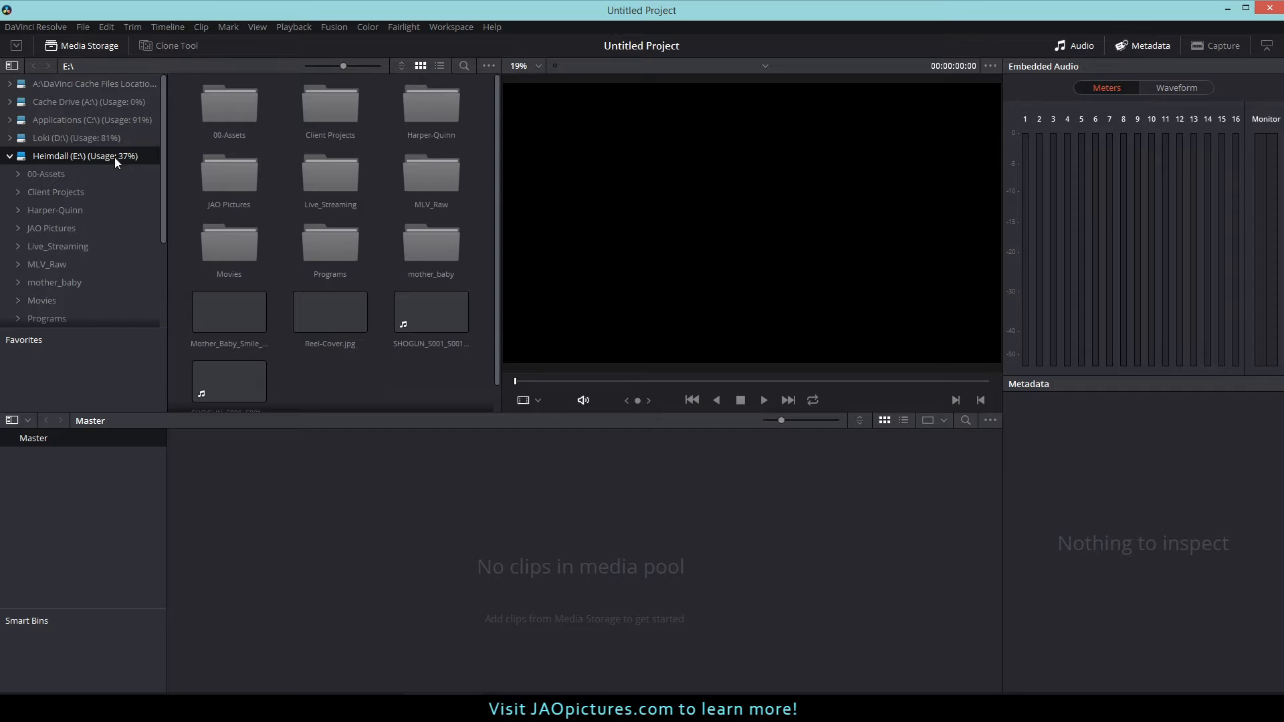
Step: Browse Live_Streaming > Footage to the epicdragon-skintone-6k-ff-24fps folder and load its R3D clip in the viewer
{"action": "double_click", "coordinate": [335, 200]}
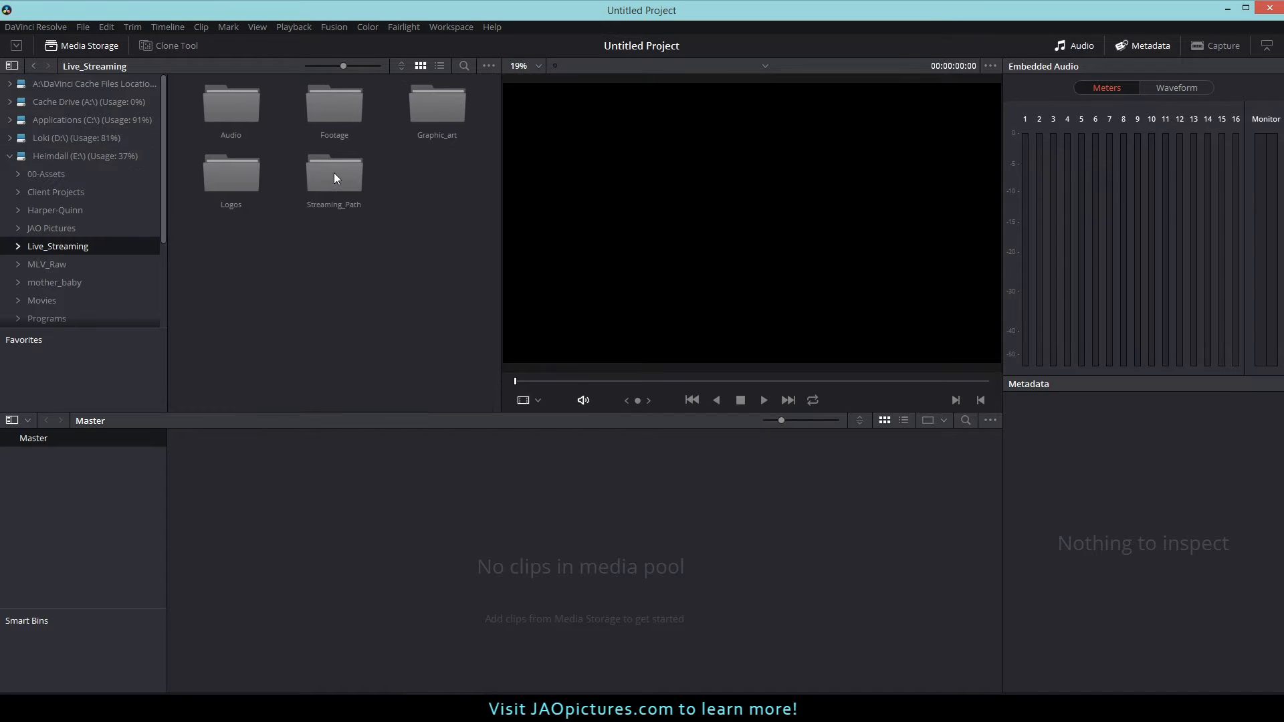
{"action": "double_click", "coordinate": [327, 93]}
{"action": "double_click", "coordinate": [249, 101]}
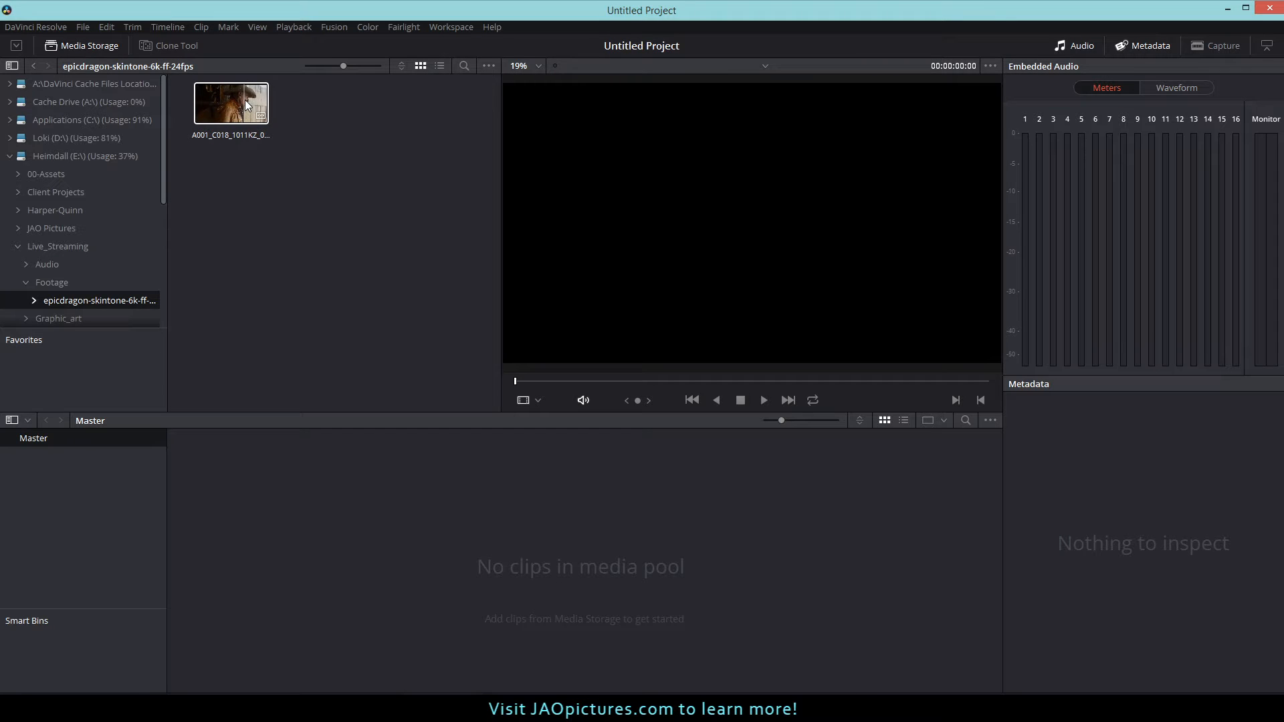
{"action": "left_click", "coordinate": [244, 99]}
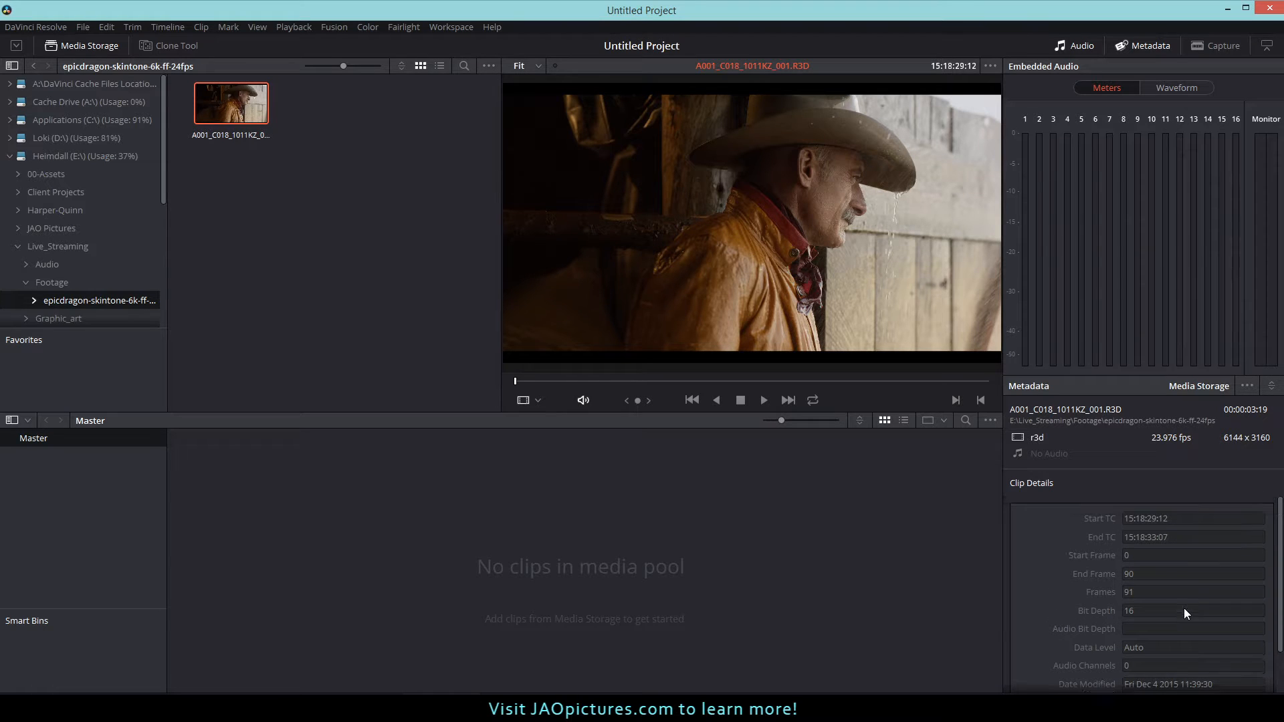
Step: Set the project's timeline frame rate and playback frame rate both to 23.976 frames per second
{"action": "right_click", "coordinate": [236, 108]}
{"action": "left_click", "coordinate": [1269, 709]}
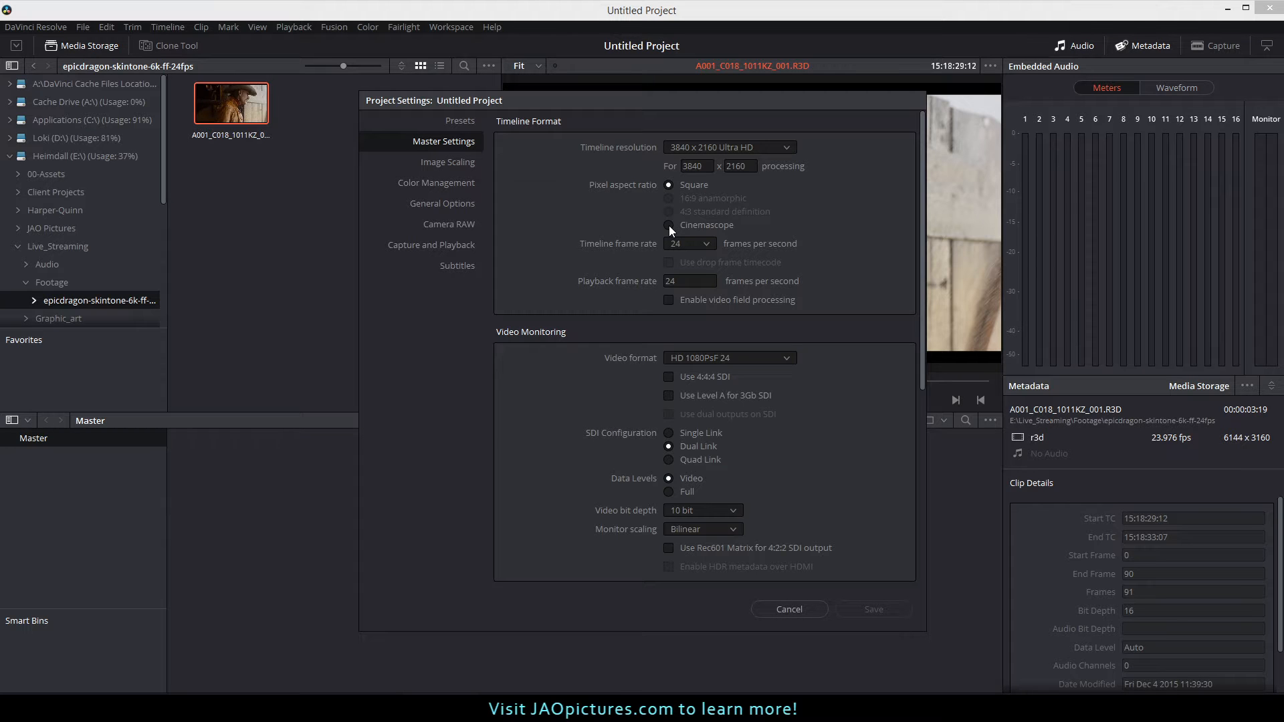
{"action": "left_click", "coordinate": [688, 245]}
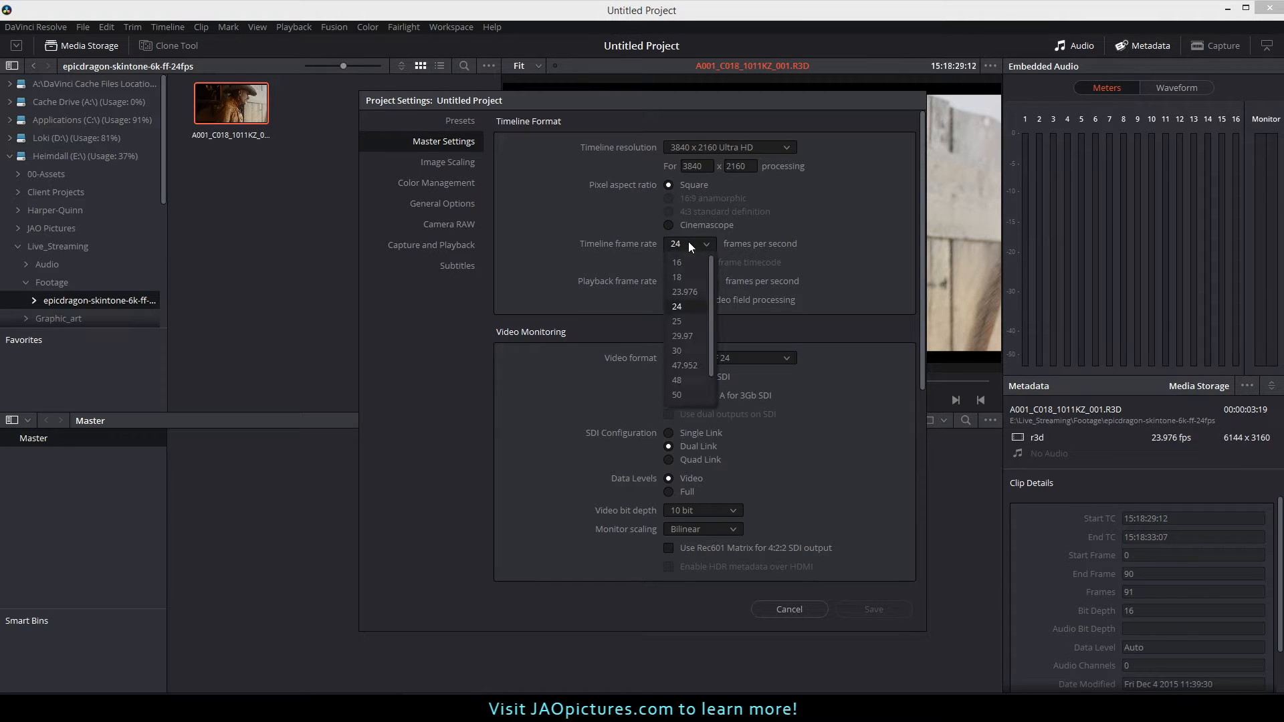
{"action": "left_click", "coordinate": [698, 292]}
{"action": "left_click", "coordinate": [696, 280]}
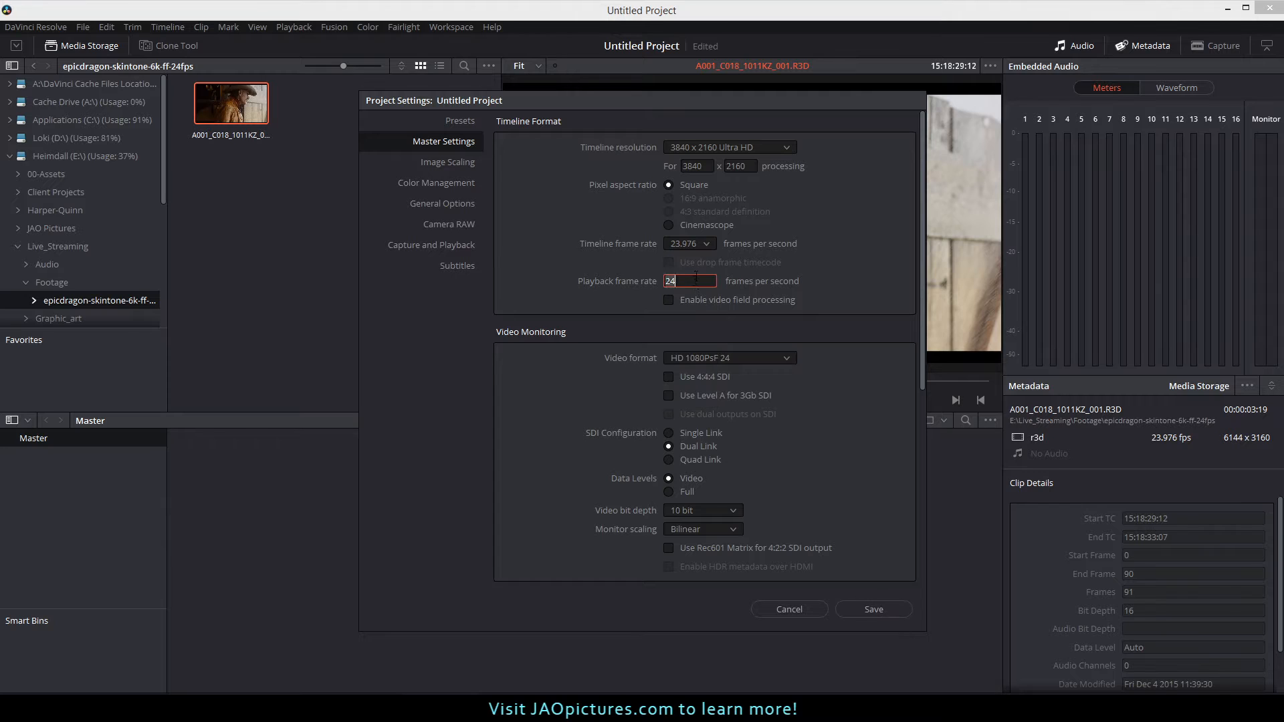
{"action": "type", "text": "23.976"}
{"action": "left_click", "coordinate": [639, 266]}
Step: Set the video monitoring format to HD 1080PsF 23.976 and its data levels to Full
{"action": "left_click", "coordinate": [738, 359]}
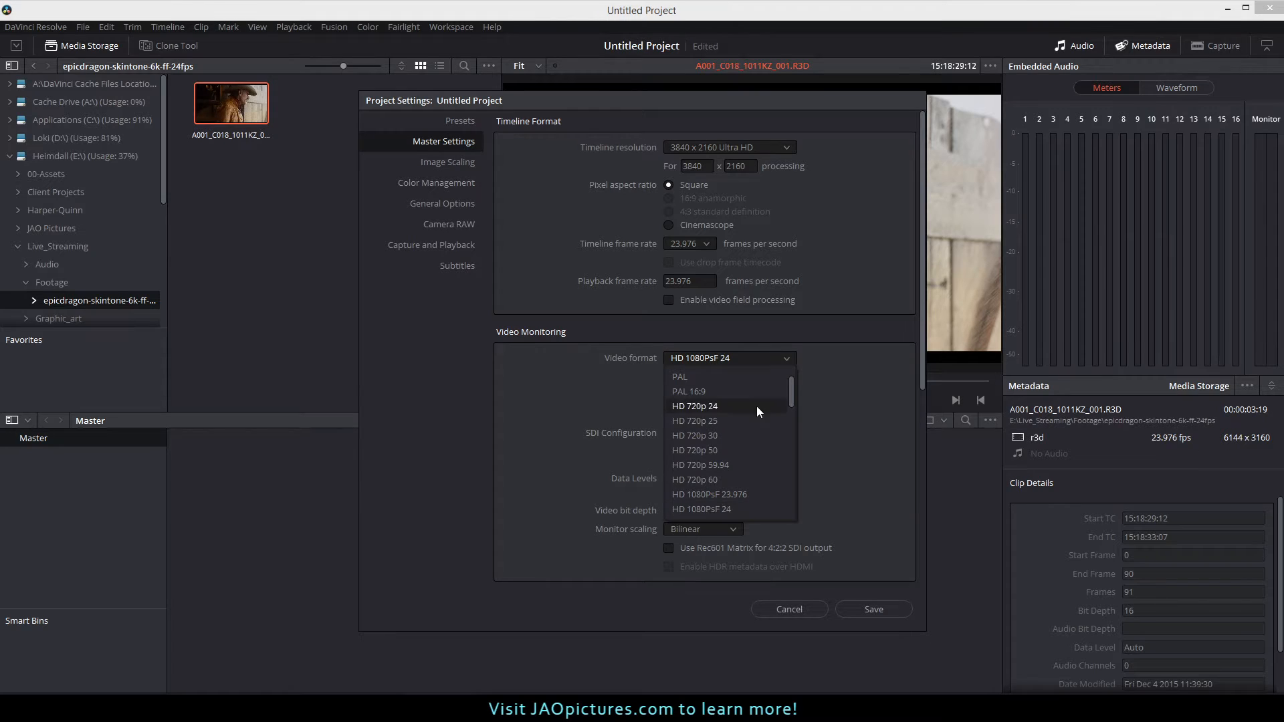
{"action": "left_click", "coordinate": [749, 496]}
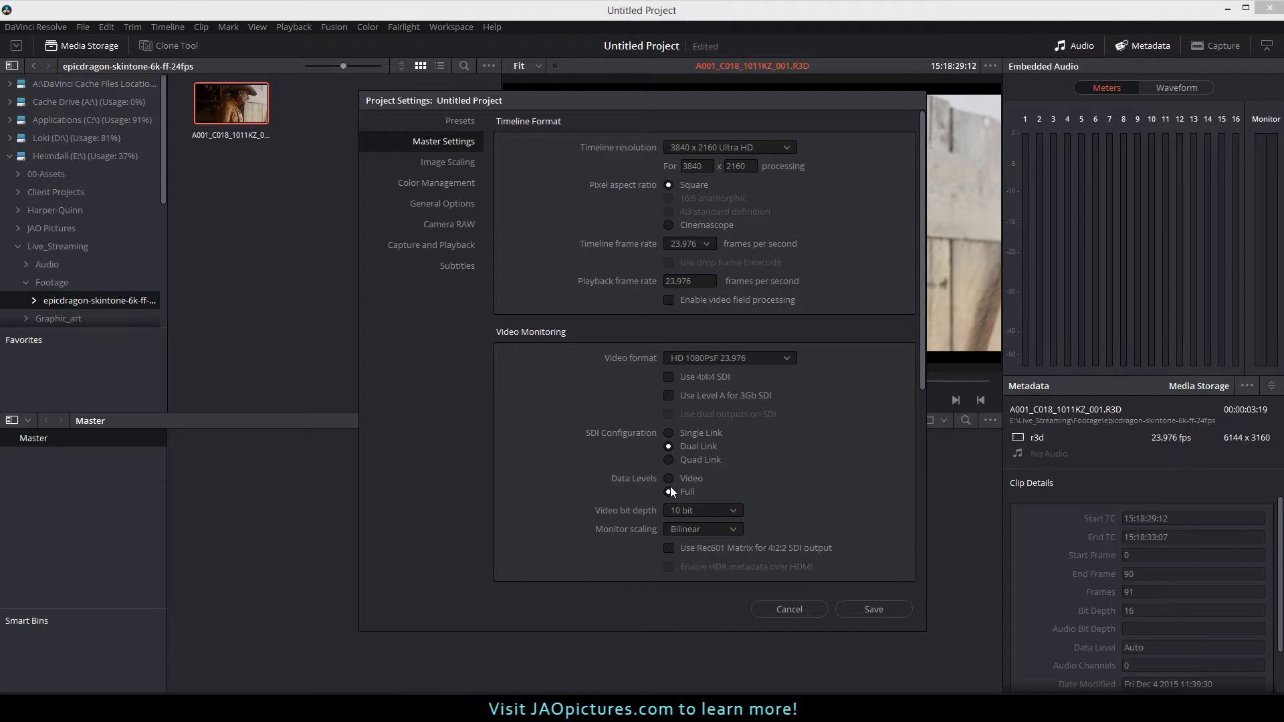
Step: Set the project's color science to ACEScc, using ACES version 1.0.3
{"action": "left_click", "coordinate": [440, 184]}
{"action": "left_click", "coordinate": [731, 145]}
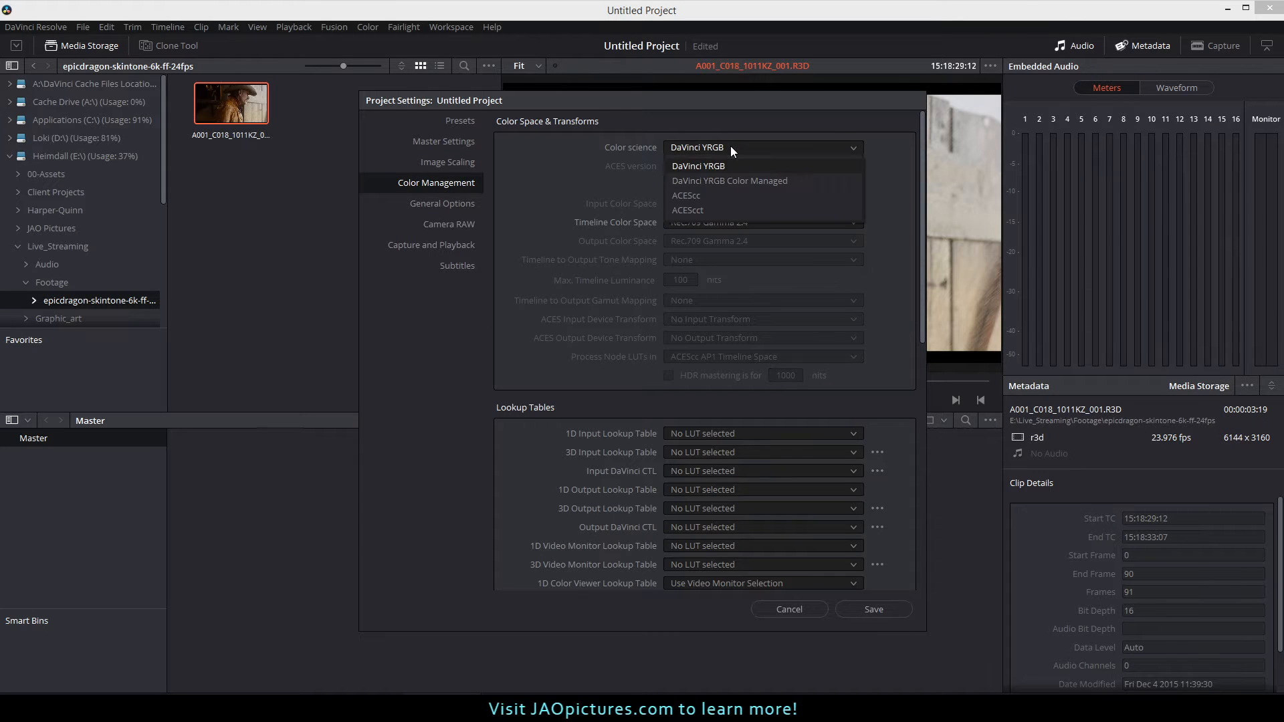
{"action": "left_click", "coordinate": [717, 198]}
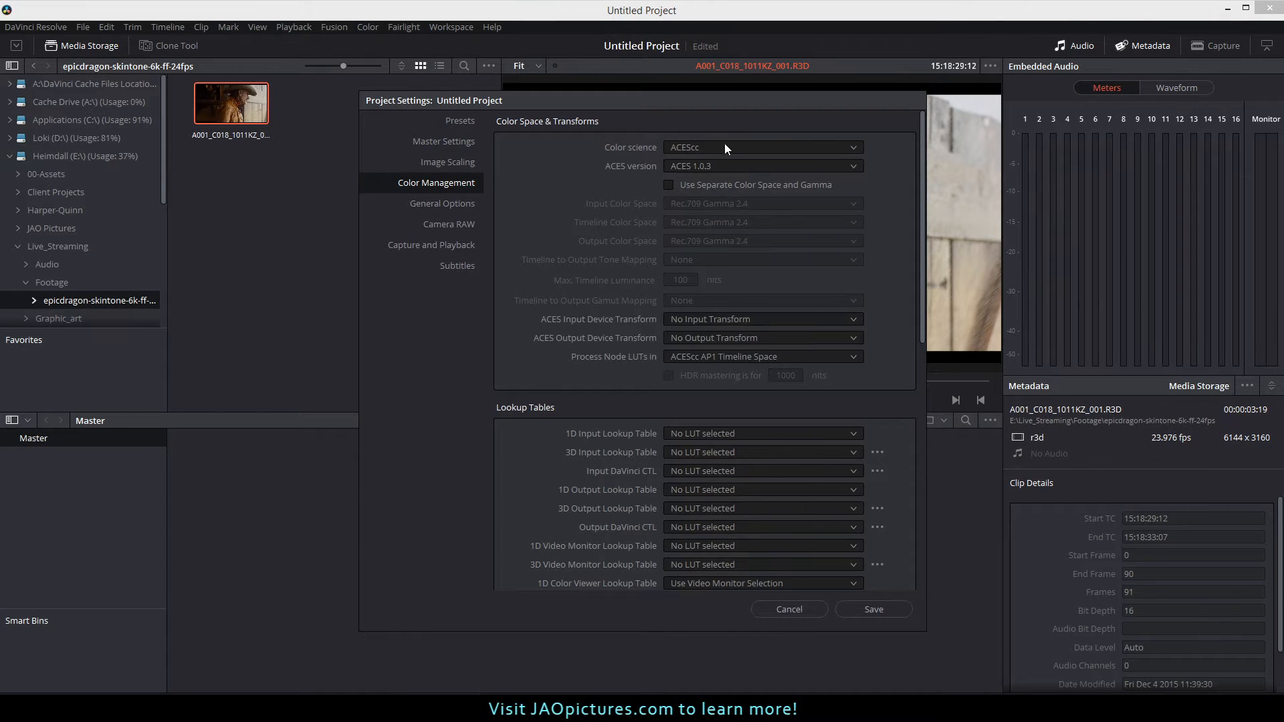
{"action": "left_click", "coordinate": [726, 167]}
{"action": "left_click", "coordinate": [726, 167]}
Step: Set the ACES Input Device Transform to REDcolor3/REDlogFilm
{"action": "left_click", "coordinate": [753, 322]}
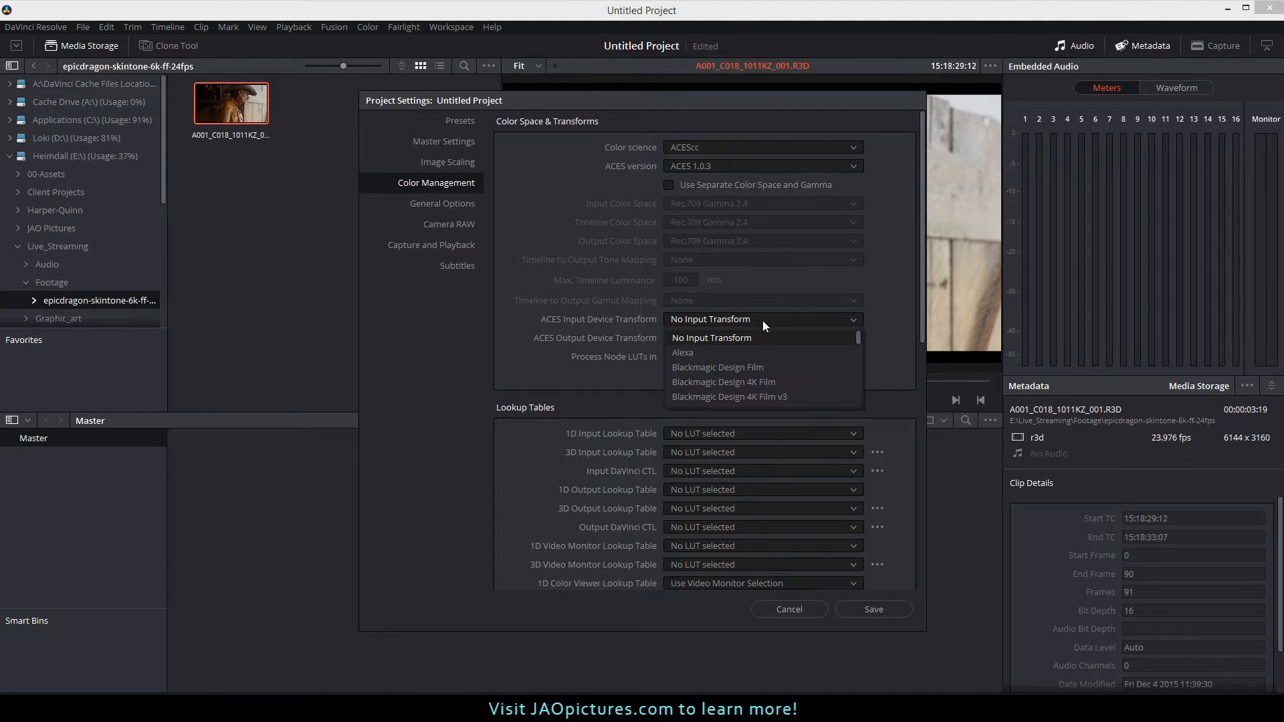
{"action": "scroll", "coordinate": [782, 348], "scroll_direction": "down", "scroll_amount": 5}
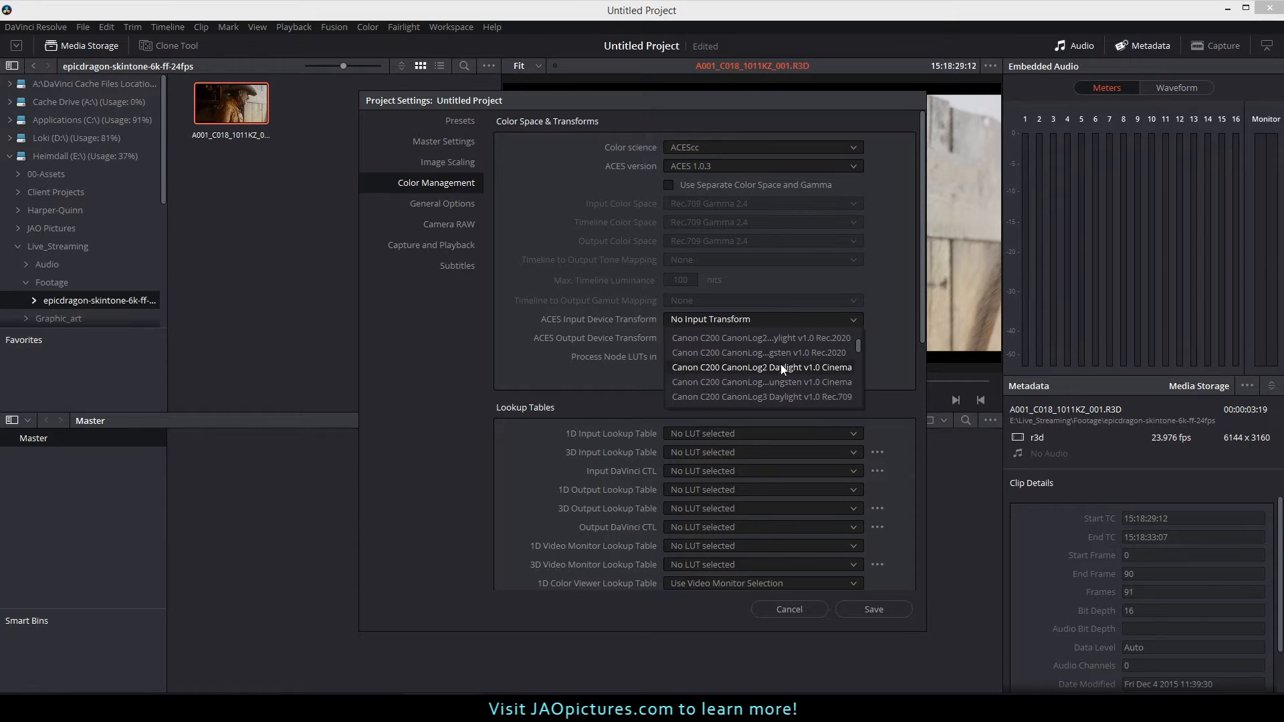
{"action": "scroll", "coordinate": [772, 365], "scroll_direction": "down", "scroll_amount": 6}
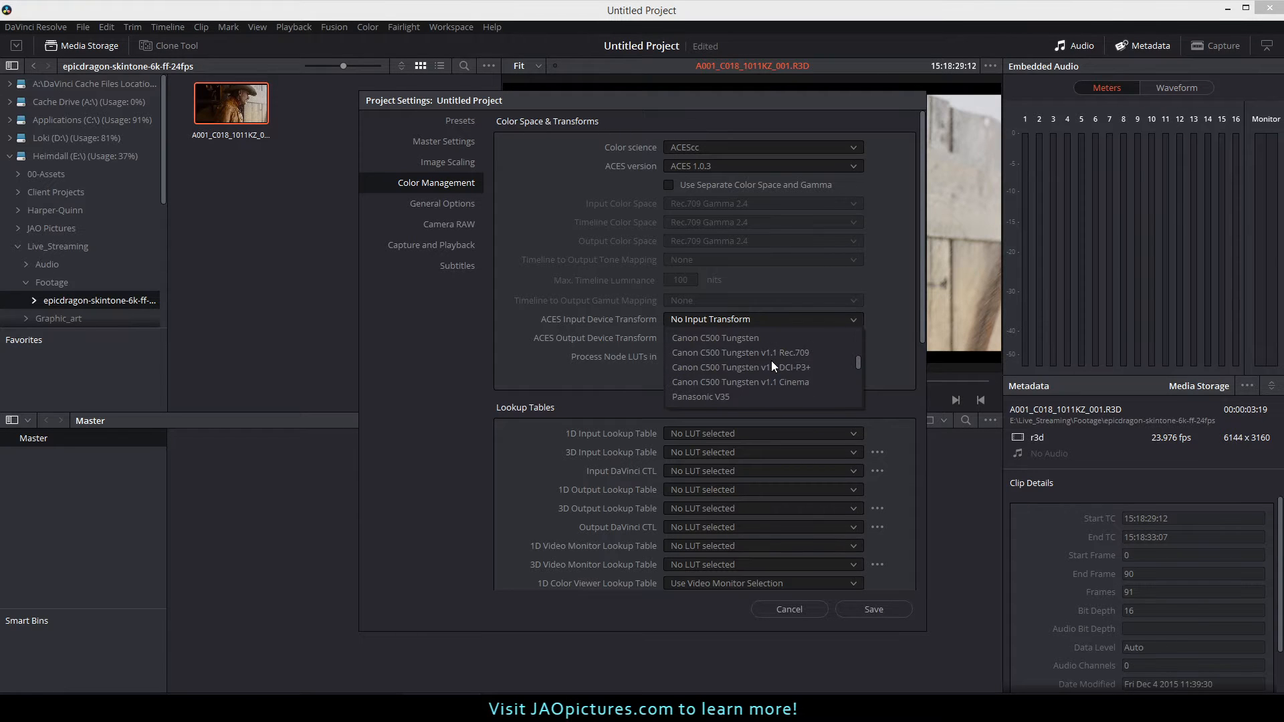
{"action": "scroll", "coordinate": [773, 361], "scroll_direction": "down", "scroll_amount": 5}
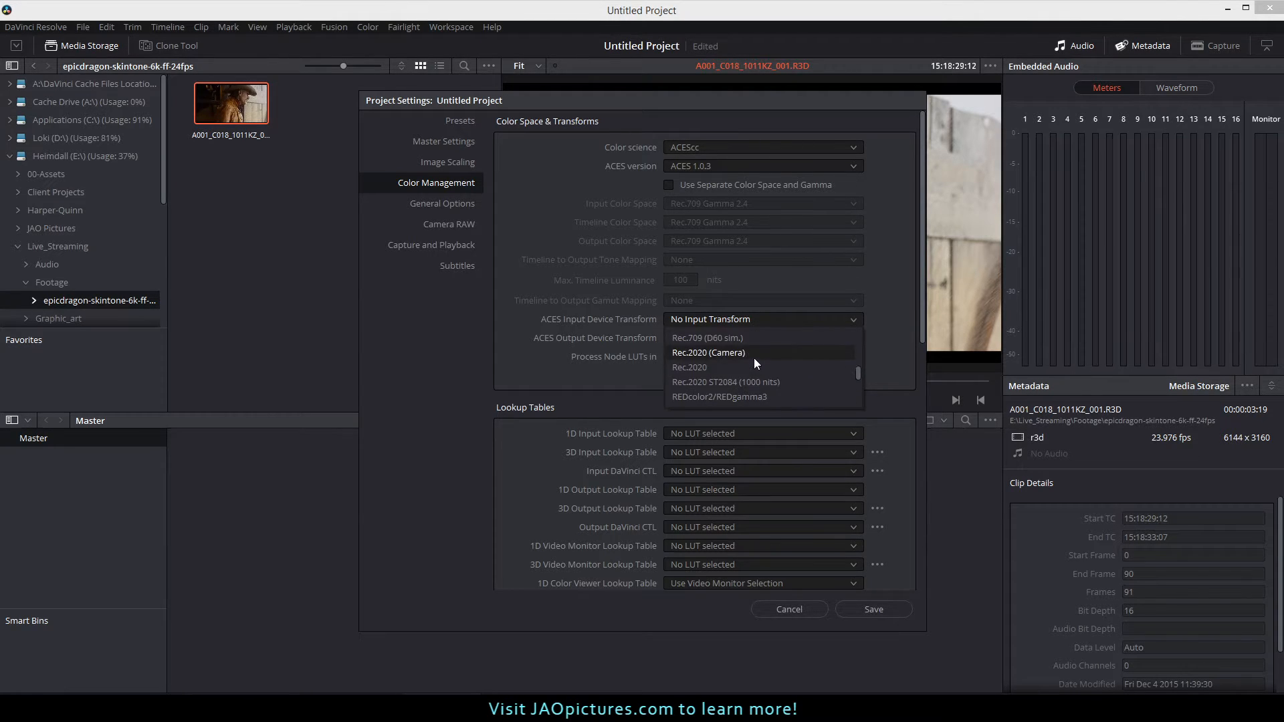
{"action": "scroll", "coordinate": [787, 388], "scroll_direction": "down", "scroll_amount": 1}
{"action": "scroll", "coordinate": [785, 369], "scroll_direction": "down", "scroll_amount": 3}
{"action": "scroll", "coordinate": [788, 383], "scroll_direction": "down", "scroll_amount": 3}
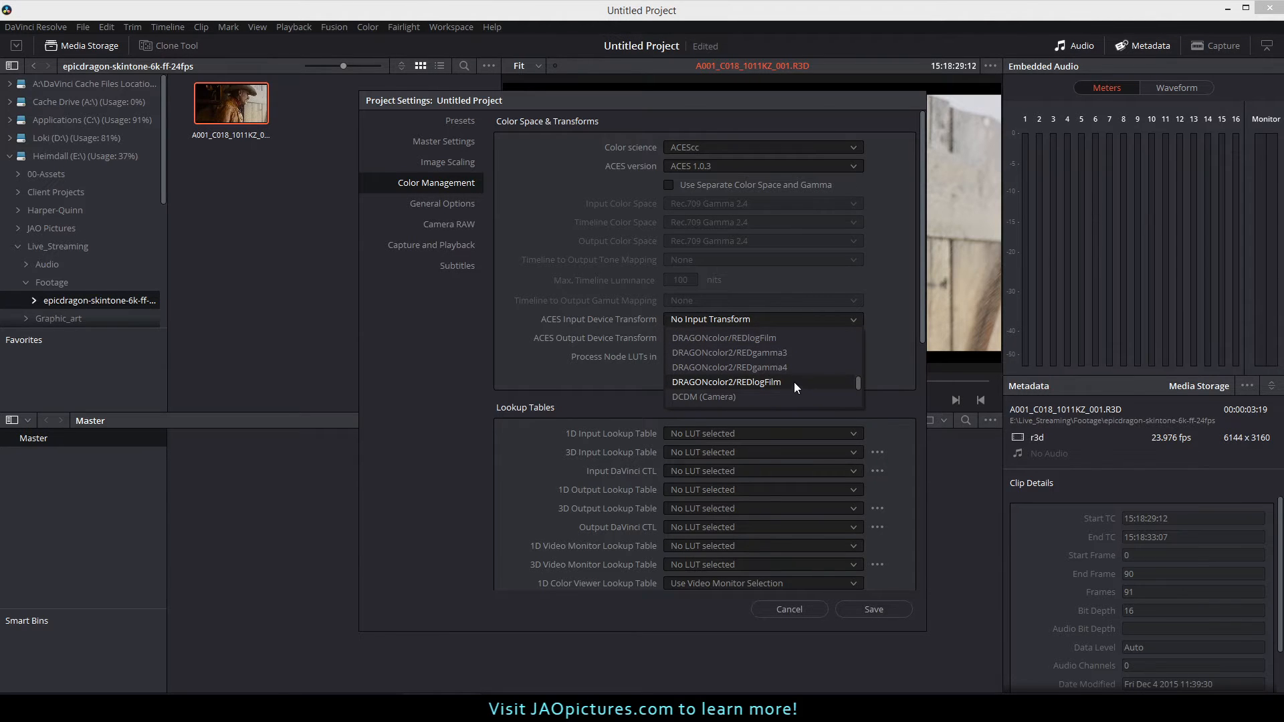
{"action": "scroll", "coordinate": [793, 382], "scroll_direction": "up", "scroll_amount": 3}
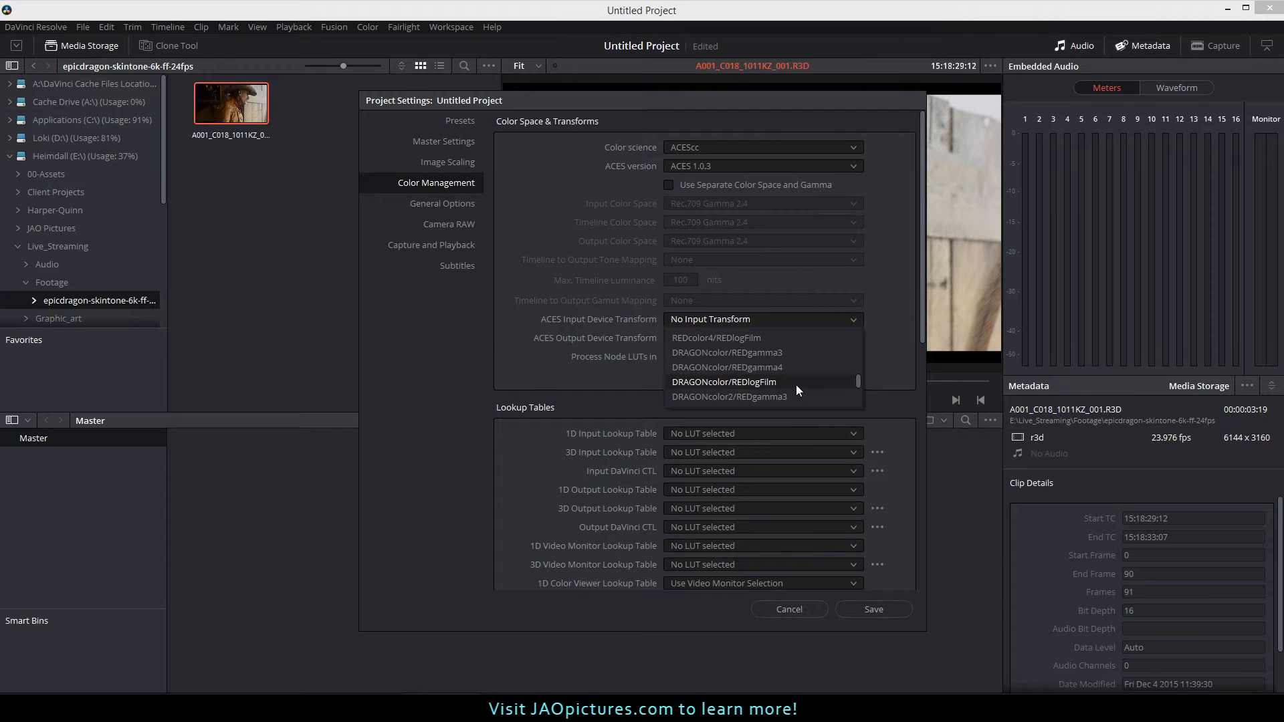
{"action": "scroll", "coordinate": [796, 384], "scroll_direction": "up", "scroll_amount": 3}
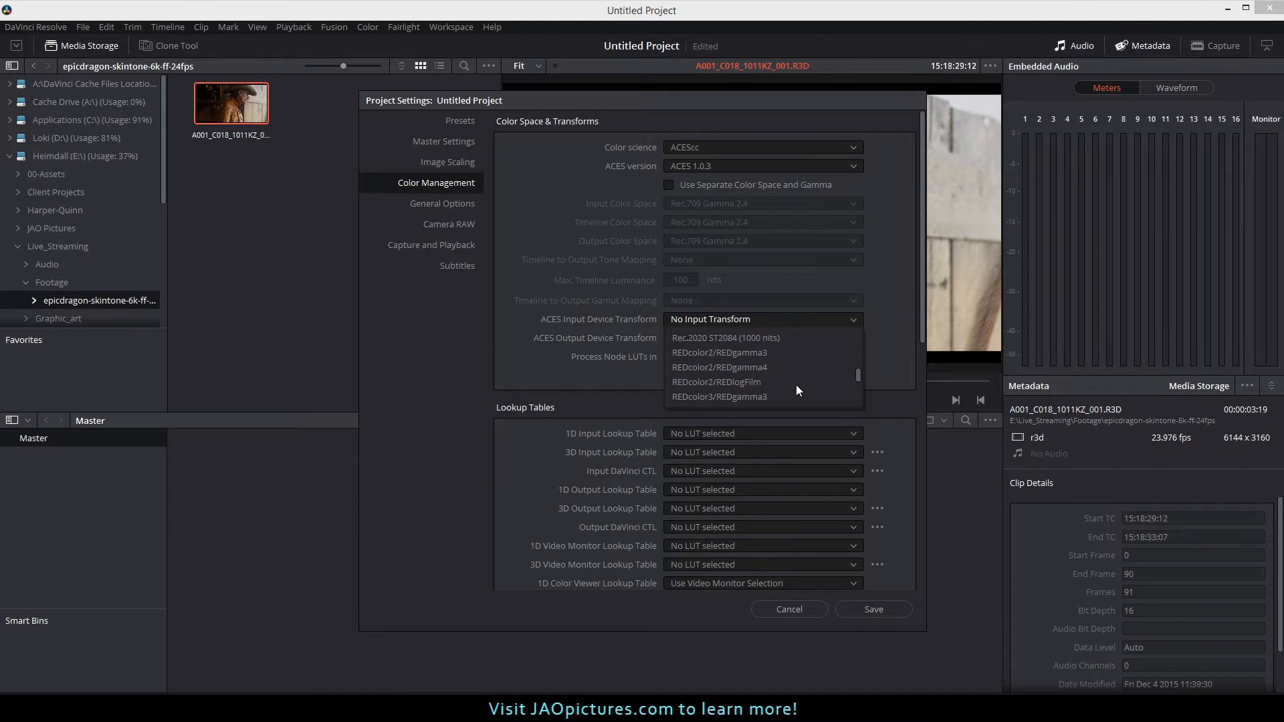
{"action": "scroll", "coordinate": [796, 390], "scroll_direction": "up", "scroll_amount": 3}
{"action": "left_click", "coordinate": [762, 384]}
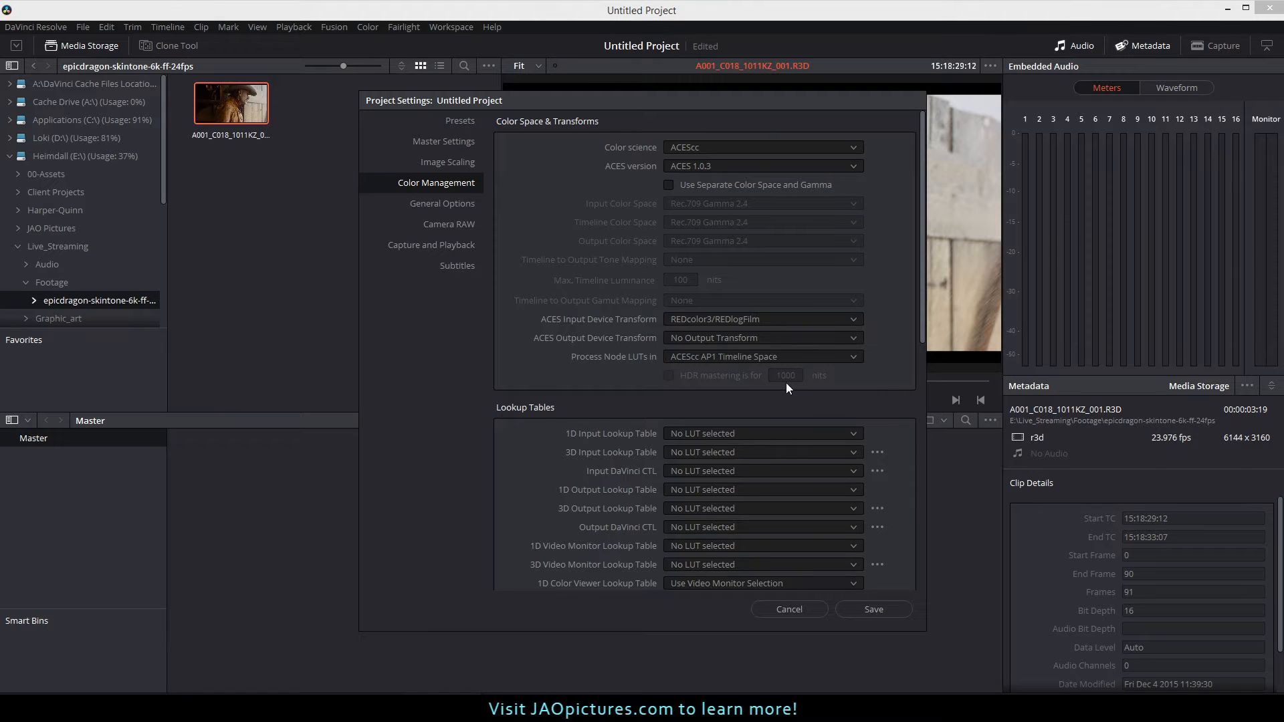
Step: Choose the ACES Output Device Transform and the space for processing node LUTs, and save the project settings
{"action": "left_click", "coordinate": [785, 338]}
{"action": "left_click", "coordinate": [783, 374]}
{"action": "left_click", "coordinate": [788, 357]}
{"action": "left_click", "coordinate": [765, 374]}
{"action": "left_click", "coordinate": [893, 610]}
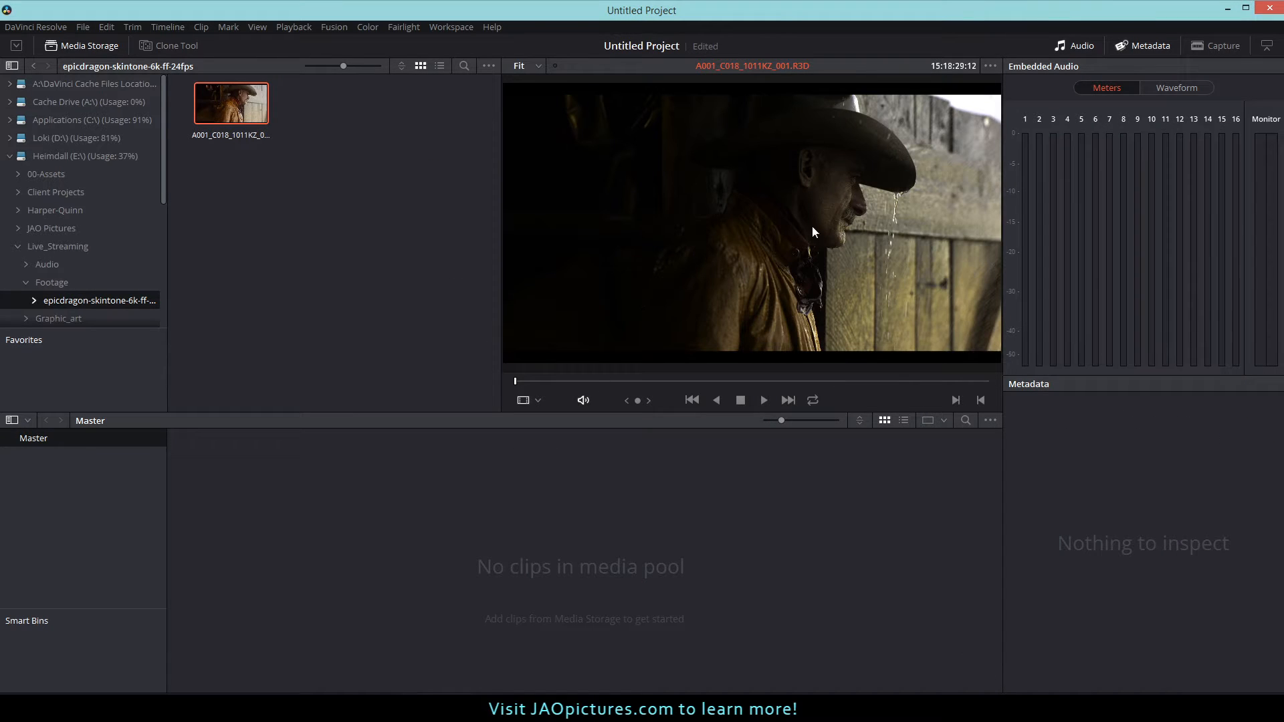
Step: Add the R3D clip from media storage to the Master bin of the media pool
{"action": "left_click", "coordinate": [233, 95]}
{"action": "right_click", "coordinate": [233, 95]}
{"action": "left_click", "coordinate": [248, 105]}
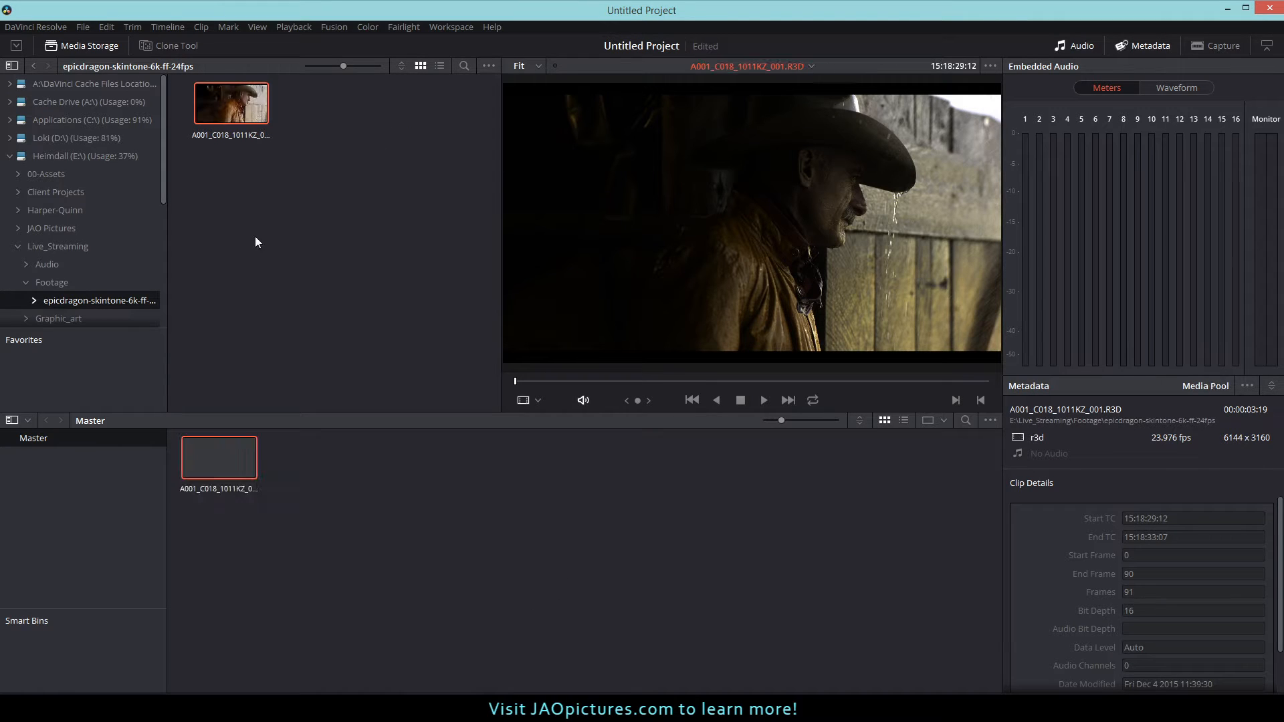
Step: Set the data levels of the R3D clip in the media pool to Full in its clip attributes
{"action": "right_click", "coordinate": [218, 442]}
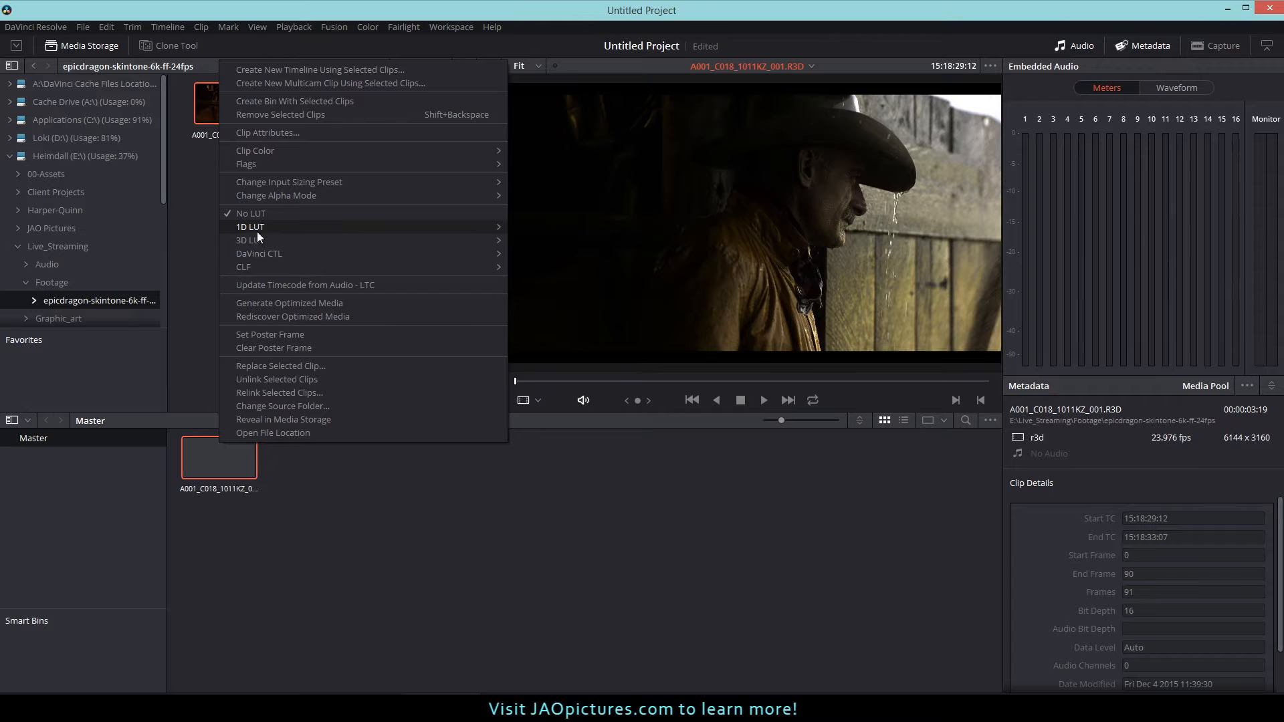
{"action": "left_click", "coordinate": [303, 127]}
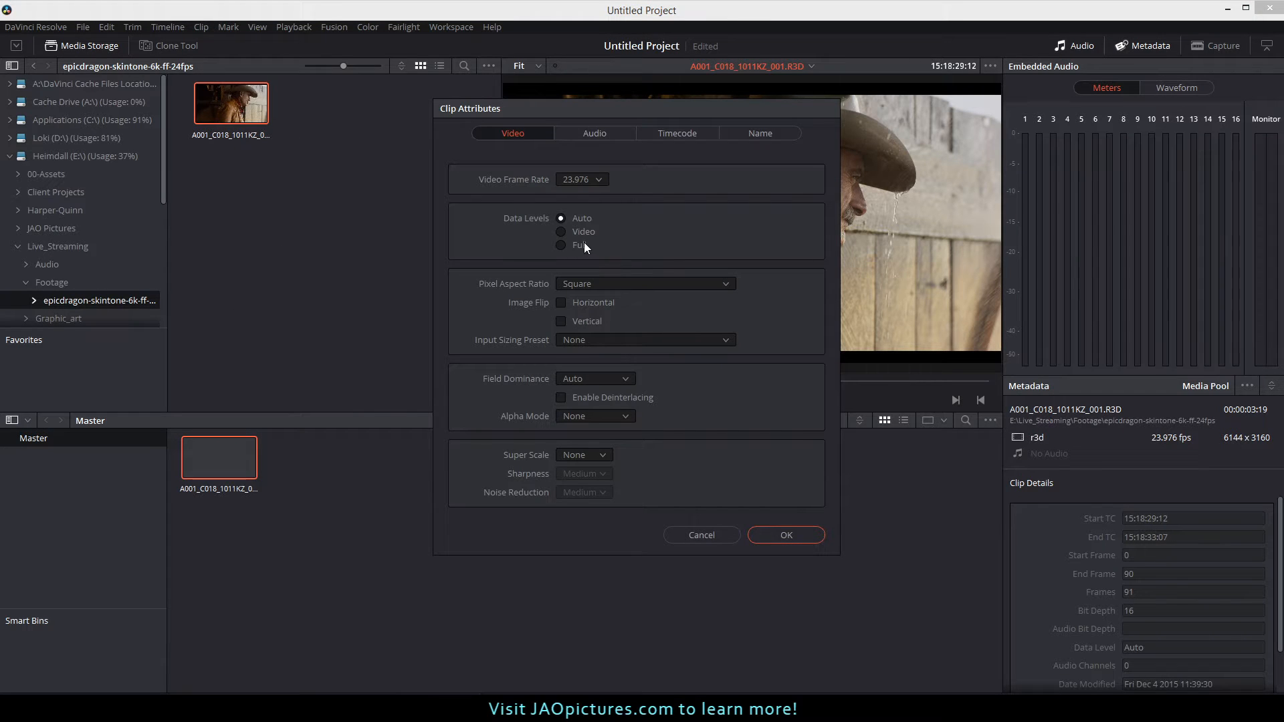
{"action": "left_click", "coordinate": [789, 534]}
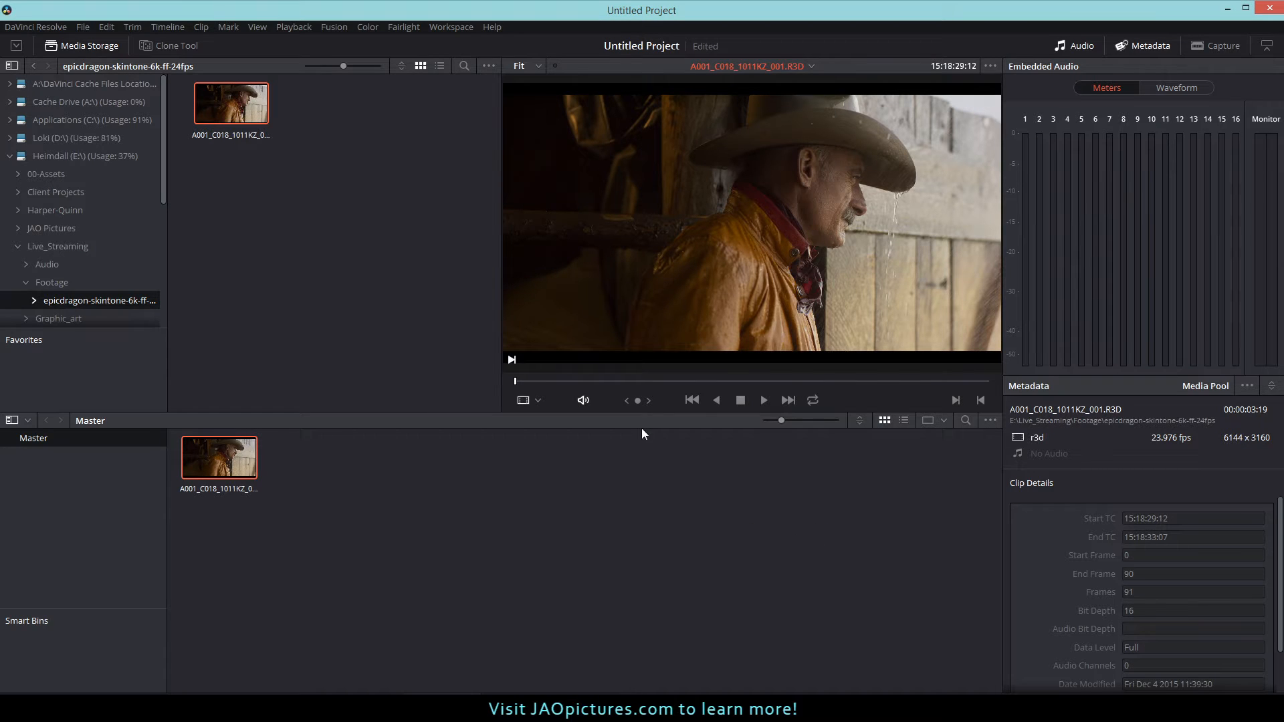
Step: Create a new timeline named Timeline 1 from the R3D clip in the media pool
{"action": "right_click", "coordinate": [221, 441]}
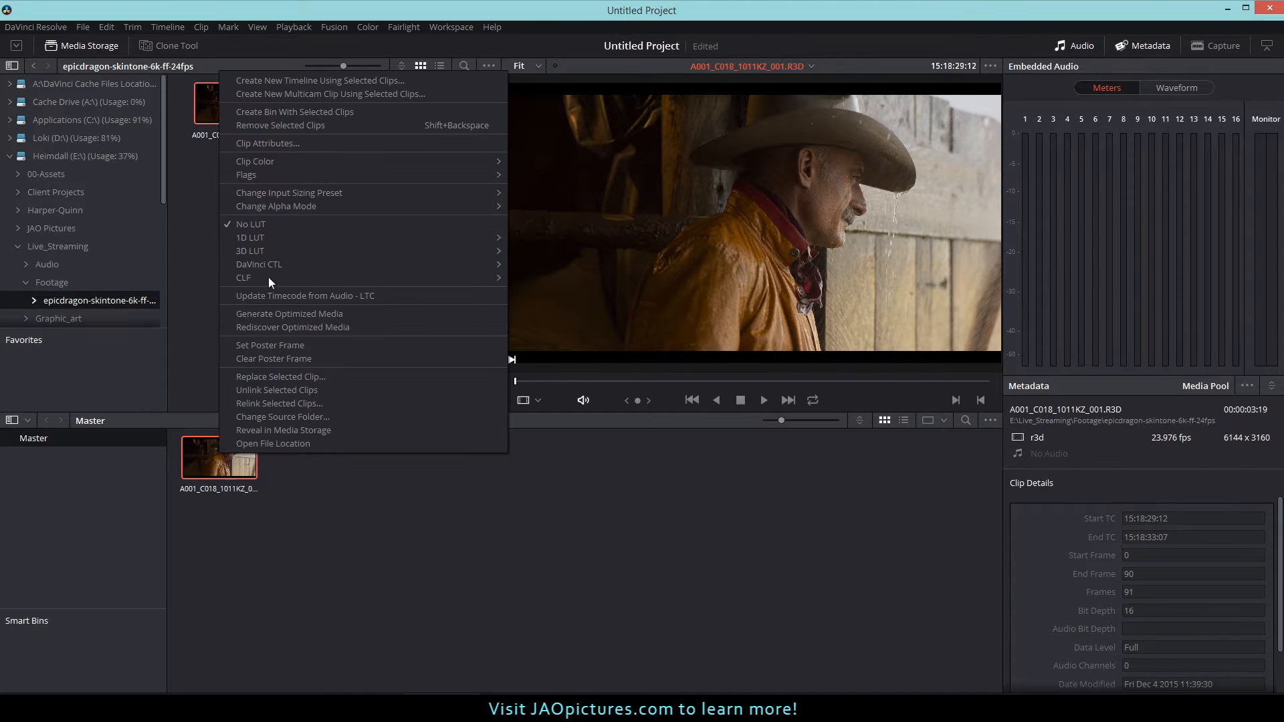
{"action": "left_click", "coordinate": [305, 81]}
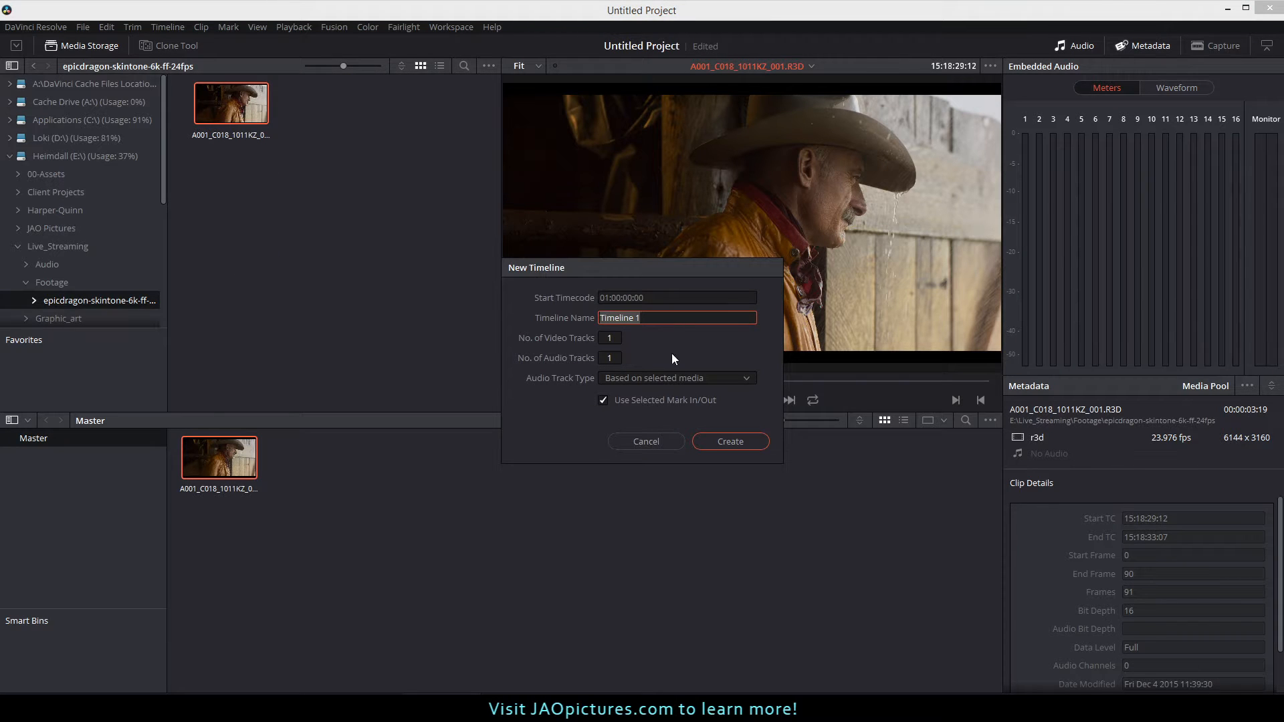
{"action": "left_click", "coordinate": [705, 443]}
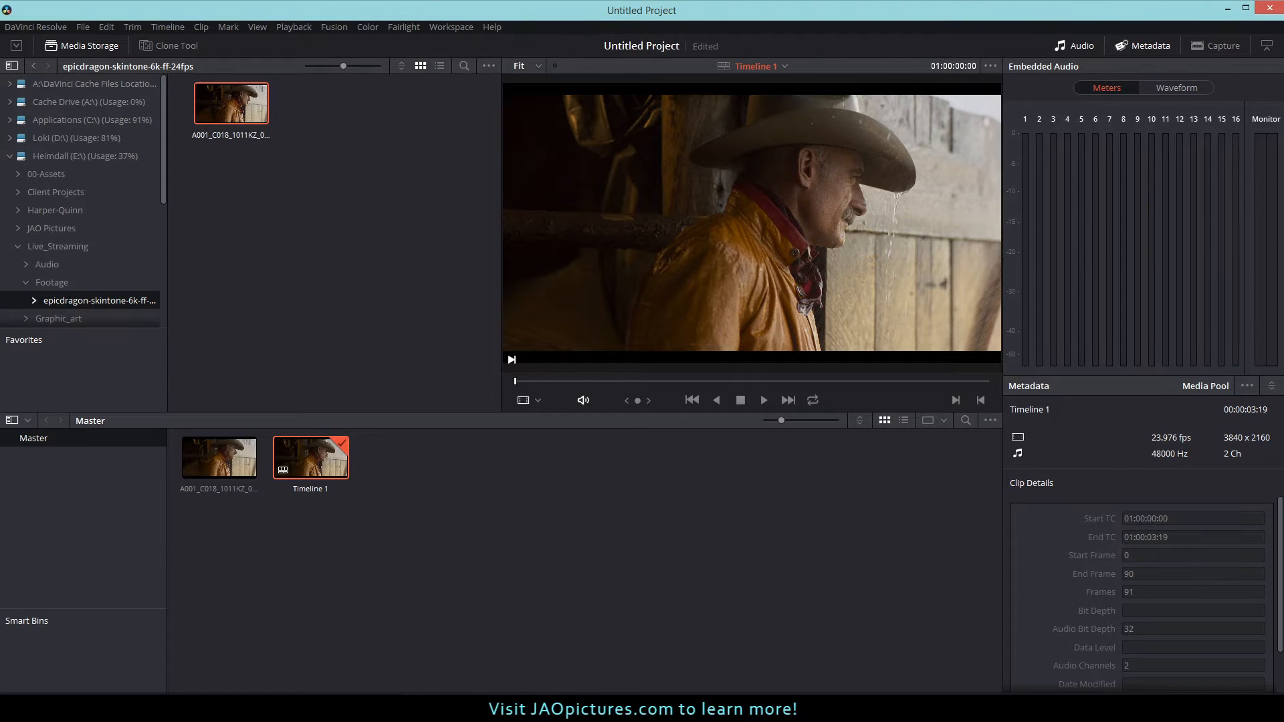
Step: Play the new timeline on the Edit page and stop playback at 01:00:02:04
{"action": "key", "text": "shift+4"}
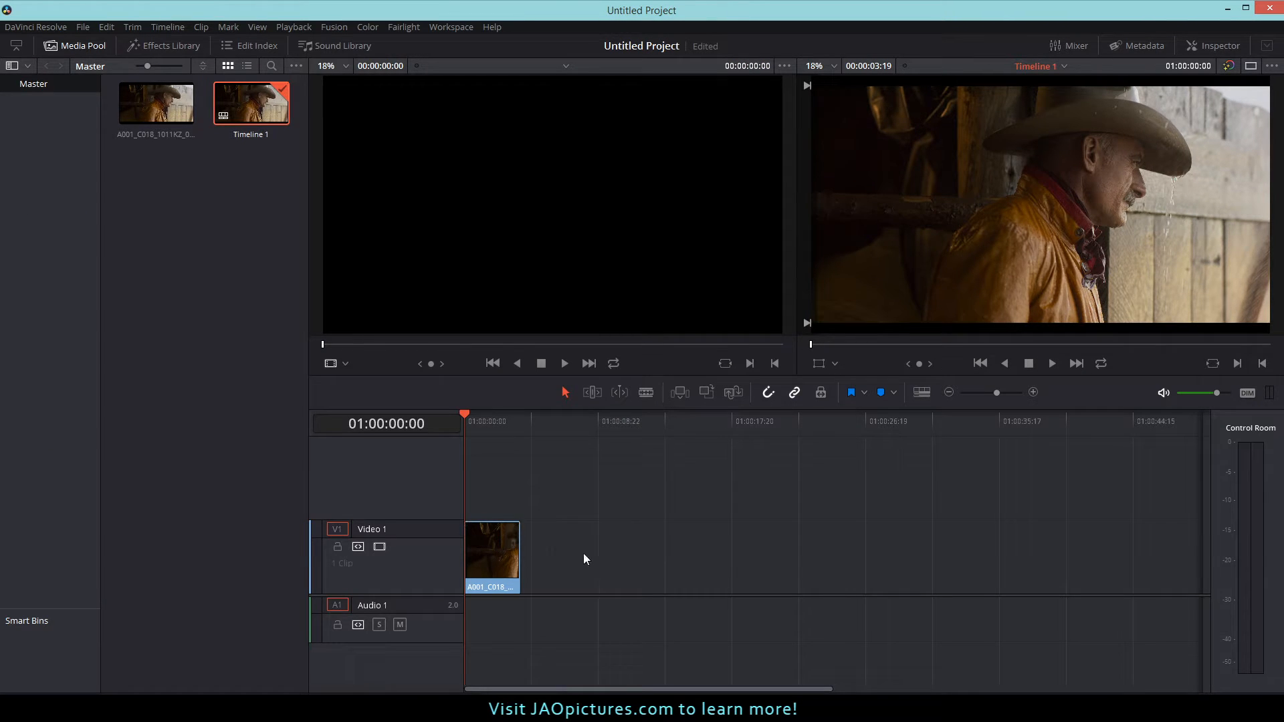
{"action": "scroll", "coordinate": [586, 555], "scroll_direction": "up", "scroll_amount": 6}
{"action": "scroll", "coordinate": [563, 565], "scroll_direction": "up", "scroll_amount": 4}
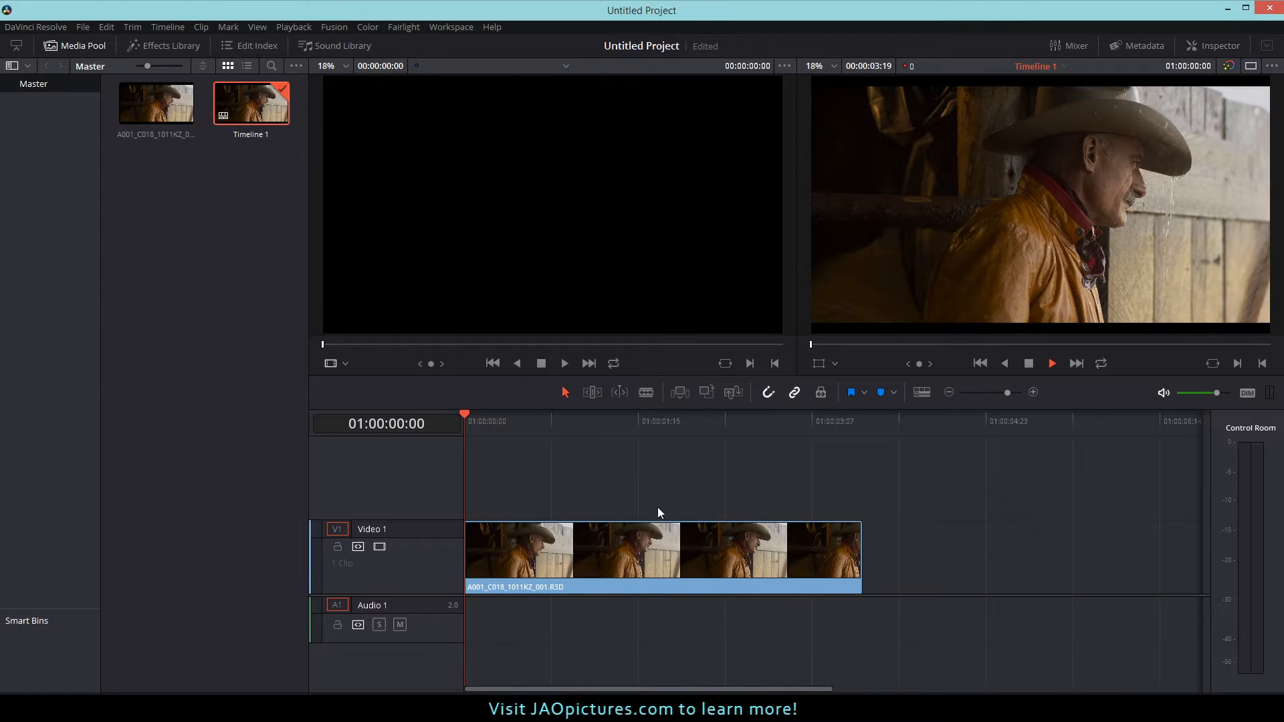
{"action": "key", "text": "space"}
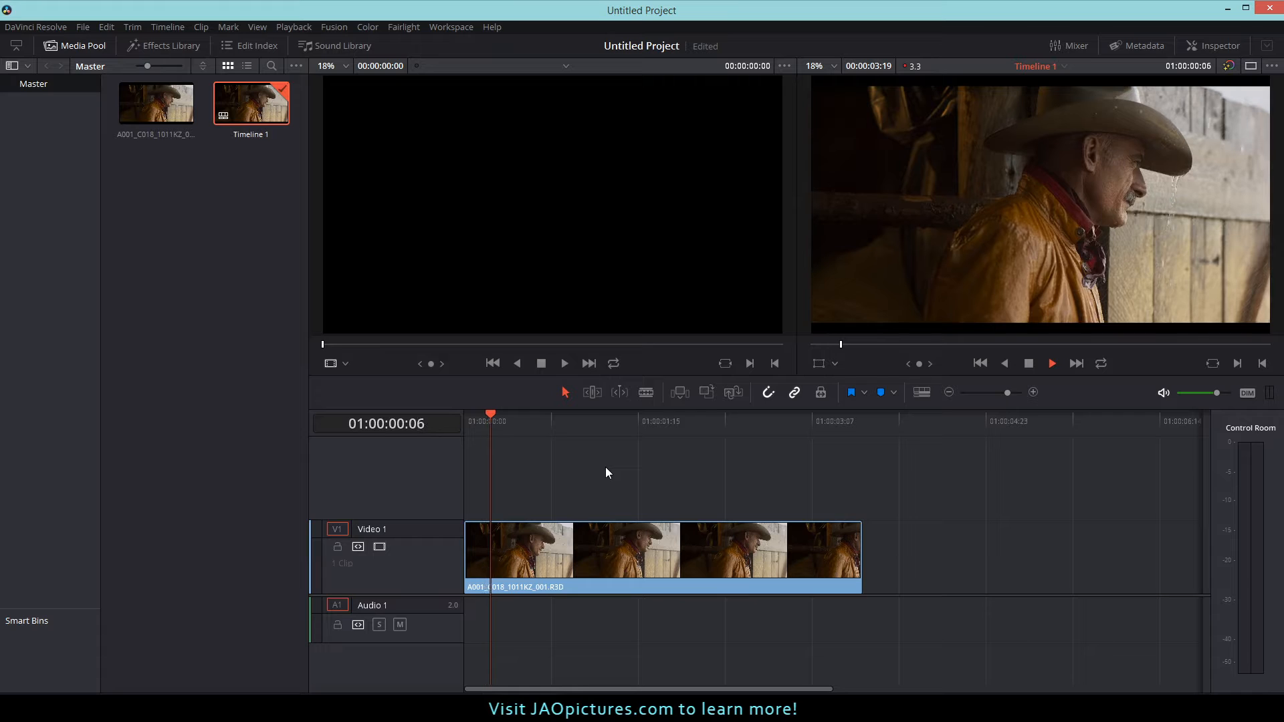
{"action": "key", "text": "space"}
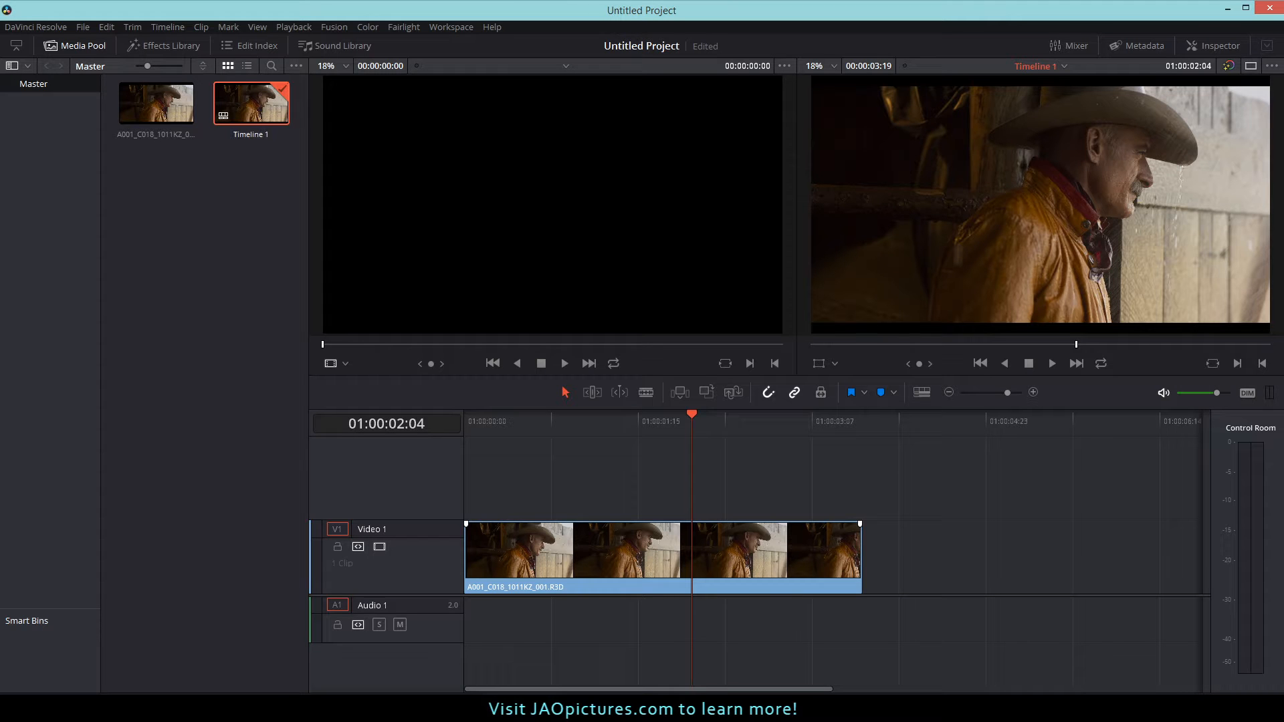
Step: Switch to the Color page and show the Key palette for the clip's first node
{"action": "left_click", "coordinate": [674, 707]}
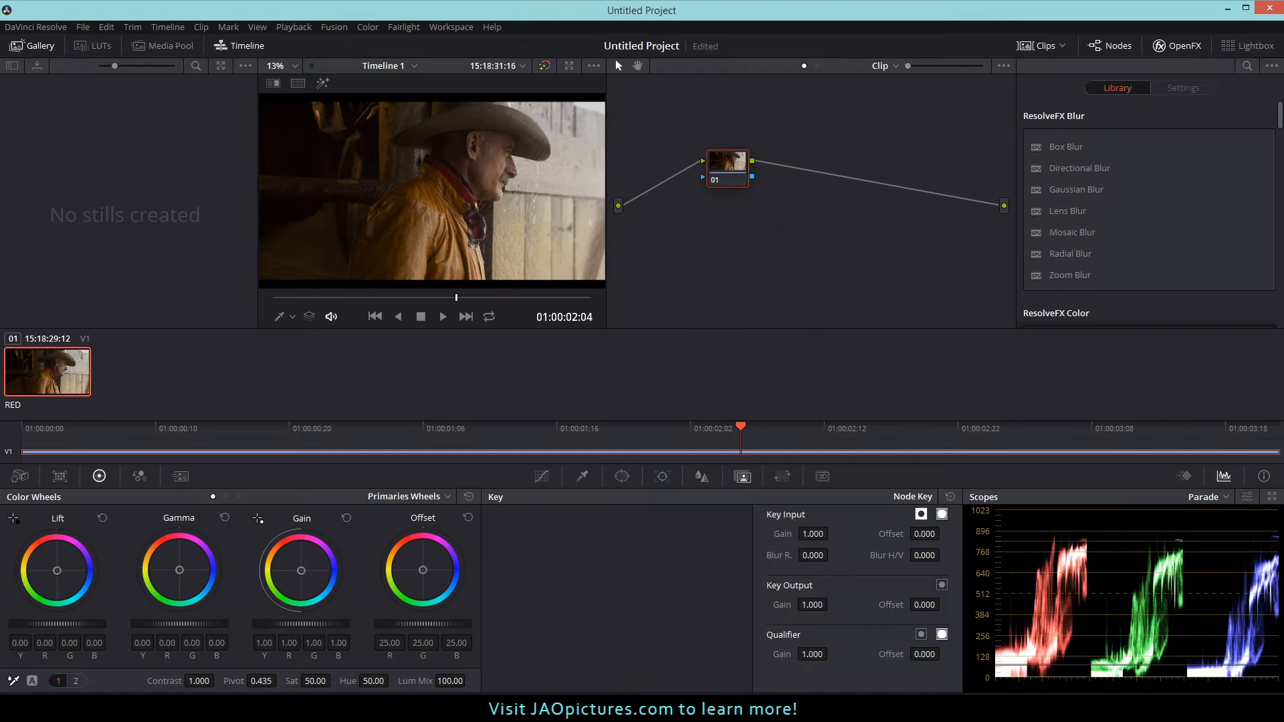
{"action": "left_click", "coordinate": [738, 472]}
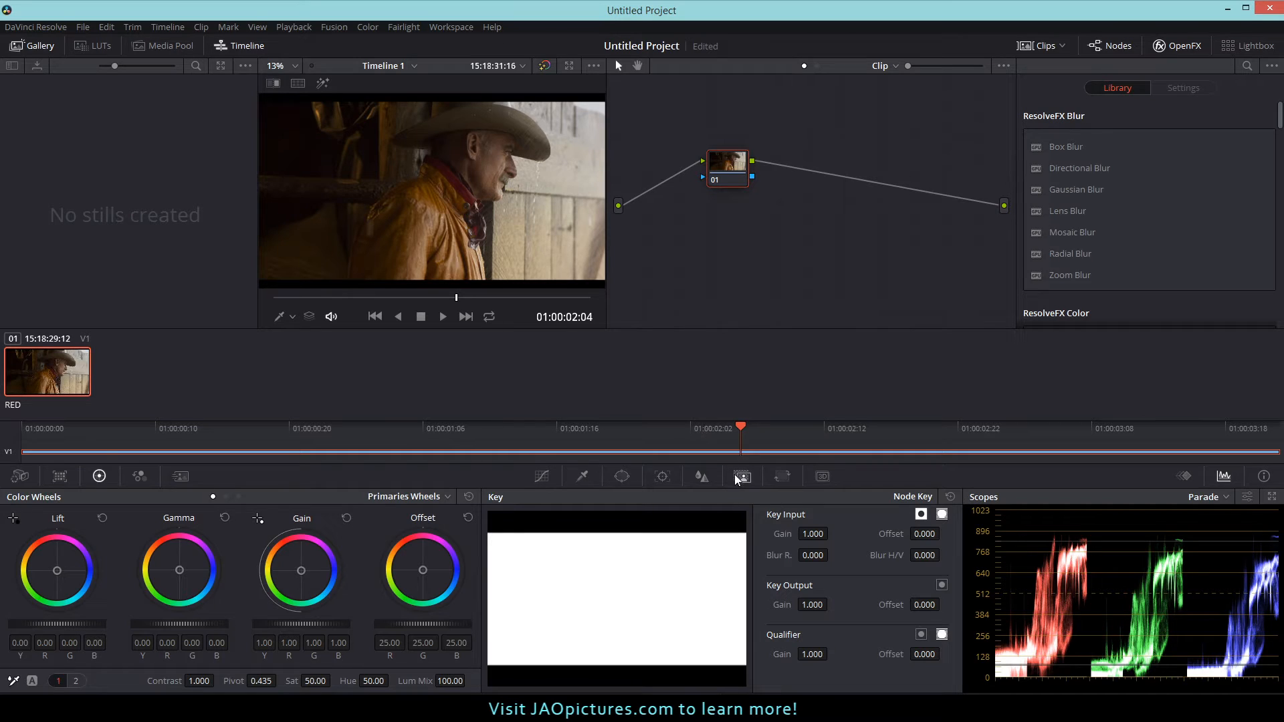
Step: Examine the clip's waveform, vectorscope and histogram in the scopes, and return the display to Parade
{"action": "left_click", "coordinate": [1226, 497]}
{"action": "left_click", "coordinate": [1222, 538]}
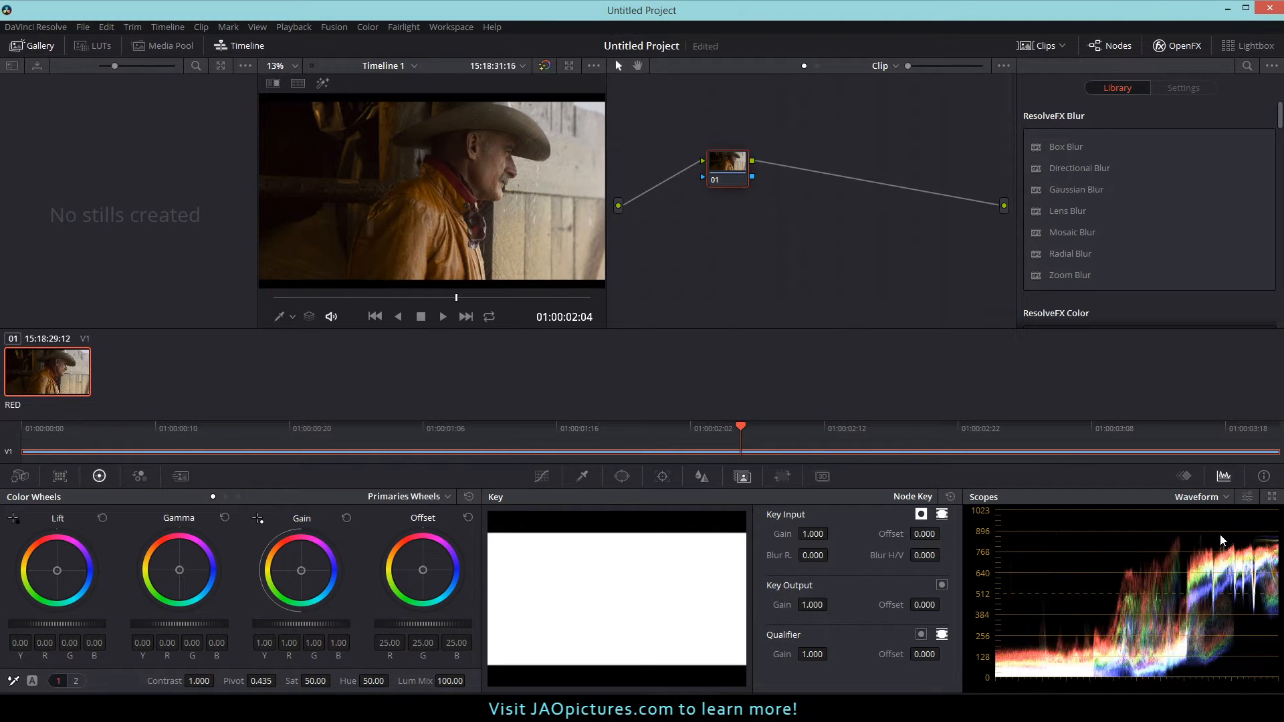
{"action": "left_click", "coordinate": [1225, 501]}
{"action": "left_click", "coordinate": [1225, 549]}
{"action": "left_click", "coordinate": [1224, 499]}
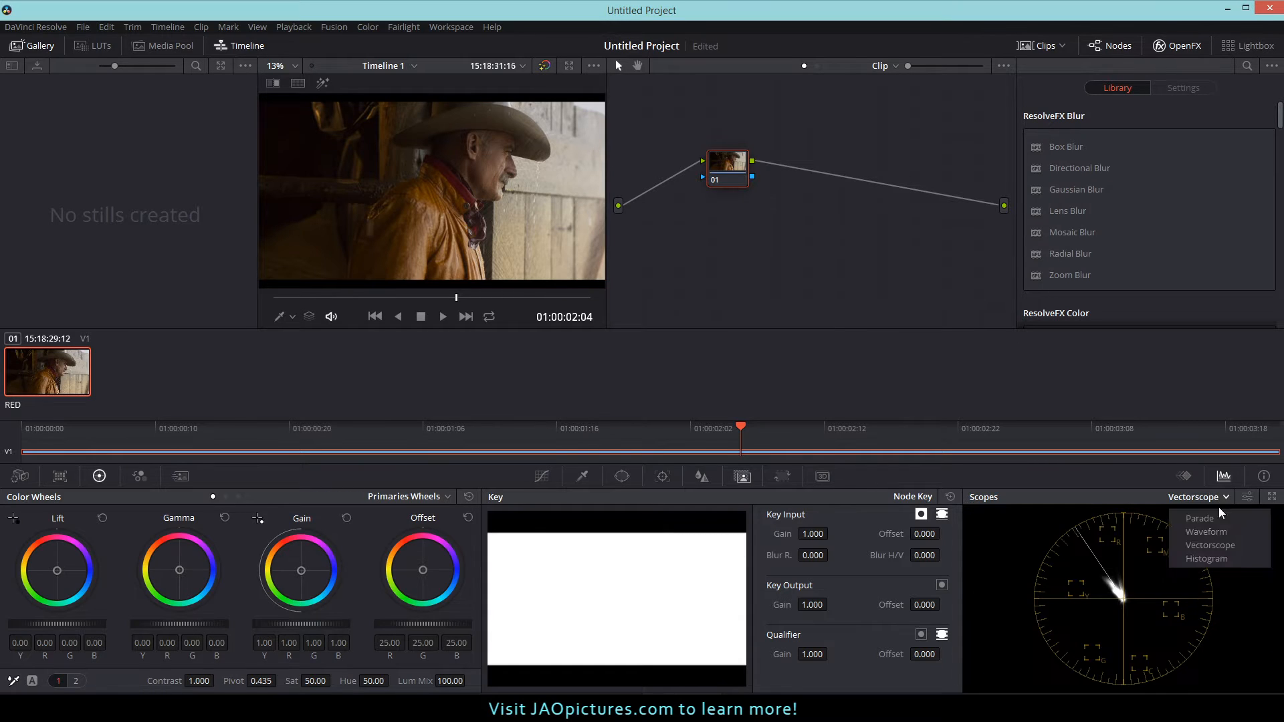
{"action": "left_click", "coordinate": [1222, 561]}
{"action": "left_click", "coordinate": [1225, 498]}
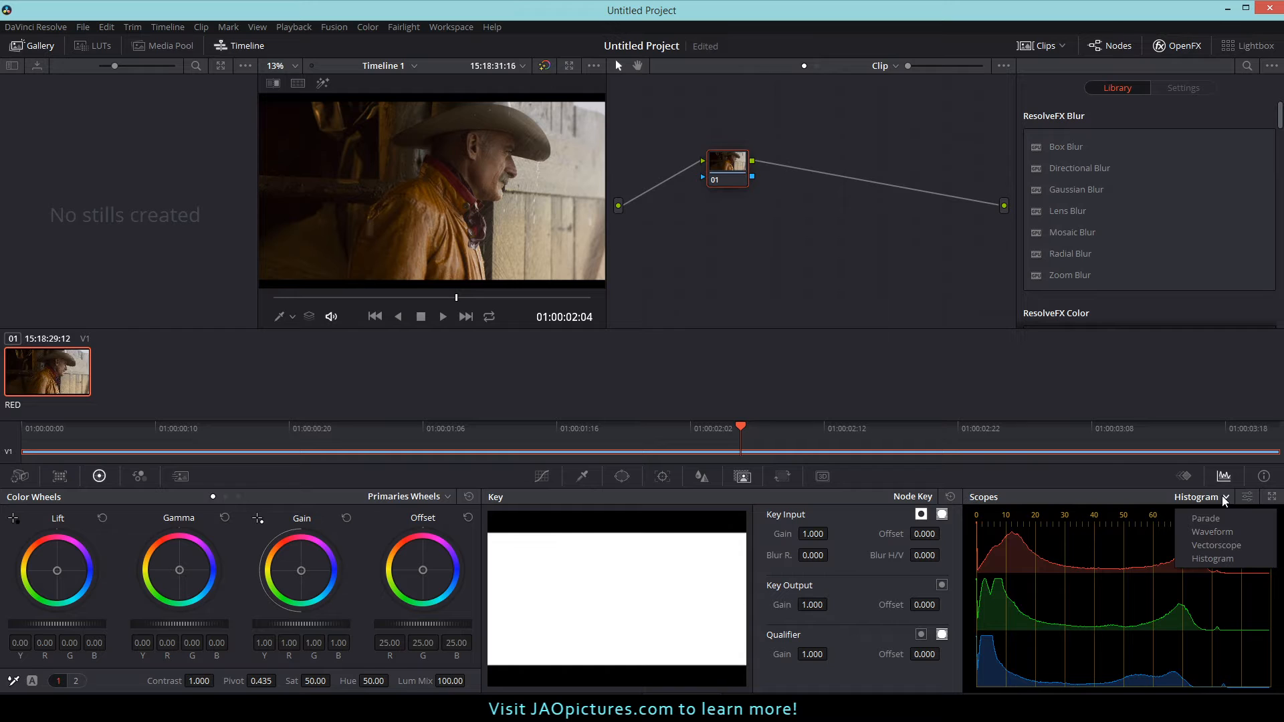
{"action": "left_click", "coordinate": [1217, 519]}
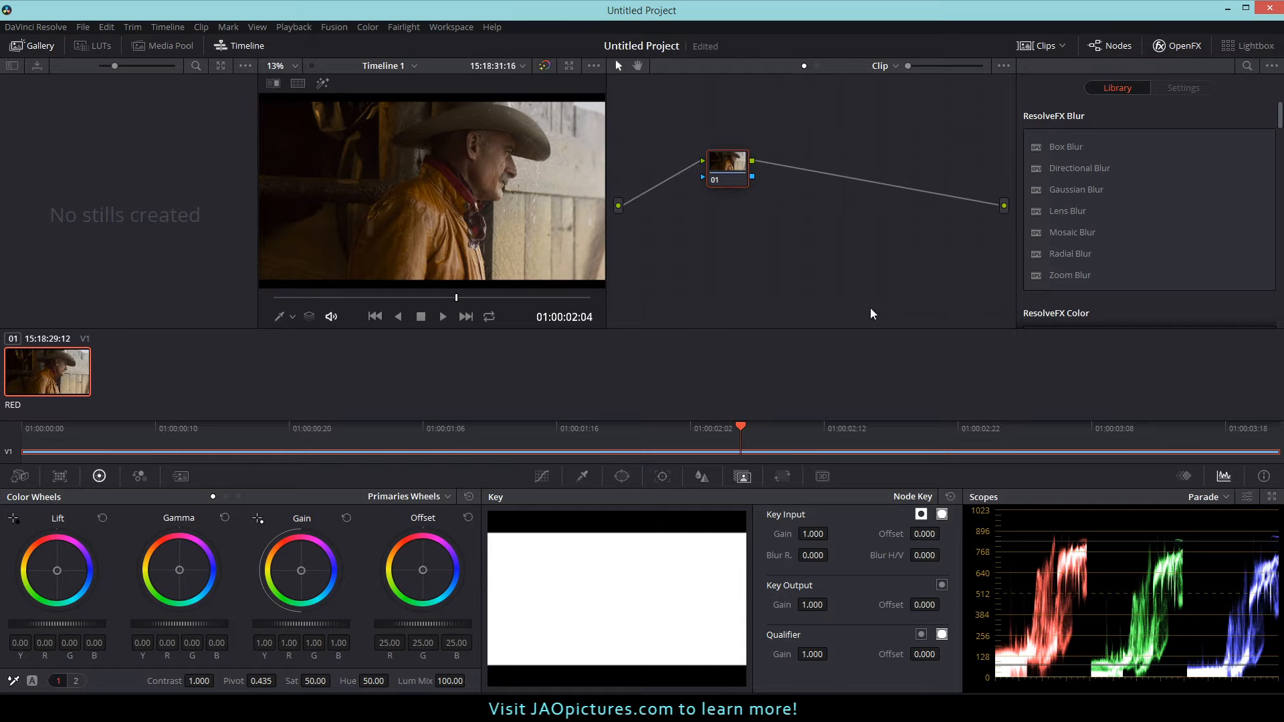
Step: Move the first node to the upper-left of the node graph and label it wb
{"action": "left_click_drag", "start_coordinate": [739, 172], "coordinate": [671, 127]}
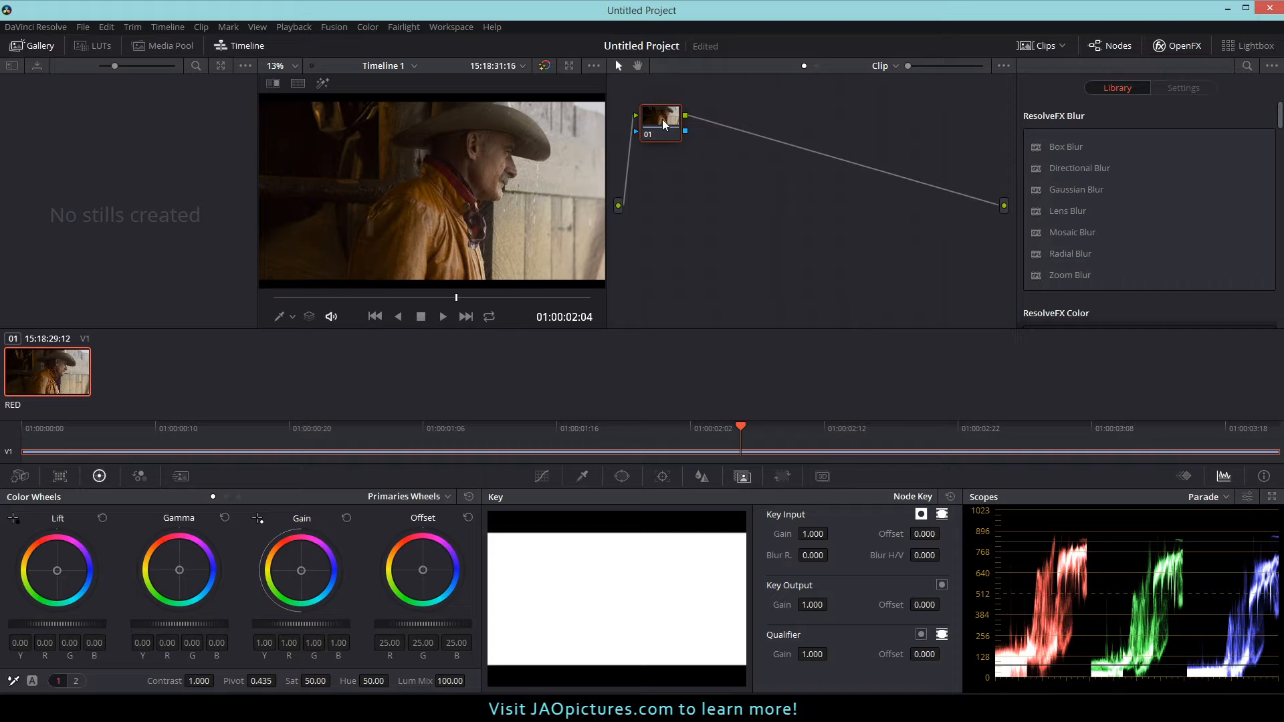
{"action": "right_click", "coordinate": [664, 119]}
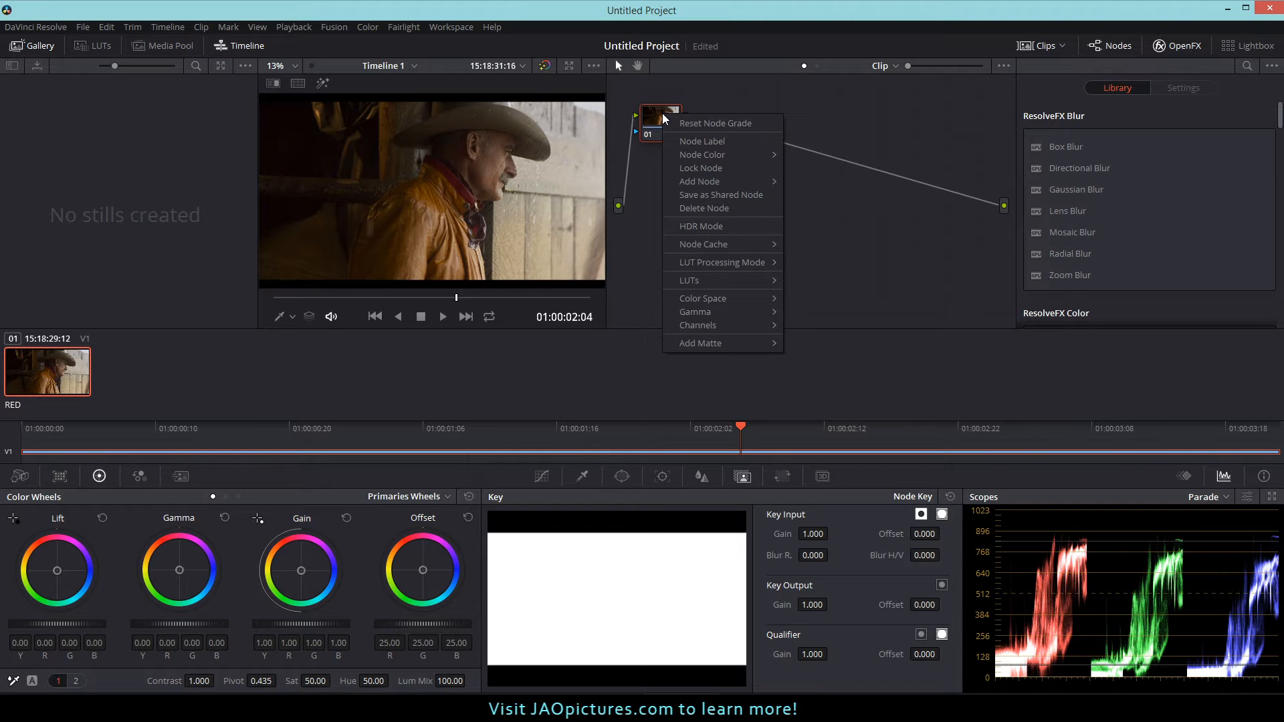
{"action": "left_click", "coordinate": [621, 193]}
{"action": "mouse_move", "coordinate": [663, 116]}
{"action": "left_mouse_down"}
{"action": "mouse_move", "coordinate": [697, 131]}
{"action": "mouse_move", "coordinate": [741, 118]}
{"action": "mouse_move", "coordinate": [660, 107]}
{"action": "left_mouse_up"}
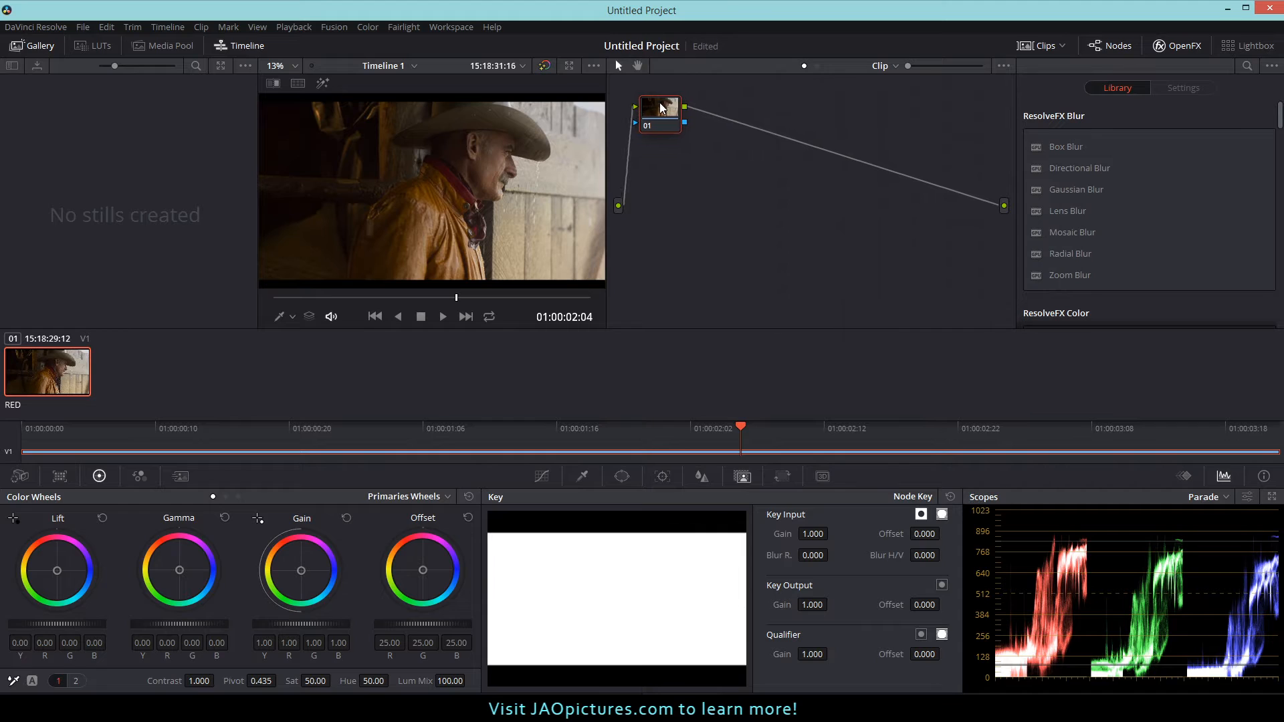
{"action": "right_click", "coordinate": [660, 107]}
{"action": "left_click", "coordinate": [700, 140]}
{"action": "type", "text": "wb"}
{"action": "key", "text": "Return"}
Step: White-balance the wb node in an enlarged viewer using Primaries Bars, setting the green offset to 26.40 and the blue offset to 26.80
{"action": "left_click", "coordinate": [570, 67]}
{"action": "scroll", "coordinate": [681, 244], "scroll_direction": "up", "scroll_amount": 1}
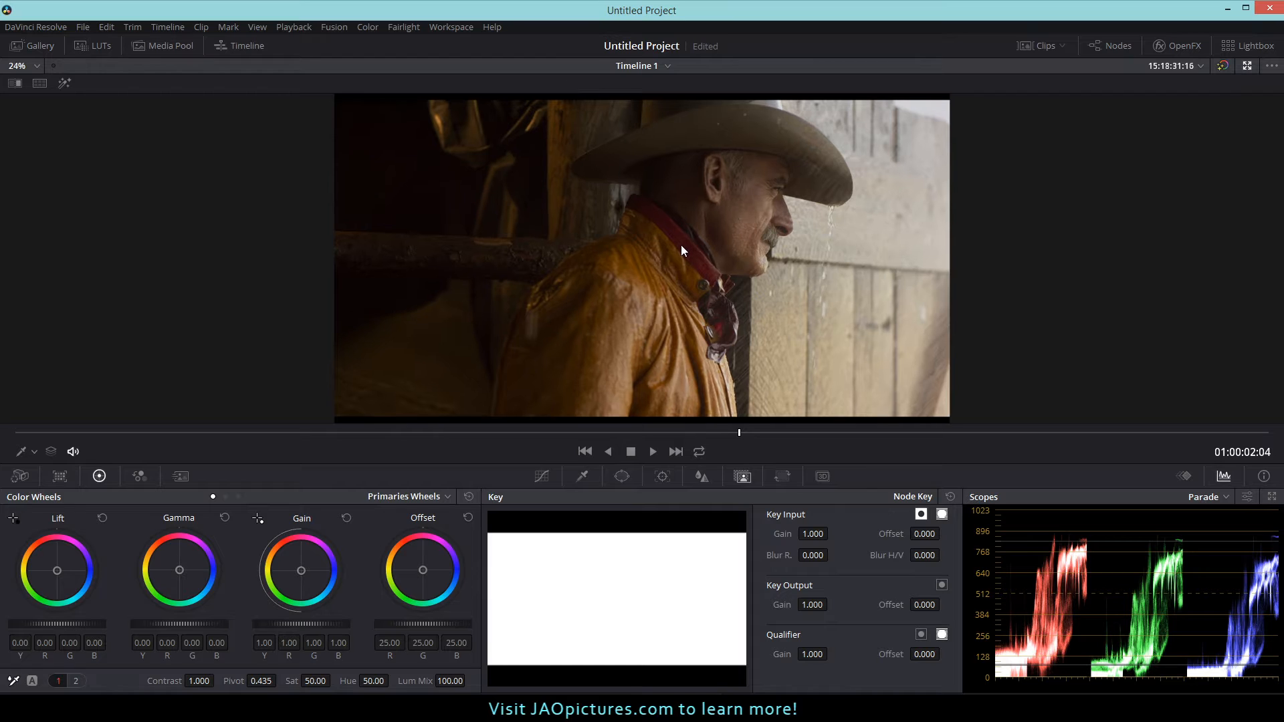
{"action": "left_click", "coordinate": [541, 479]}
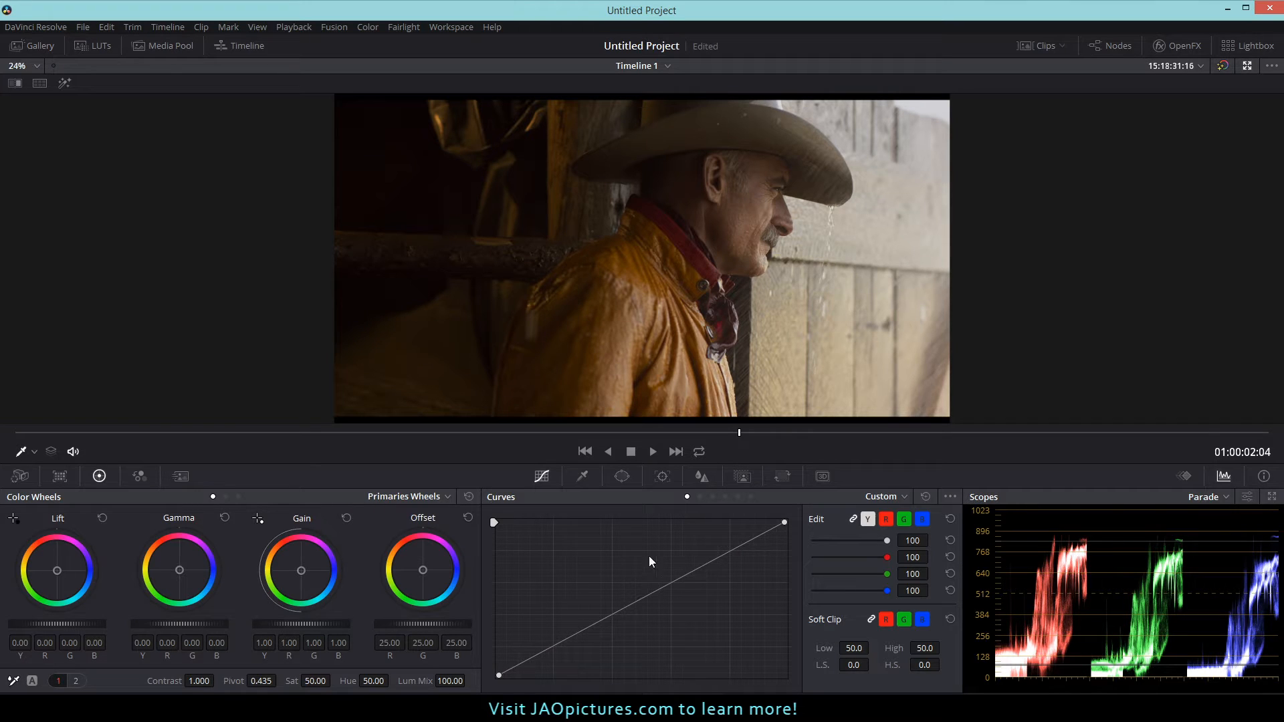
{"action": "left_click", "coordinate": [226, 497]}
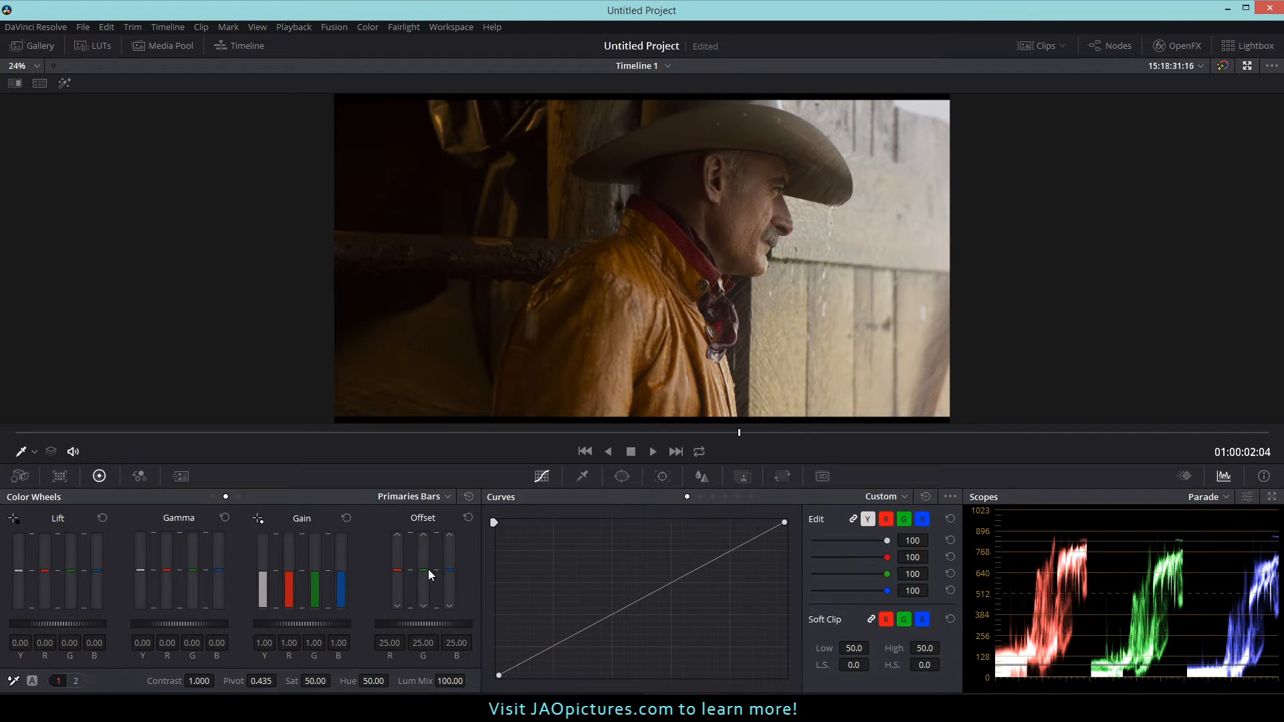
{"action": "left_click_drag", "start_coordinate": [424, 570], "coordinate": [423, 569]}
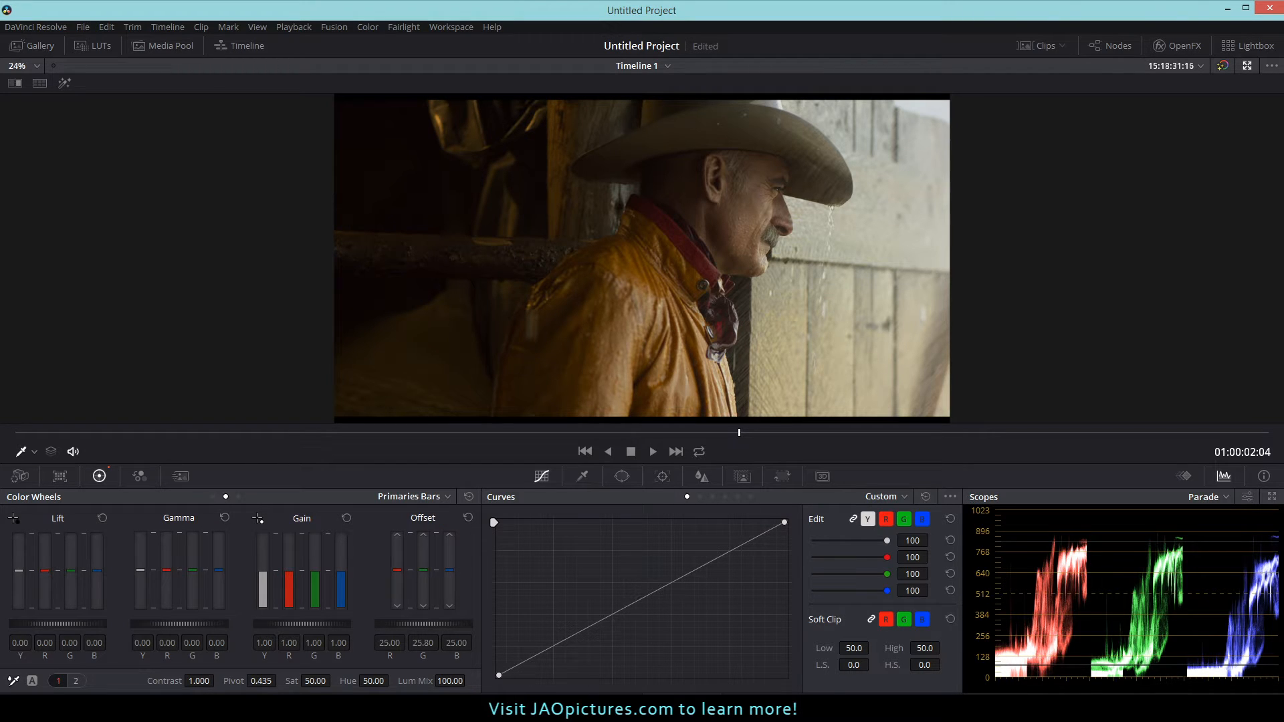
{"action": "mouse_move", "coordinate": [423, 569]}
{"action": "left_mouse_down"}
{"action": "mouse_move", "coordinate": [452, 566]}
{"action": "mouse_move", "coordinate": [452, 554]}
{"action": "left_mouse_up"}
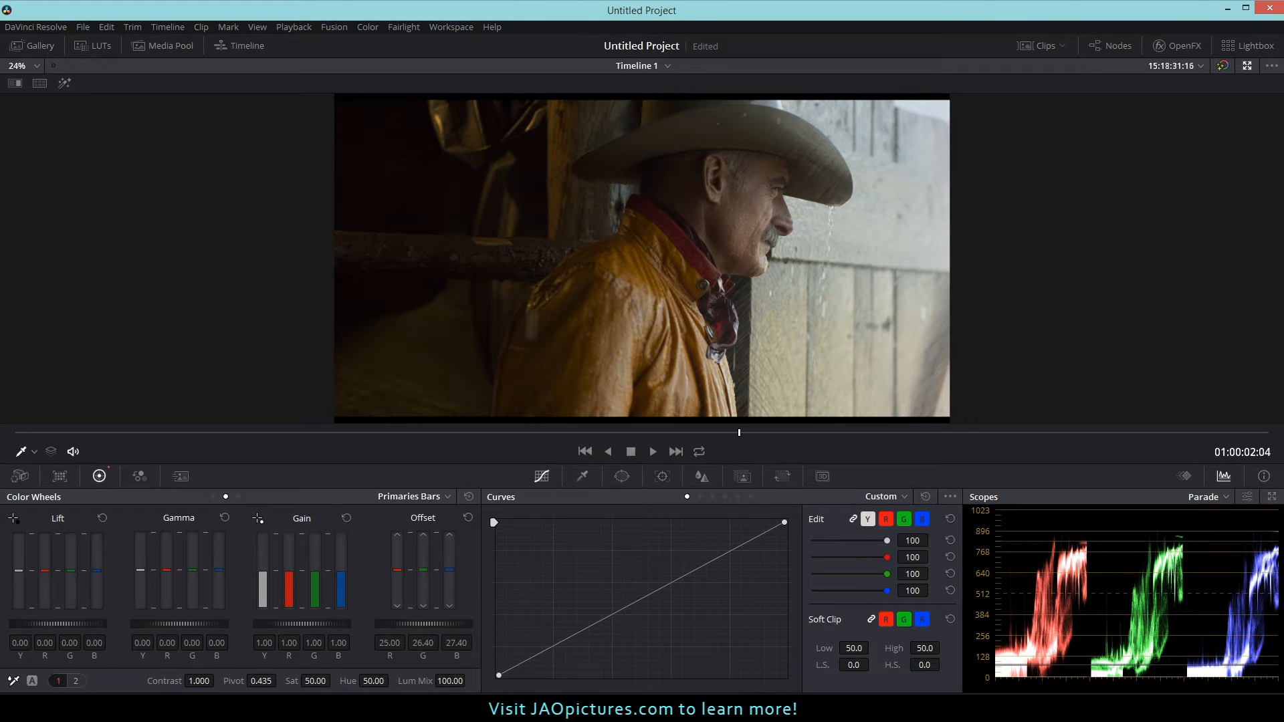
{"action": "mouse_move", "coordinate": [449, 570]}
{"action": "left_mouse_down"}
{"action": "mouse_move", "coordinate": [449, 556]}
{"action": "mouse_move", "coordinate": [449, 574]}
{"action": "left_mouse_up"}
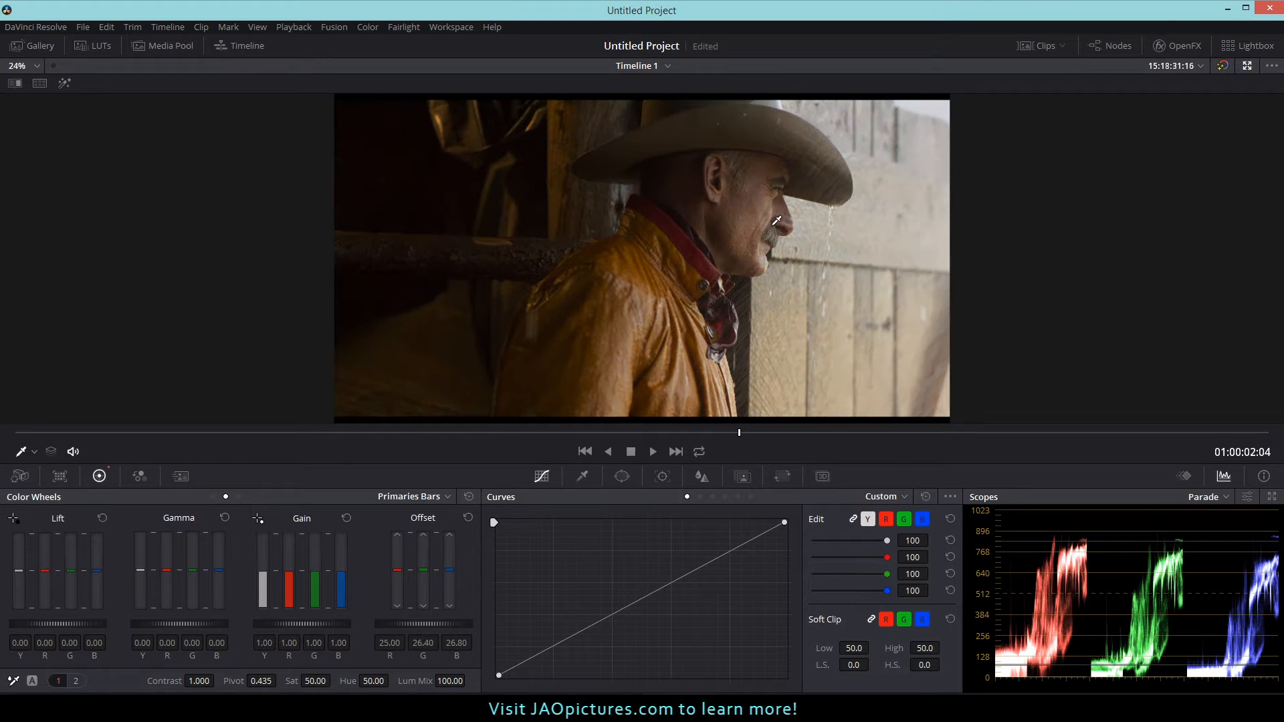
{"action": "left_click", "coordinate": [1247, 65]}
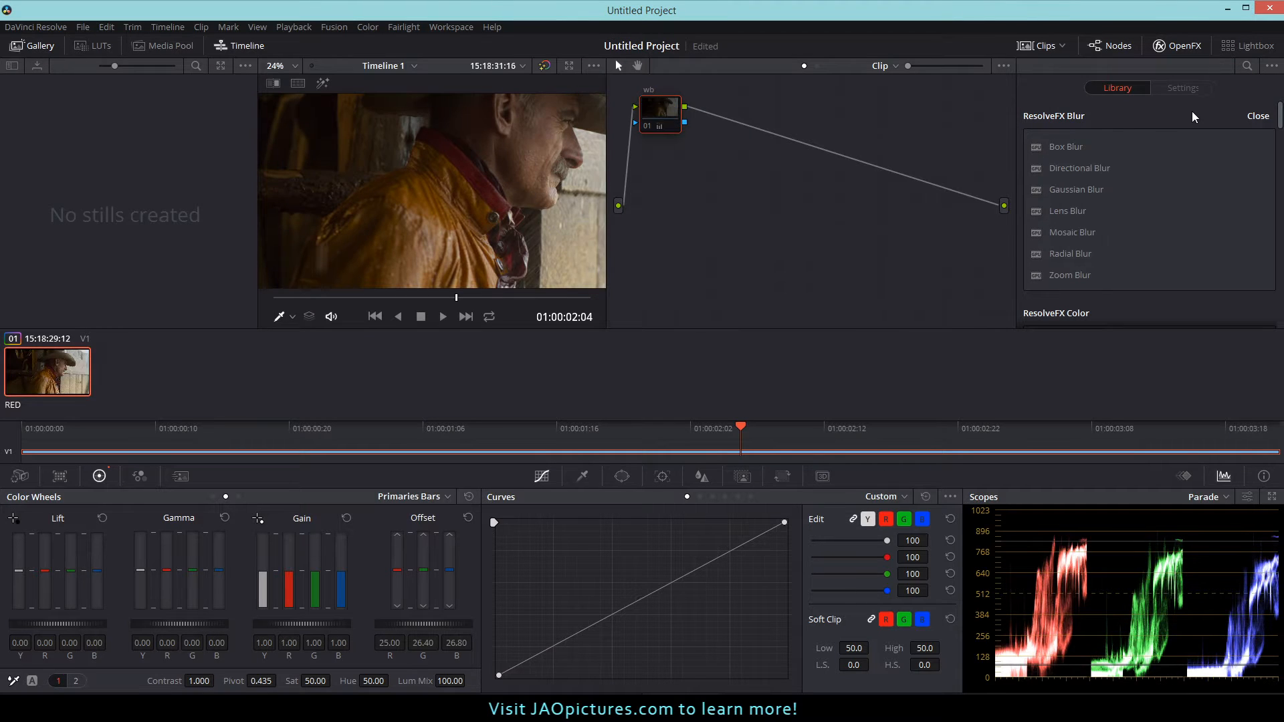
Step: Add a serial node after the wb node and place it directly beneath it
{"action": "left_click_drag", "start_coordinate": [662, 124], "coordinate": [658, 128]}
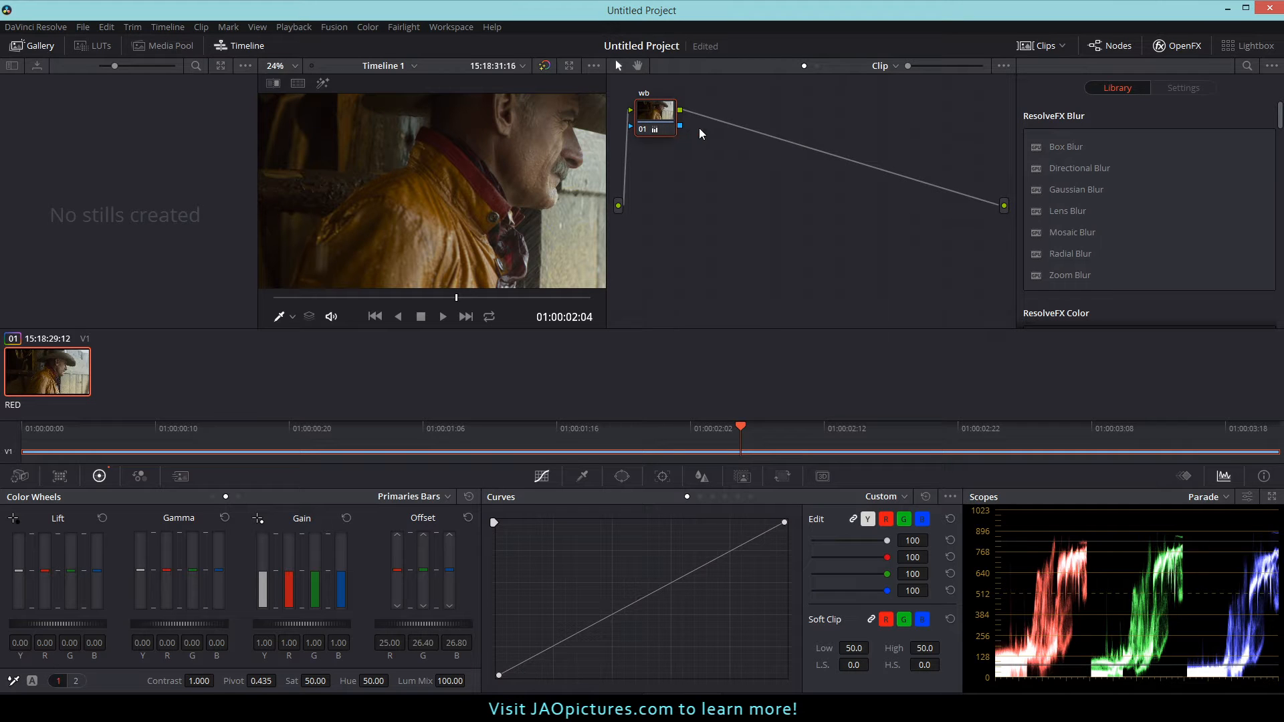
{"action": "key", "text": "alt+s"}
{"action": "left_click_drag", "start_coordinate": [720, 125], "coordinate": [657, 175]}
Step: Label the second node exposure and shift it slightly lower, leaving it enabled
{"action": "right_click", "coordinate": [666, 163]}
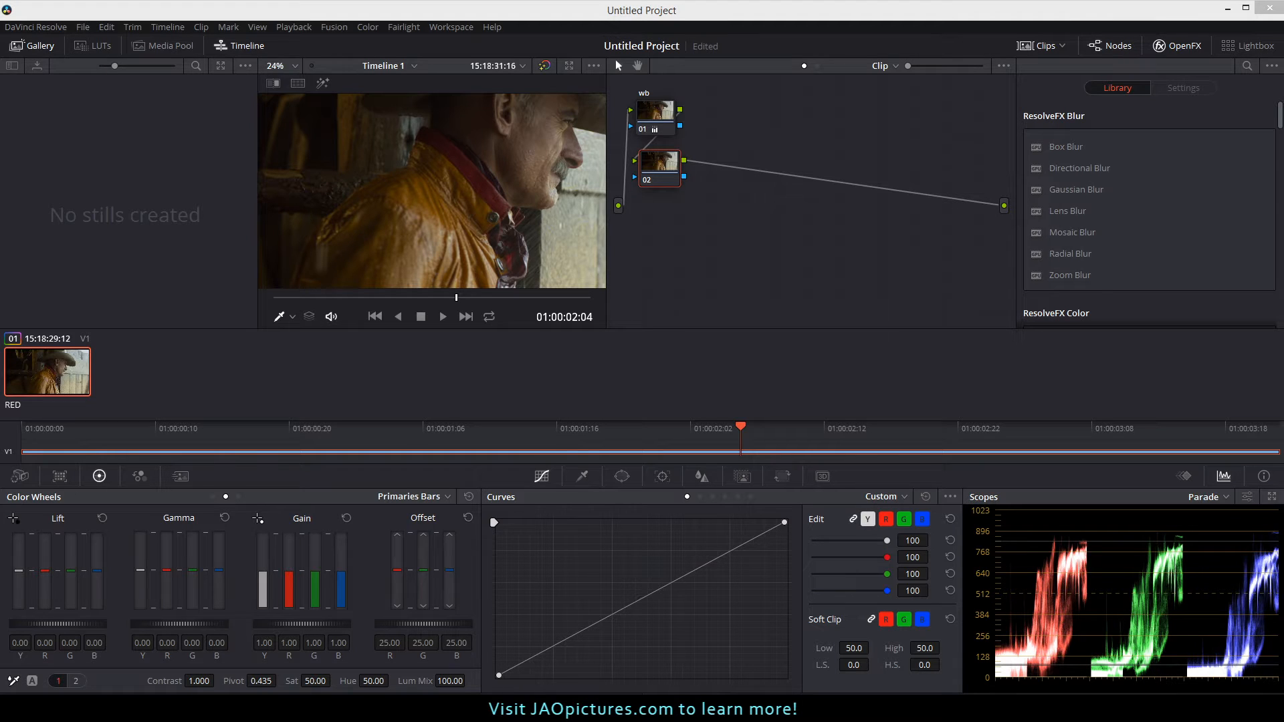
{"action": "right_click", "coordinate": [675, 159]}
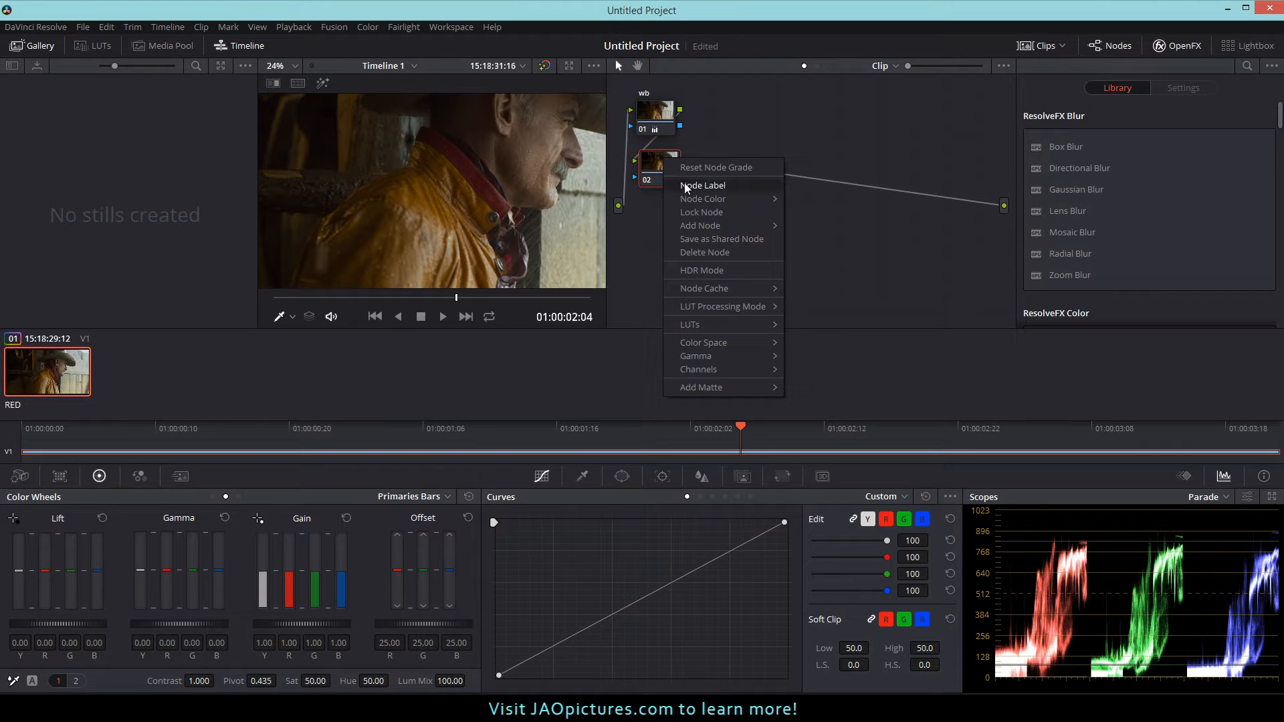
{"action": "left_click", "coordinate": [685, 188]}
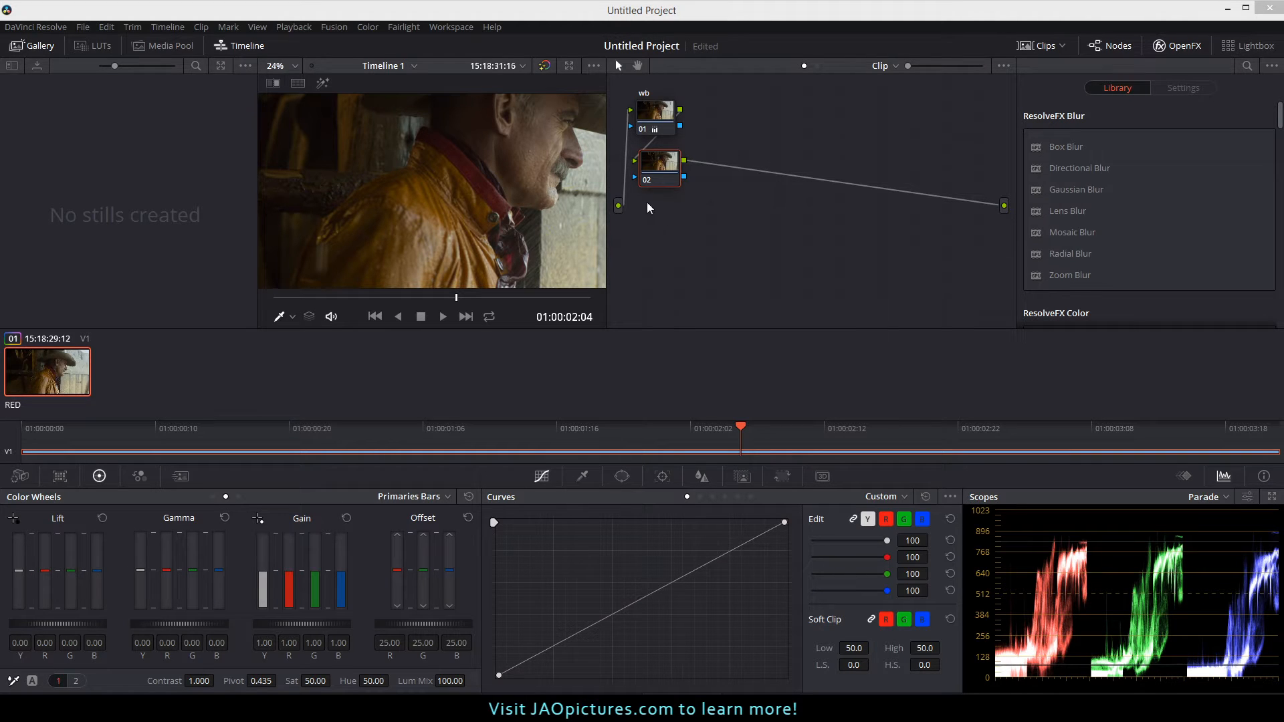
{"action": "right_click", "coordinate": [660, 161]}
{"action": "left_click", "coordinate": [685, 185]}
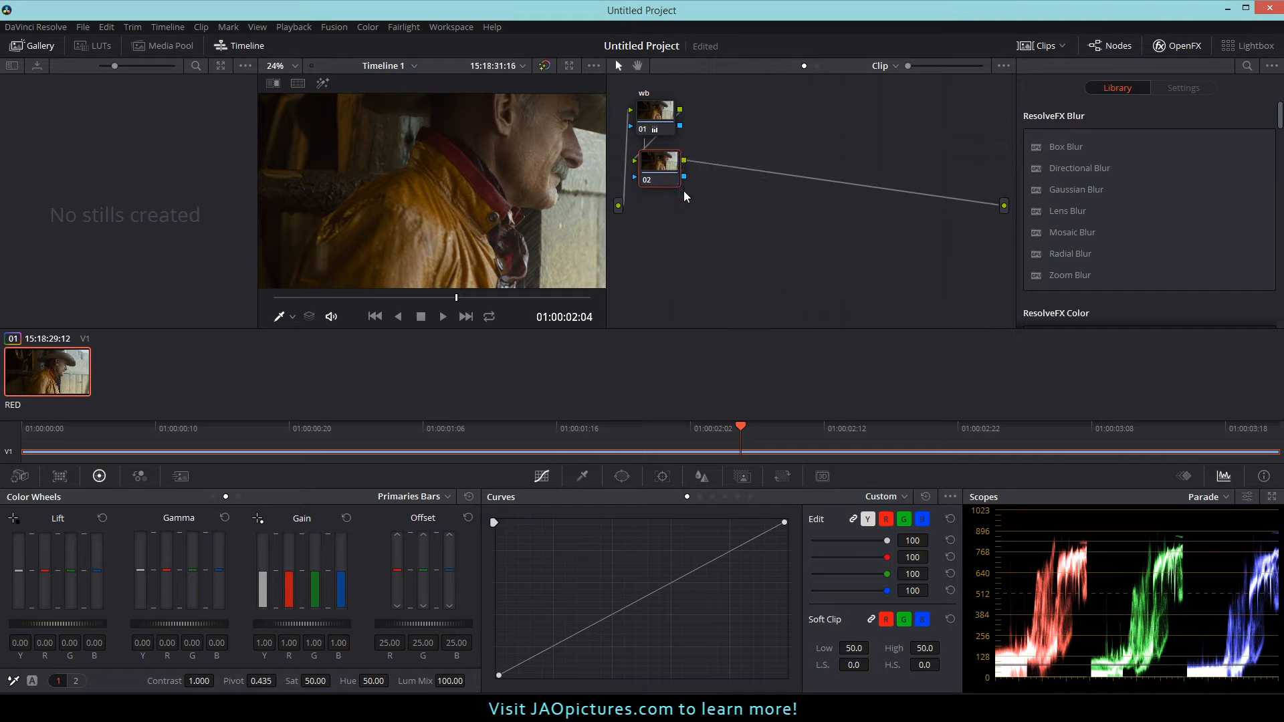
{"action": "type", "text": "exposure"}
{"action": "key", "text": "Return"}
{"action": "key", "text": "ctrl+d"}
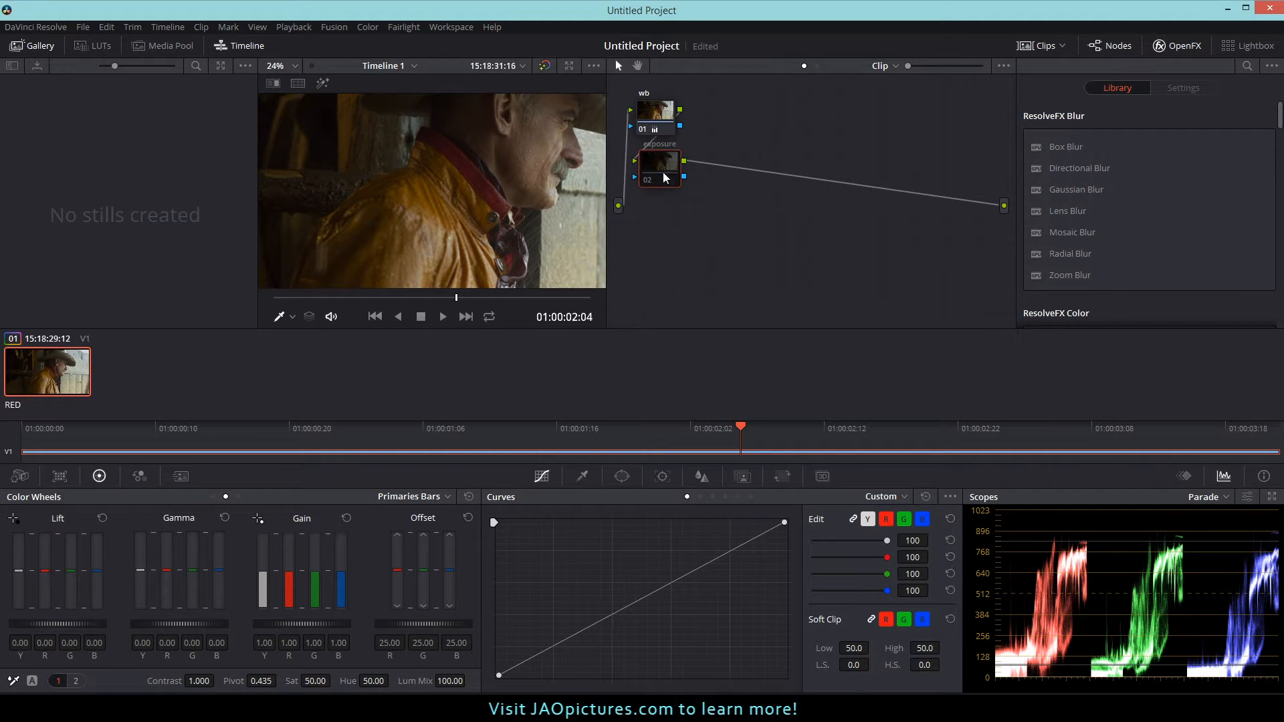
{"action": "left_click_drag", "start_coordinate": [666, 178], "coordinate": [664, 191]}
{"action": "key", "text": "ctrl+d"}
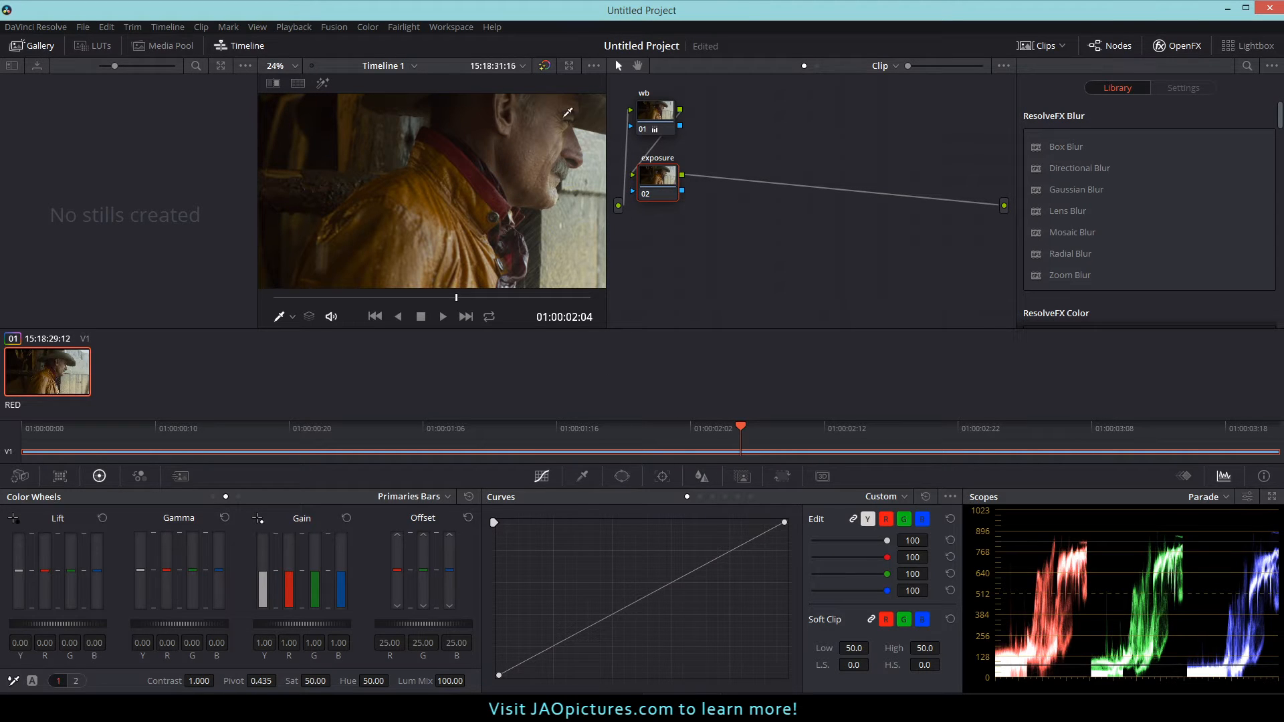
Step: On the exposure node, set contrast to 1.160 and shape the custom curve with a slightly raised black point and lifted lower midtones
{"action": "left_click", "coordinate": [569, 66]}
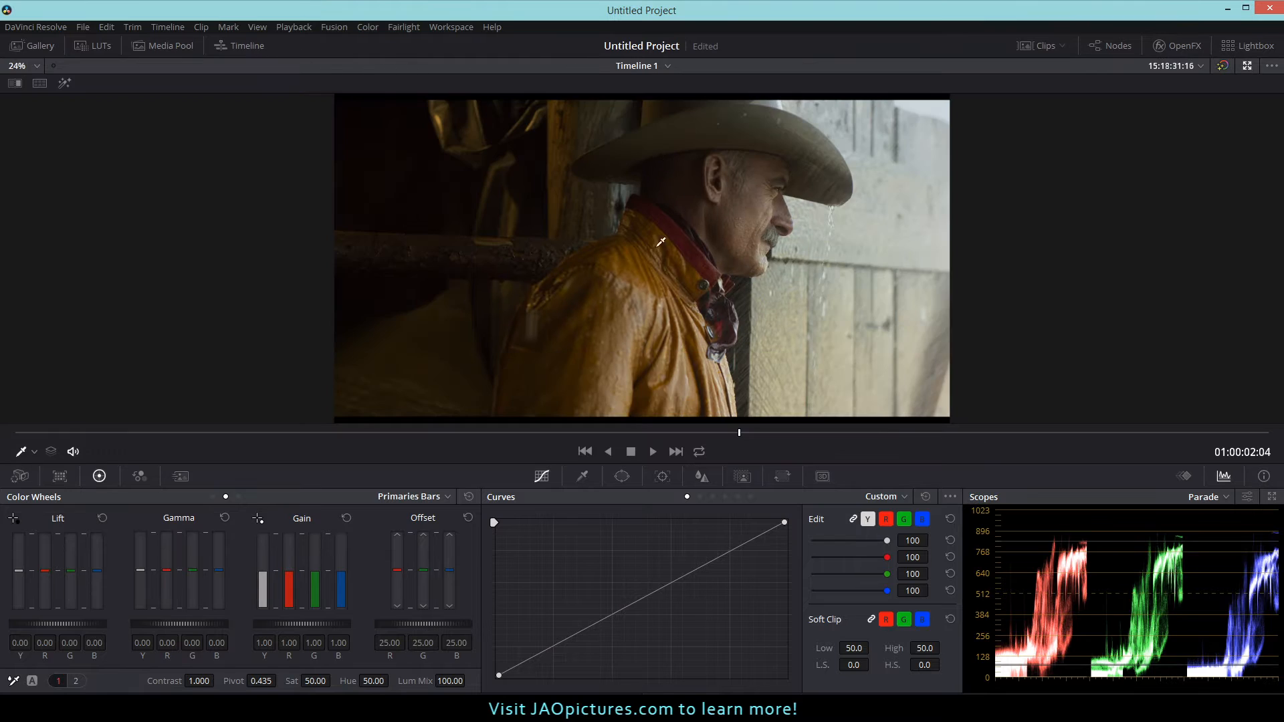
{"action": "left_click_drag", "start_coordinate": [495, 676], "coordinate": [496, 672]}
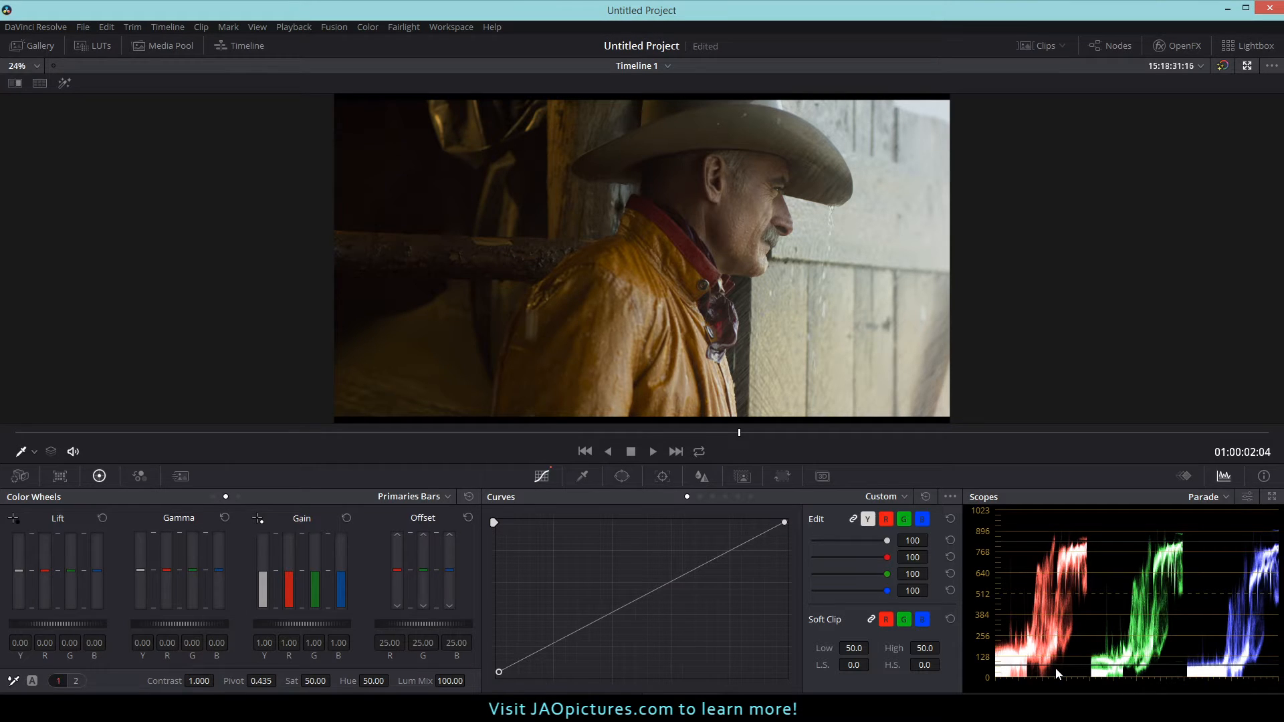
{"action": "left_click", "coordinate": [1244, 497]}
{"action": "left_click_drag", "start_coordinate": [160, 681], "coordinate": [218, 680]}
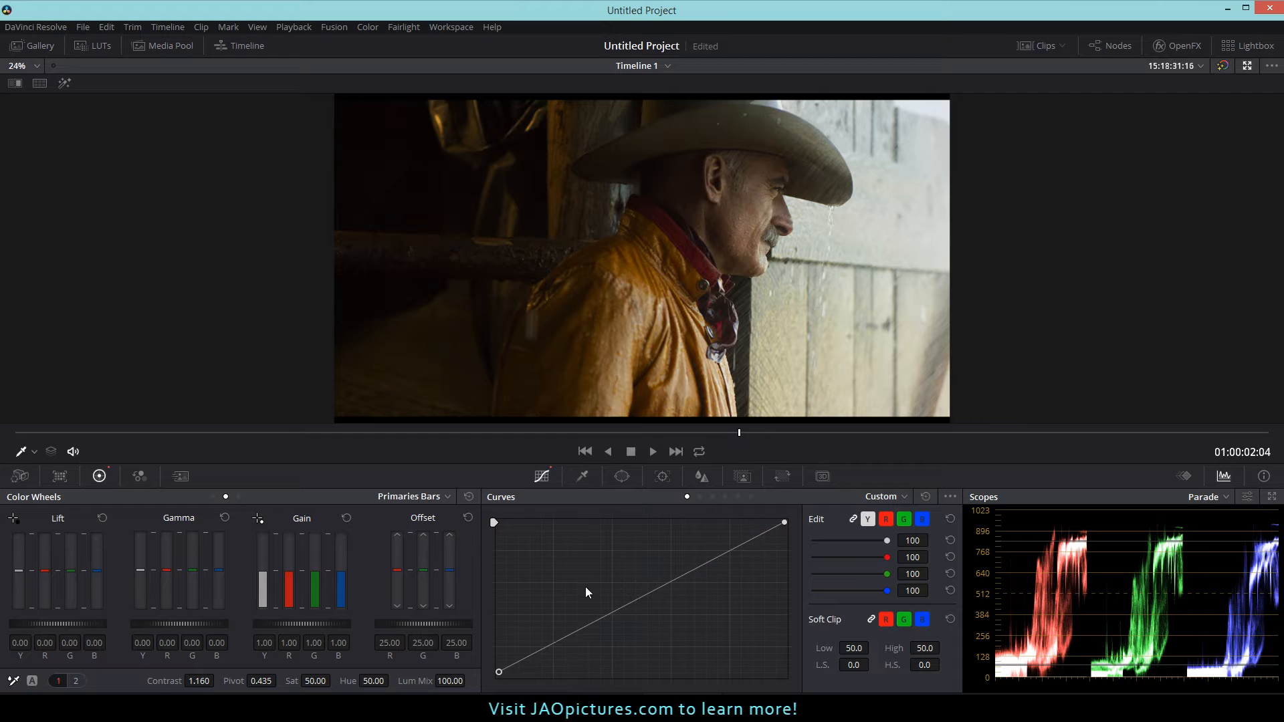
{"action": "left_click", "coordinate": [588, 623]}
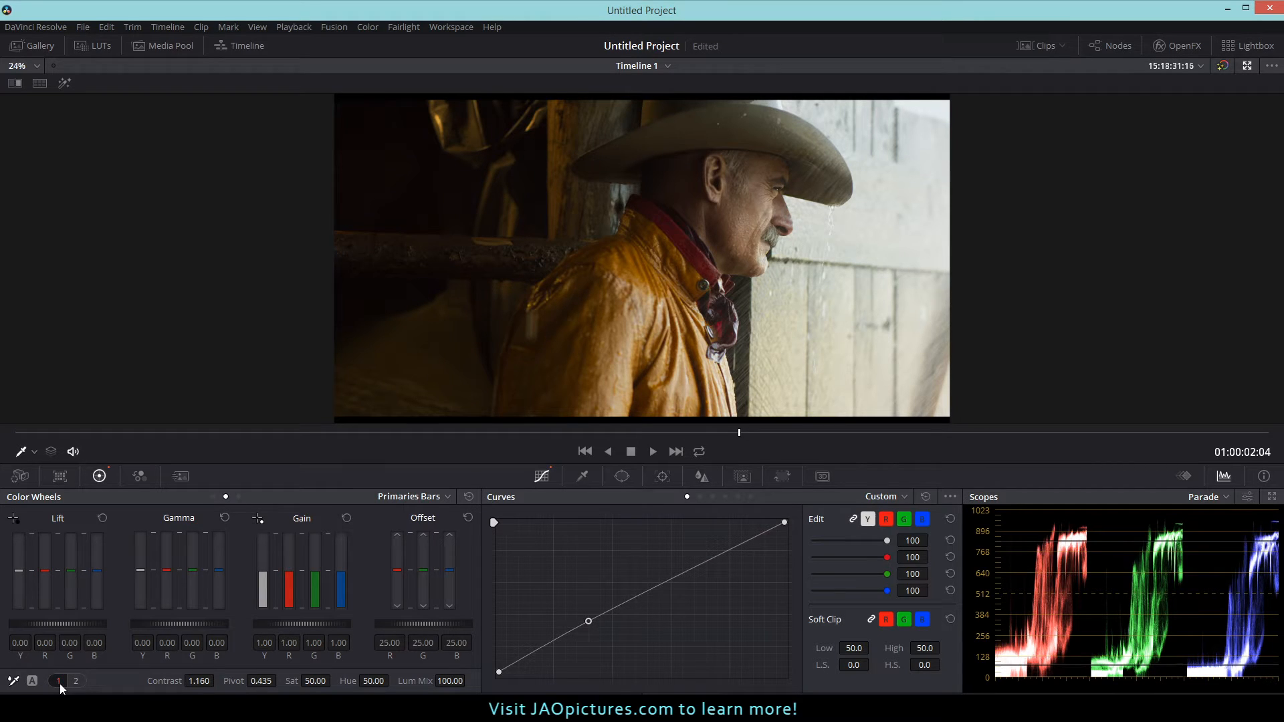
Step: Set the exposure node's shadows to -10.00 and lower its highlights to about -27
{"action": "left_click", "coordinate": [76, 681]}
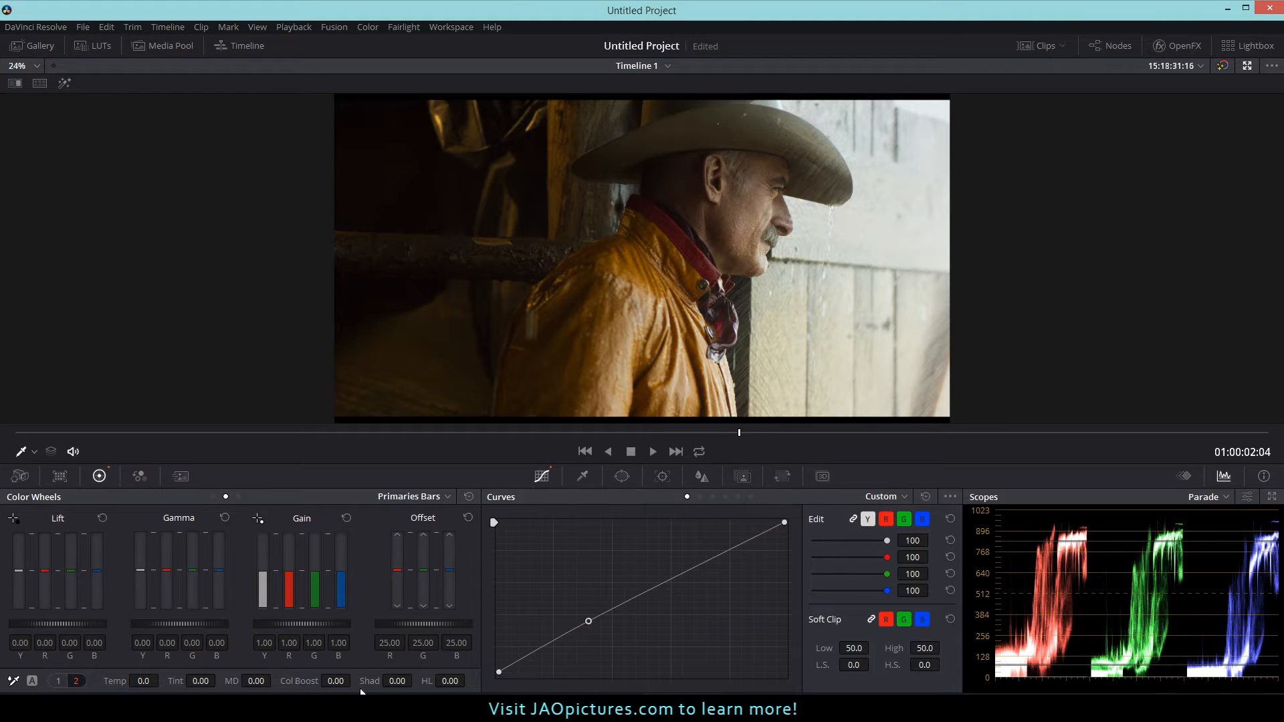
{"action": "left_click_drag", "start_coordinate": [369, 681], "coordinate": [408, 681]}
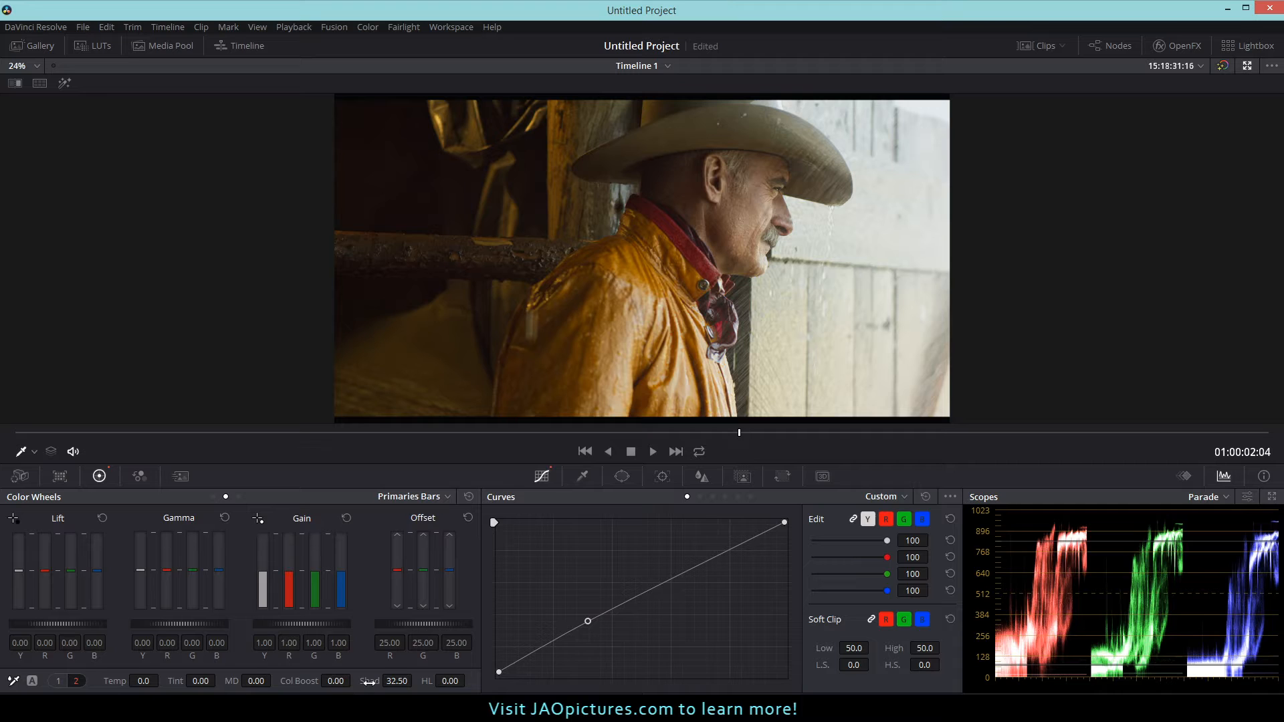
{"action": "double_click", "coordinate": [369, 682]}
{"action": "left_click_drag", "start_coordinate": [369, 682], "coordinate": [354, 682]}
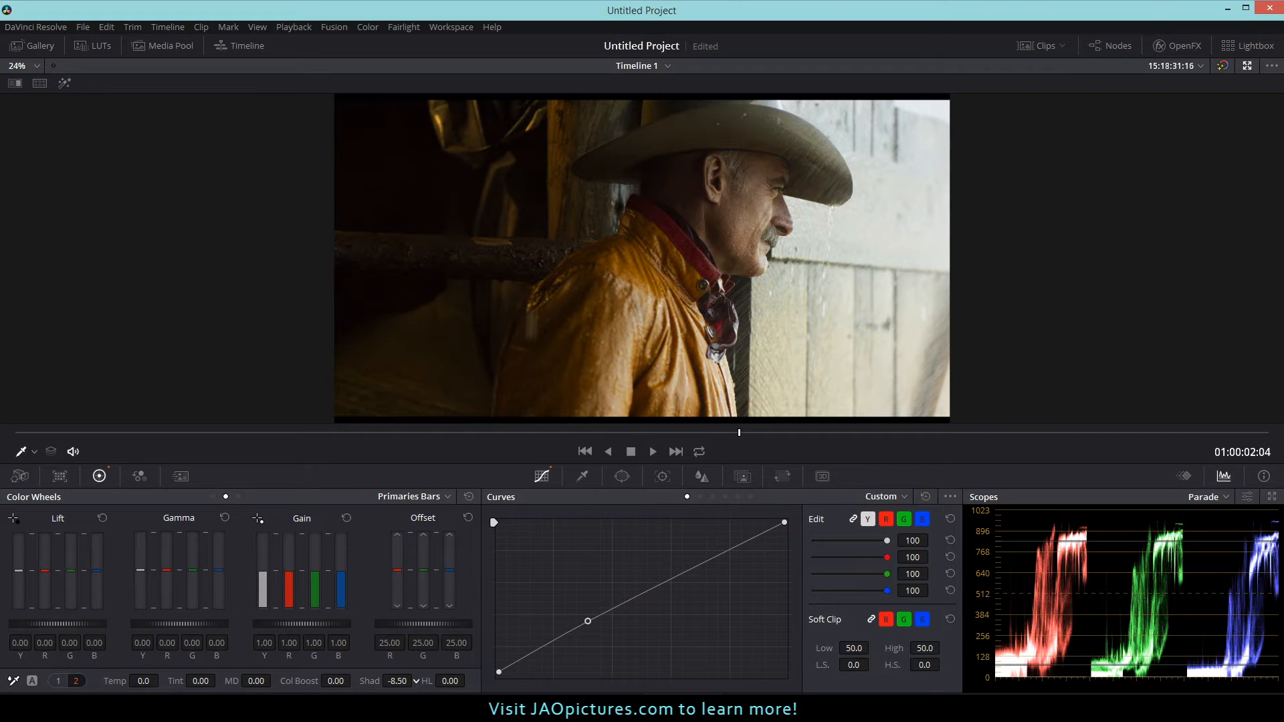
{"action": "left_click_drag", "start_coordinate": [416, 681], "coordinate": [408, 681]}
{"action": "left_click_drag", "start_coordinate": [450, 680], "coordinate": [432, 681]}
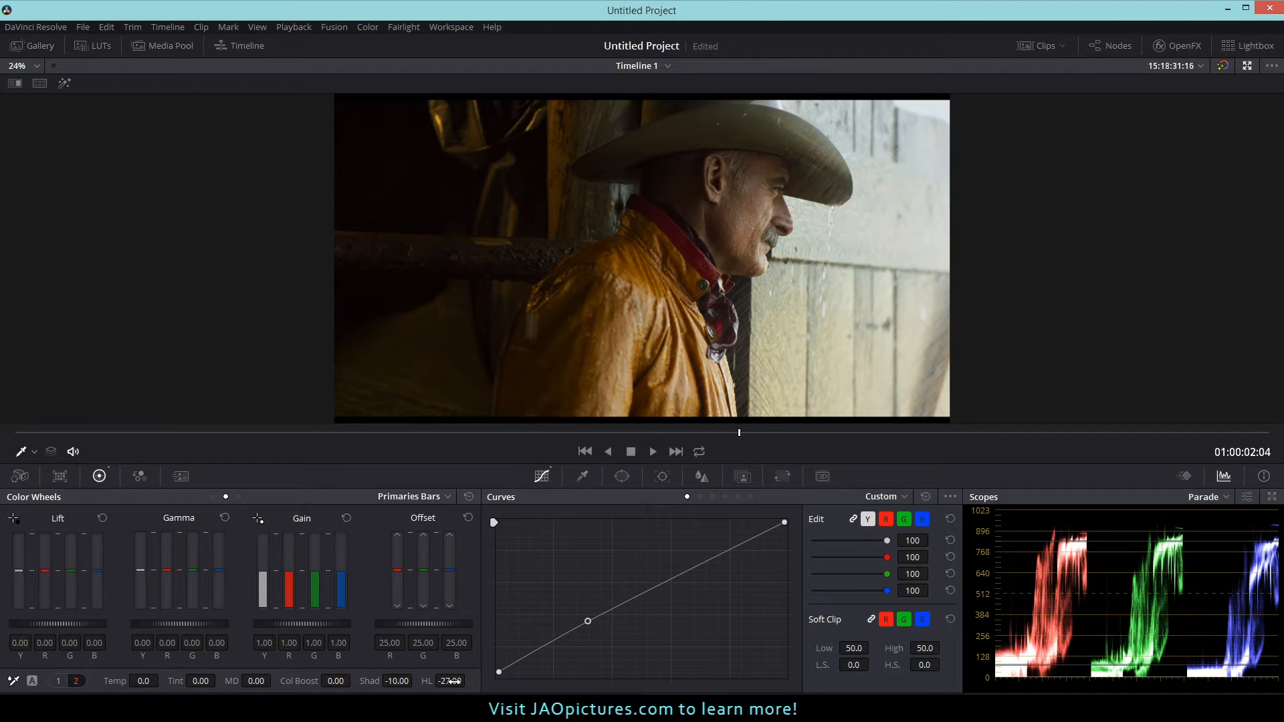
Step: Toggle the exposure node off and on to compare the image with and without its adjustments
{"action": "key", "text": "ctrl+d"}
{"action": "key", "text": "ctrl+d"}
{"action": "key", "text": "ctrl+d"}
{"action": "key", "text": "ctrl+d"}
{"action": "key", "text": "ctrl+d"}
{"action": "key", "text": "ctrl+d"}
{"action": "left_click", "coordinate": [56, 681]}
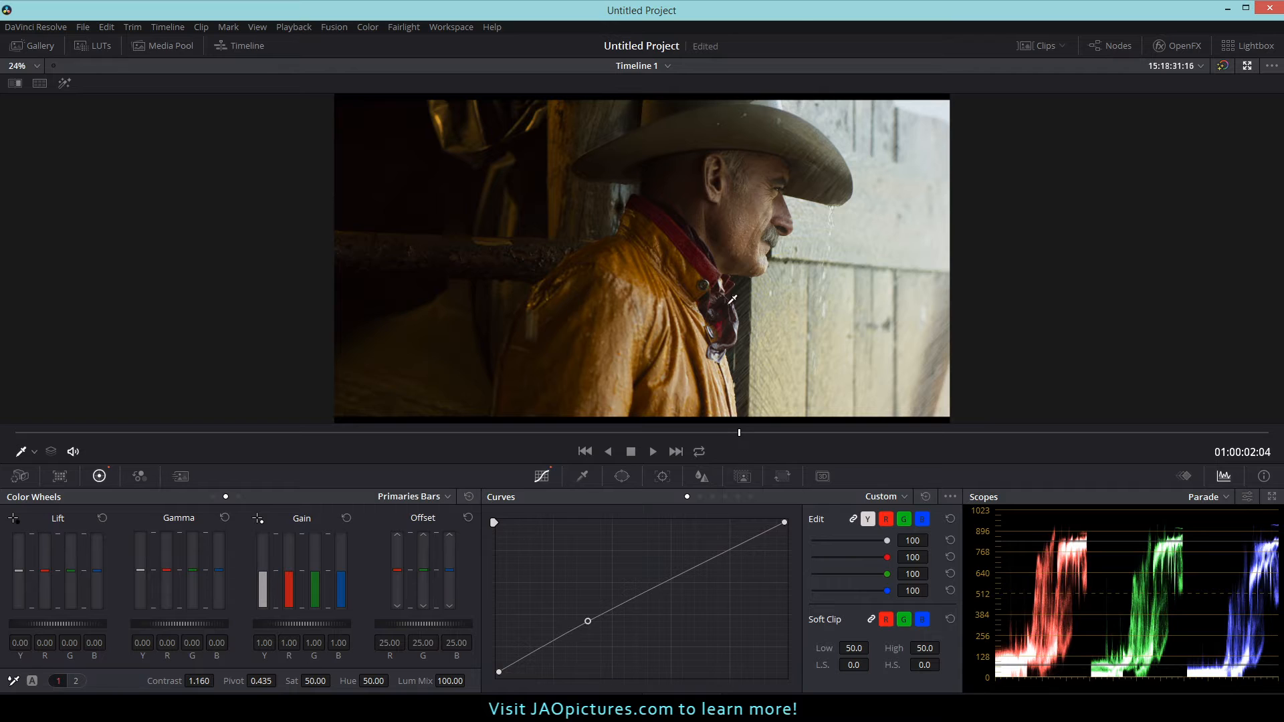
Step: Bring back the node graph, move the exposure node closer to the wb node and add a serial node after it
{"action": "left_click", "coordinate": [1246, 66]}
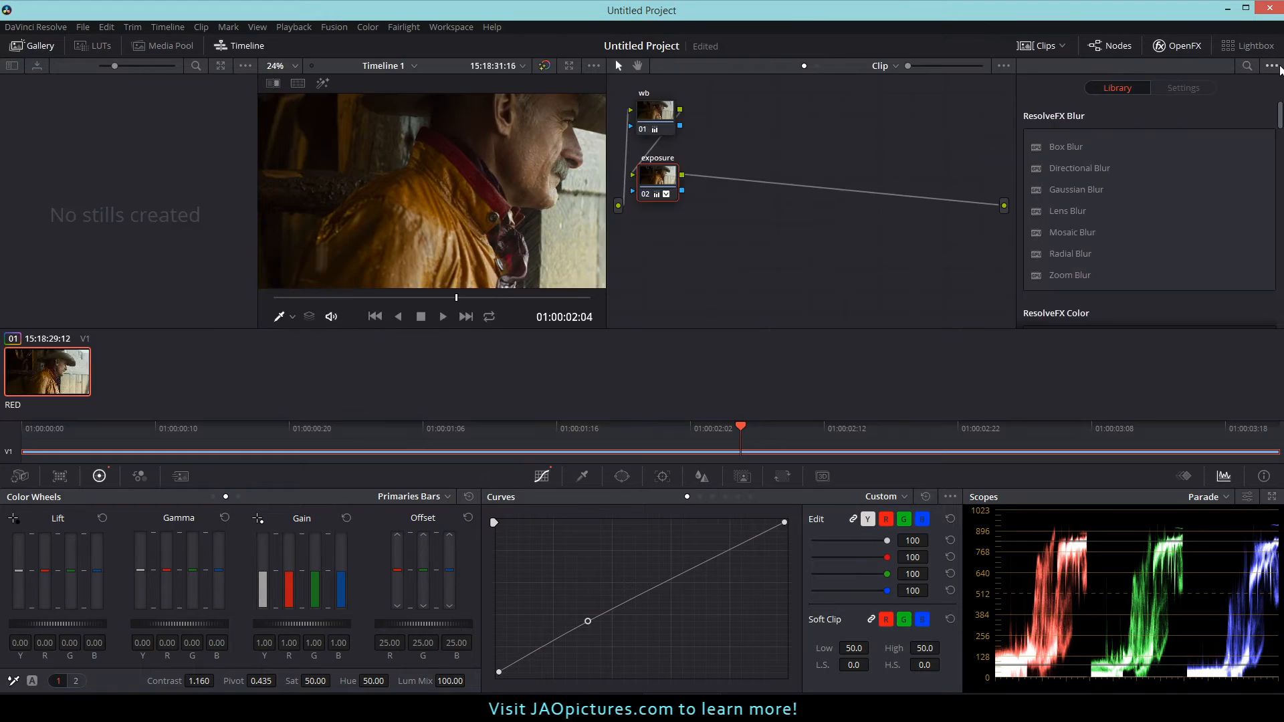
{"action": "left_click", "coordinate": [667, 168]}
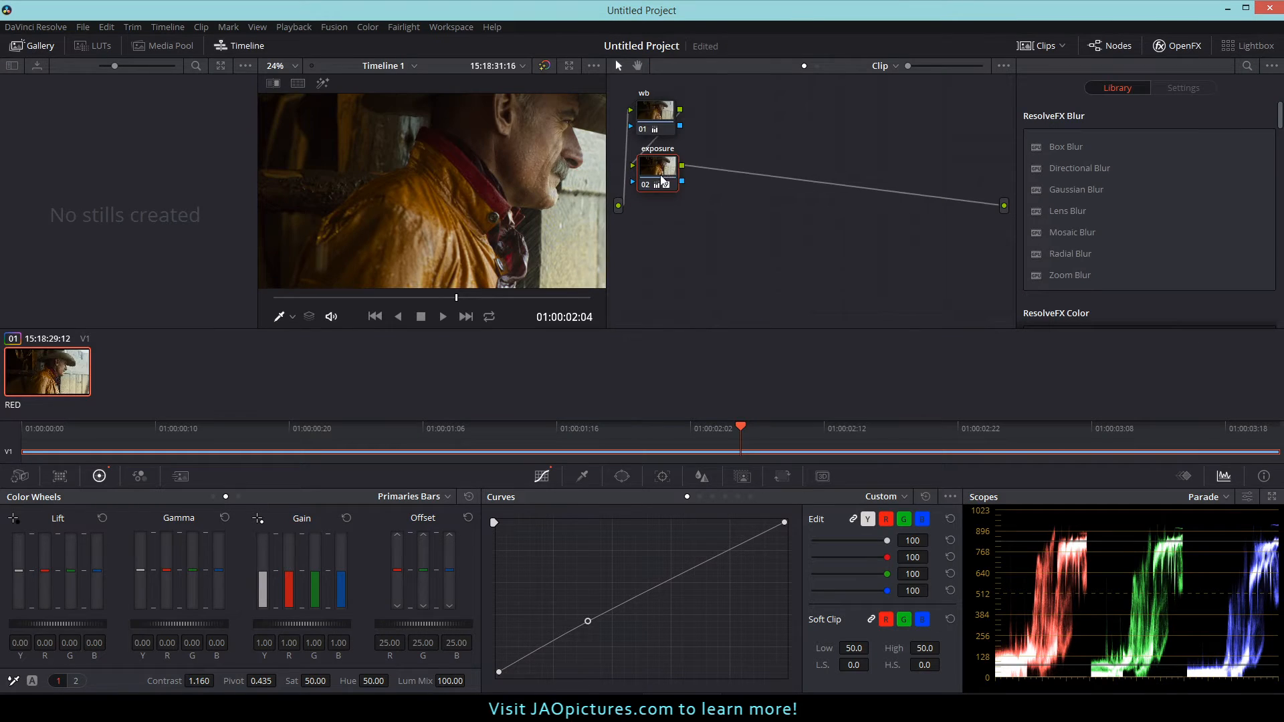
{"action": "key", "text": "alt+s"}
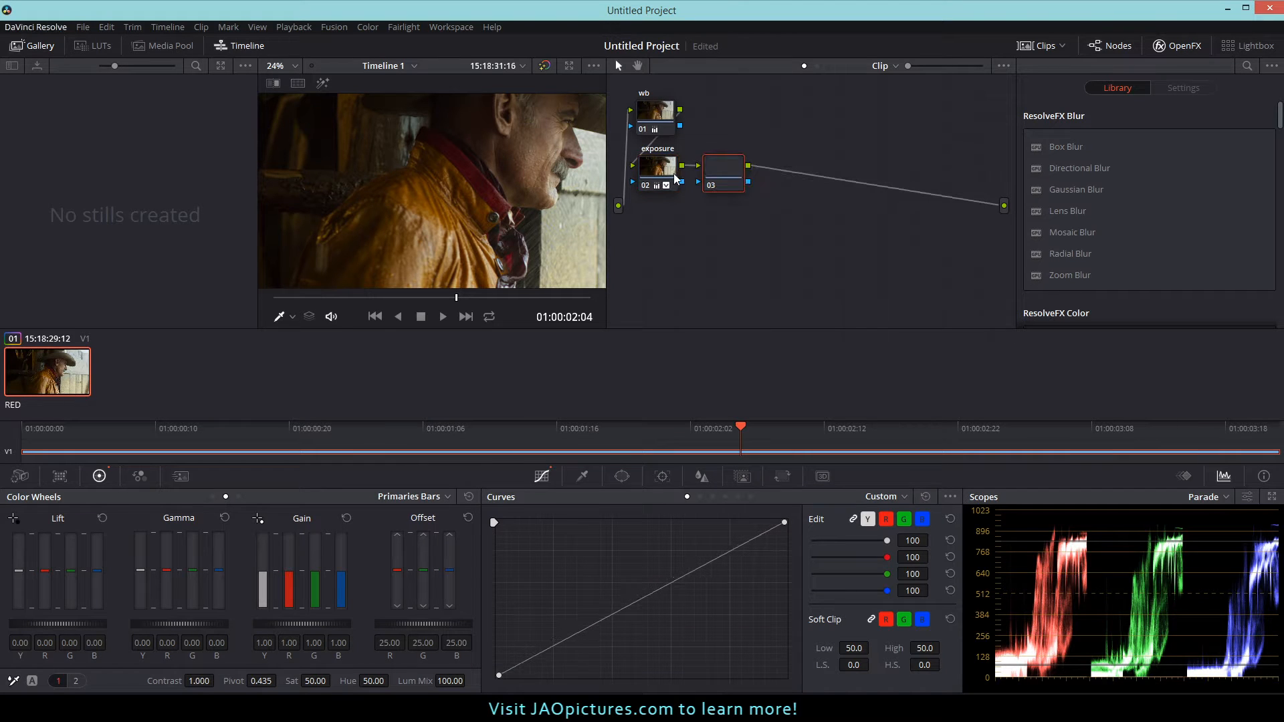
Step: Label the third node, after the exposure node, as saturation
{"action": "right_click", "coordinate": [717, 166]}
{"action": "left_click", "coordinate": [739, 193]}
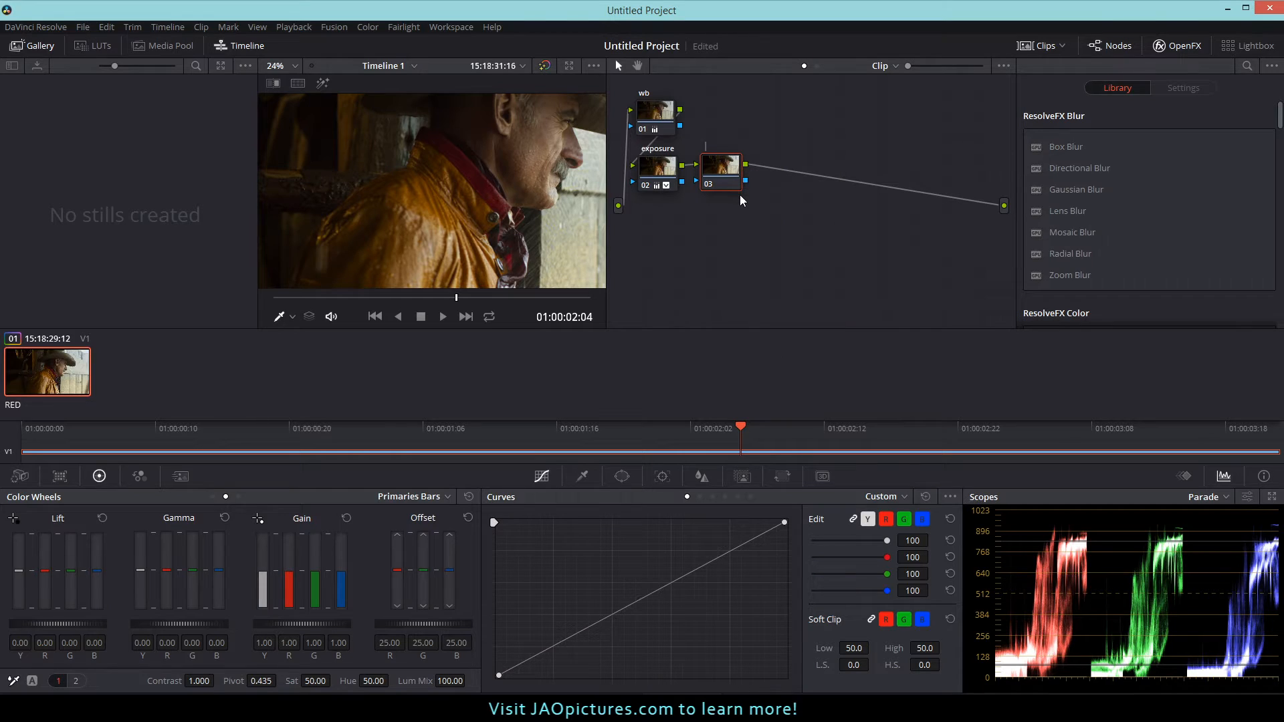
{"action": "type", "text": "saturatiom"}
{"action": "key", "text": "BackSpace"}
{"action": "type", "text": "n"}
{"action": "key", "text": "Return"}
Step: Try saturation at 99.80 on the saturation node and a strong color boost in the enlarged viewer, resetting each one
{"action": "left_click_drag", "start_coordinate": [294, 682], "coordinate": [294, 681]}
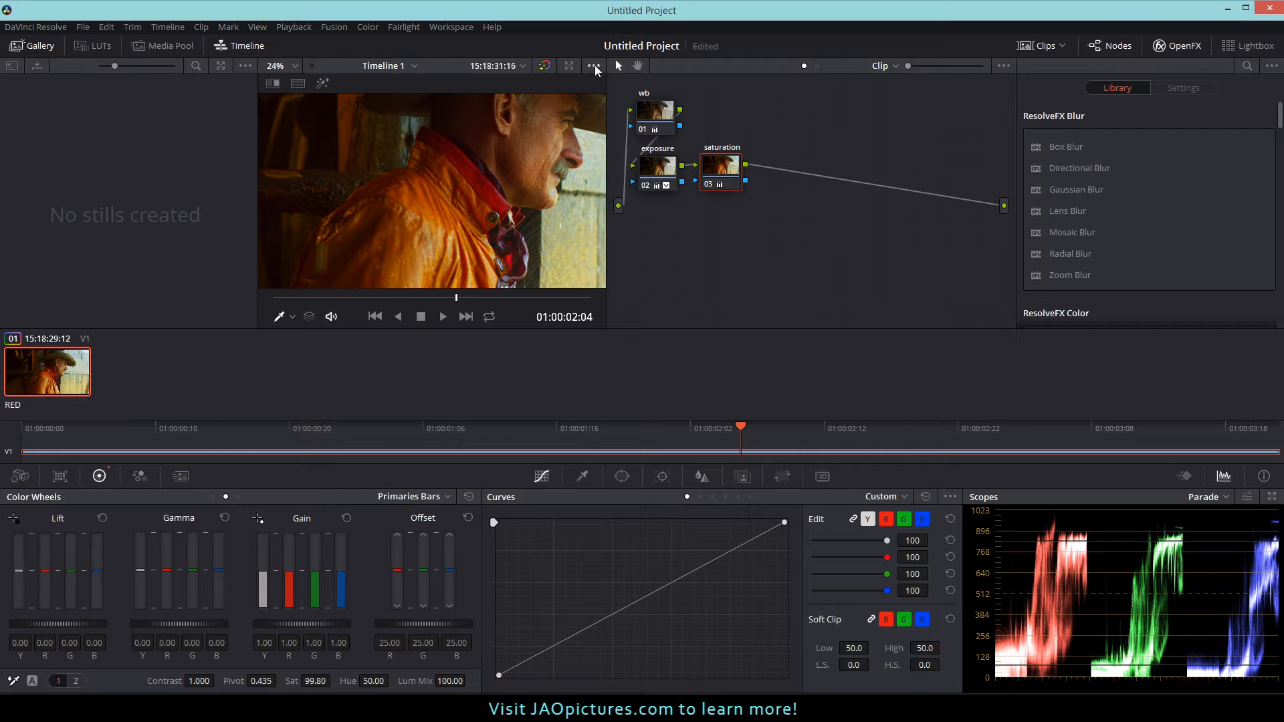
{"action": "left_click", "coordinate": [569, 66]}
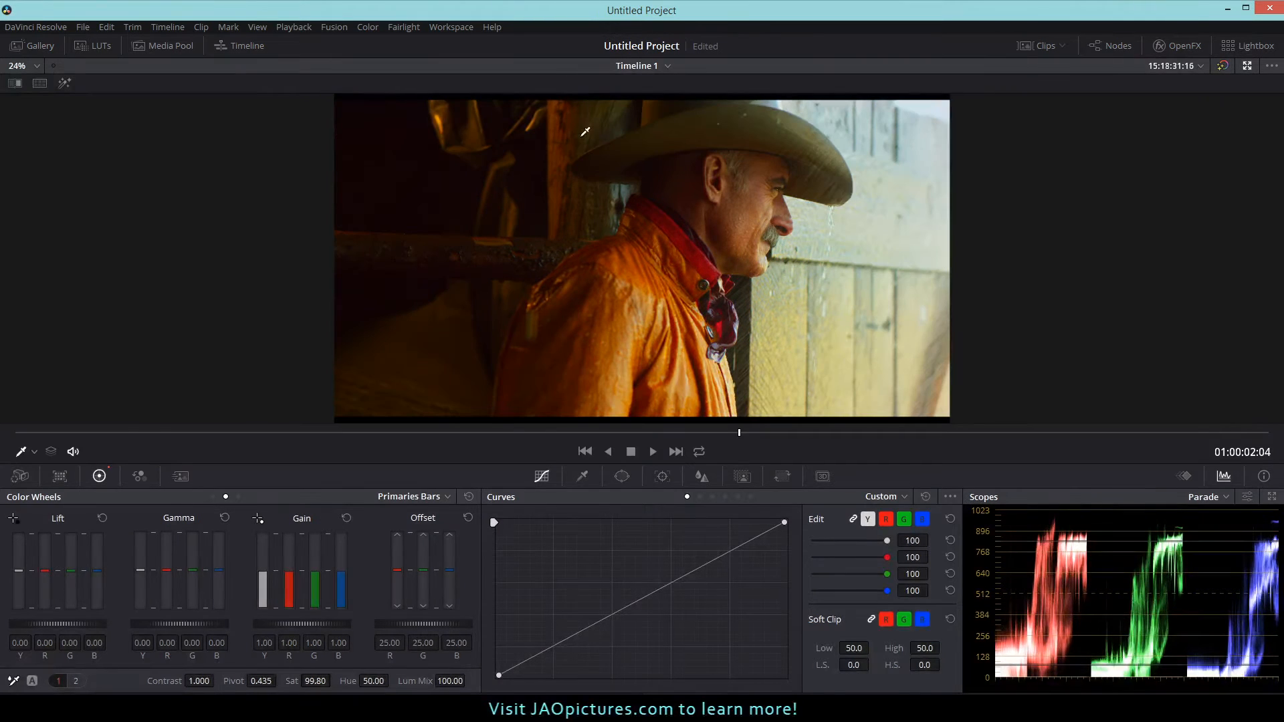
{"action": "double_click", "coordinate": [290, 681]}
{"action": "left_click", "coordinate": [77, 679]}
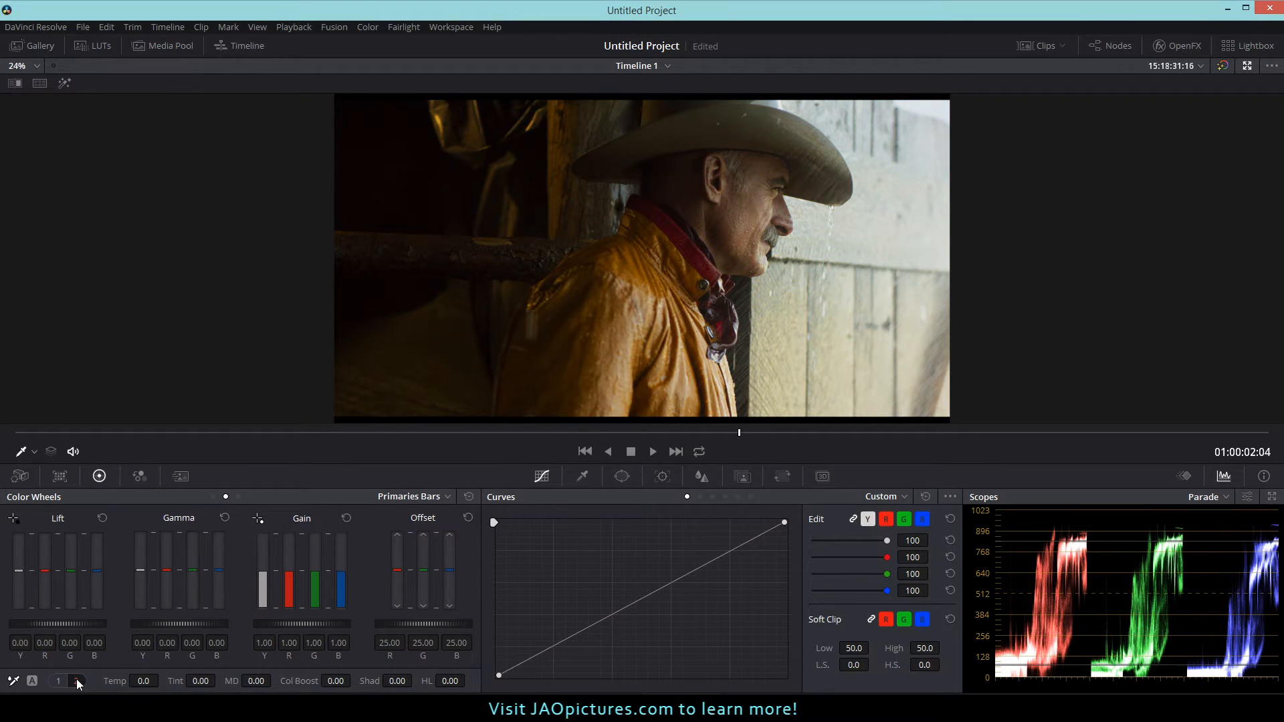
{"action": "left_click_drag", "start_coordinate": [290, 682], "coordinate": [313, 681]}
{"action": "double_click", "coordinate": [300, 681]}
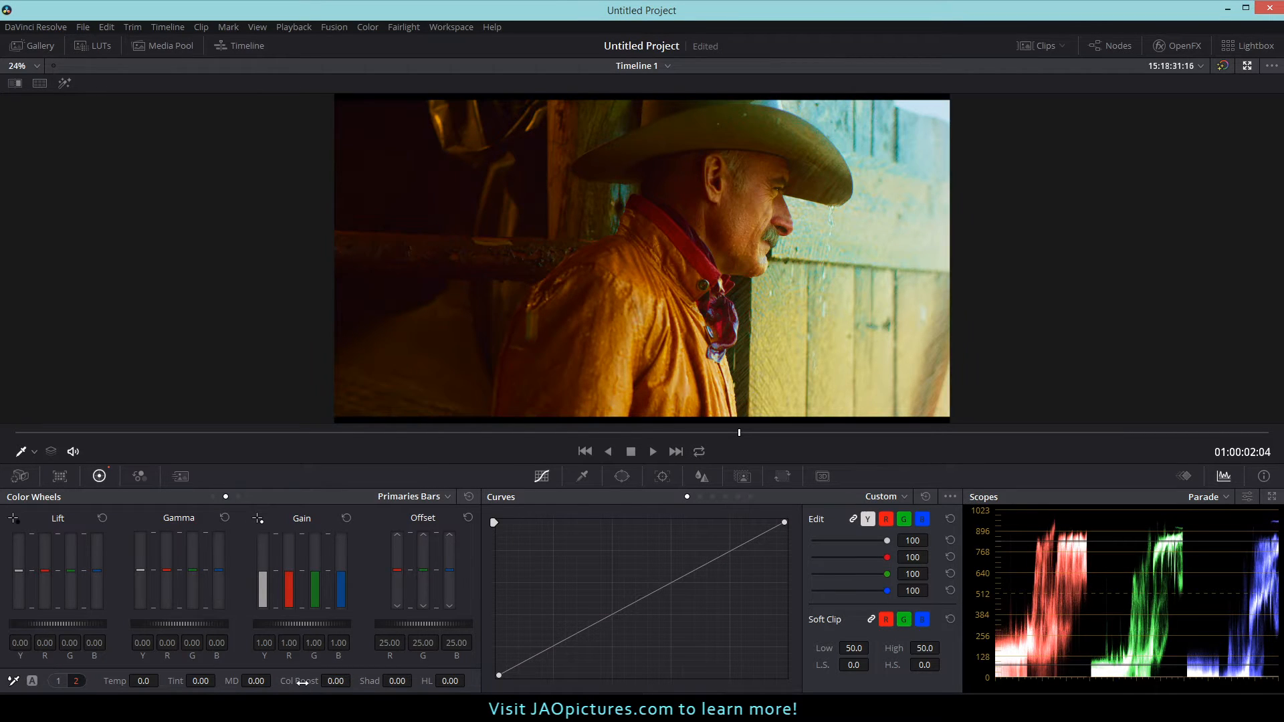
{"action": "left_click", "coordinate": [58, 680]}
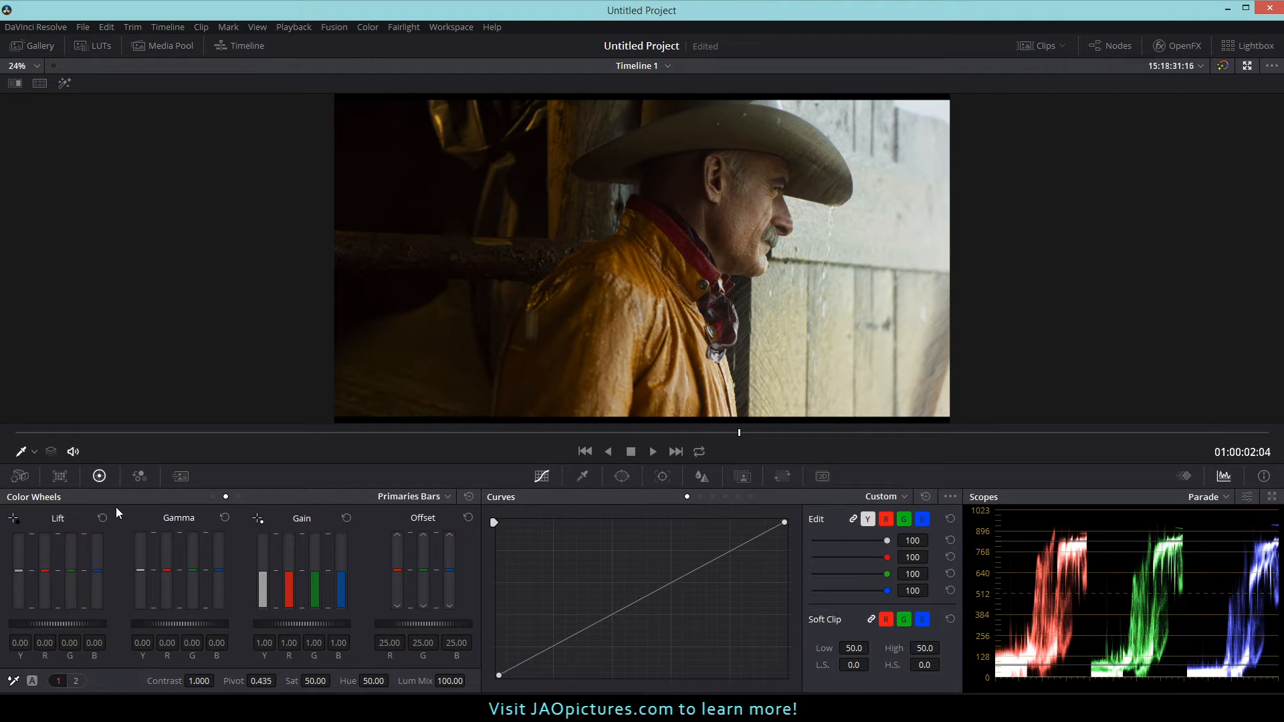
Step: Try changing the red and green outputs individually in the RGB Mixer, resetting each output after its change
{"action": "left_click", "coordinate": [139, 477]}
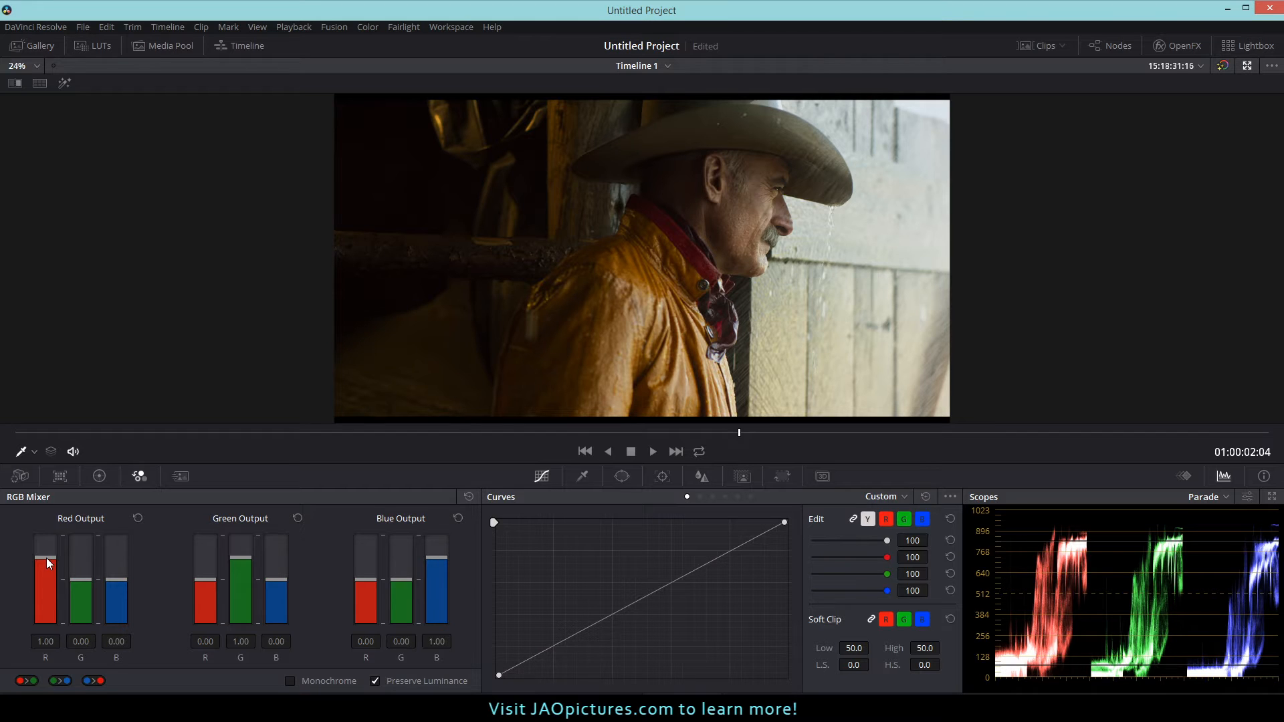
{"action": "mouse_move", "coordinate": [46, 558]}
{"action": "left_mouse_down"}
{"action": "mouse_move", "coordinate": [42, 580]}
{"action": "mouse_move", "coordinate": [52, 525]}
{"action": "mouse_move", "coordinate": [46, 604]}
{"action": "mouse_move", "coordinate": [56, 535]}
{"action": "left_mouse_up"}
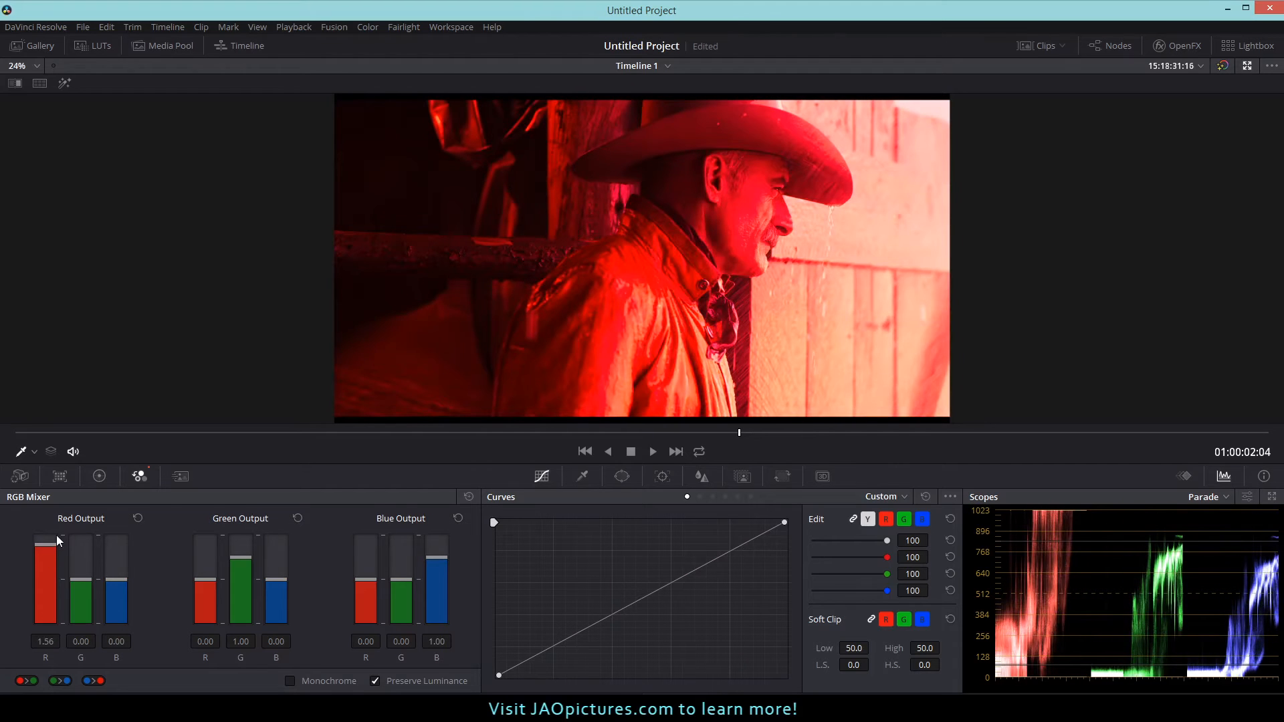
{"action": "left_click", "coordinate": [135, 519]}
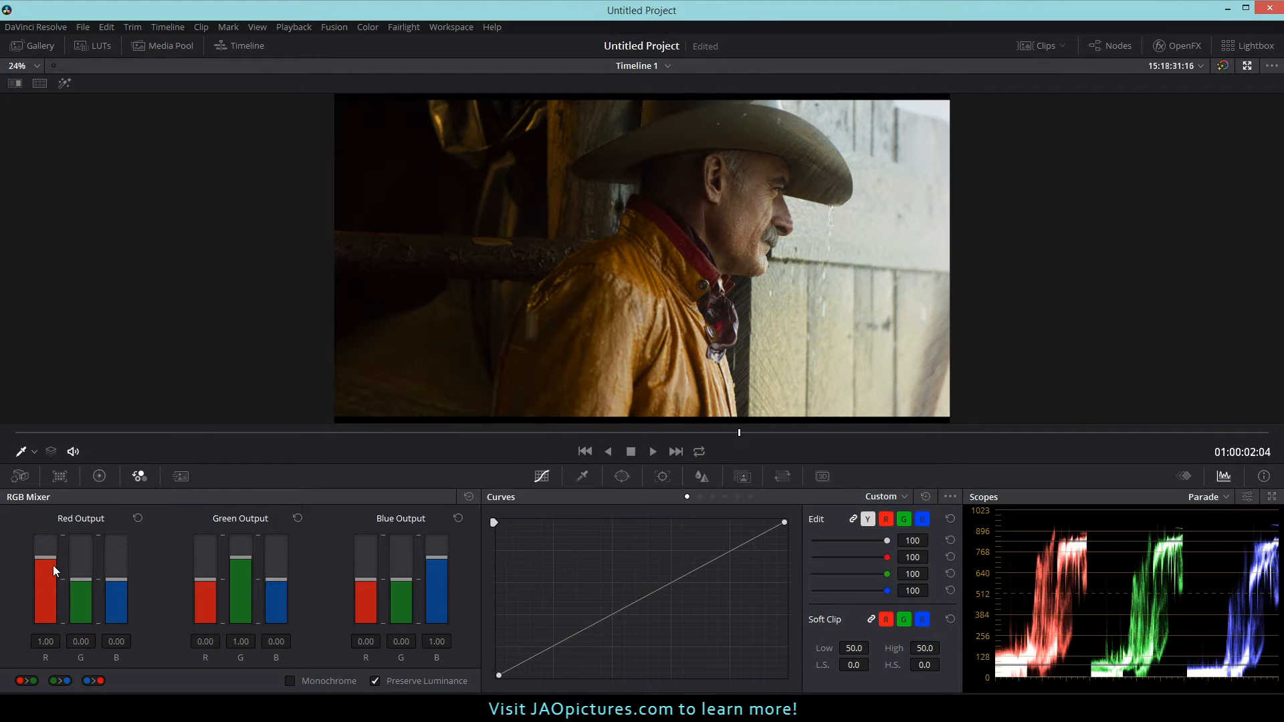
{"action": "left_click_drag", "start_coordinate": [238, 567], "coordinate": [251, 504]}
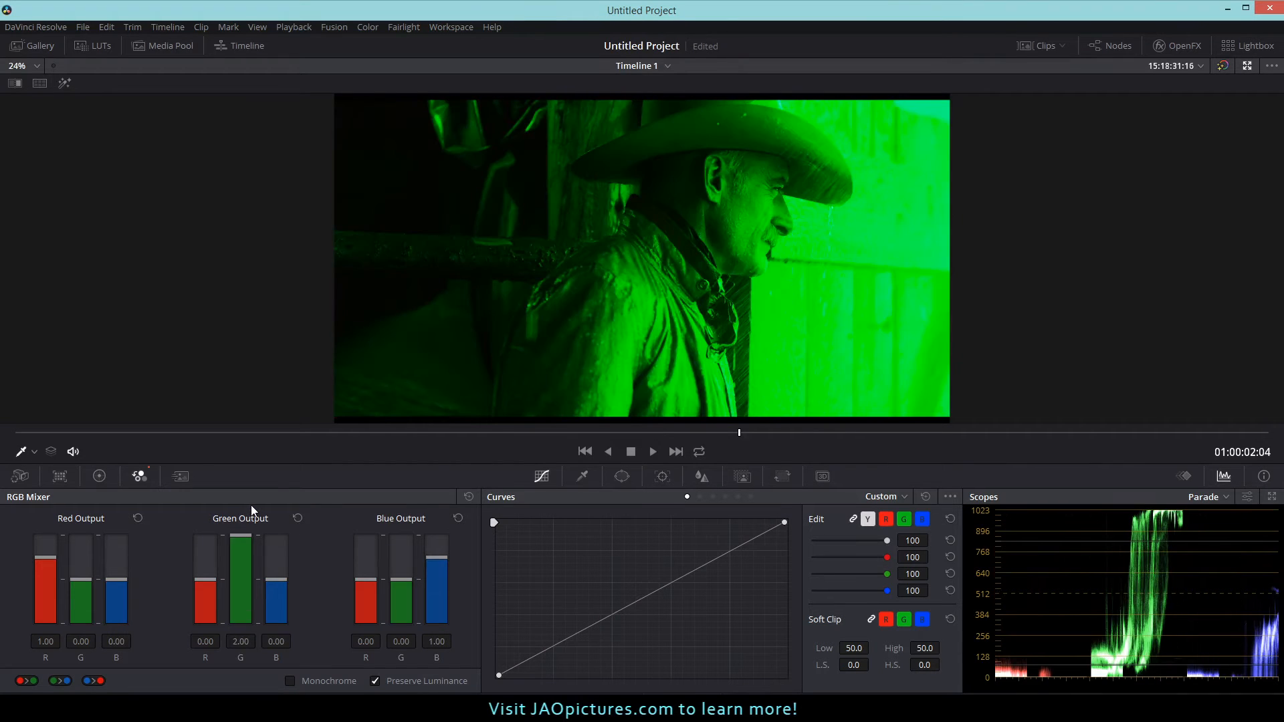
{"action": "left_click", "coordinate": [297, 519]}
{"action": "left_click_drag", "start_coordinate": [203, 581], "coordinate": [198, 612]}
{"action": "left_click", "coordinate": [297, 519]}
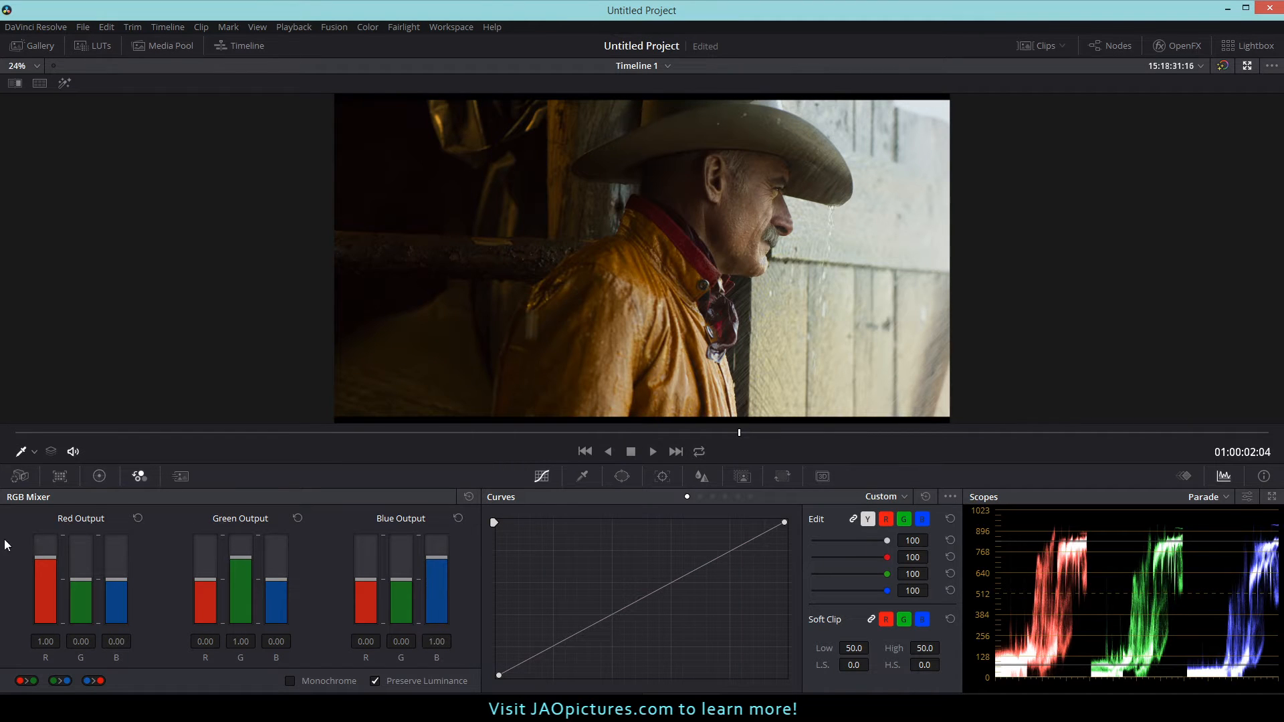
Step: In the RGB Mixer, set red in Red Output, green in Green Output and blue in Blue Output to 2.00
{"action": "left_click_drag", "start_coordinate": [47, 556], "coordinate": [51, 518]}
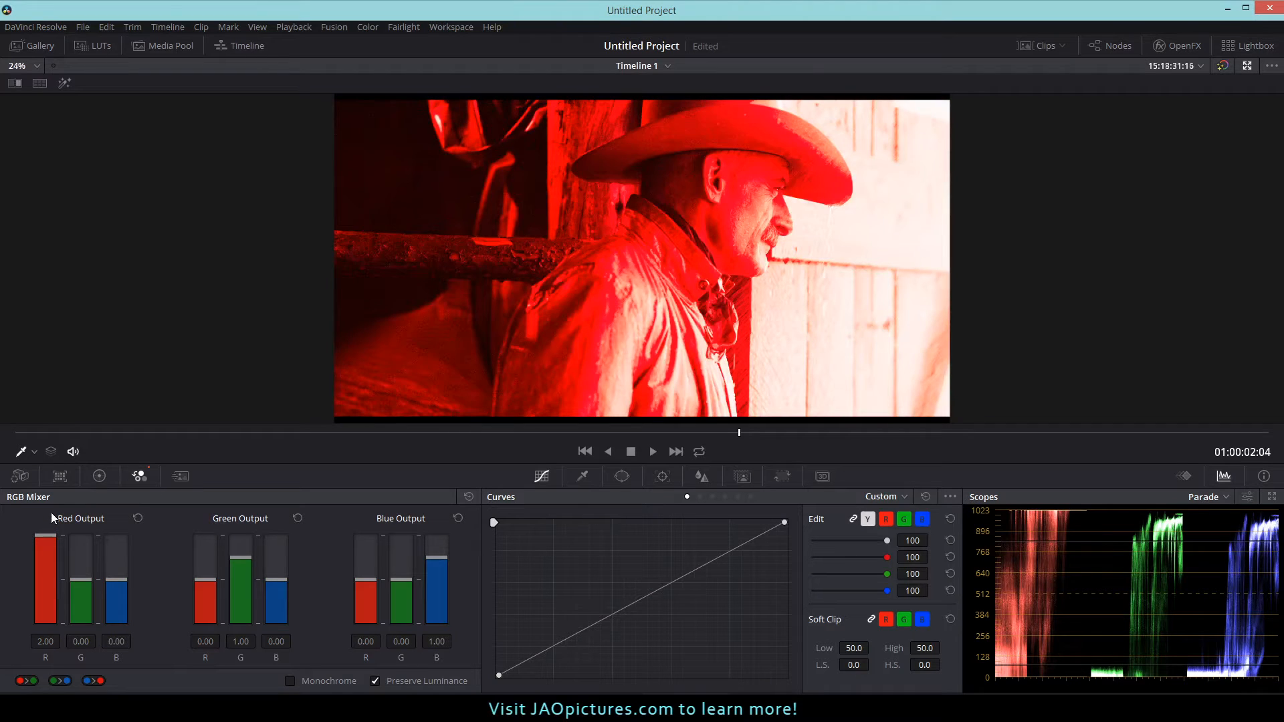
{"action": "left_click_drag", "start_coordinate": [246, 561], "coordinate": [249, 524]}
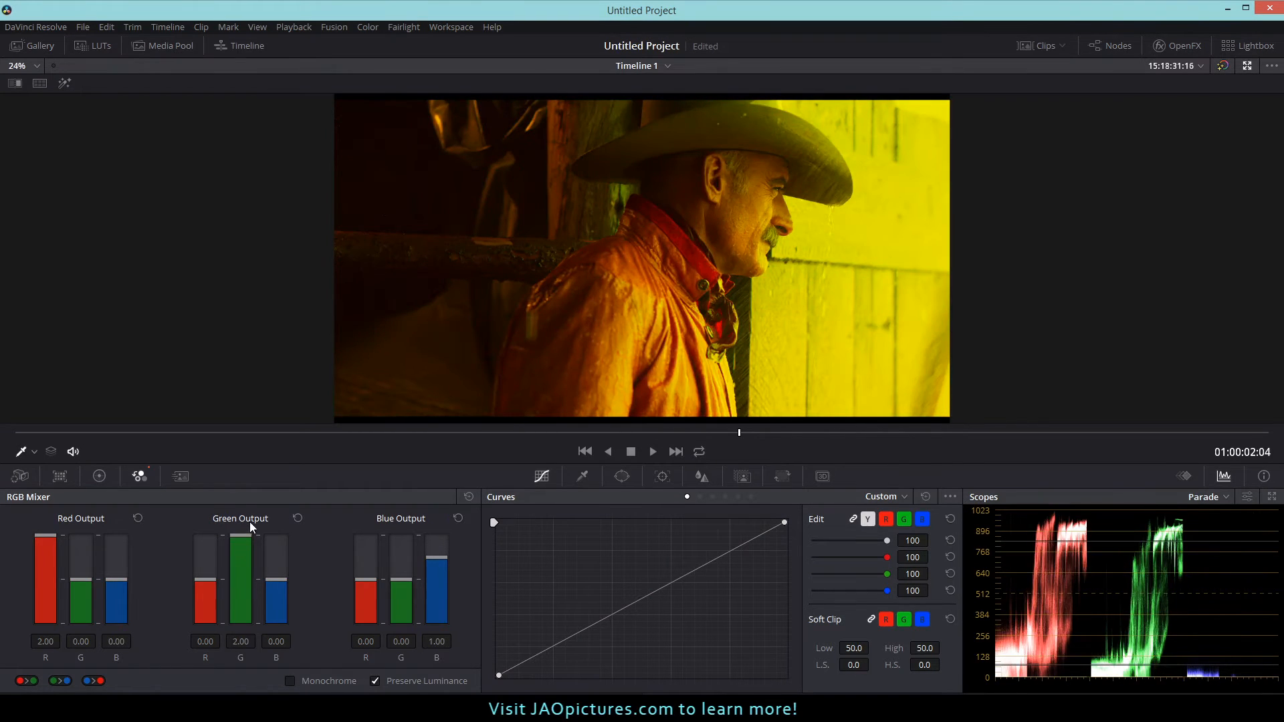
{"action": "left_click_drag", "start_coordinate": [446, 555], "coordinate": [444, 518]}
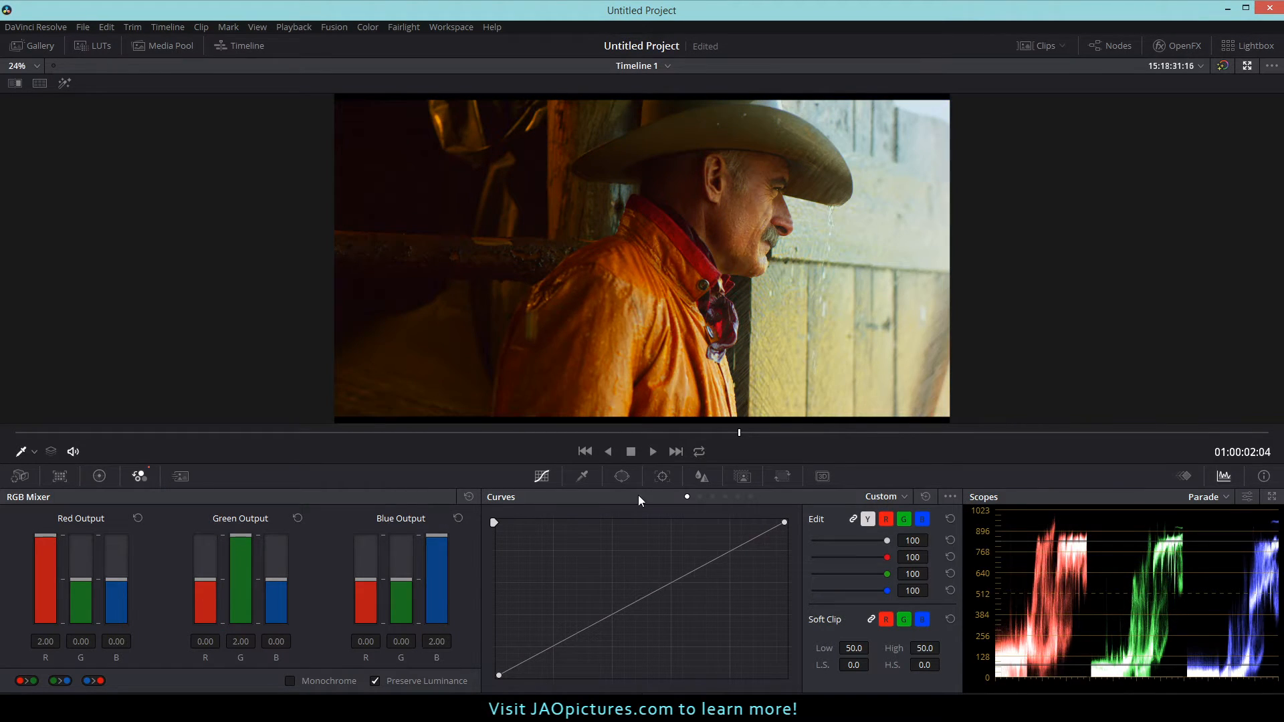
Step: Show the node key settings and toggle the saturation node off and on to compare the image with and without it
{"action": "left_click", "coordinate": [743, 476]}
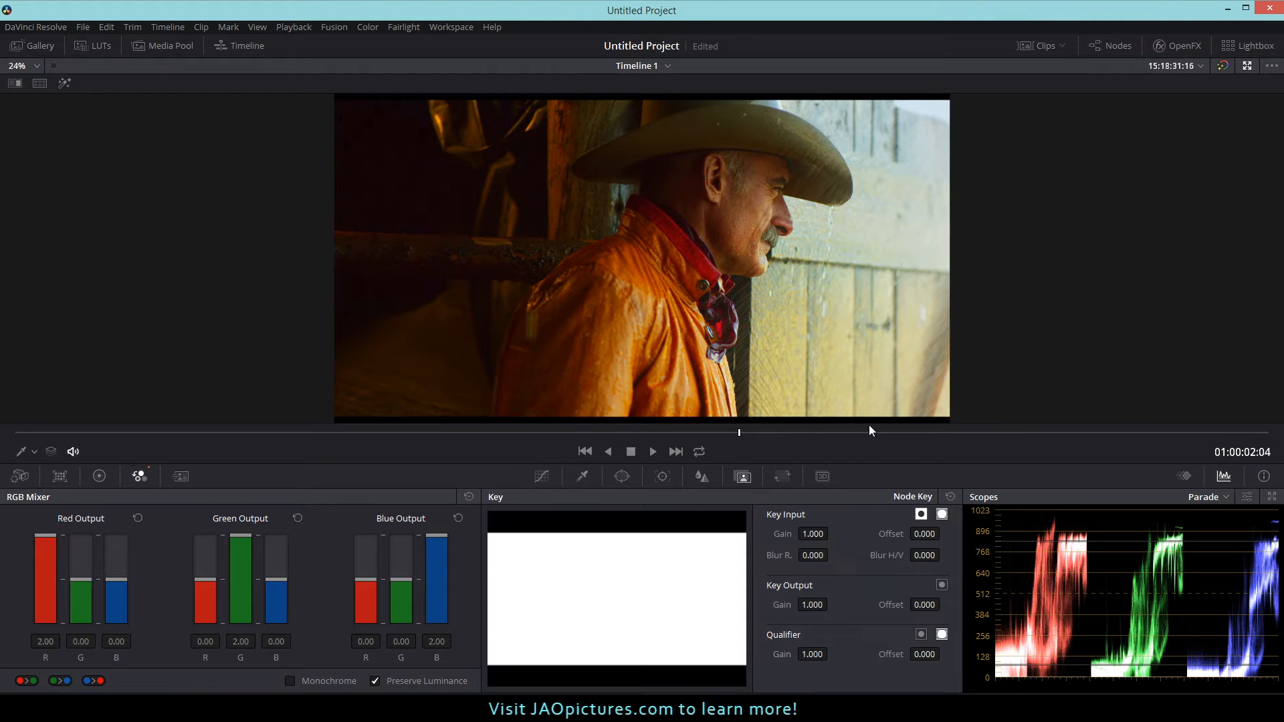
{"action": "key", "text": "ctrl+d"}
{"action": "key", "text": "ctrl+d"}
{"action": "key", "text": "ctrl+d"}
{"action": "key", "text": "ctrl+d"}
{"action": "left_click", "coordinate": [1246, 64]}
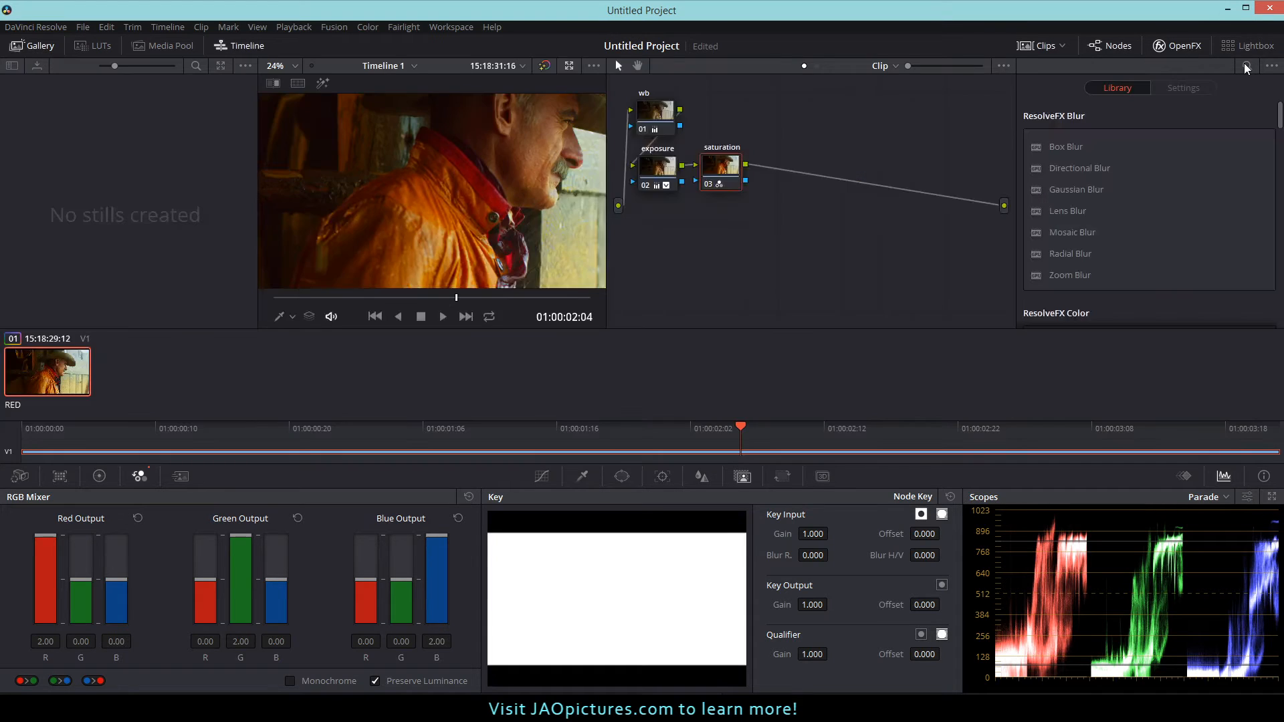
{"action": "key", "text": "ctrl+d"}
{"action": "key", "text": "ctrl+d"}
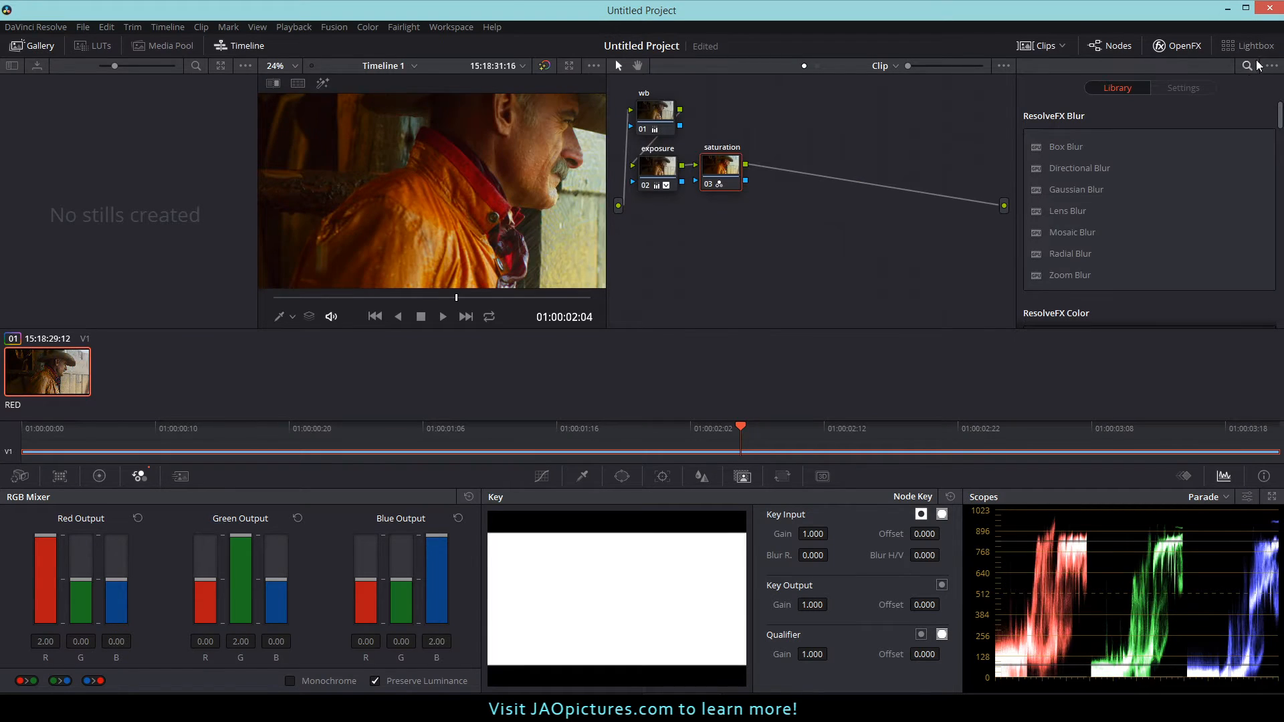
Step: With the viewer enlarged, reduce the saturation node's key output gain to 0.420
{"action": "left_click", "coordinate": [572, 68]}
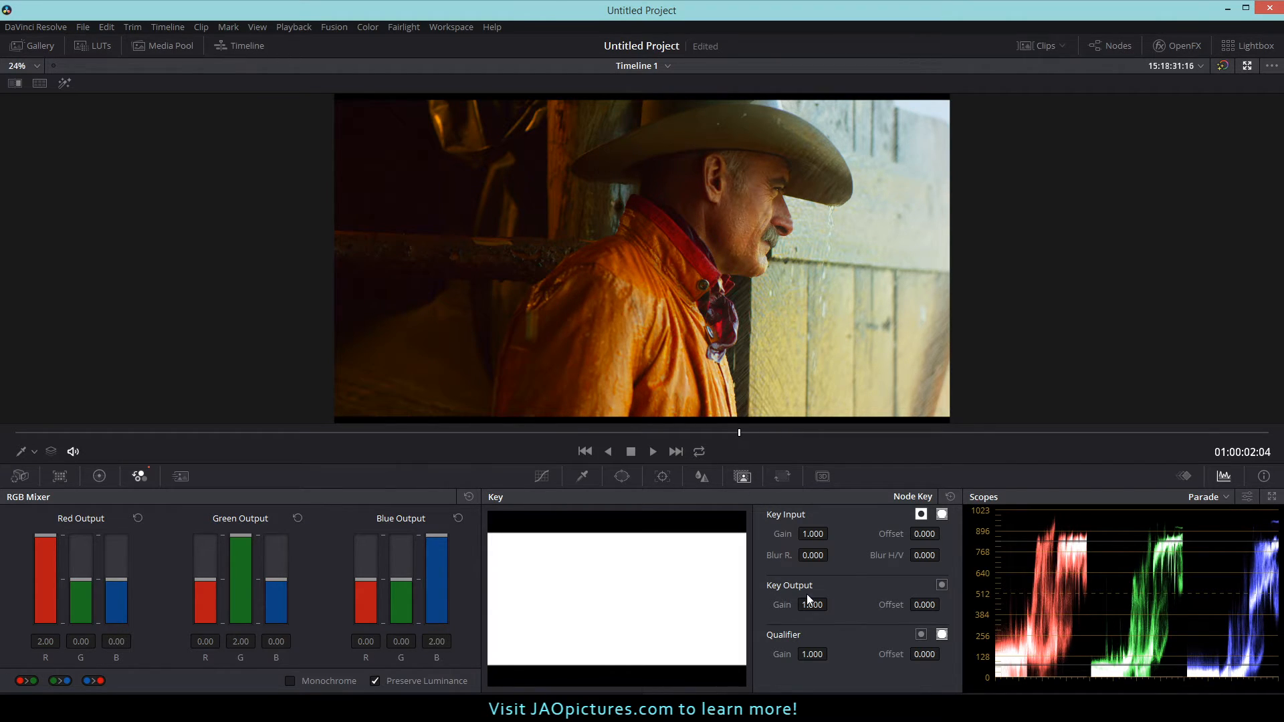
{"action": "left_click_drag", "start_coordinate": [785, 606], "coordinate": [718, 605]}
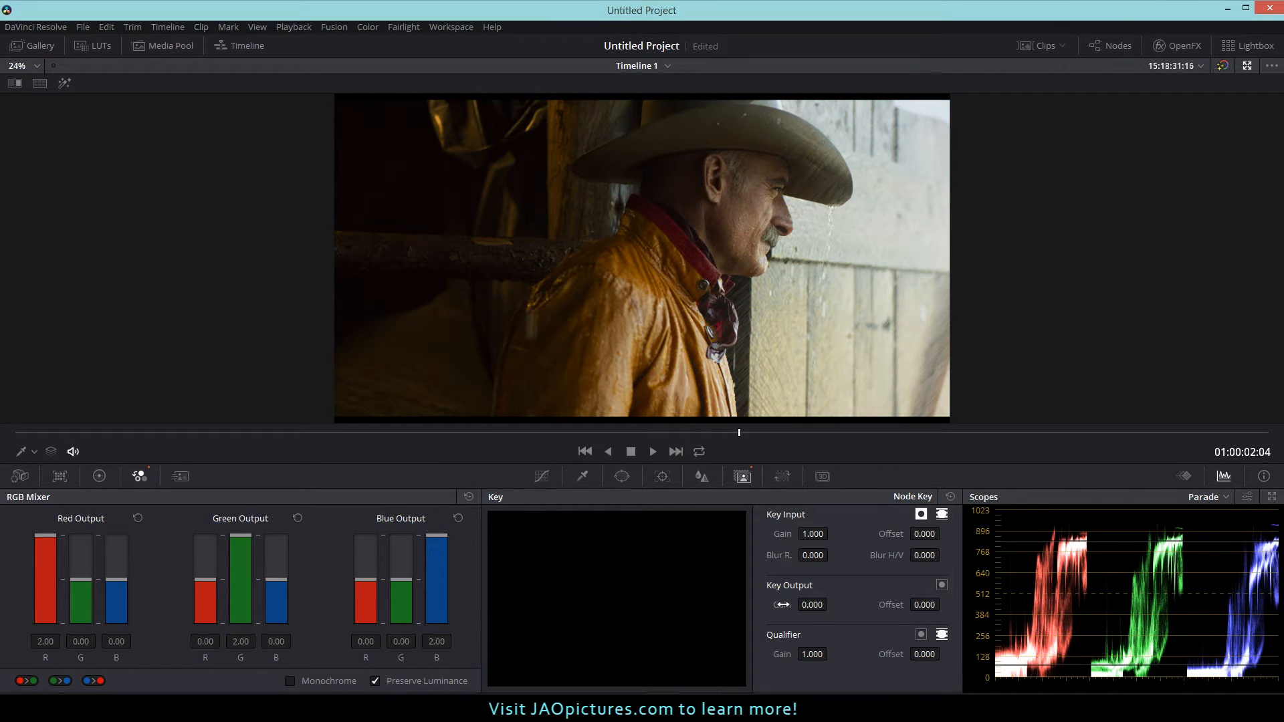
{"action": "left_click_drag", "start_coordinate": [782, 606], "coordinate": [839, 606]}
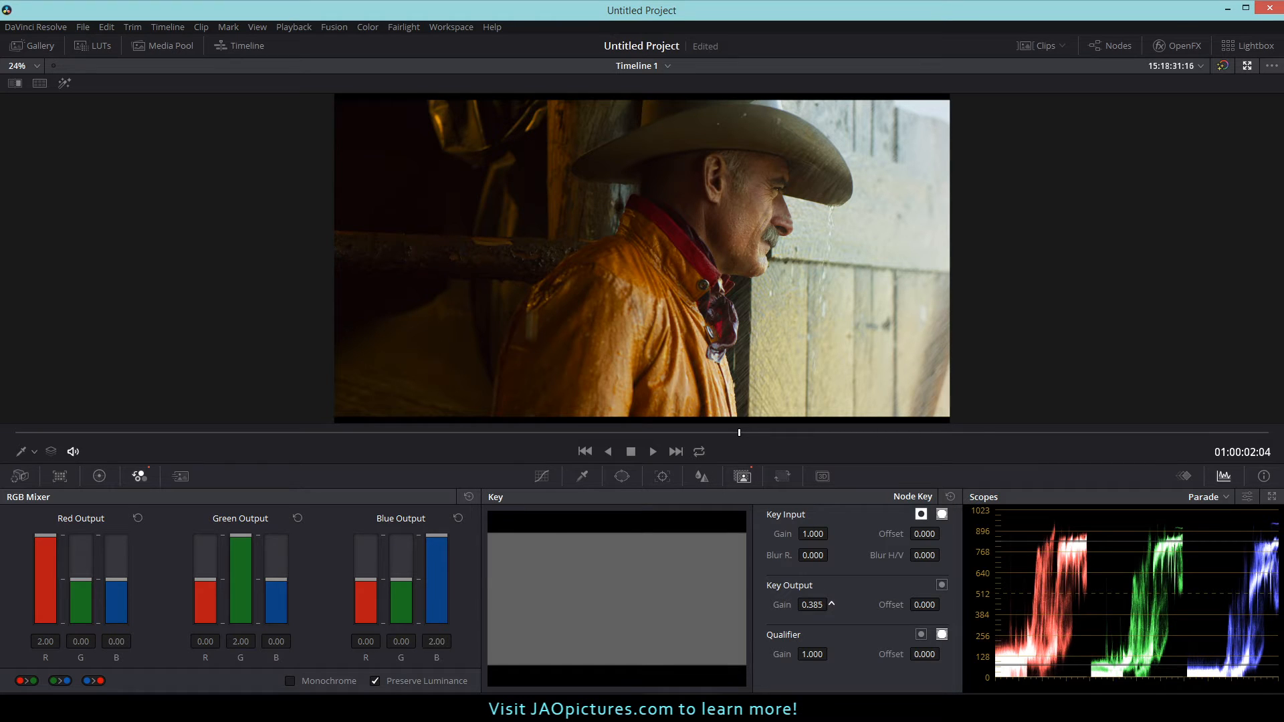
{"action": "left_click_drag", "start_coordinate": [839, 606], "coordinate": [845, 606]}
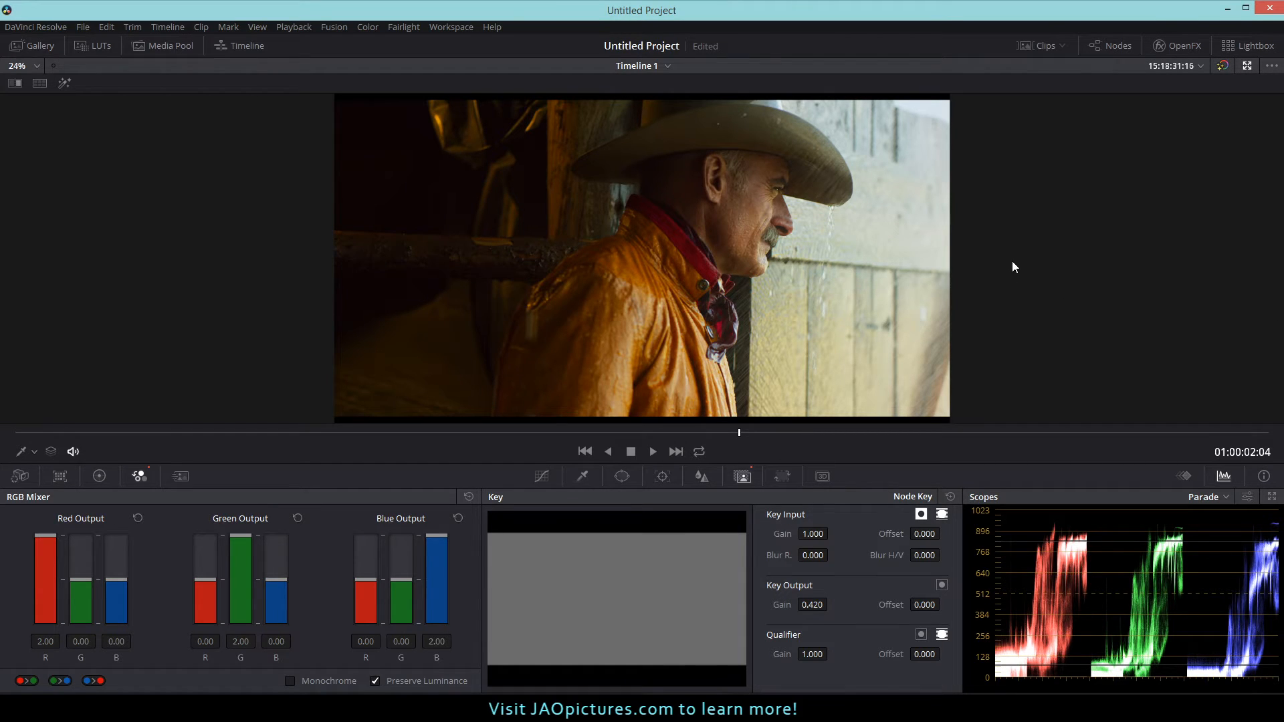
Step: Add a serial node after the saturation node and delete the surplus fifth node in the restored node graph
{"action": "key", "text": "alt+s"}
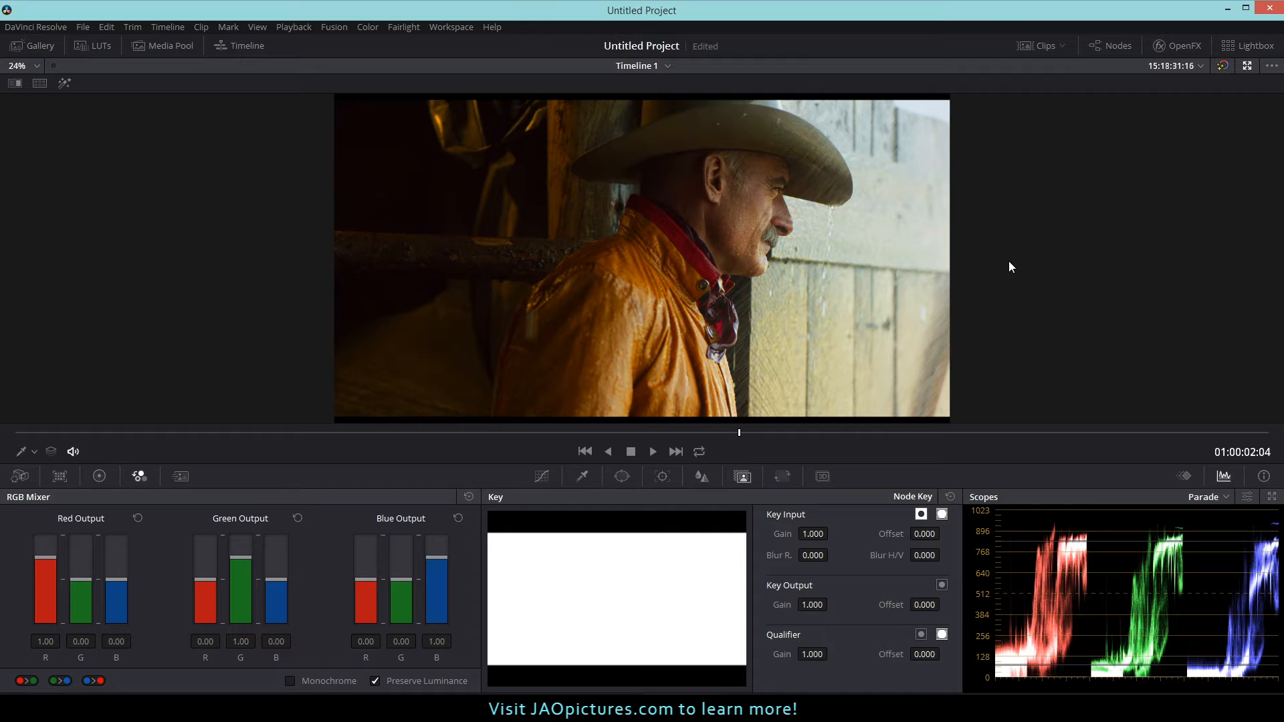
{"action": "left_click", "coordinate": [1247, 66]}
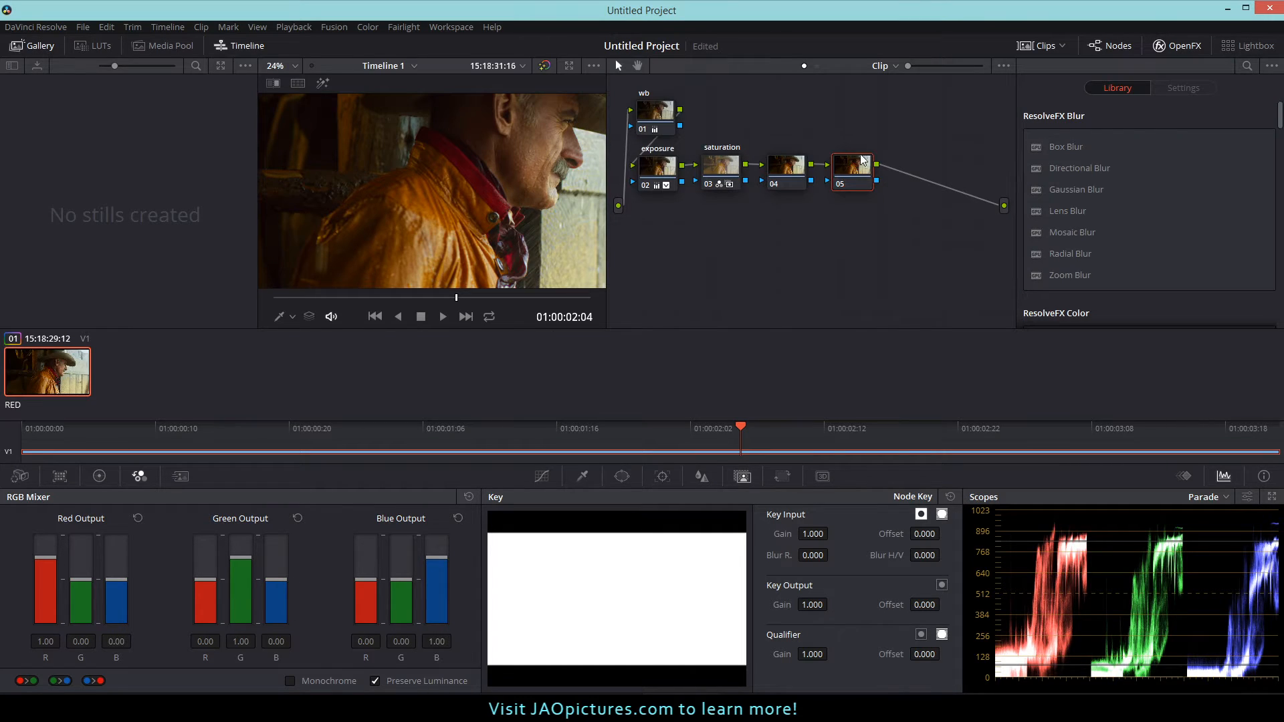
{"action": "key", "text": "Delete"}
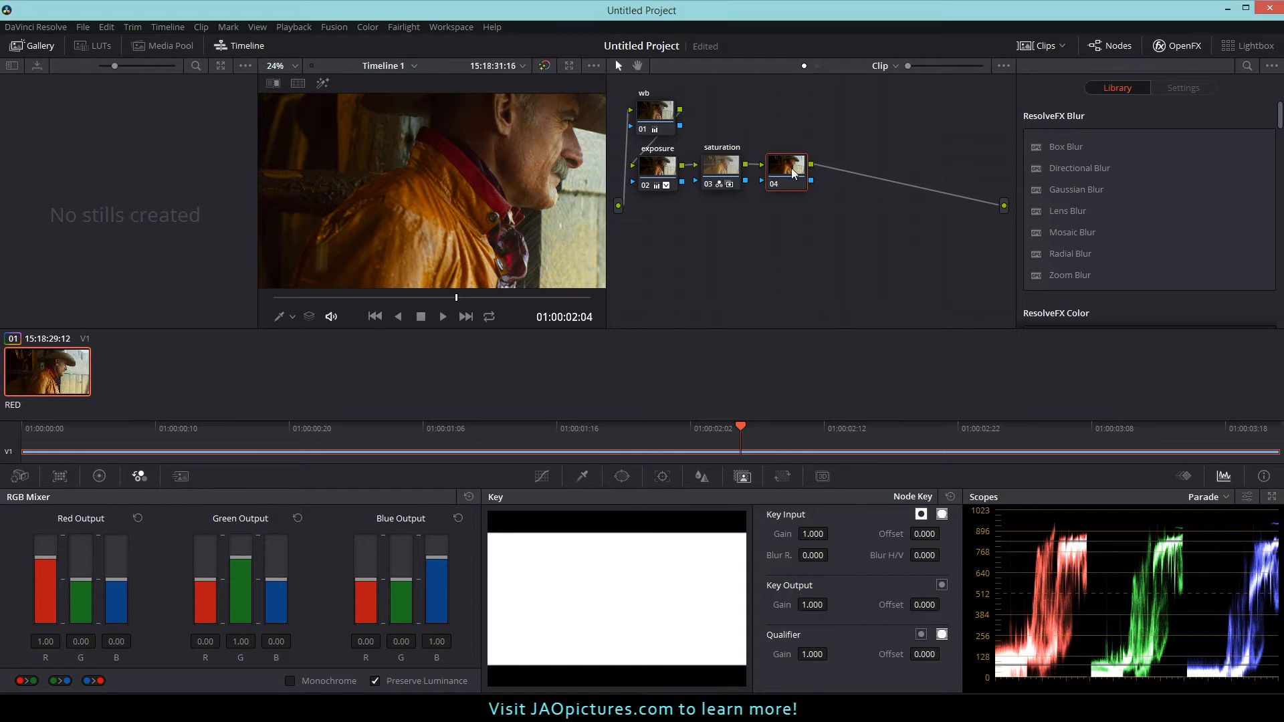
Step: Fit the whole frame in the viewer and label the fourth node as hue
{"action": "left_click_drag", "start_coordinate": [515, 179], "coordinate": [443, 233]}
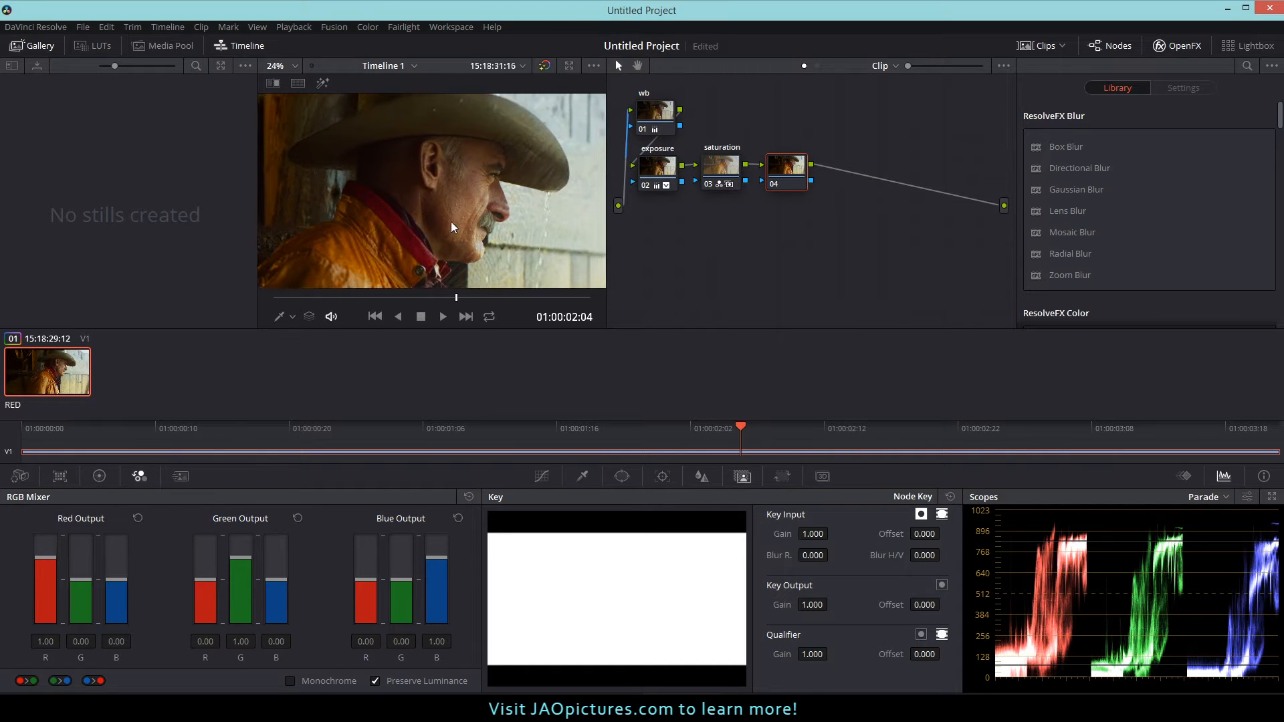
{"action": "scroll", "coordinate": [518, 238], "scroll_direction": "down", "scroll_amount": 3}
{"action": "left_click_drag", "start_coordinate": [478, 222], "coordinate": [509, 202]}
{"action": "right_click", "coordinate": [782, 168]}
{"action": "left_click", "coordinate": [795, 194]}
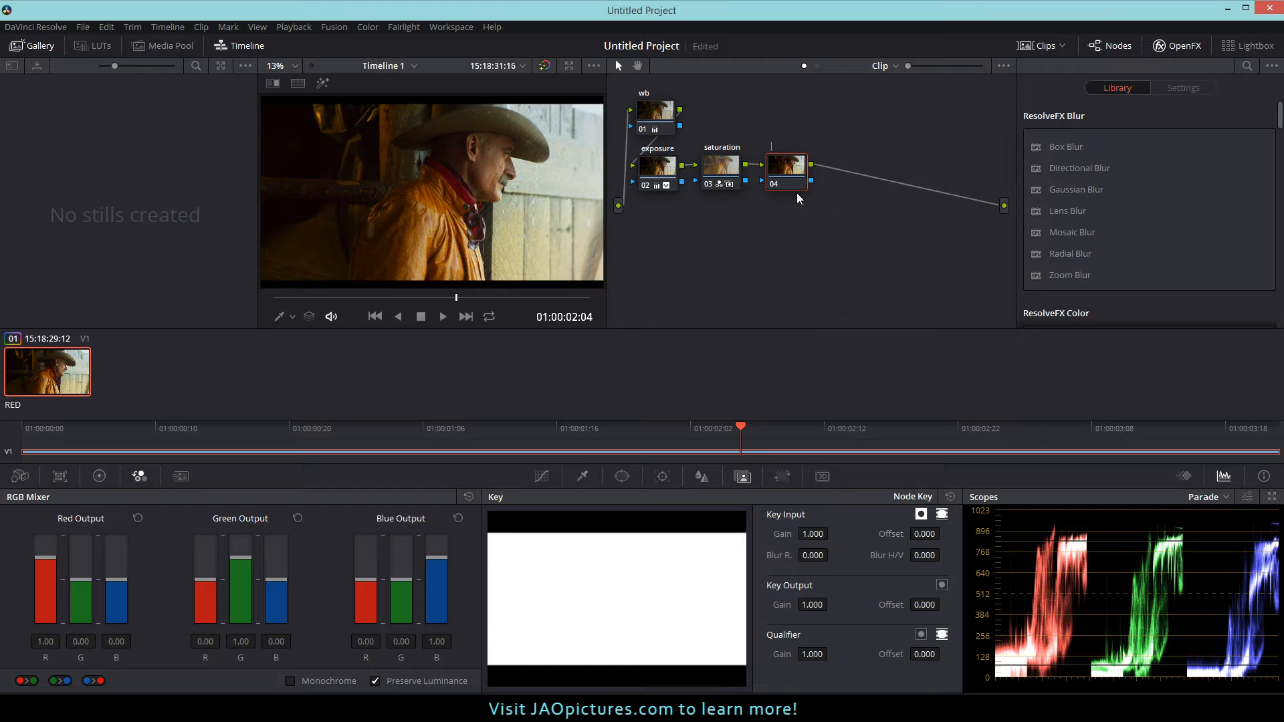
{"action": "type", "text": "hue"}
{"action": "key", "text": "Return"}
Step: Bring up the custom curves and the color wheels for the hue node, showing the temperature and tint adjustments
{"action": "left_click", "coordinate": [541, 476]}
{"action": "left_click", "coordinate": [102, 477]}
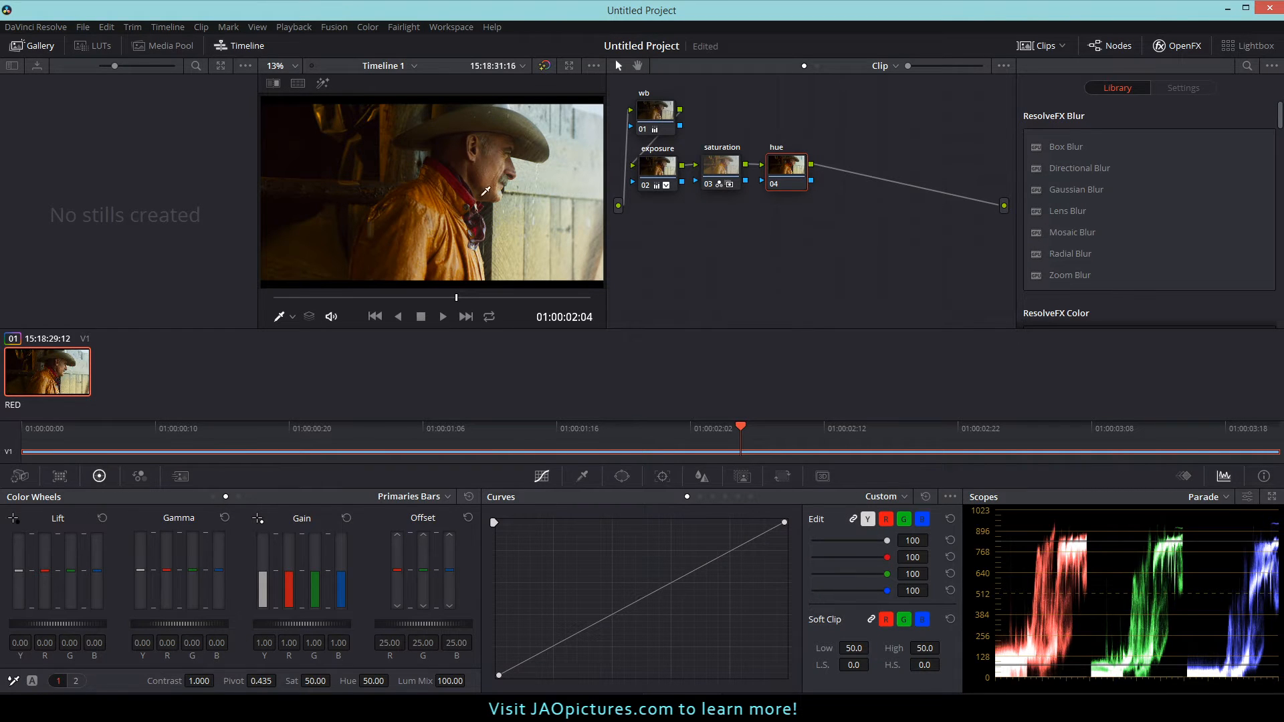
{"action": "left_click", "coordinate": [75, 681]}
{"action": "left_click", "coordinate": [60, 682]}
{"action": "left_click", "coordinate": [75, 681]}
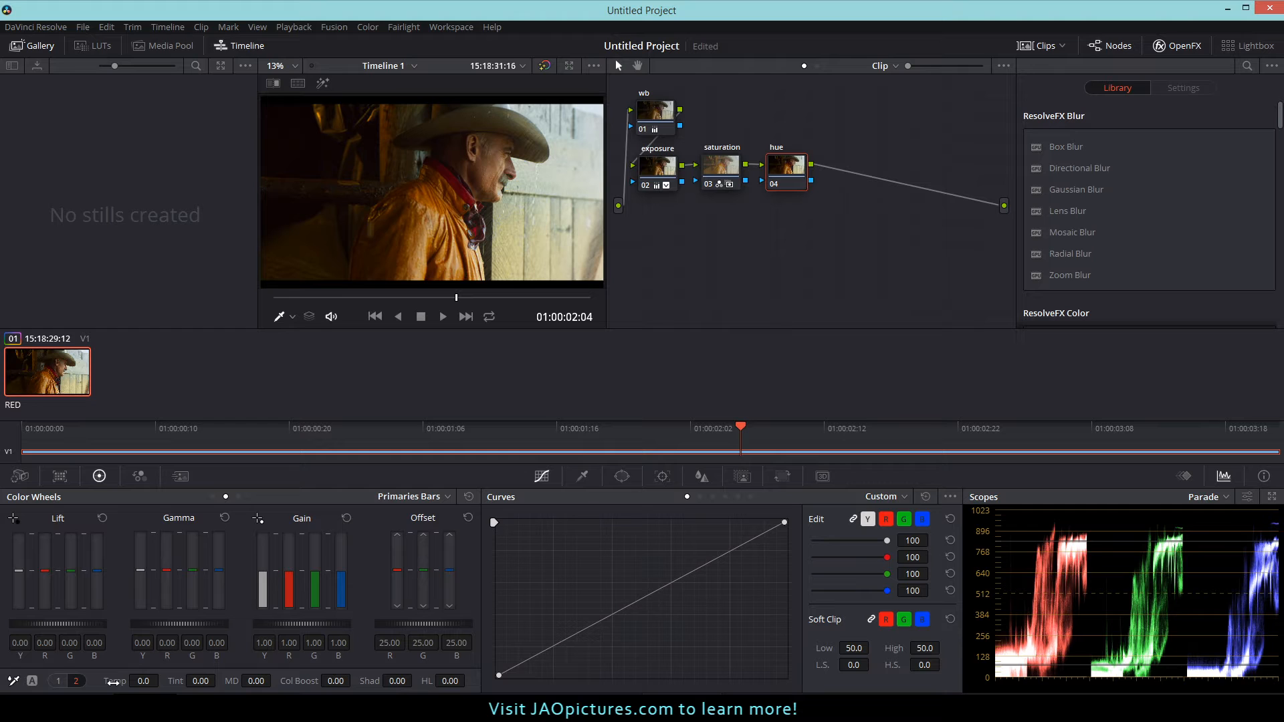
Step: Try a very warm temperature of 2150.0 on the hue node and a cooler one, resetting the temperature after each
{"action": "left_click_drag", "start_coordinate": [114, 682], "coordinate": [162, 680]}
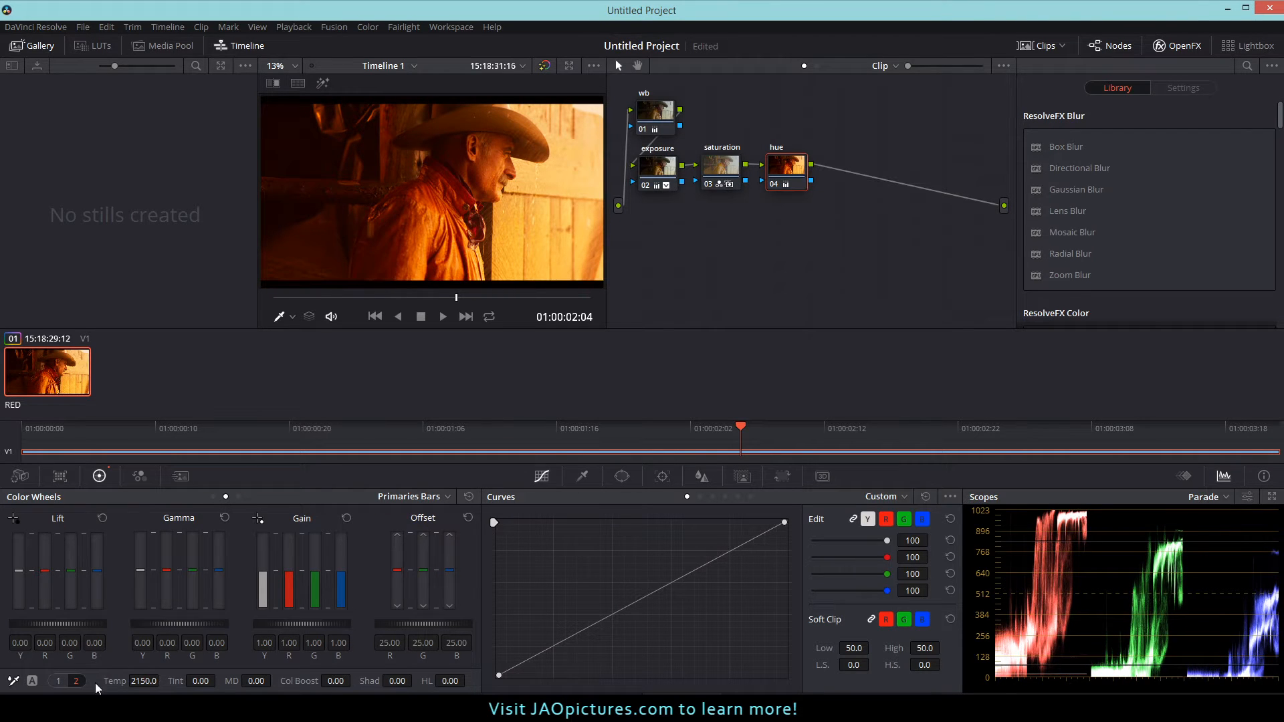
{"action": "double_click", "coordinate": [119, 682]}
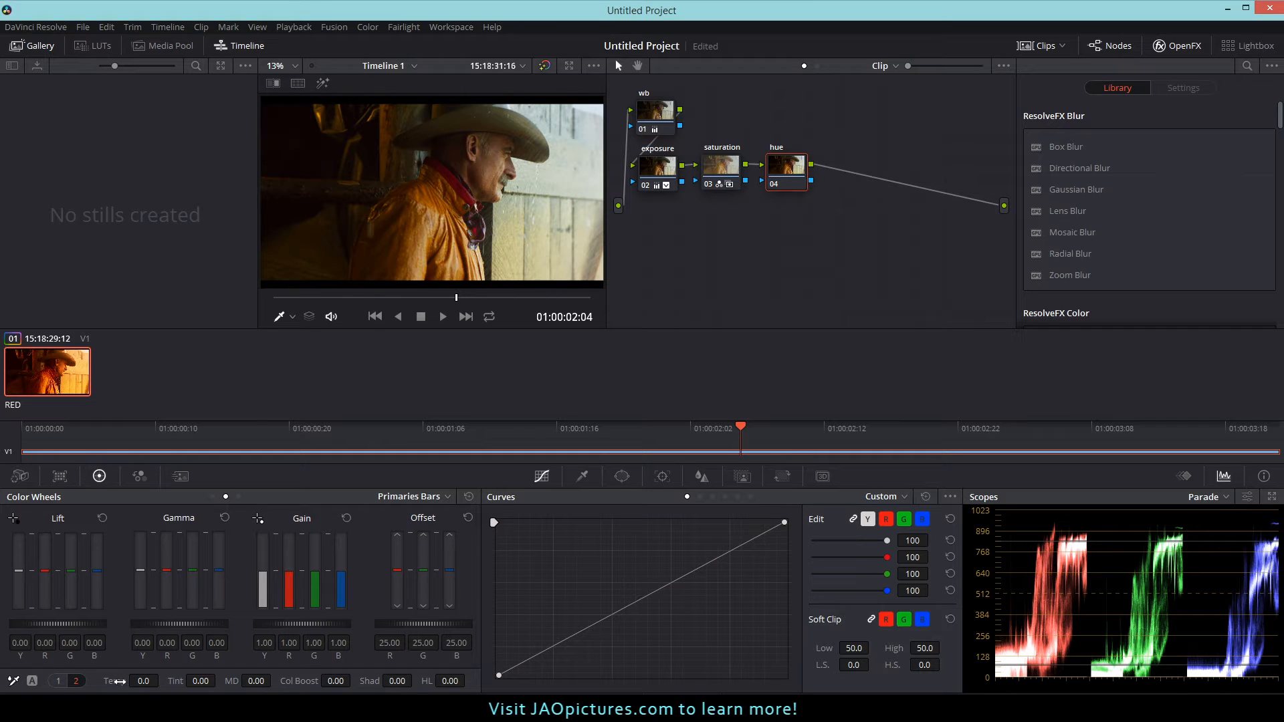
{"action": "left_click_drag", "start_coordinate": [118, 681], "coordinate": [84, 681]}
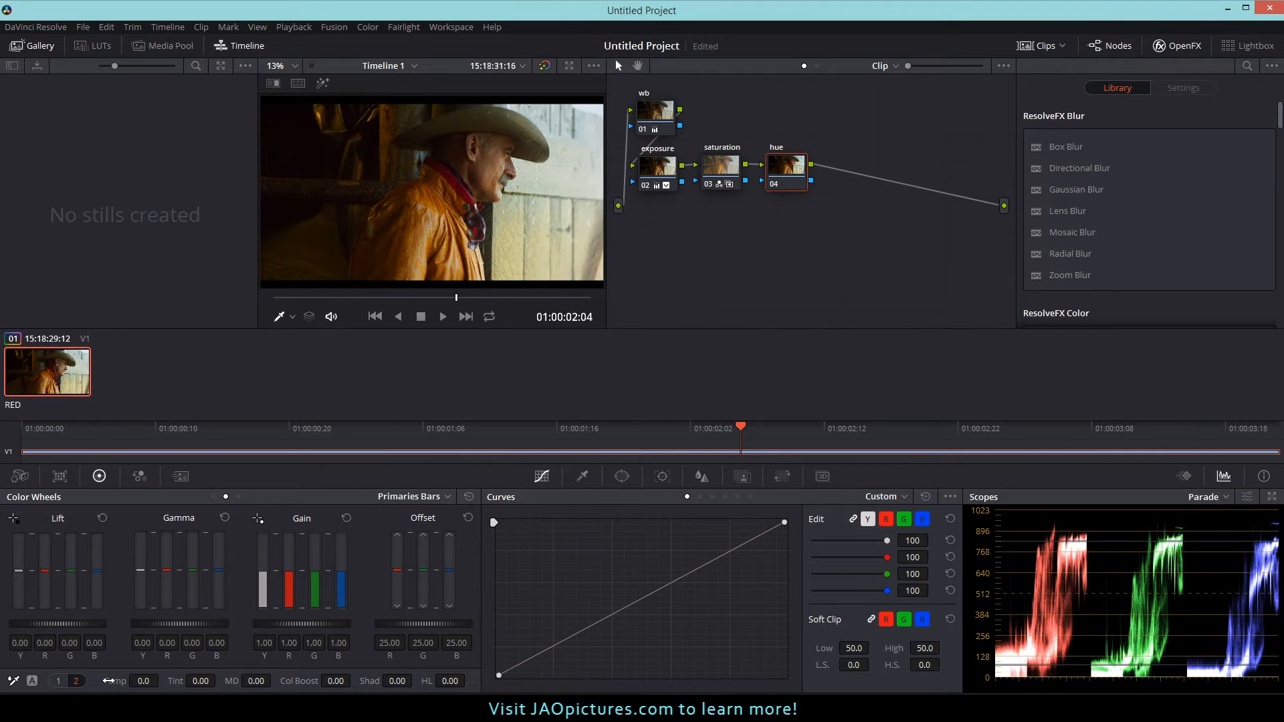
Step: Set the hue node's temperature to 80.0 and enlarge the viewer
{"action": "left_click_drag", "start_coordinate": [110, 680], "coordinate": [162, 681]}
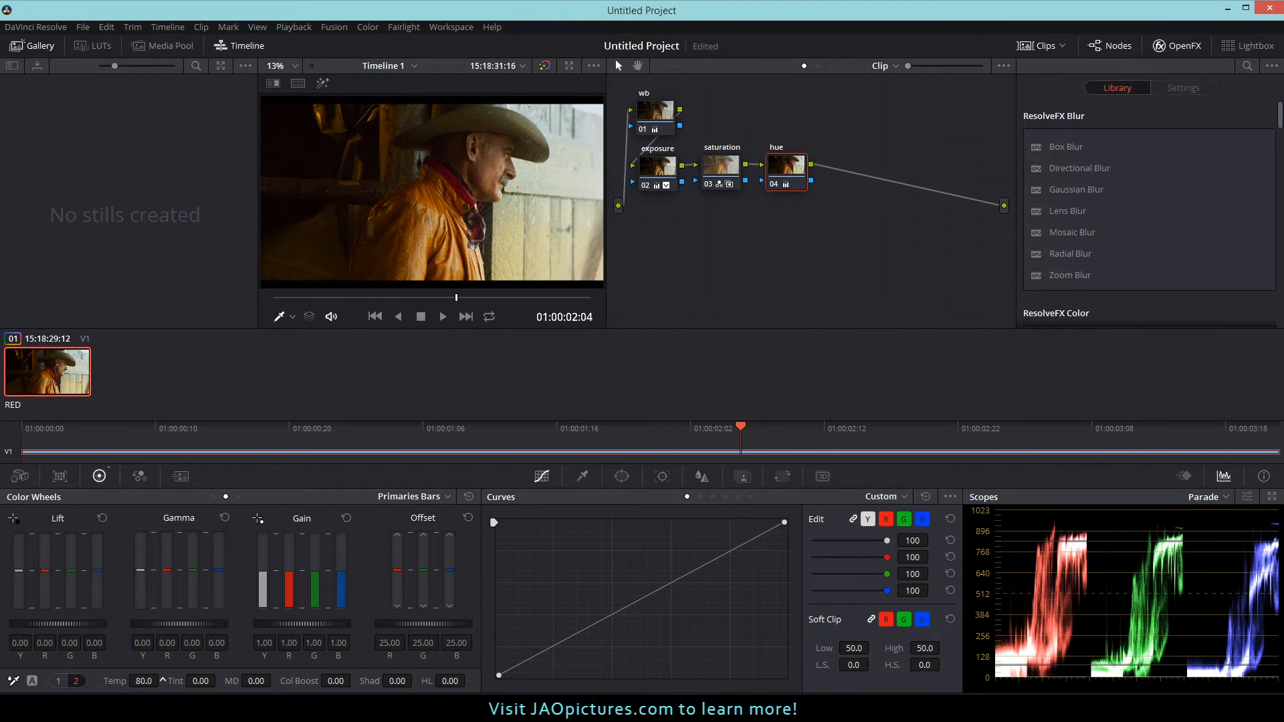
{"action": "left_click", "coordinate": [569, 65]}
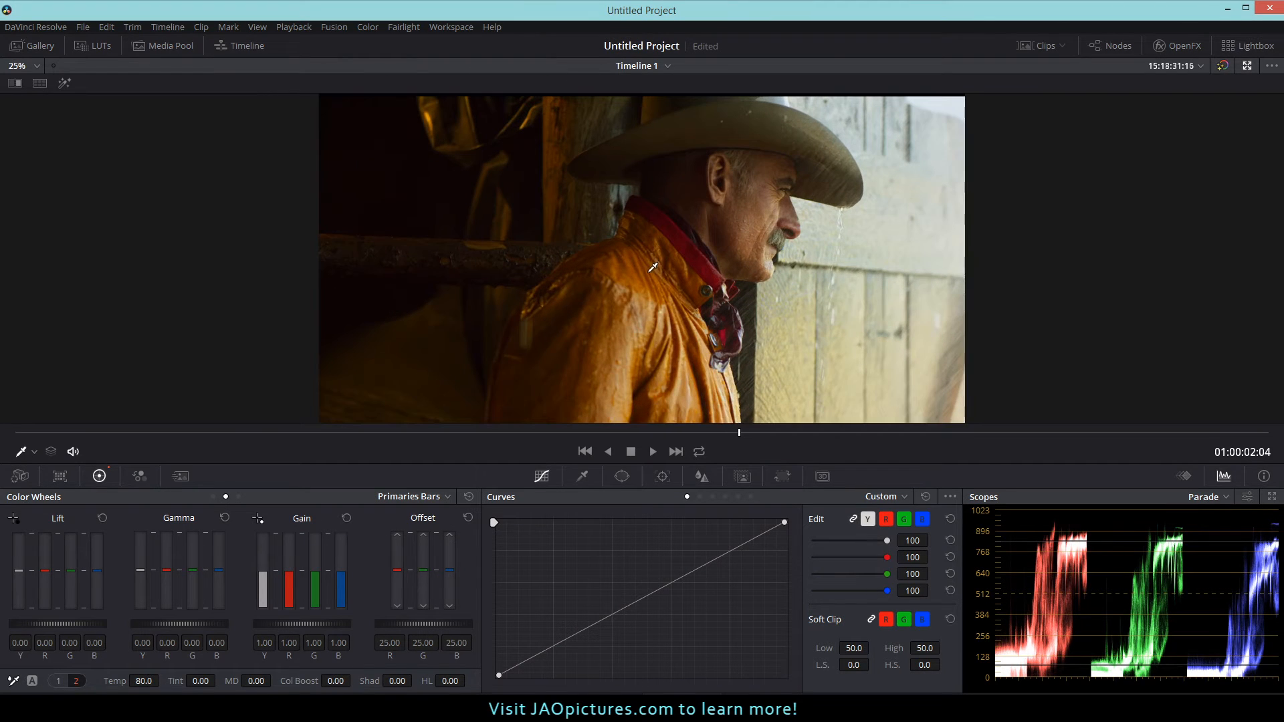
Step: Switch the curves to Hue Vs Hue and set the hue node's overall hue to 51.40
{"action": "left_click", "coordinate": [699, 496]}
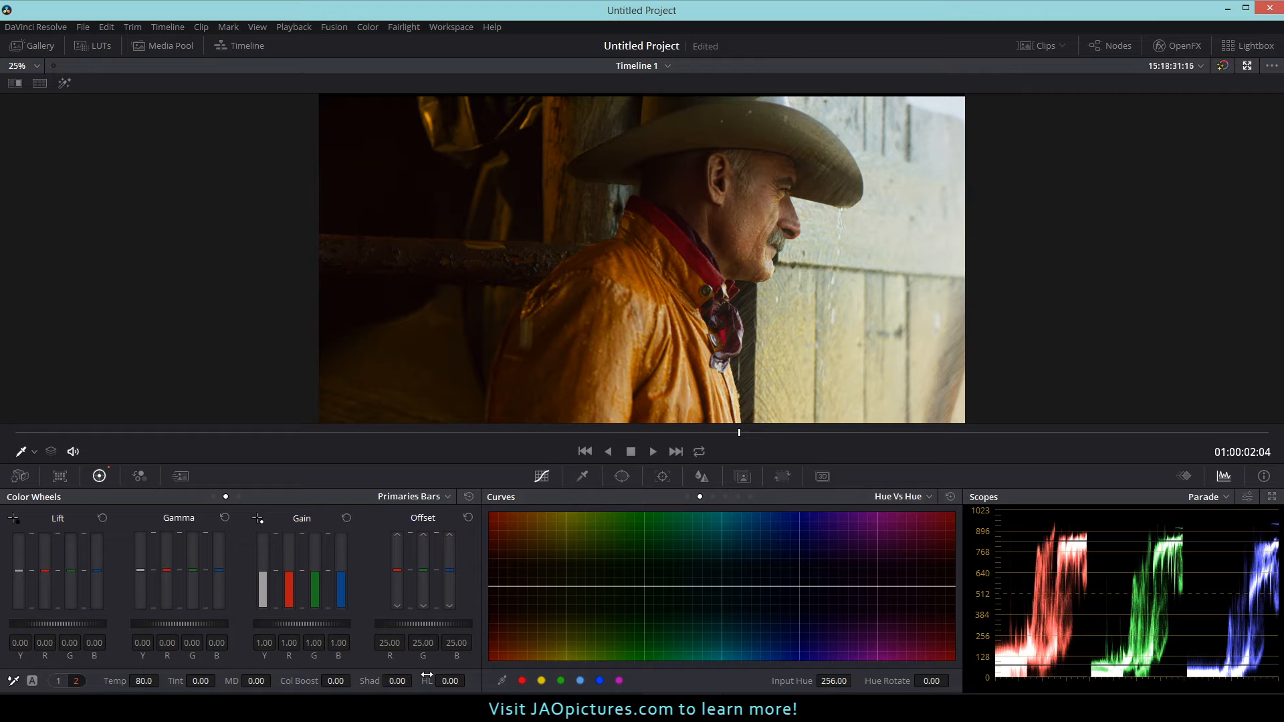
{"action": "left_click", "coordinate": [58, 680]}
{"action": "left_click_drag", "start_coordinate": [373, 680], "coordinate": [392, 681]}
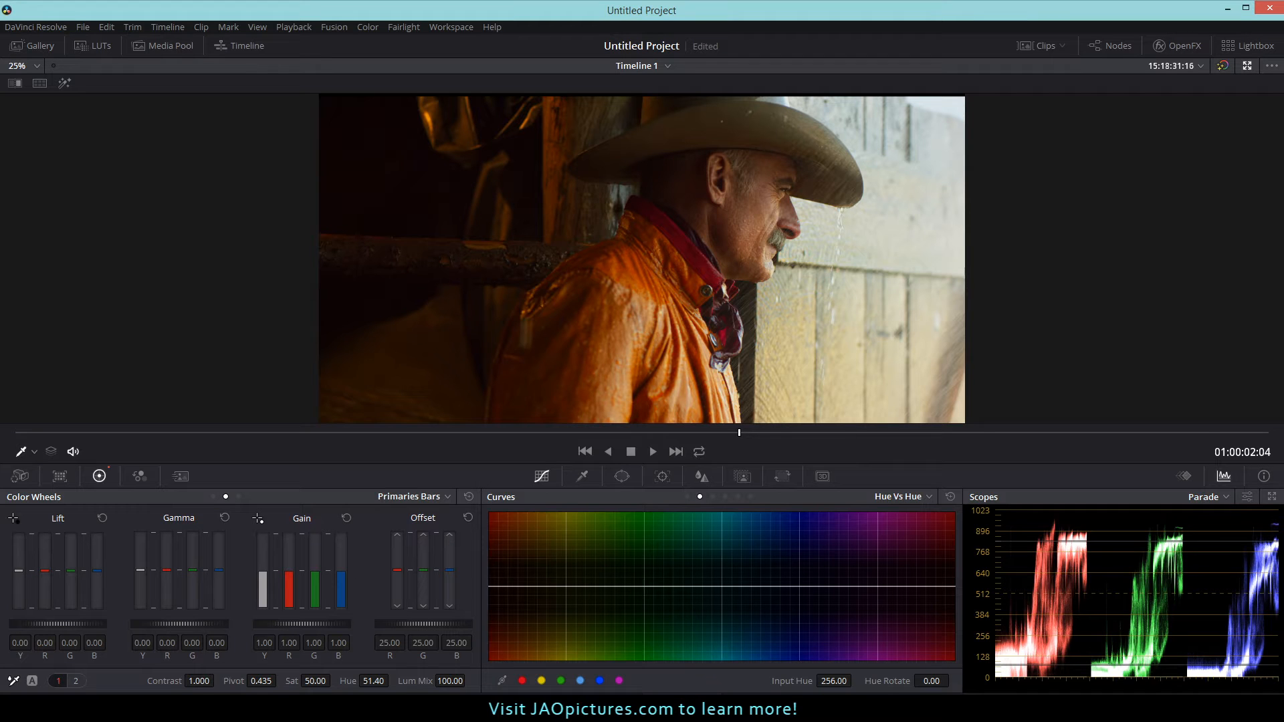
Step: Set the hue node's overall hue to 52.00, compare the picture with and without the node, and restore the normal viewer size
{"action": "left_click_drag", "start_coordinate": [376, 680], "coordinate": [393, 680]}
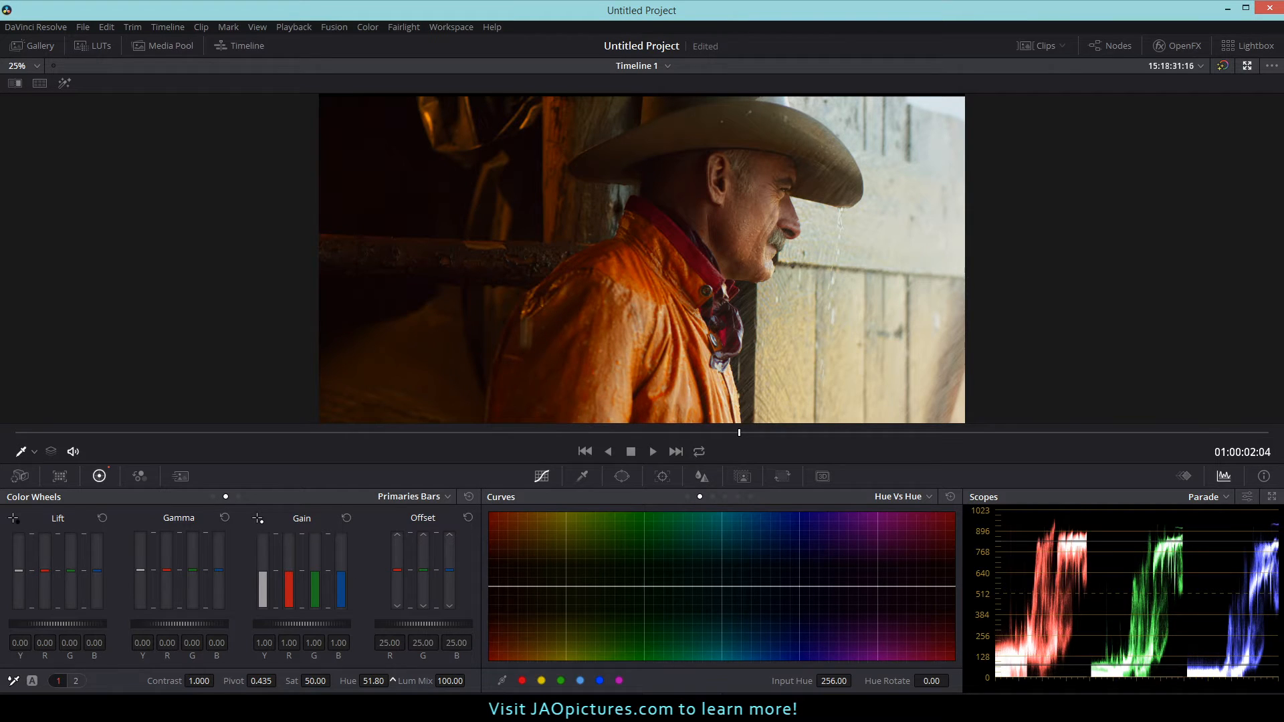
{"action": "left_click_drag", "start_coordinate": [393, 680], "coordinate": [393, 682]}
{"action": "key", "text": "ctrl+d"}
{"action": "key", "text": "ctrl+d"}
{"action": "left_click", "coordinate": [1247, 65]}
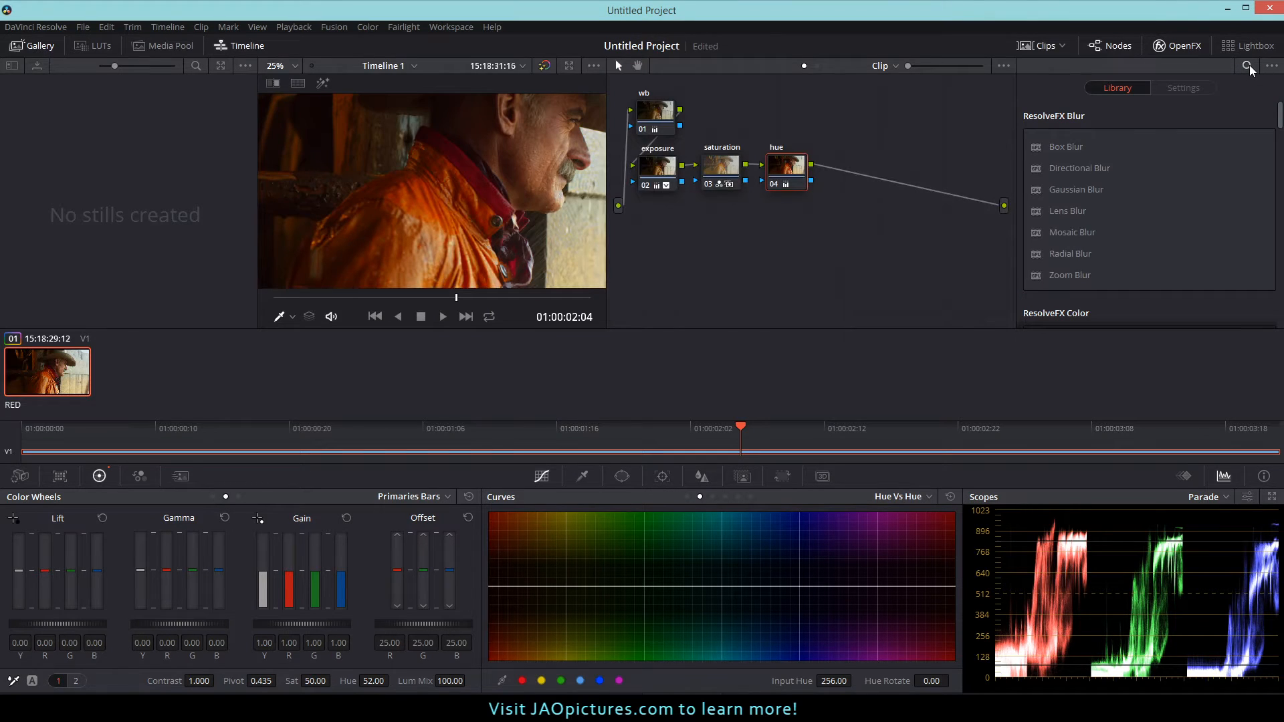
Step: Compare the enlarged picture with the whole grade bypassed and enabled
{"action": "left_click", "coordinate": [569, 66]}
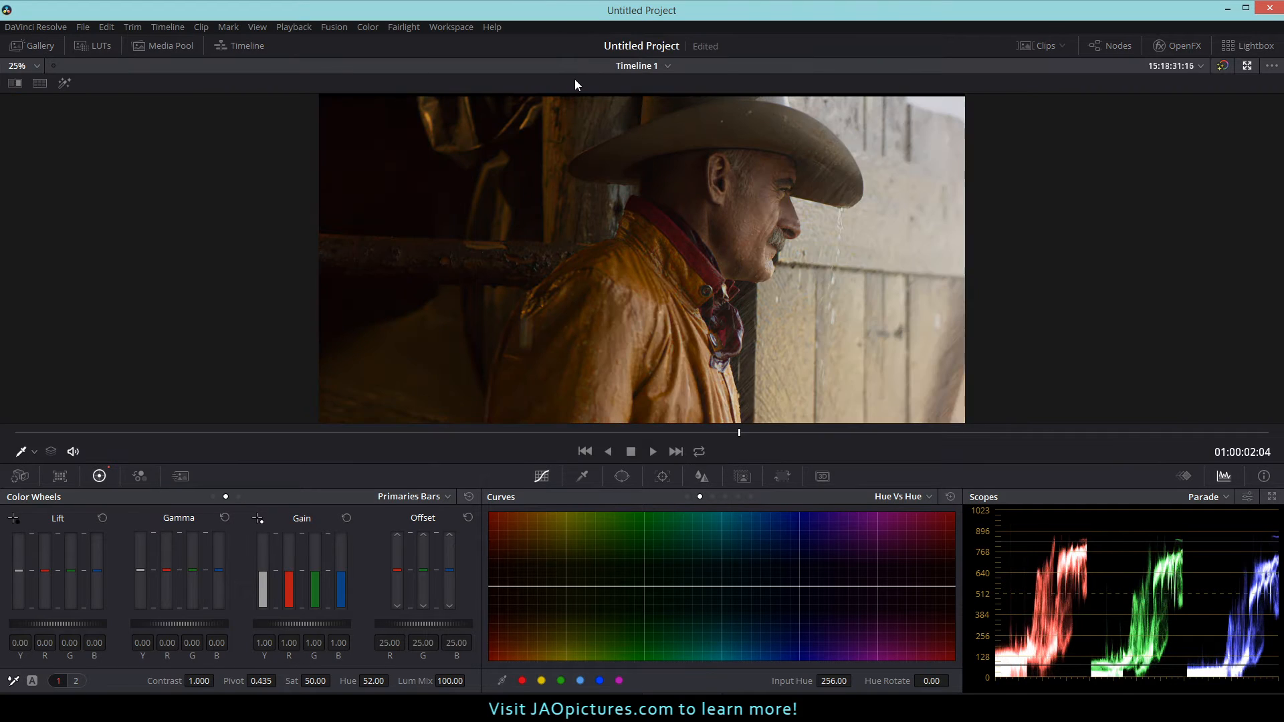
{"action": "key", "text": "shift+d"}
{"action": "key", "text": "shift+d"}
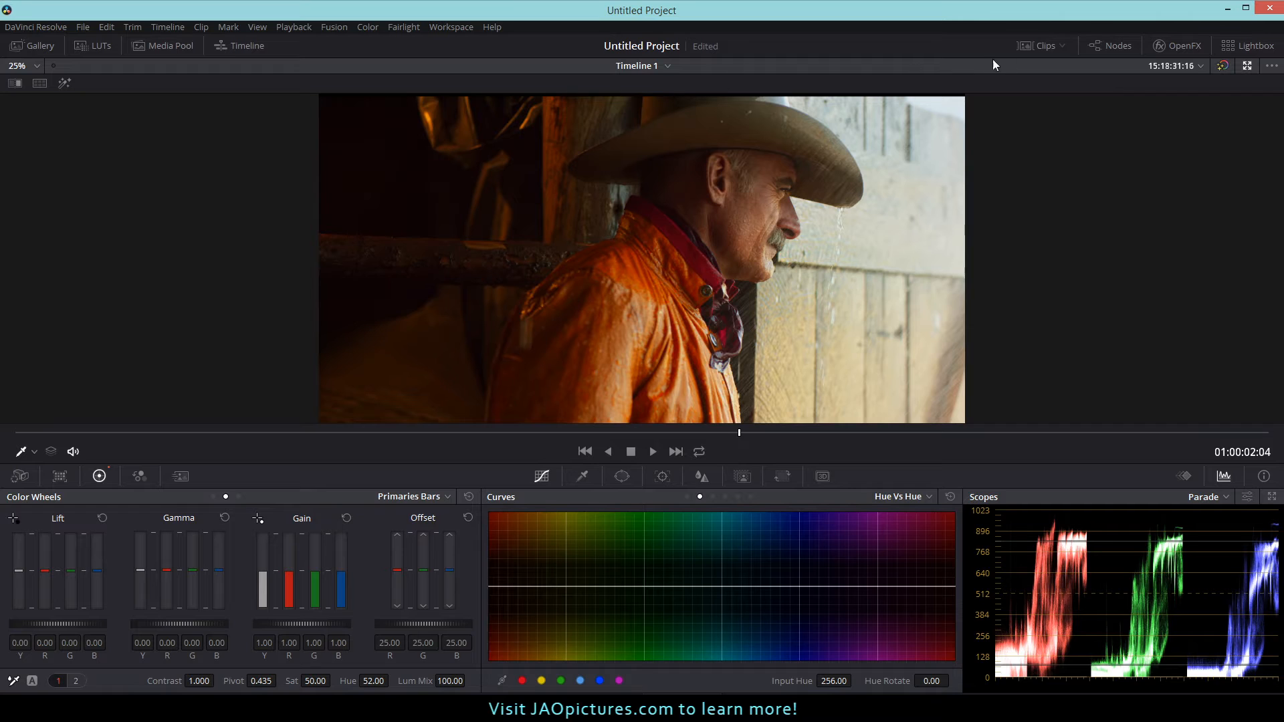
{"action": "left_click", "coordinate": [1247, 65]}
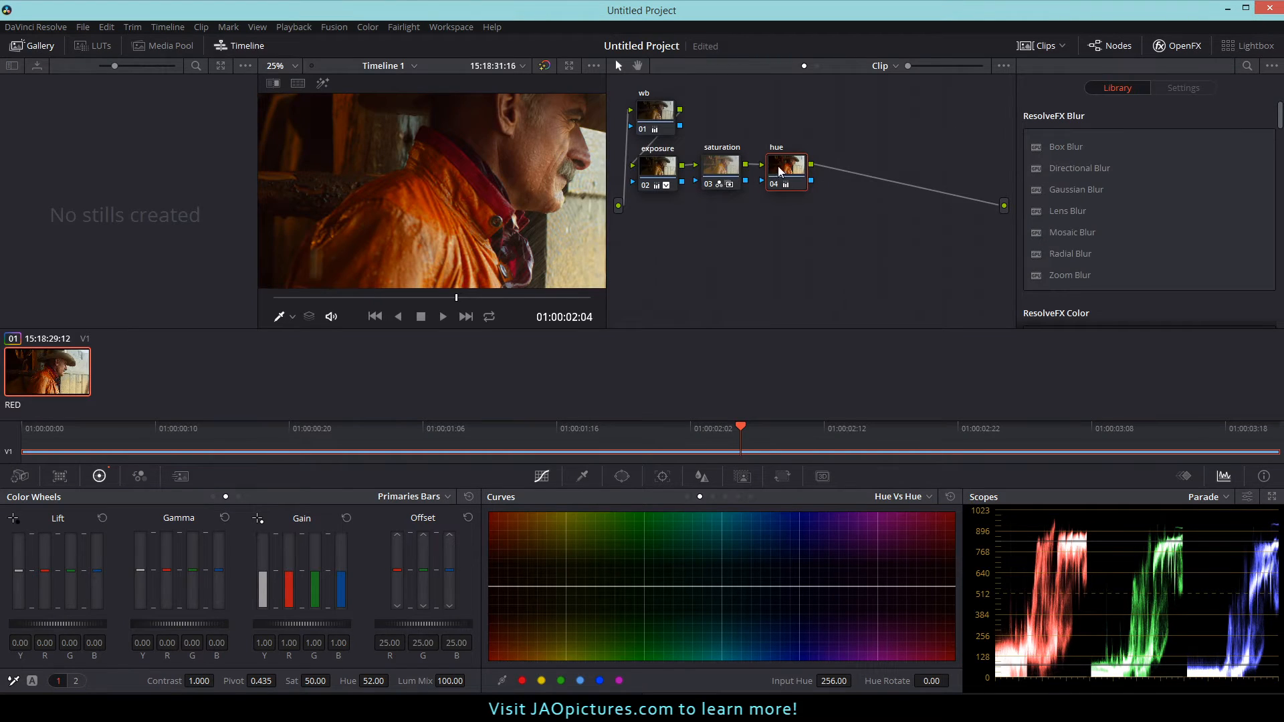
Step: On the hue node's Hue Vs Sat curve, isolate the face's orange hue range with anchor points and set its saturation to 0.75
{"action": "left_click", "coordinate": [131, 474]}
{"action": "left_click", "coordinate": [110, 475]}
{"action": "left_click", "coordinate": [570, 65]}
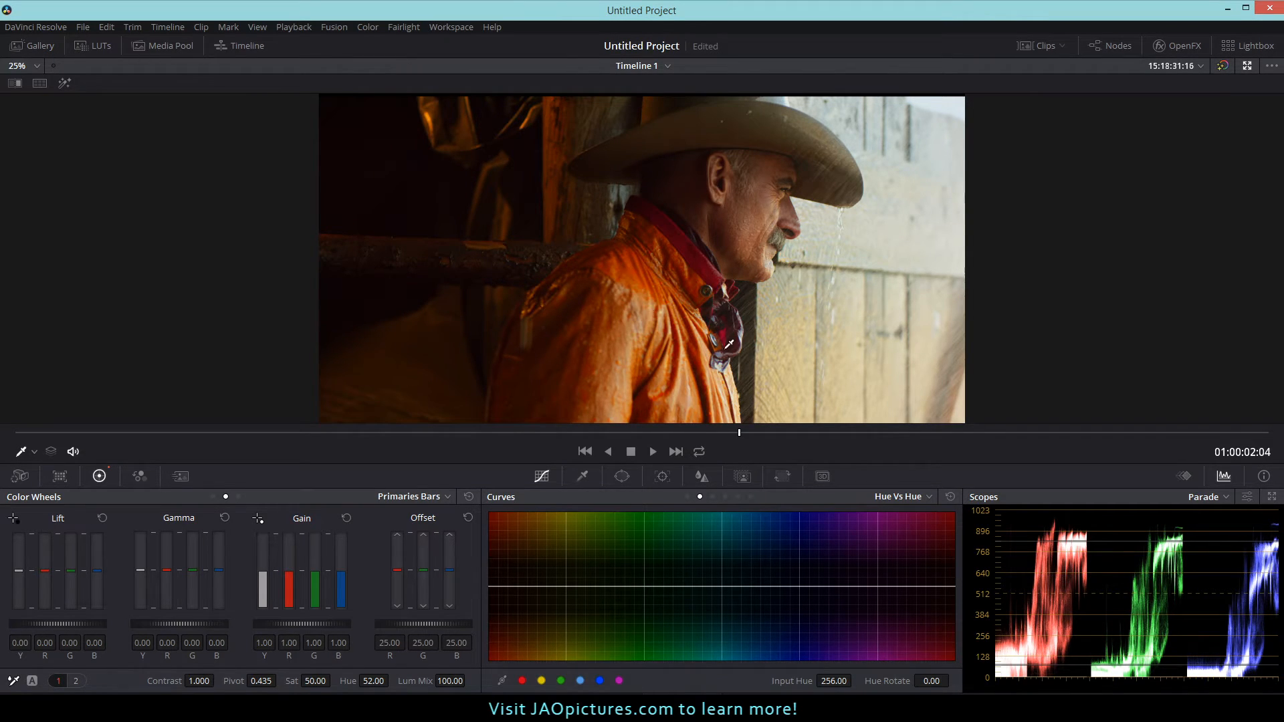
{"action": "left_click", "coordinate": [712, 496]}
{"action": "left_click", "coordinate": [557, 587]}
{"action": "left_click", "coordinate": [753, 232]}
{"action": "left_click", "coordinate": [926, 586]}
{"action": "right_click", "coordinate": [504, 586]}
{"action": "left_click", "coordinate": [535, 586]}
{"action": "left_click_drag", "start_coordinate": [932, 681], "coordinate": [909, 680]}
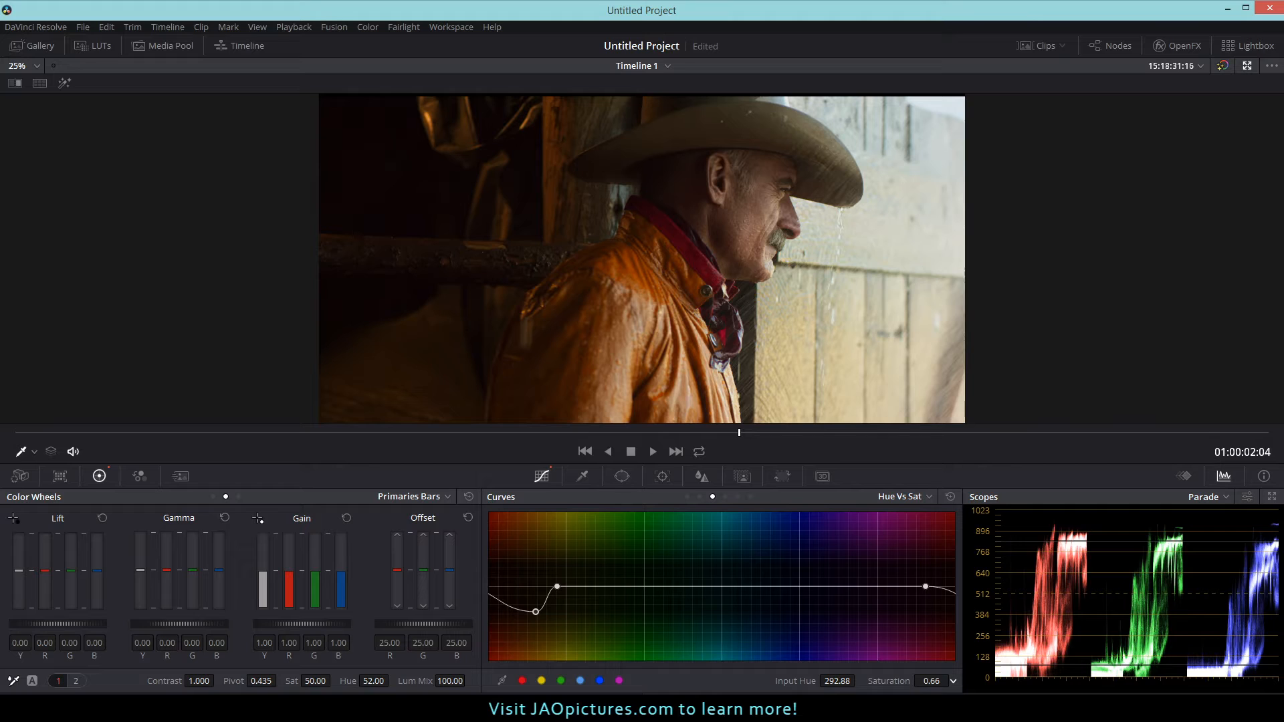
{"action": "left_click_drag", "start_coordinate": [909, 681], "coordinate": [915, 681]}
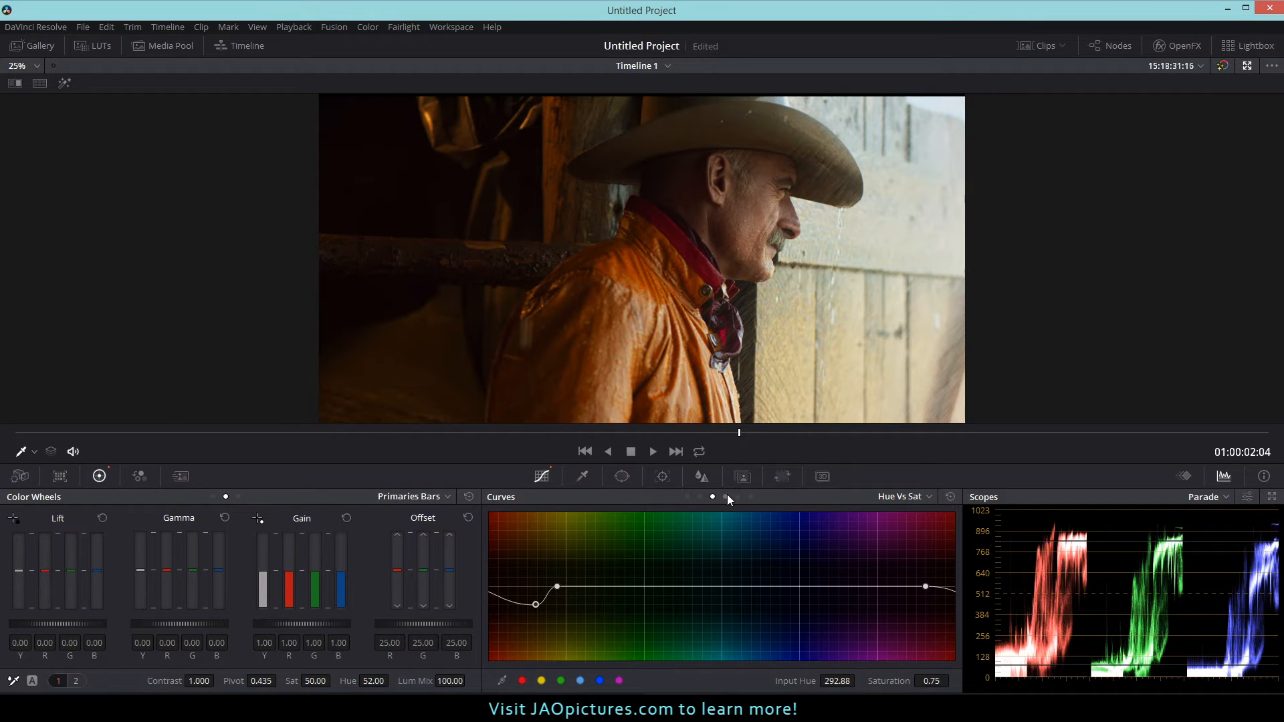
Step: On the Hue Vs Hue curve, bracket the cyan-to-blue range with two anchor points kept at zero hue rotation
{"action": "left_click", "coordinate": [700, 496]}
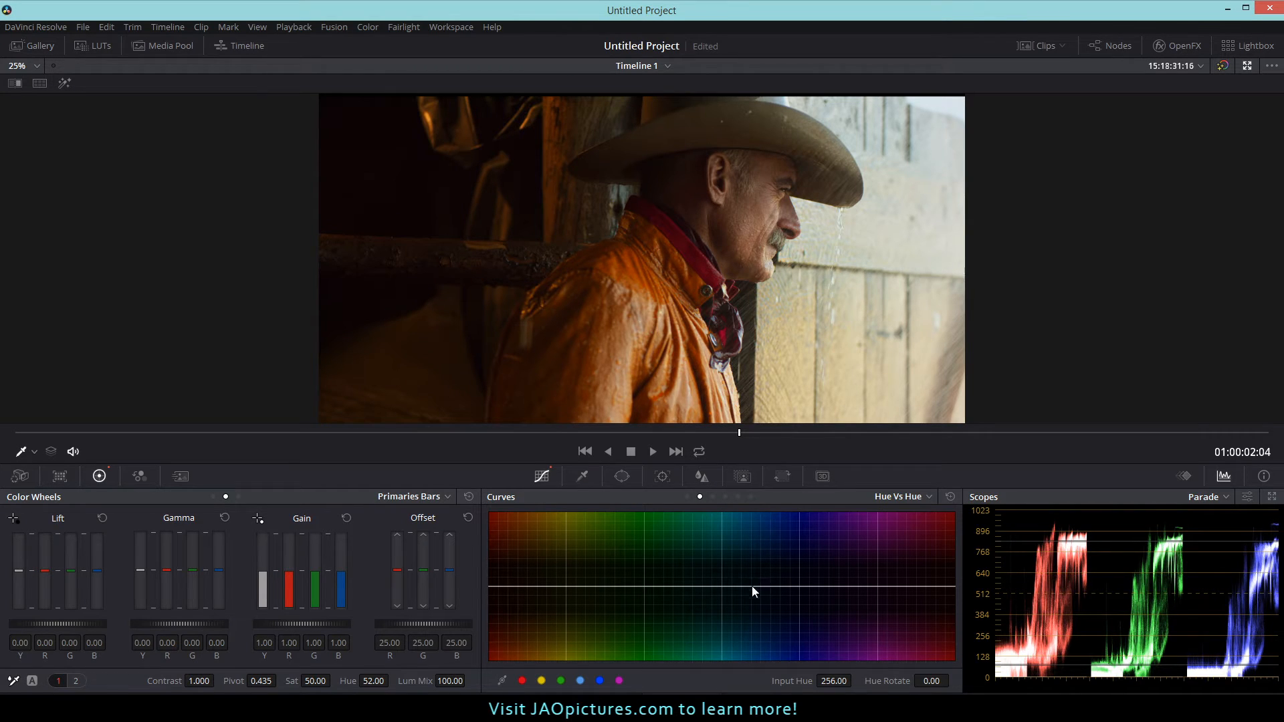
{"action": "left_click", "coordinate": [700, 586]}
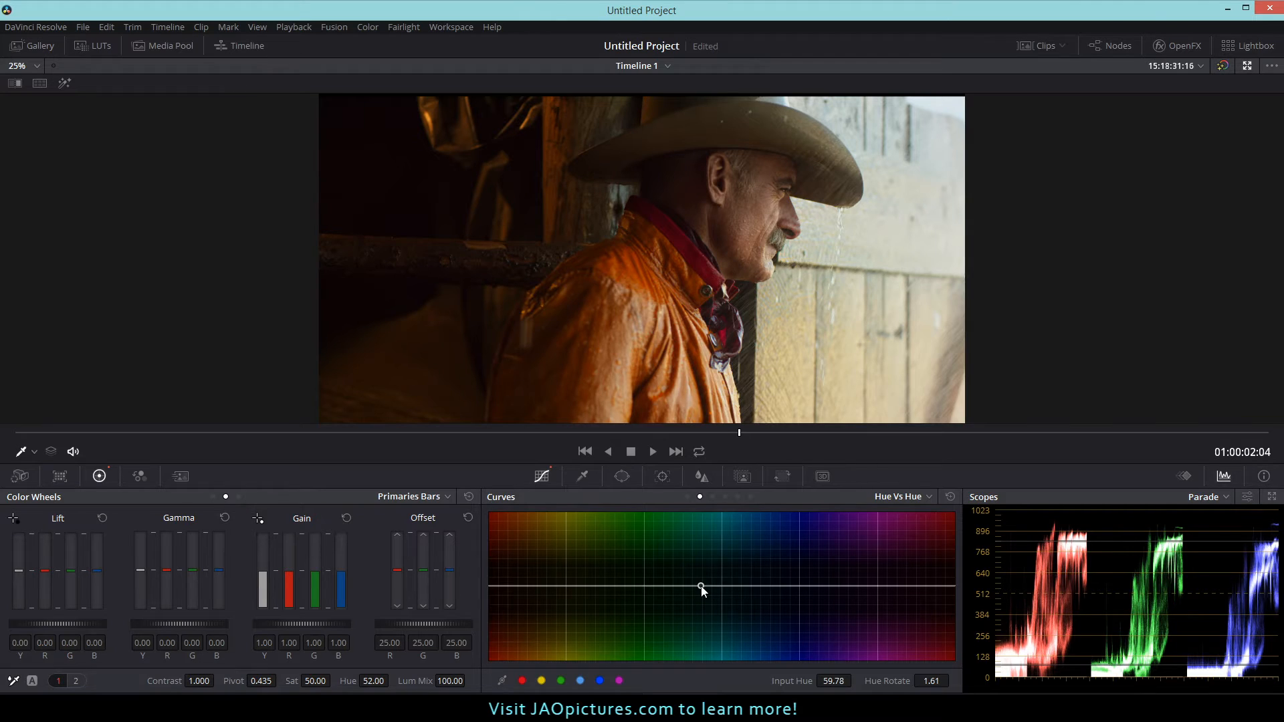
{"action": "double_click", "coordinate": [889, 680]}
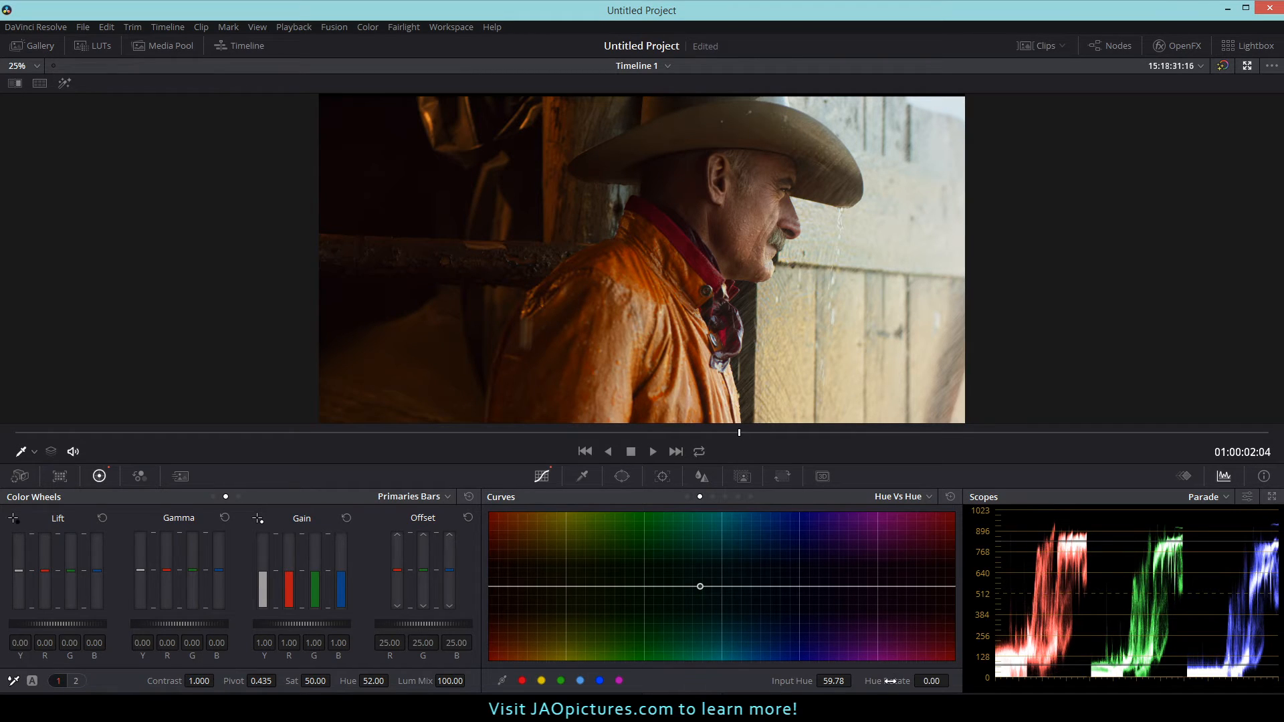
{"action": "left_click", "coordinate": [817, 587]}
Step: Add a point between the two anchors in the cyan-blue range and set its hue rotation to 25
{"action": "left_click_drag", "start_coordinate": [759, 586], "coordinate": [761, 555]}
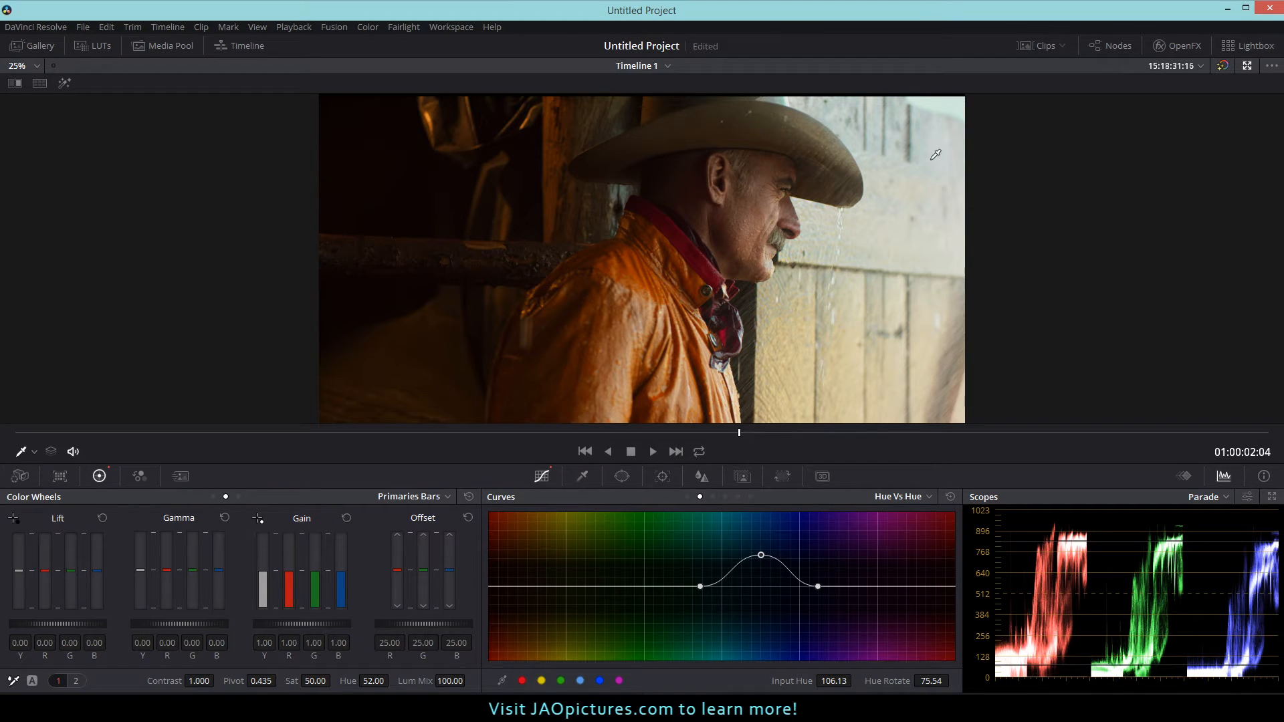
{"action": "mouse_move", "coordinate": [761, 561]}
{"action": "left_mouse_down"}
{"action": "mouse_move", "coordinate": [762, 596]}
{"action": "mouse_move", "coordinate": [764, 581]}
{"action": "left_mouse_up"}
{"action": "left_click", "coordinate": [930, 682]}
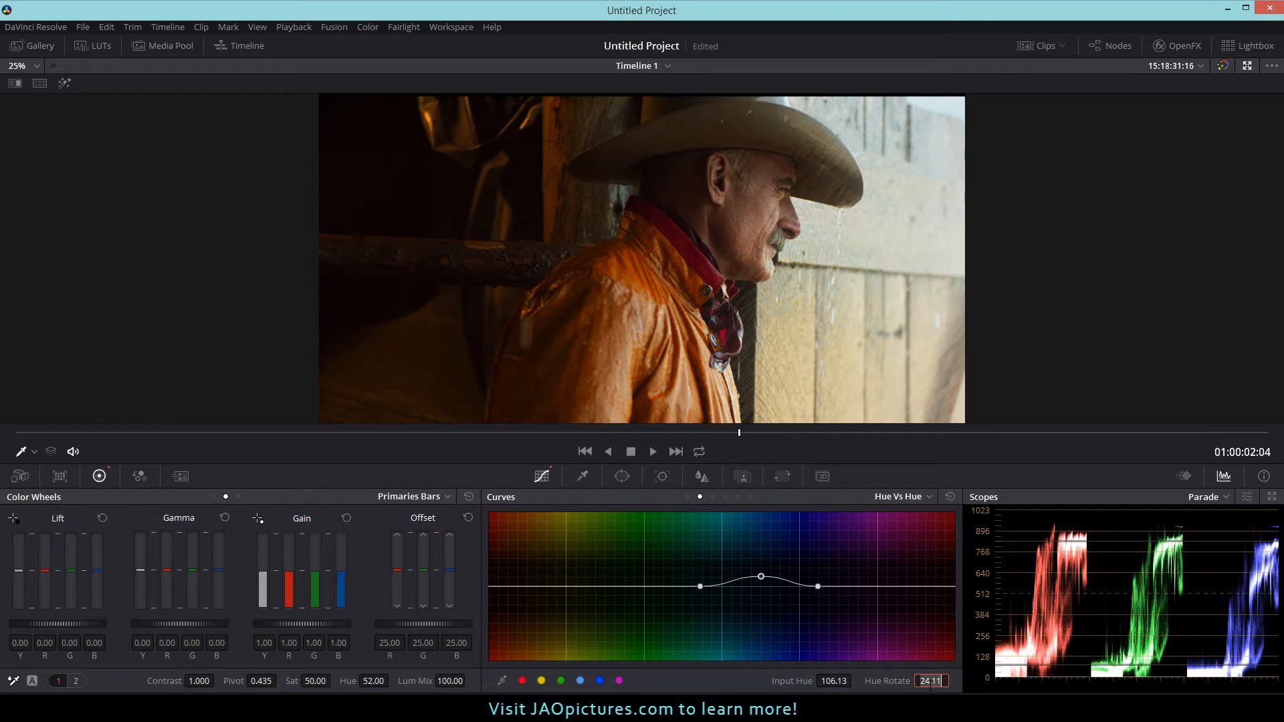
{"action": "double_click", "coordinate": [930, 681]}
{"action": "type", "text": "25"}
{"action": "key", "text": "Return"}
{"action": "key", "text": "shift+Home"}
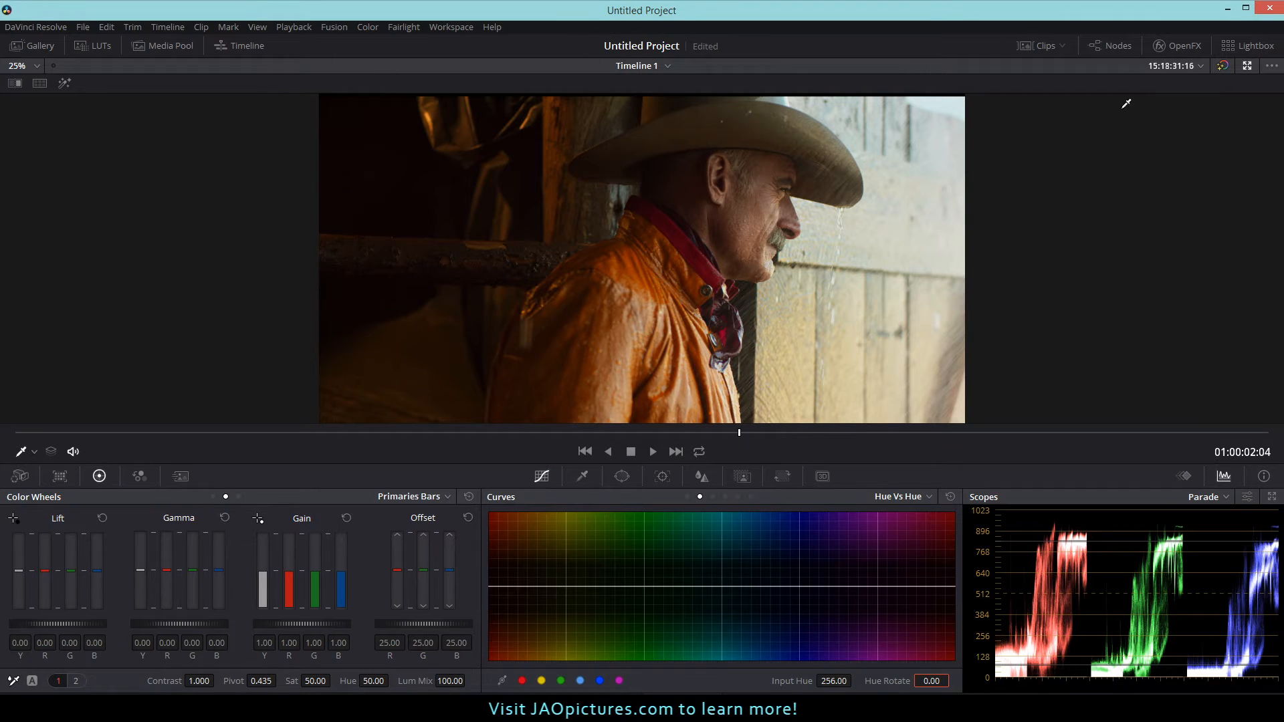
{"action": "left_click", "coordinate": [1247, 65]}
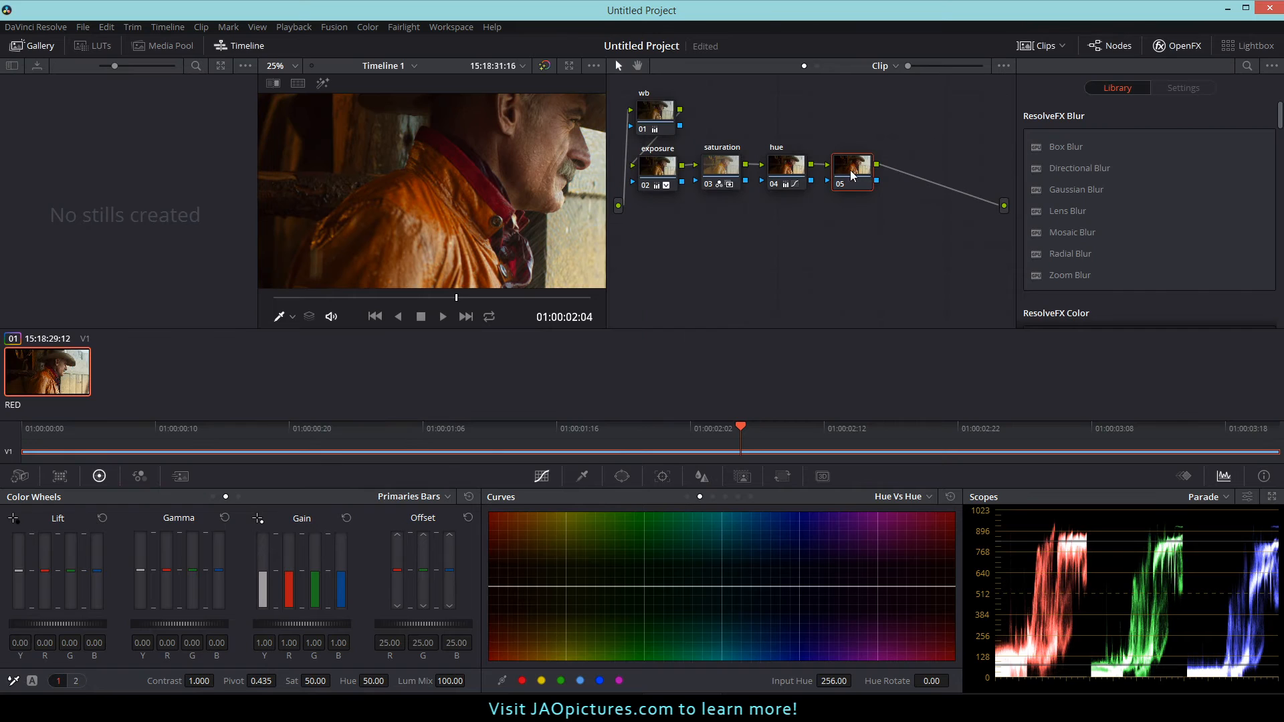
{"action": "key", "text": "Delete"}
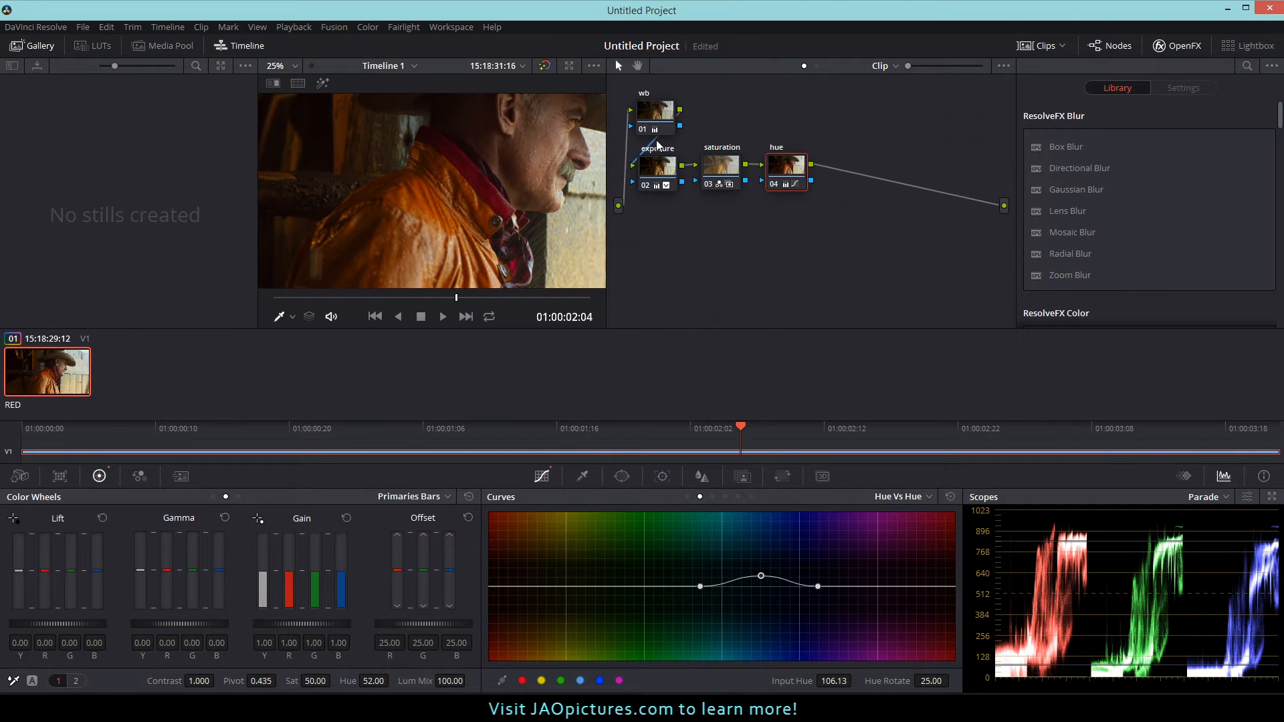
Step: Compare the clip with all grades bypassed and enabled, in both the normal and the enlarged viewer
{"action": "key", "text": "alt+d"}
{"action": "key", "text": "alt+d"}
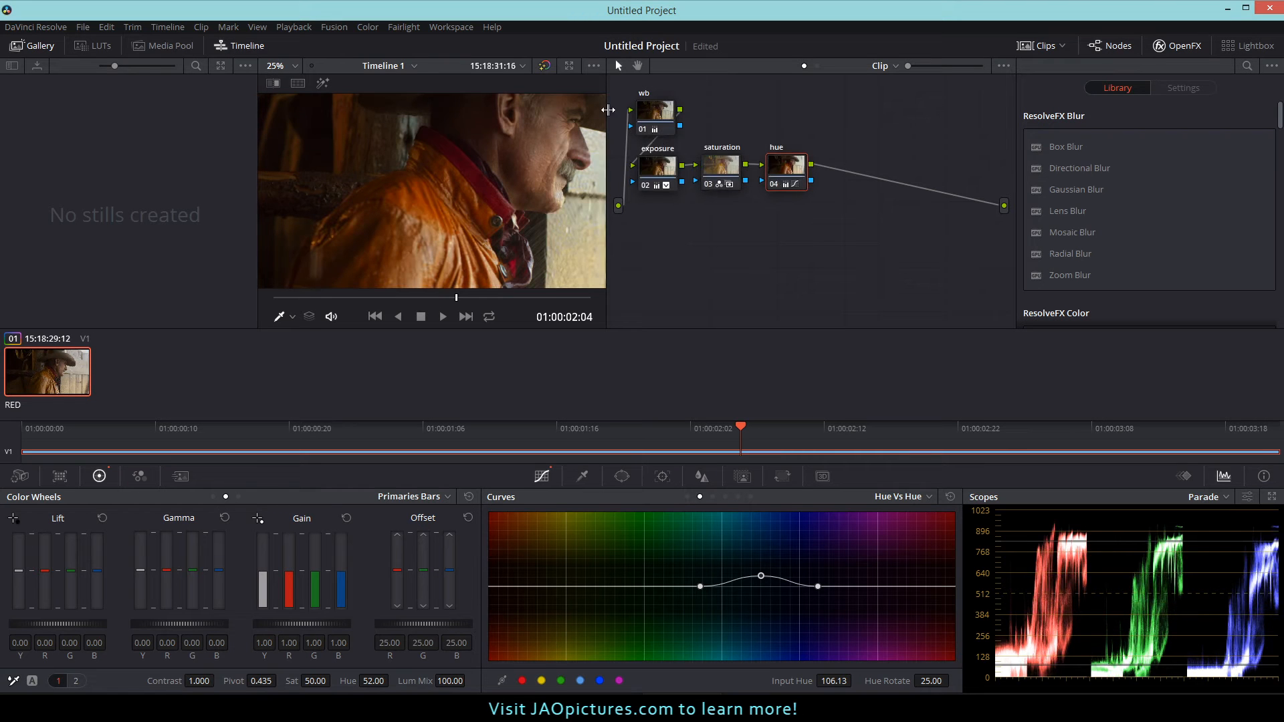
{"action": "left_click", "coordinate": [569, 65]}
{"action": "key", "text": "alt+d"}
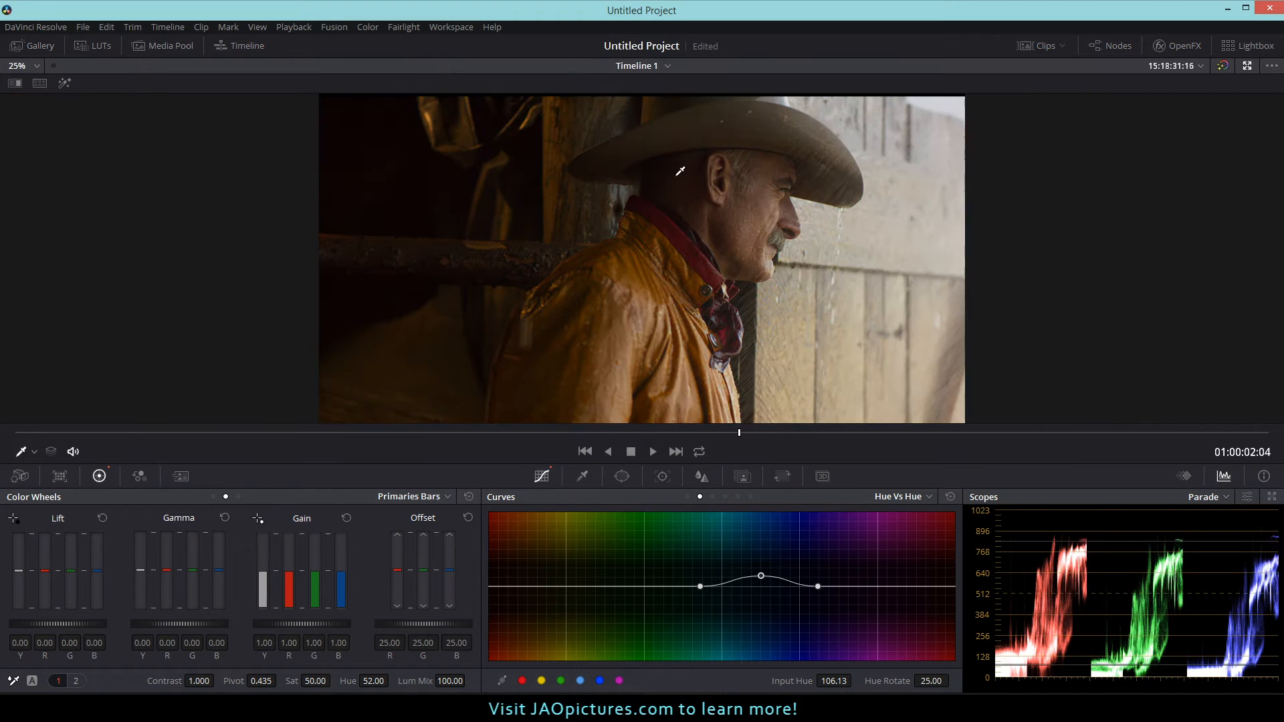
{"action": "key", "text": "alt+d"}
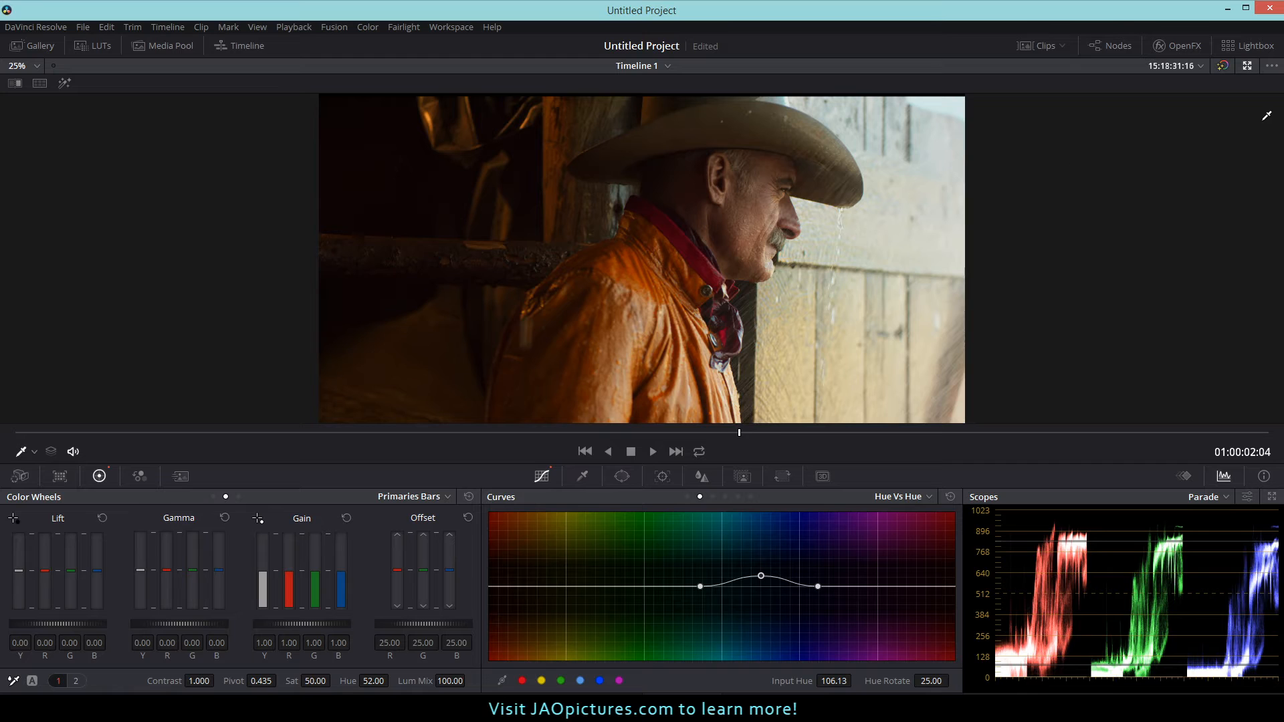
{"action": "left_click", "coordinate": [1247, 65]}
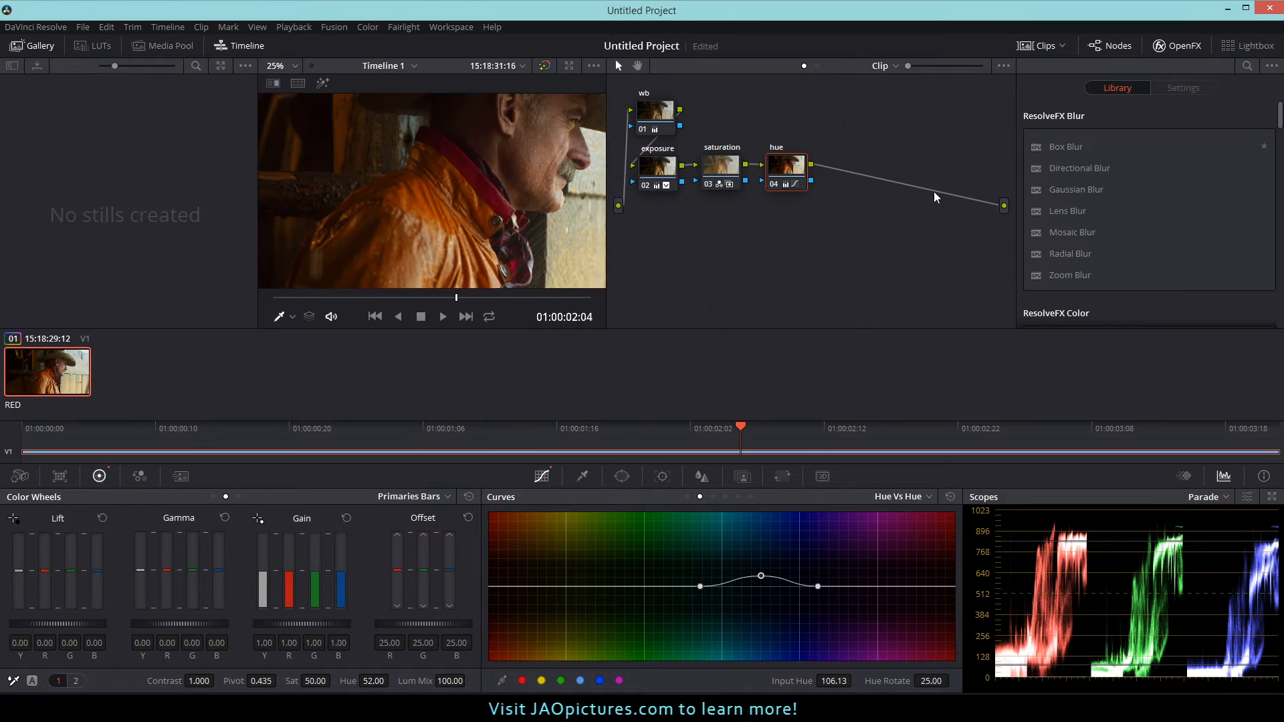
Step: Add a serial node after the hue node and label it "grade"
{"action": "left_click", "coordinate": [796, 173]}
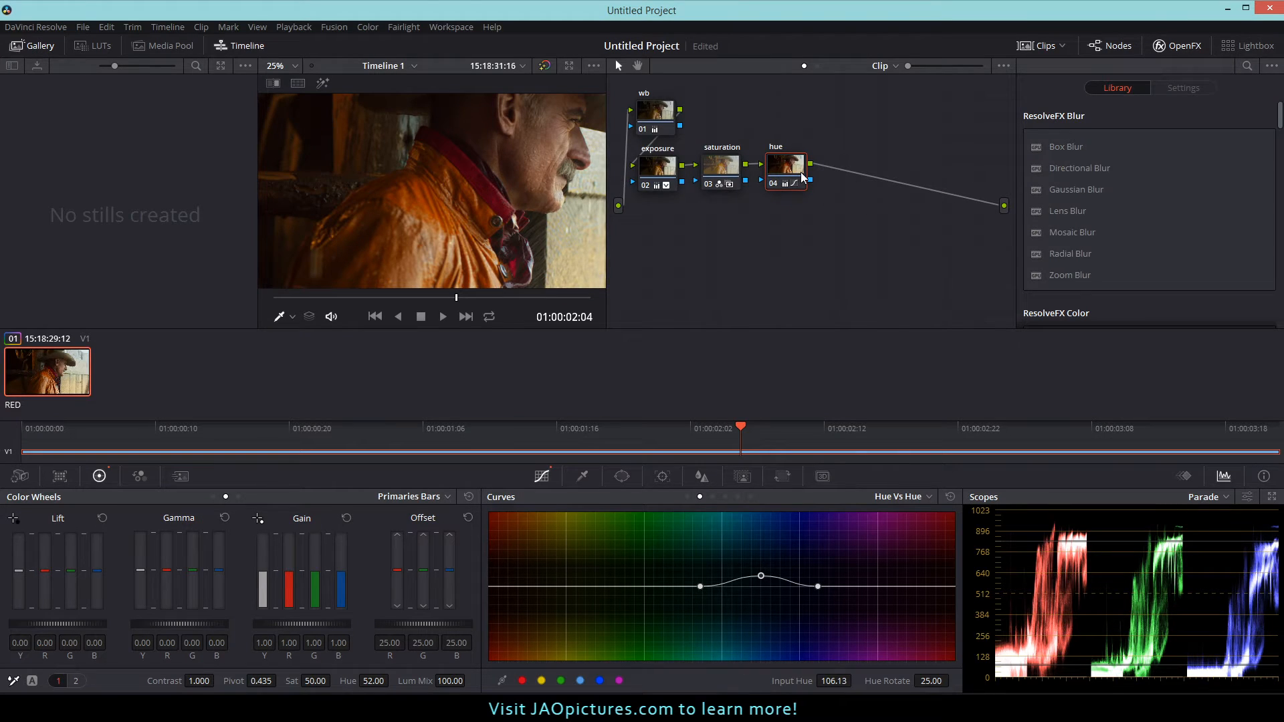
{"action": "mouse_move", "coordinate": [802, 176]}
{"action": "key", "text": "alt+s"}
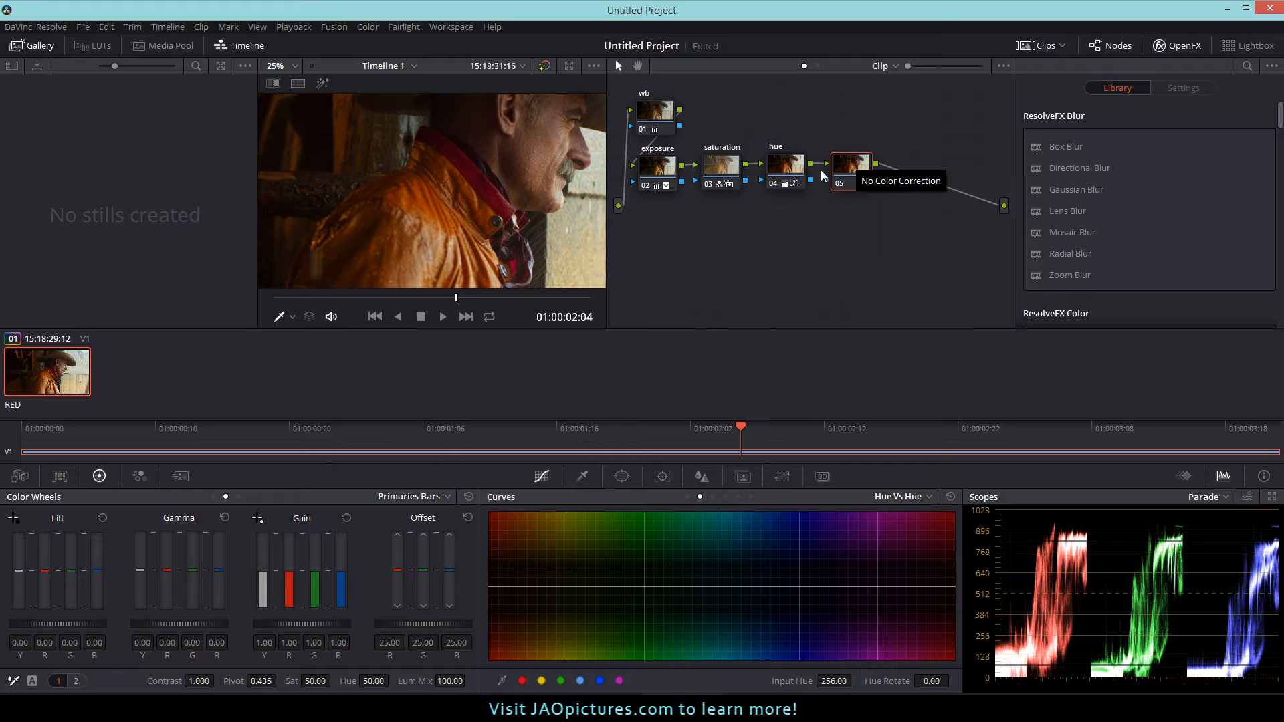
{"action": "right_click", "coordinate": [846, 164]}
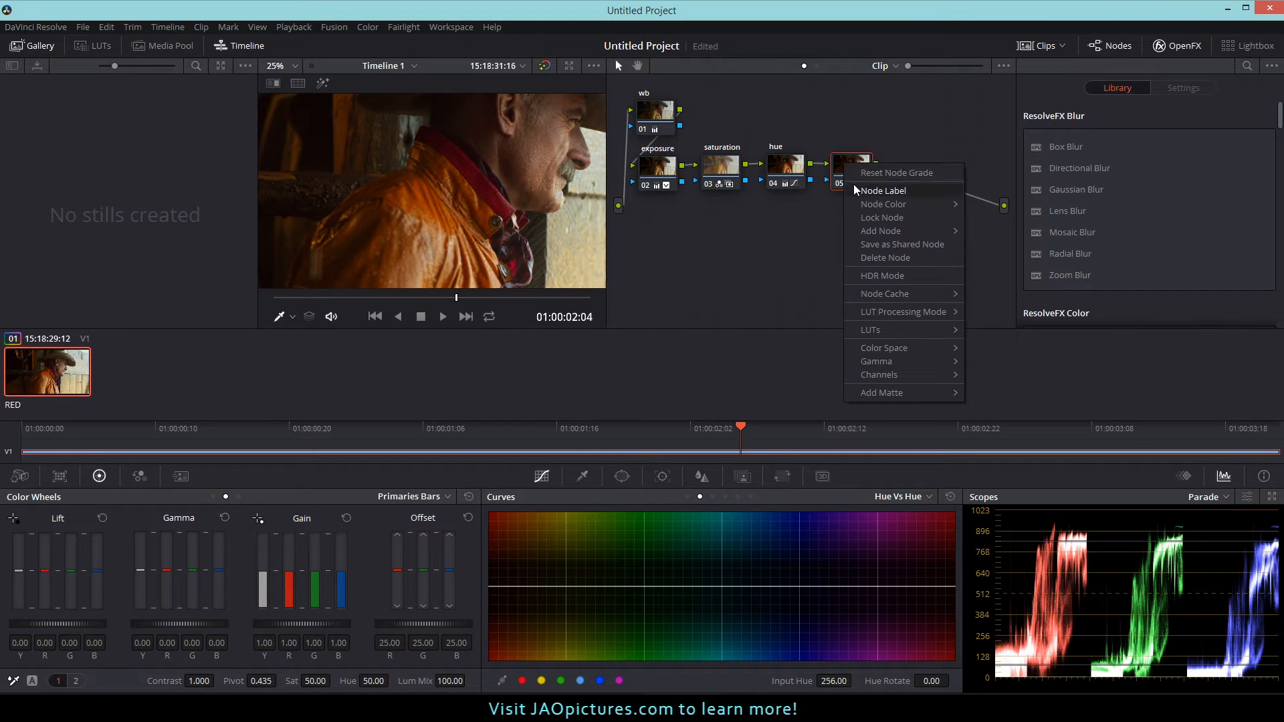
{"action": "left_click", "coordinate": [855, 191]}
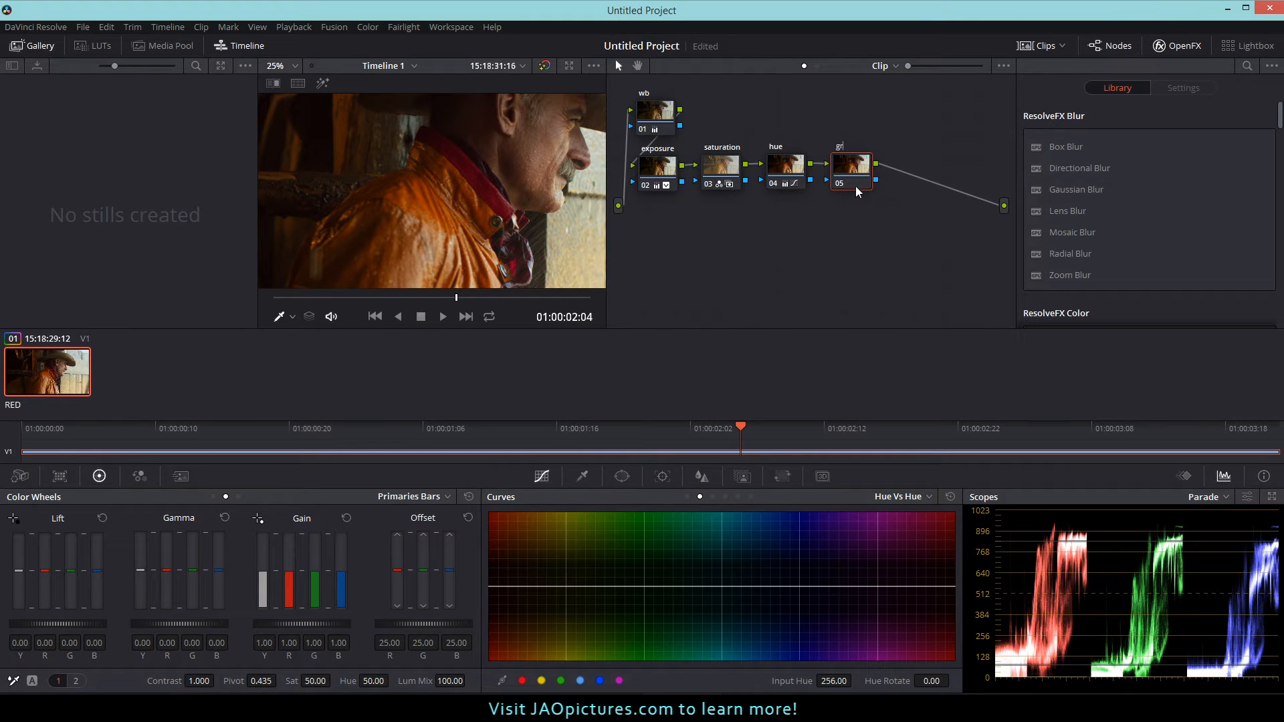
{"action": "key", "text": "Return"}
Step: Show the Custom curves for the grade node and isolate the luminance channel for separate editing
{"action": "left_click", "coordinate": [688, 497]}
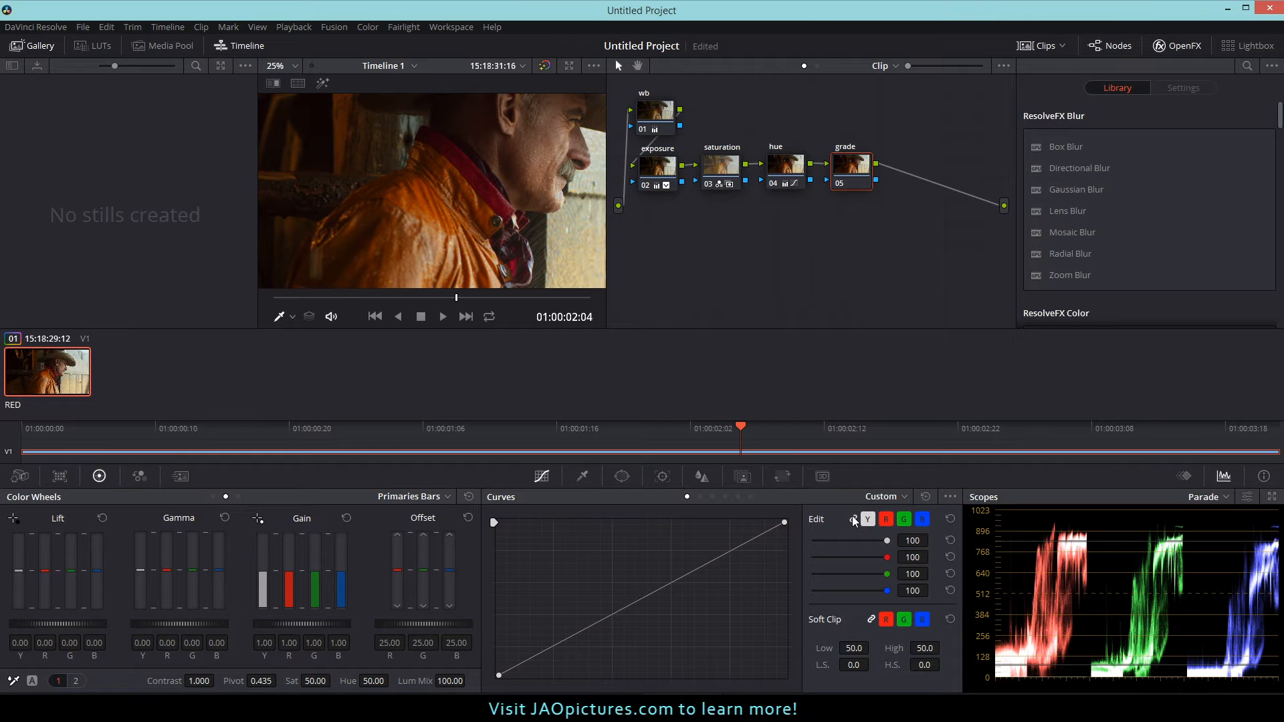
{"action": "left_click", "coordinate": [886, 520]}
{"action": "left_click", "coordinate": [904, 519]}
{"action": "left_click", "coordinate": [922, 520]}
{"action": "left_click", "coordinate": [868, 520]}
Step: Try an S-shaped contrast curve and a darkening curve on the grade node's luminance, resetting the curves after each
{"action": "left_click_drag", "start_coordinate": [688, 573], "coordinate": [686, 565]}
{"action": "left_click", "coordinate": [601, 613]}
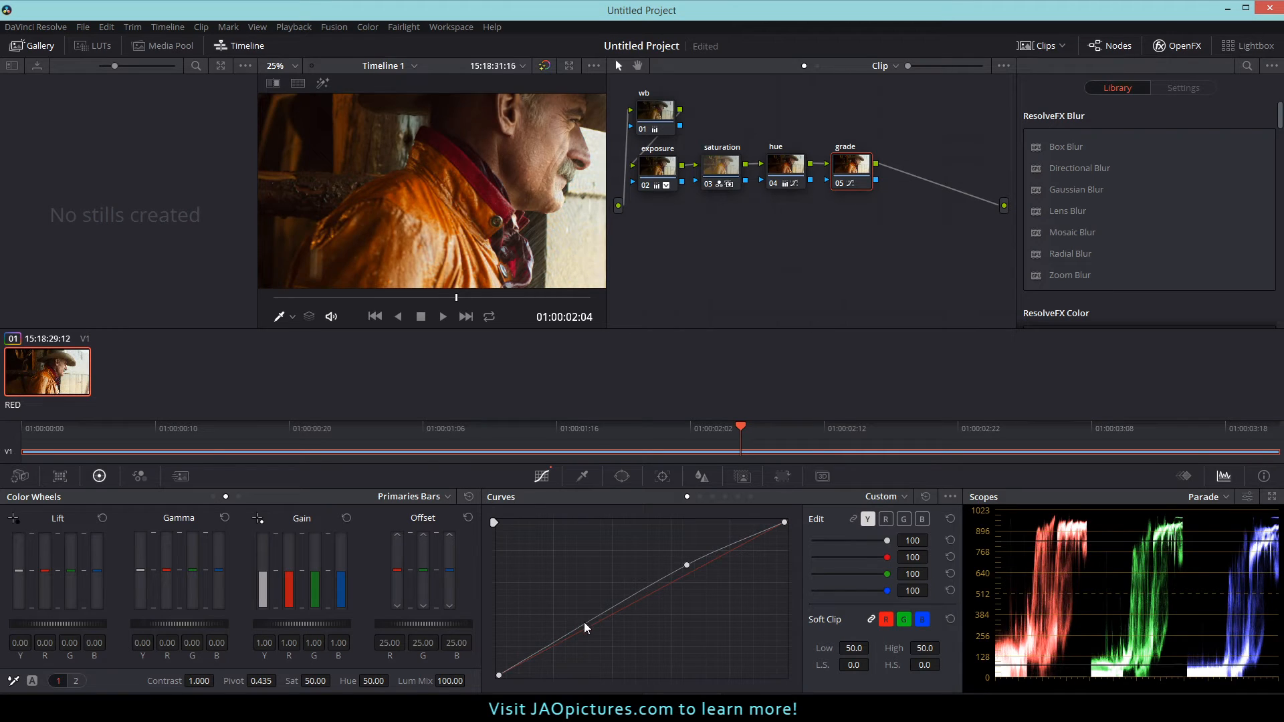
{"action": "left_click_drag", "start_coordinate": [584, 626], "coordinate": [607, 633]}
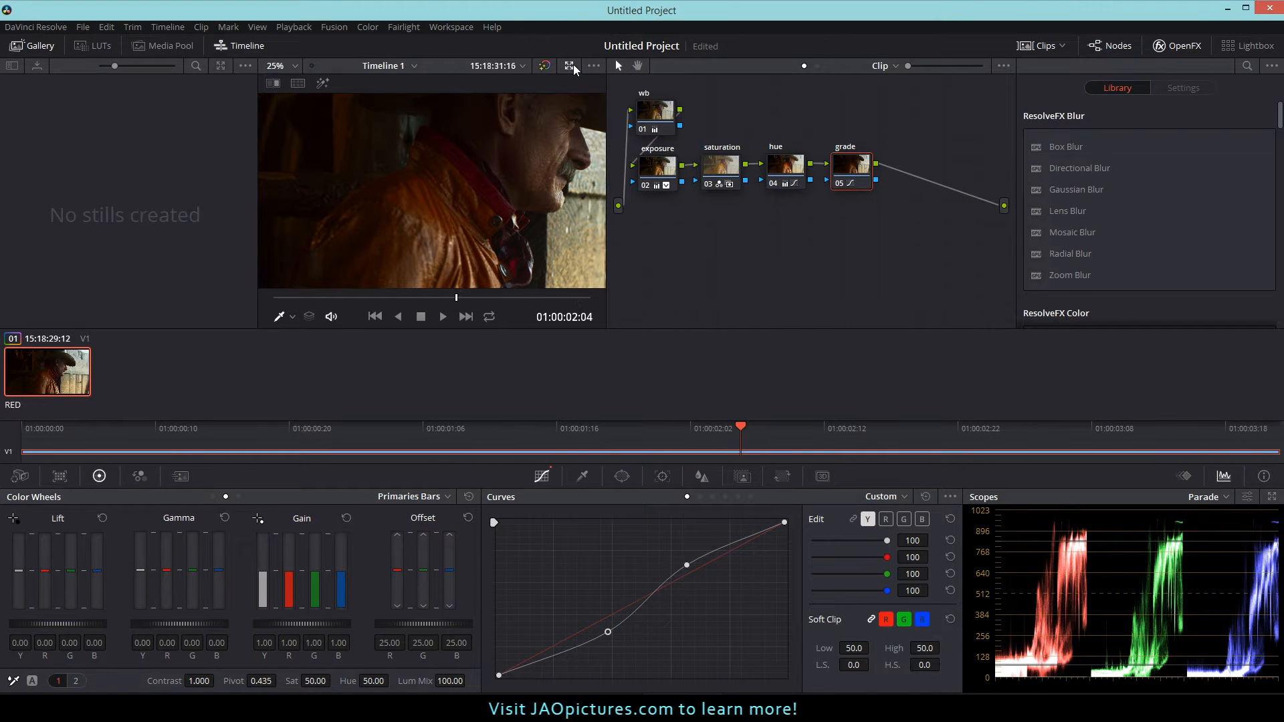
{"action": "left_click", "coordinate": [569, 66]}
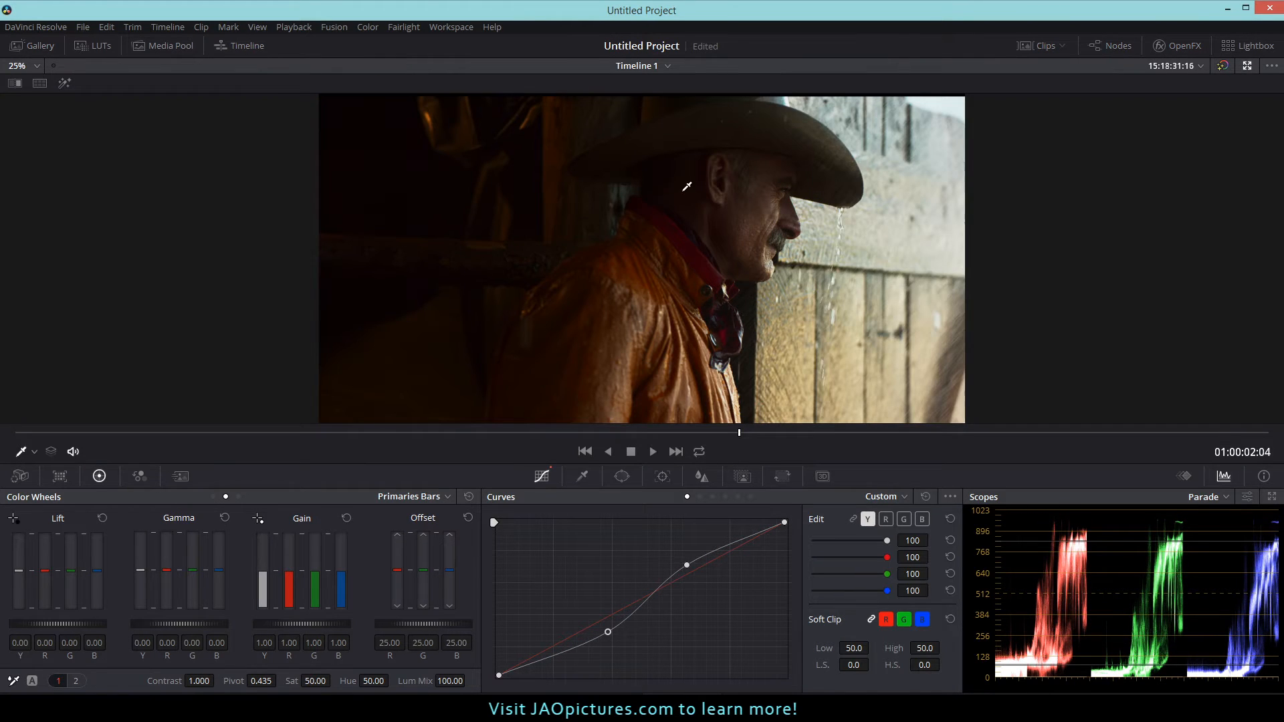
{"action": "left_click", "coordinate": [926, 498]}
{"action": "mouse_move", "coordinate": [680, 601]}
{"action": "left_mouse_down"}
{"action": "mouse_move", "coordinate": [643, 591]}
{"action": "mouse_move", "coordinate": [663, 613]}
{"action": "mouse_move", "coordinate": [645, 584]}
{"action": "mouse_move", "coordinate": [683, 599]}
{"action": "left_mouse_up"}
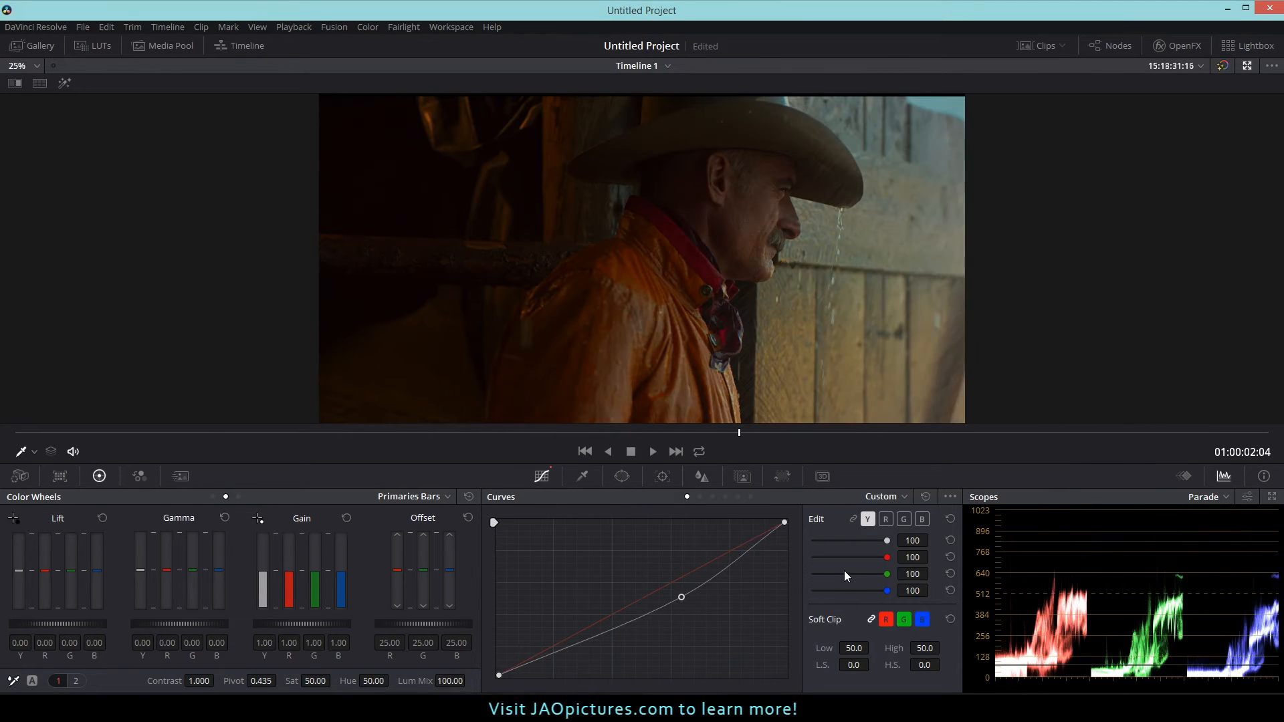
{"action": "left_click", "coordinate": [923, 496]}
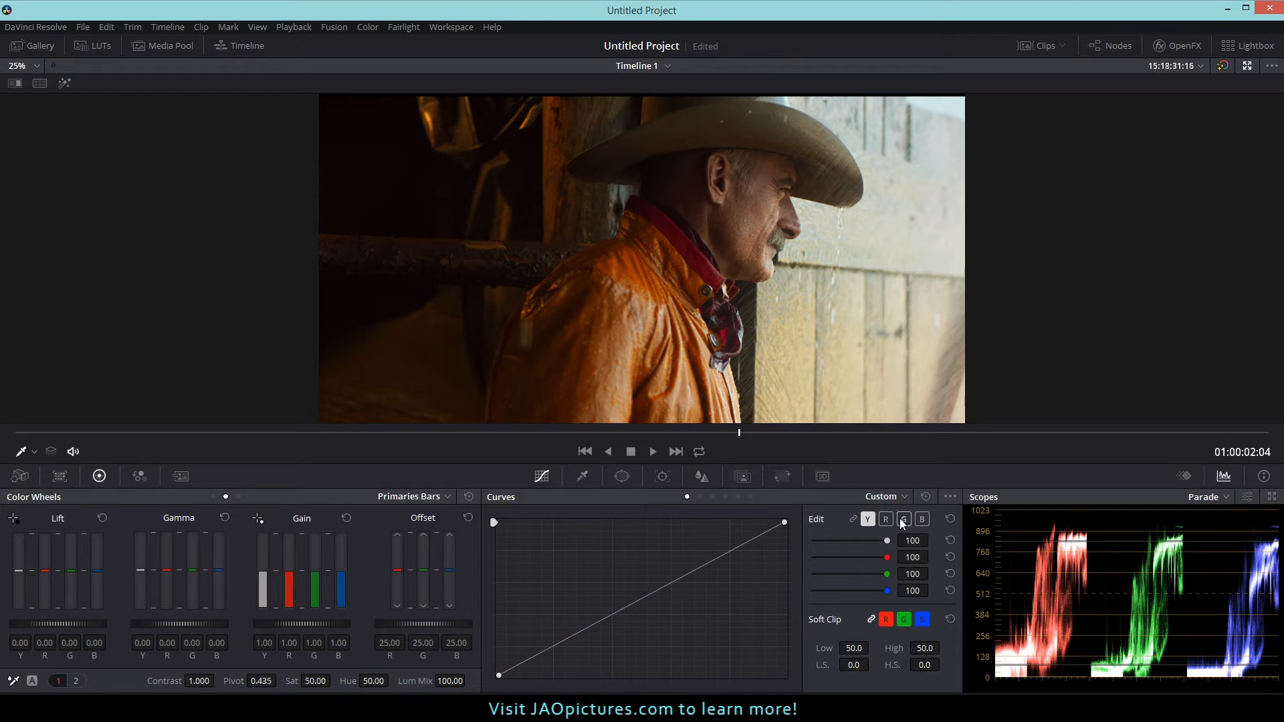
Step: Move the red curve's black point slightly inward to reduce red in the shadows and raise the blue curve's black point slightly
{"action": "left_click", "coordinate": [885, 519]}
{"action": "left_click_drag", "start_coordinate": [499, 676], "coordinate": [496, 676]}
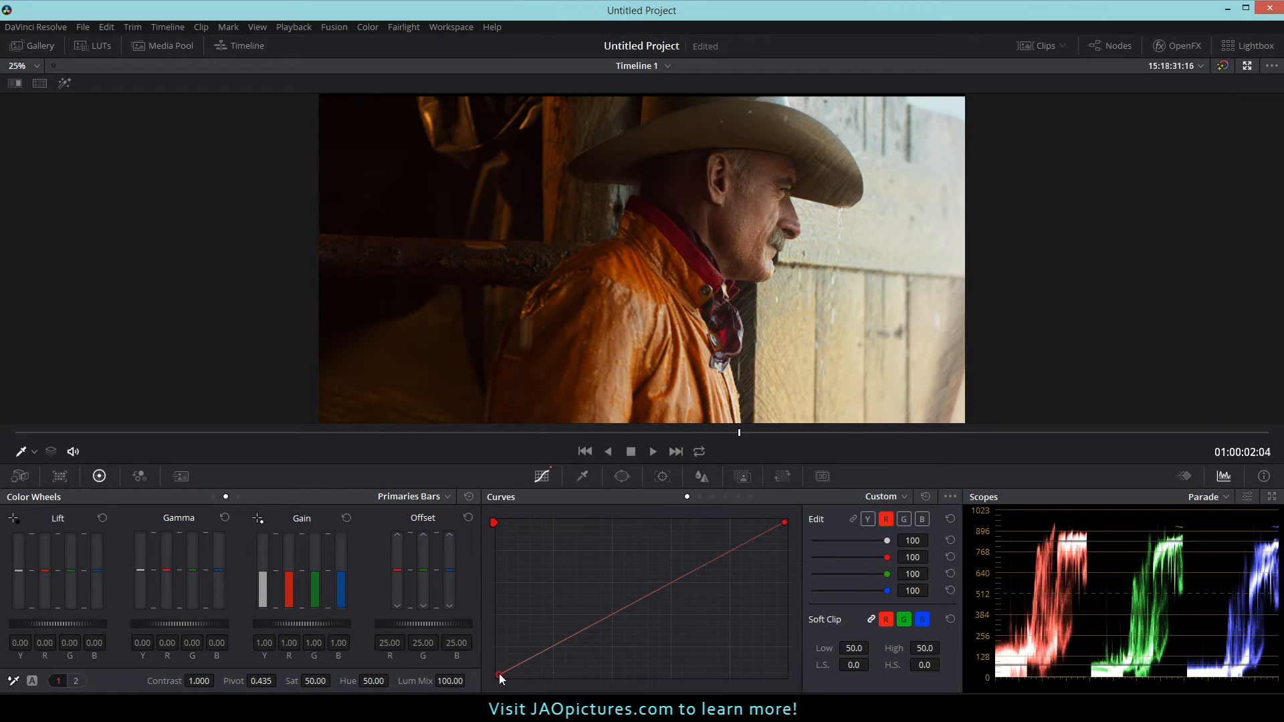
{"action": "left_click_drag", "start_coordinate": [500, 676], "coordinate": [502, 680]}
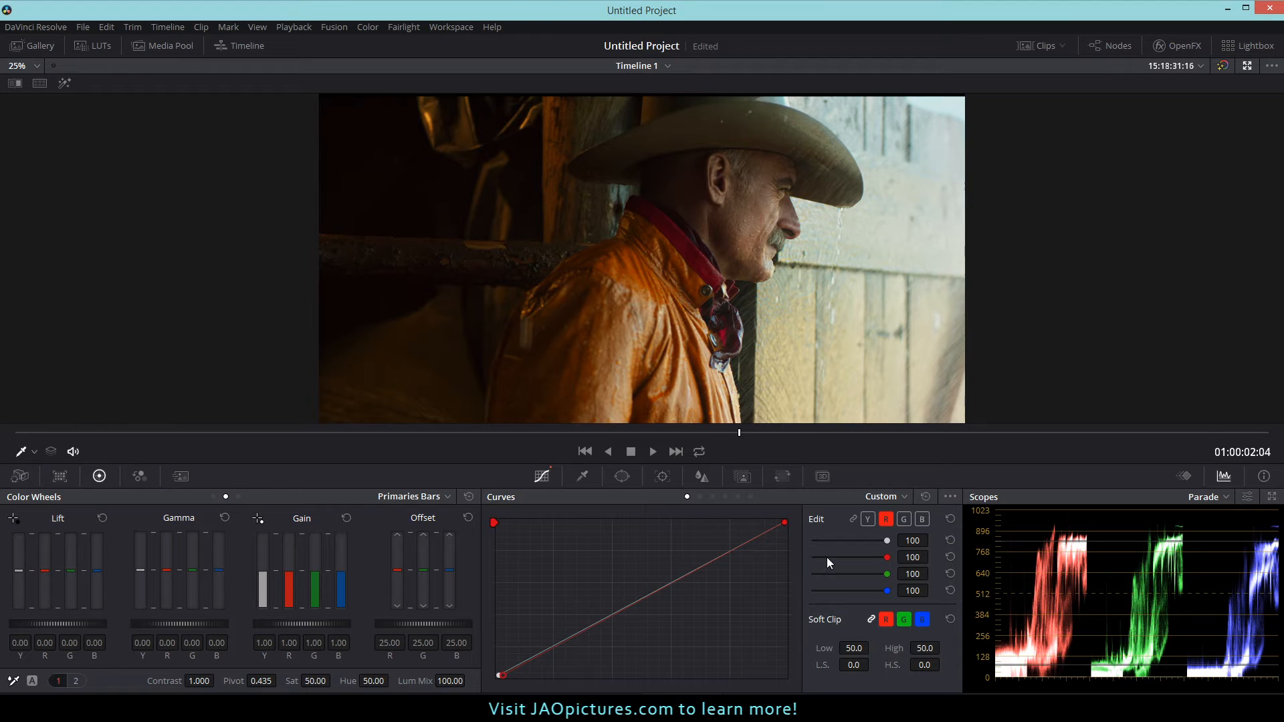
{"action": "left_click", "coordinate": [923, 520]}
{"action": "left_click_drag", "start_coordinate": [498, 675], "coordinate": [494, 673]}
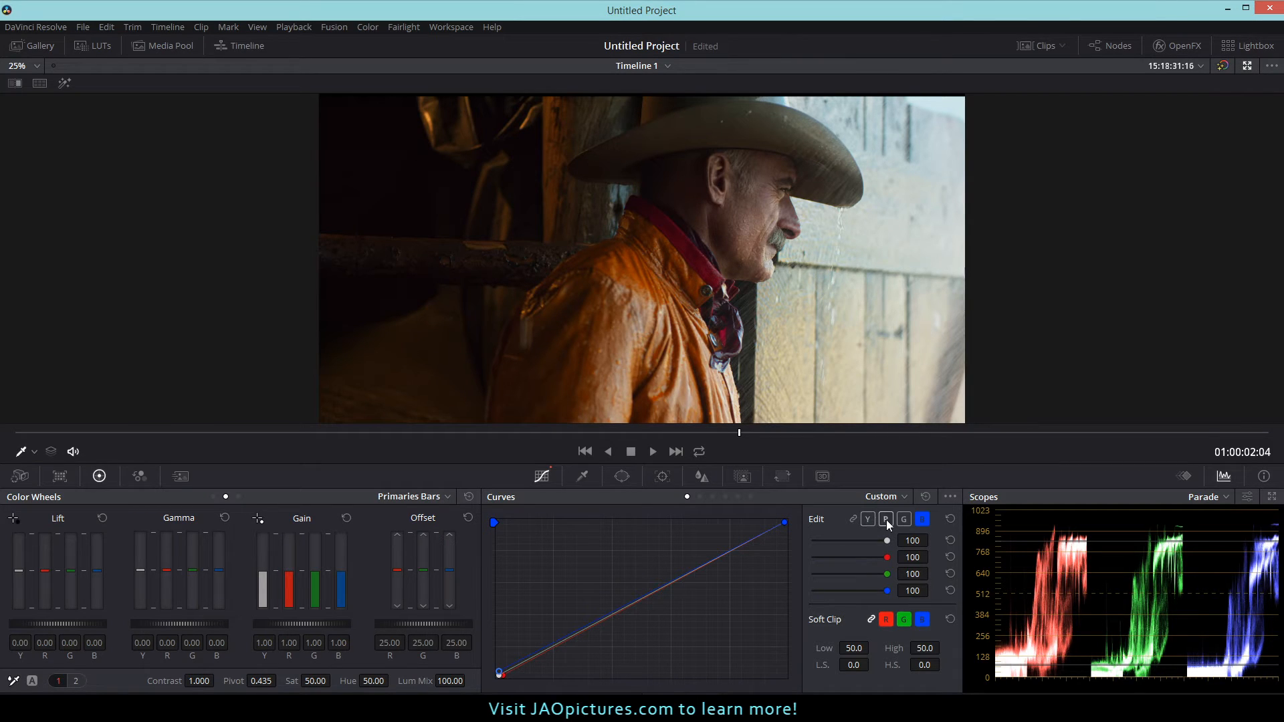
Step: Sample the man's cheek in the image to add midtone control points to the grade node's curves
{"action": "left_click", "coordinate": [769, 204]}
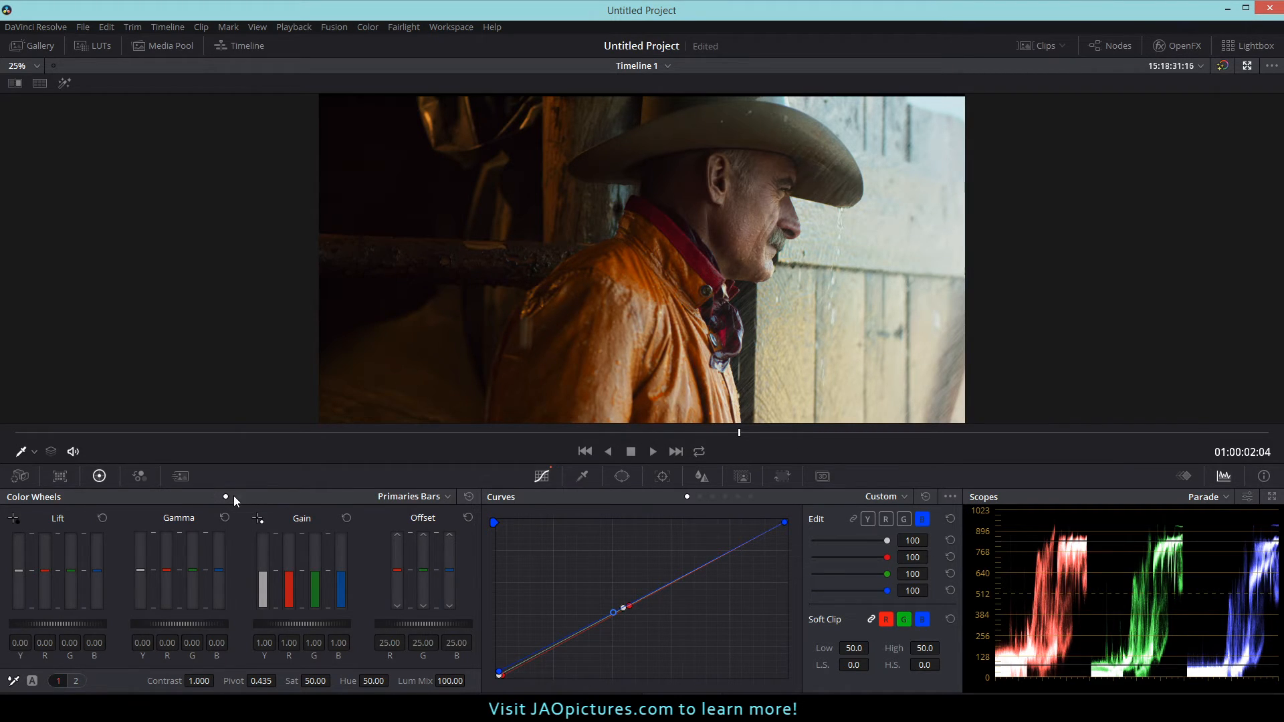
Step: Try pushing the lift wheel strongly toward blue and setting the blue lift bar to -0.05, resetting the lift after each
{"action": "left_click", "coordinate": [212, 497]}
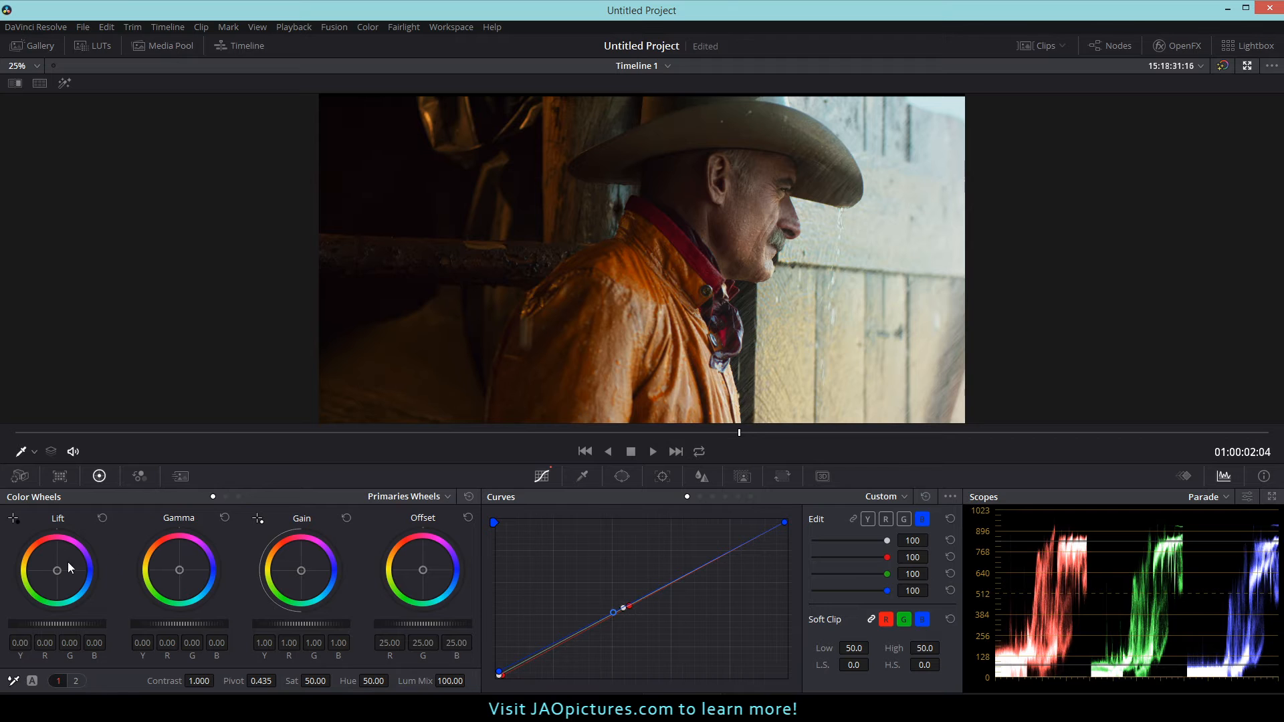
{"action": "left_click_drag", "start_coordinate": [59, 568], "coordinate": [67, 577]}
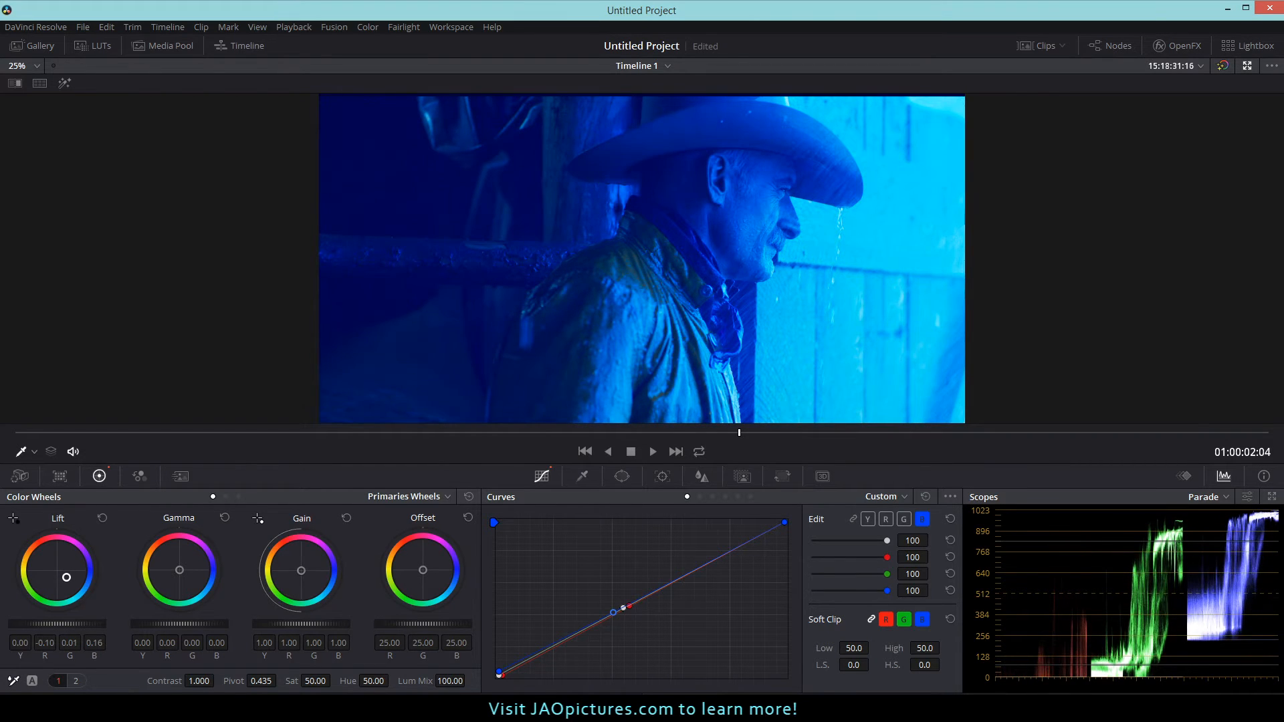
{"action": "left_click", "coordinate": [106, 519]}
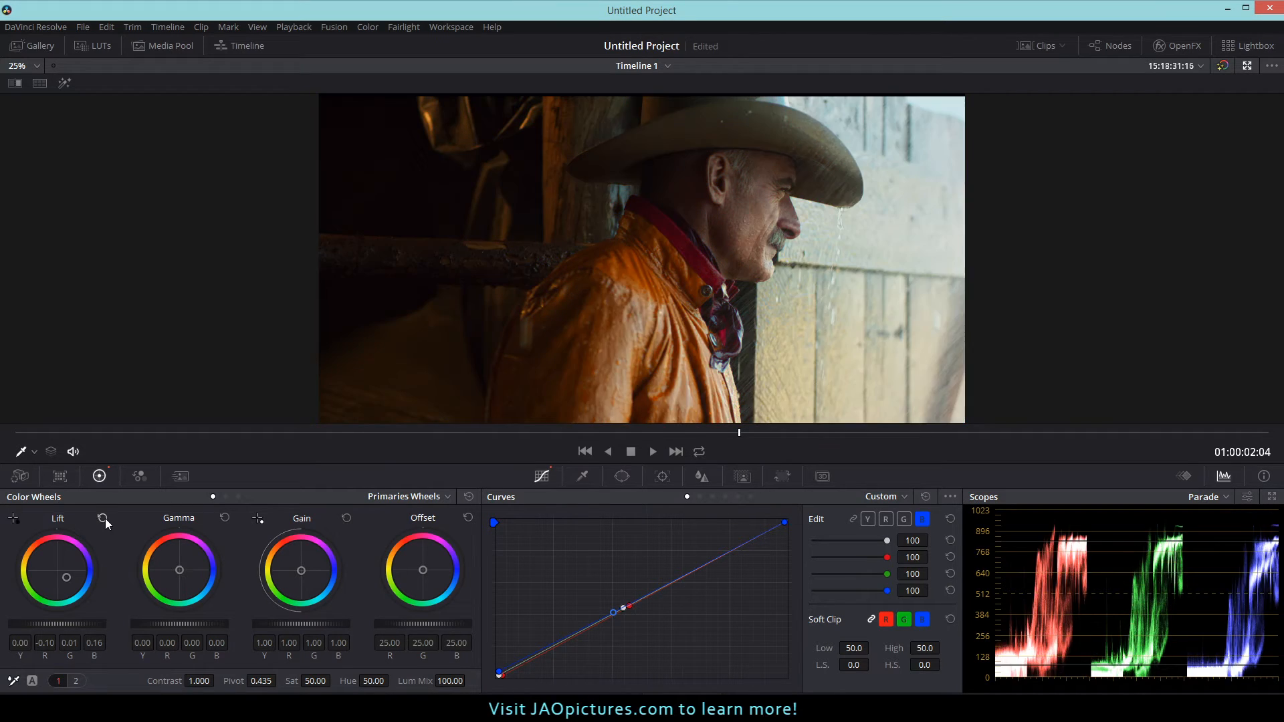
{"action": "left_click", "coordinate": [227, 498]}
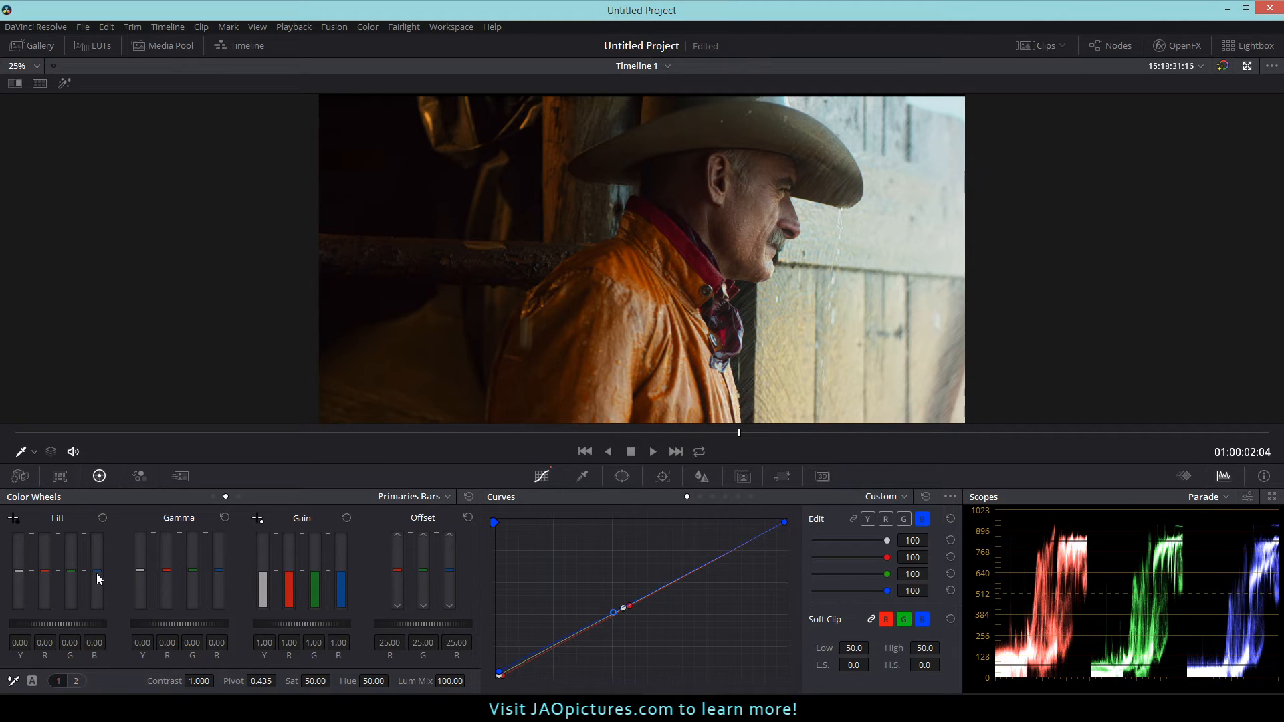
{"action": "left_click_drag", "start_coordinate": [97, 570], "coordinate": [97, 572]}
{"action": "left_click", "coordinate": [102, 517]}
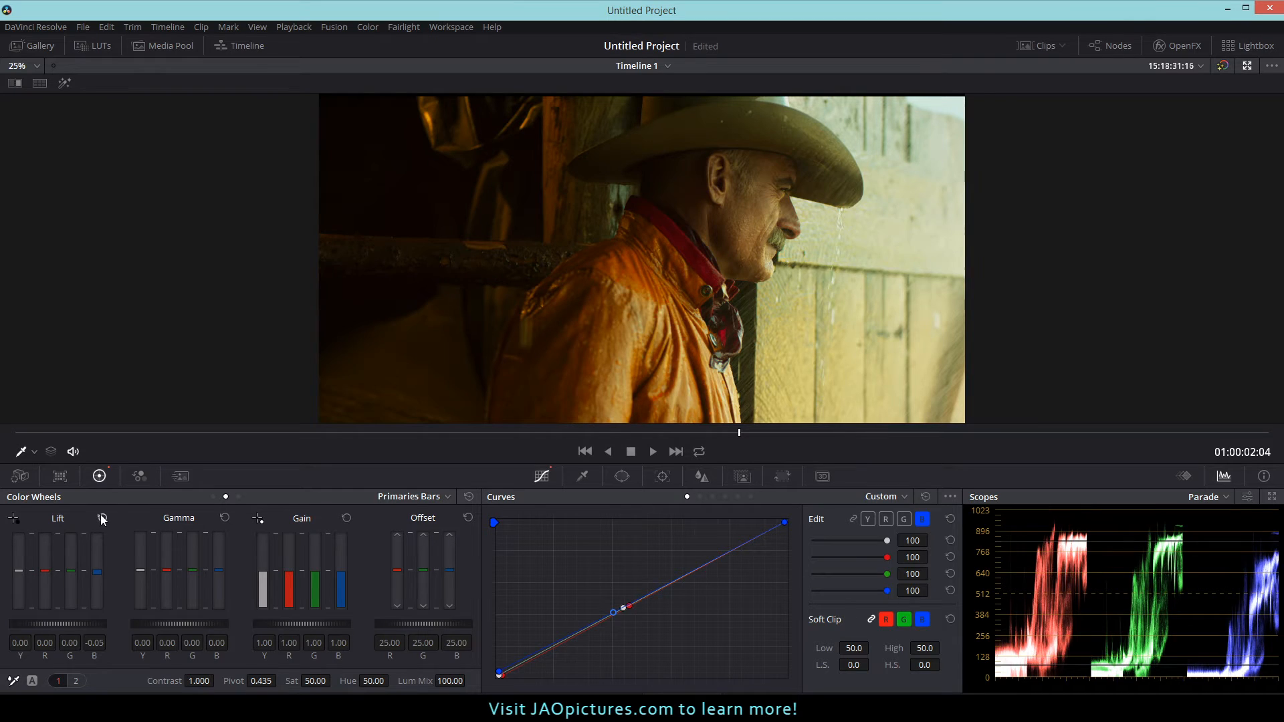
Step: Tint the shadows toward blue with the Log shadow wheel, to about -0.18 red, 0.01 green and 0.39 blue
{"action": "left_click", "coordinate": [238, 497]}
{"action": "left_click_drag", "start_coordinate": [65, 571], "coordinate": [75, 577]}
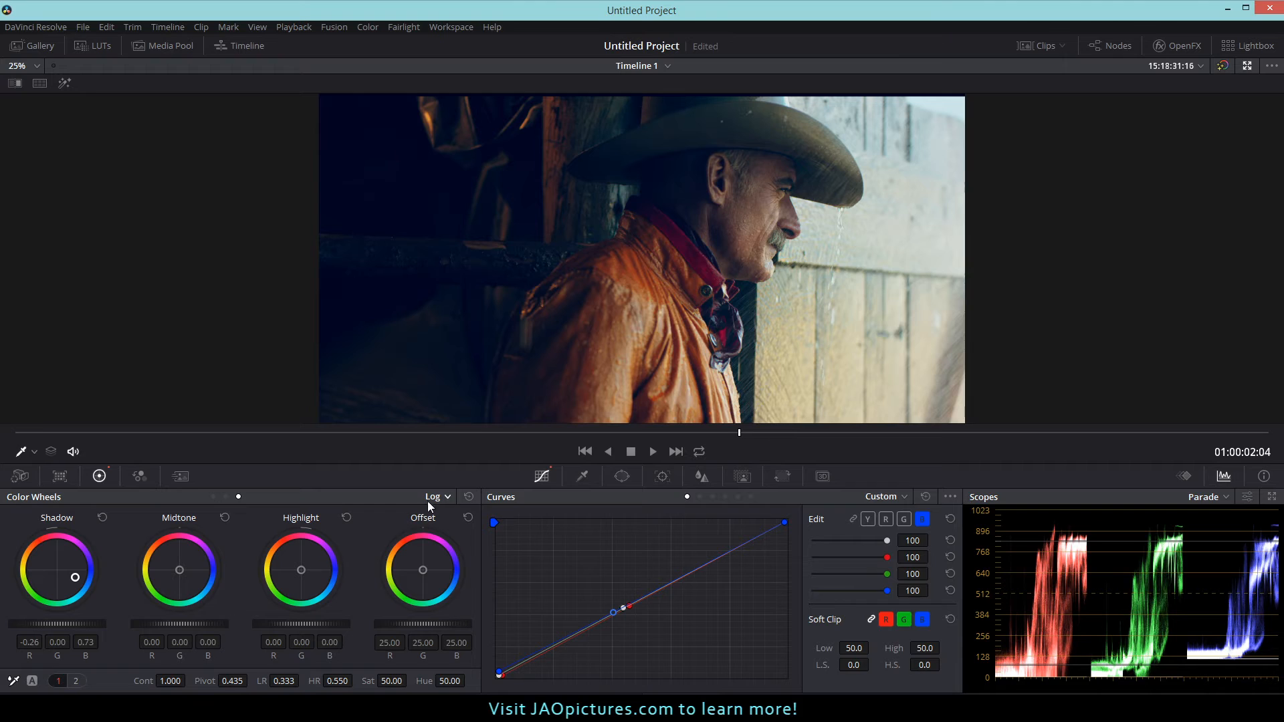
{"action": "left_click", "coordinate": [225, 497]}
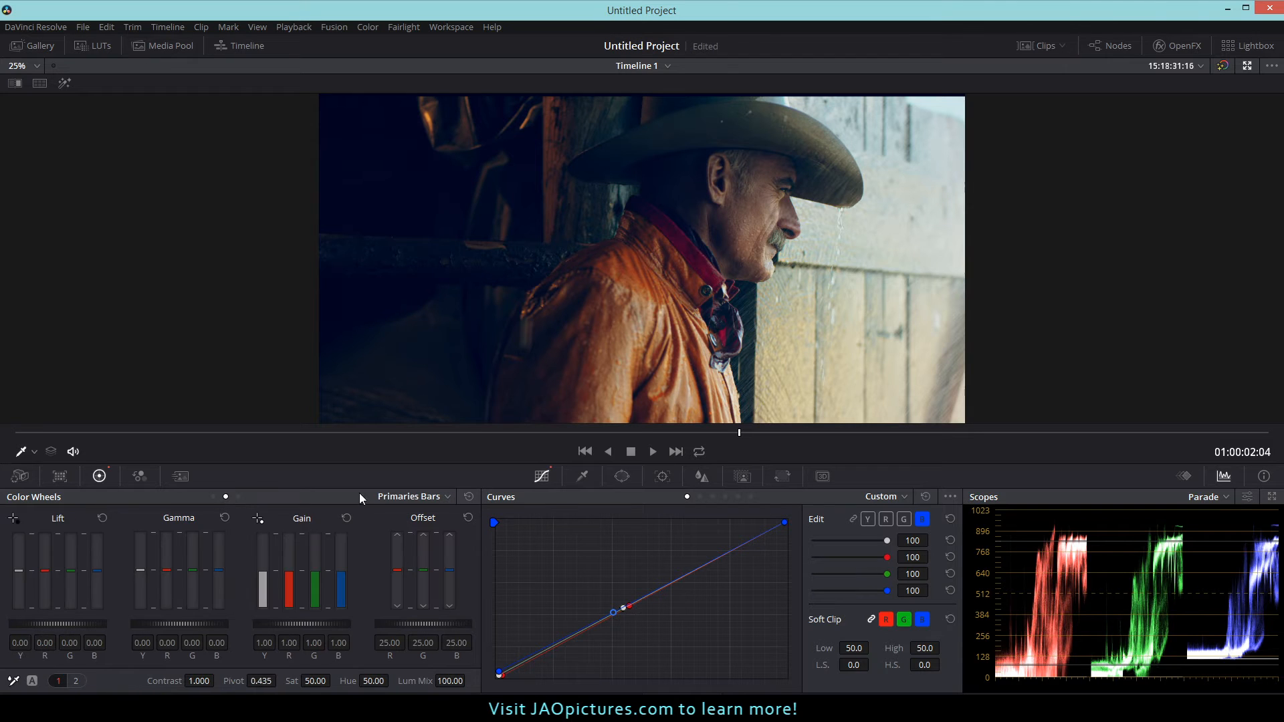
{"action": "left_click", "coordinate": [213, 497]}
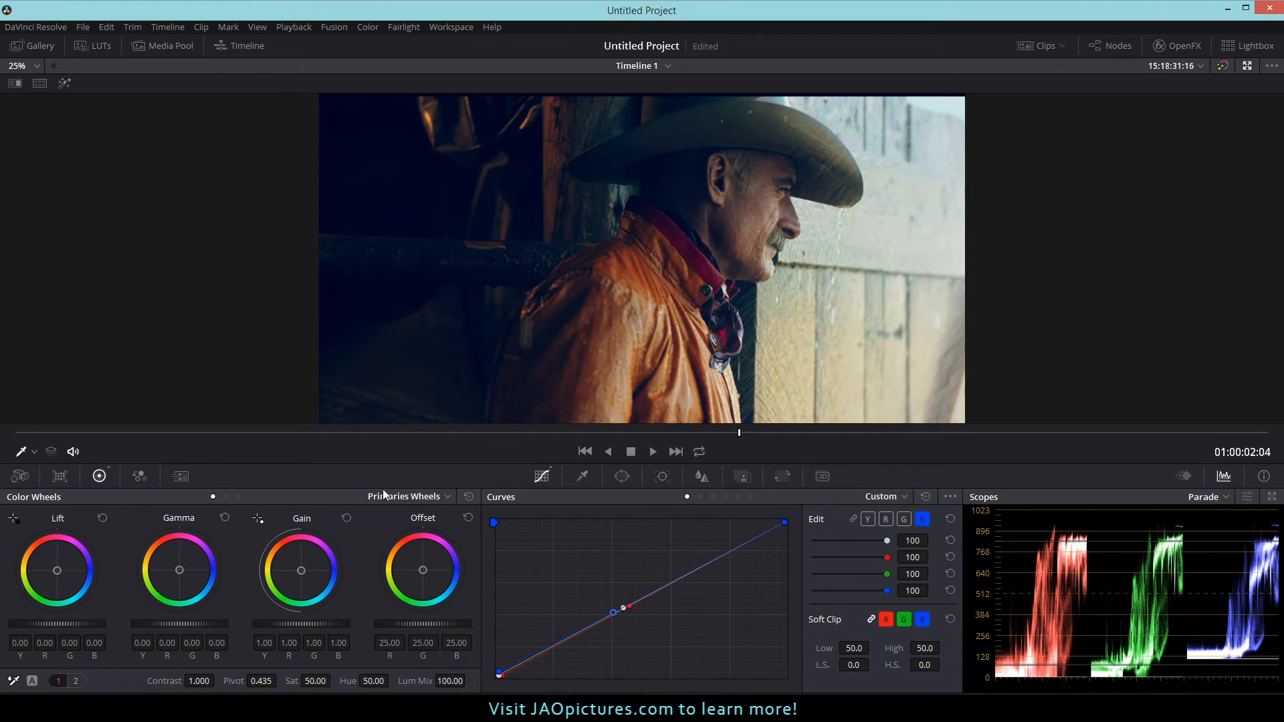
{"action": "left_click", "coordinate": [238, 497]}
{"action": "left_click_drag", "start_coordinate": [77, 580], "coordinate": [66, 575]}
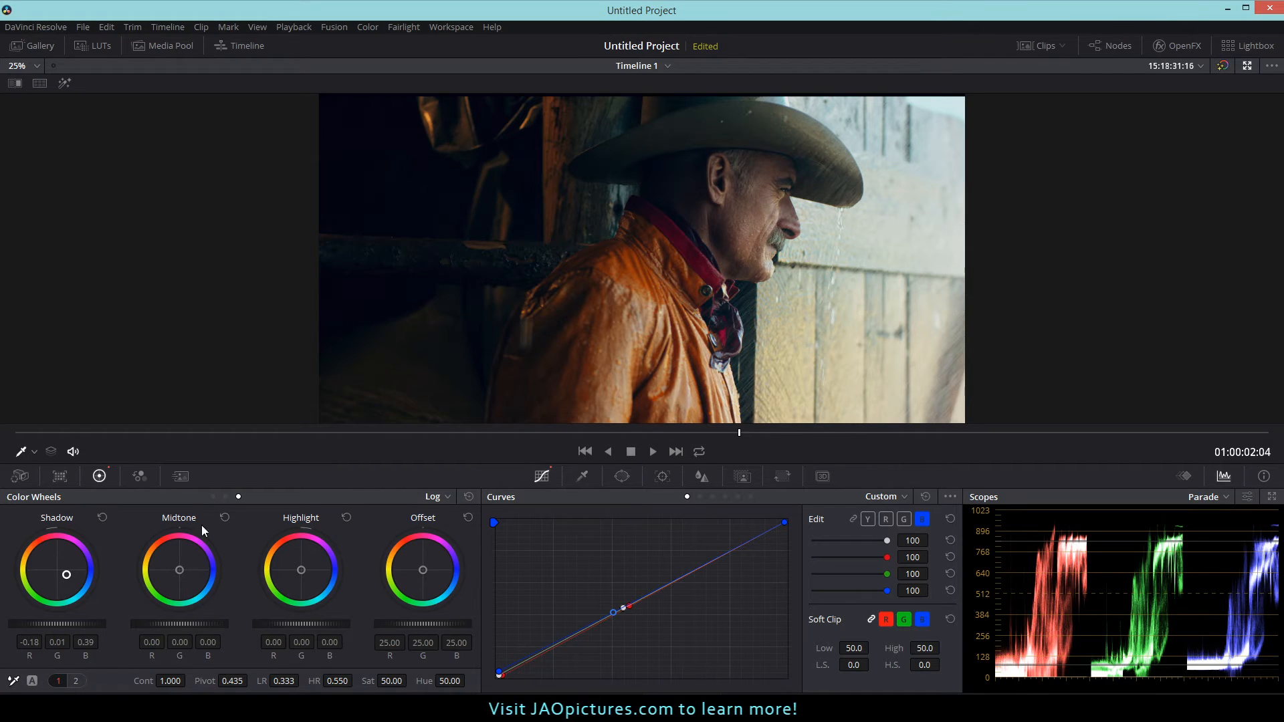
Step: Nudge the primary lift wheel very slightly toward blue, to about 0.01 blue, and return to the Log wheels
{"action": "left_click", "coordinate": [212, 496]}
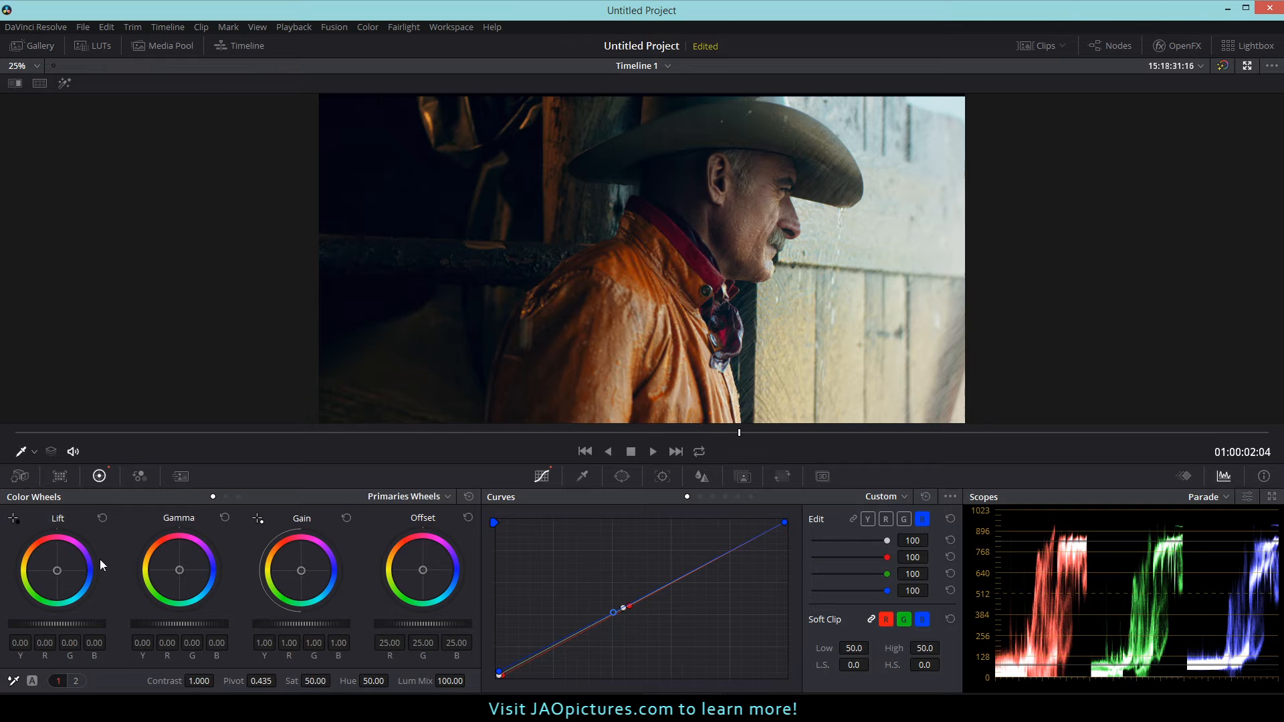
{"action": "left_click_drag", "start_coordinate": [57, 570], "coordinate": [59, 573]}
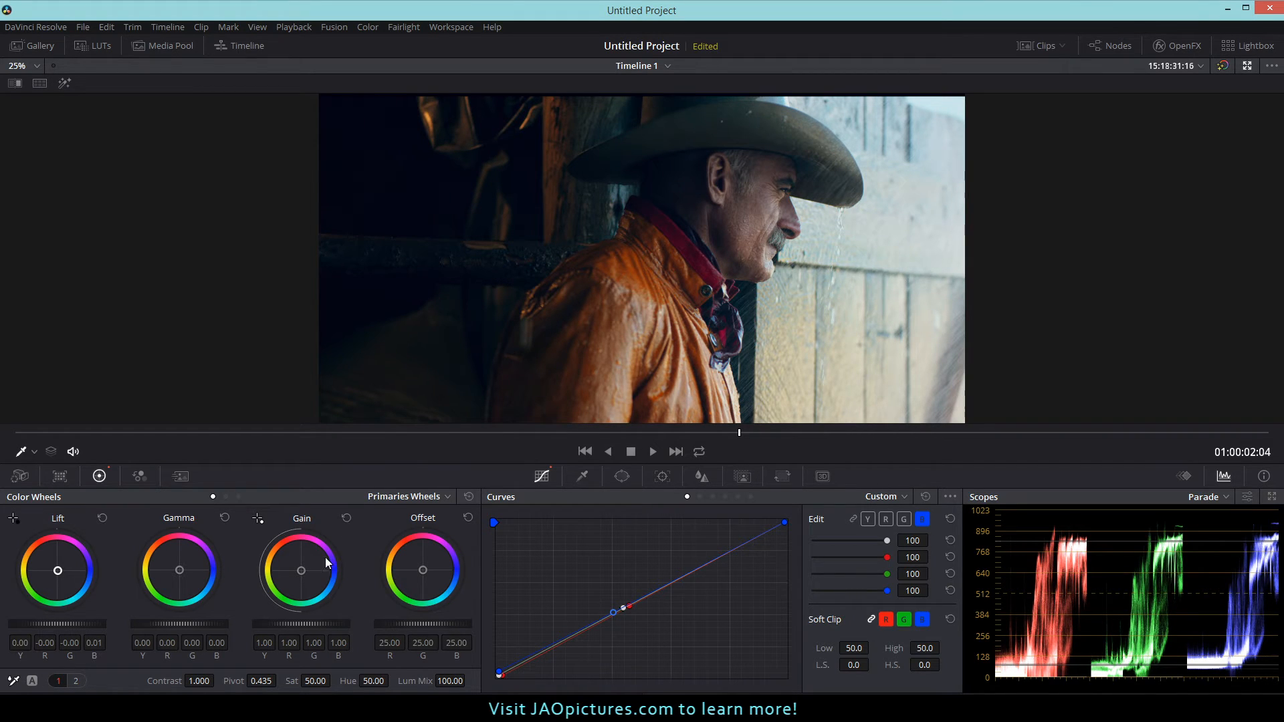
{"action": "left_click", "coordinate": [240, 496]}
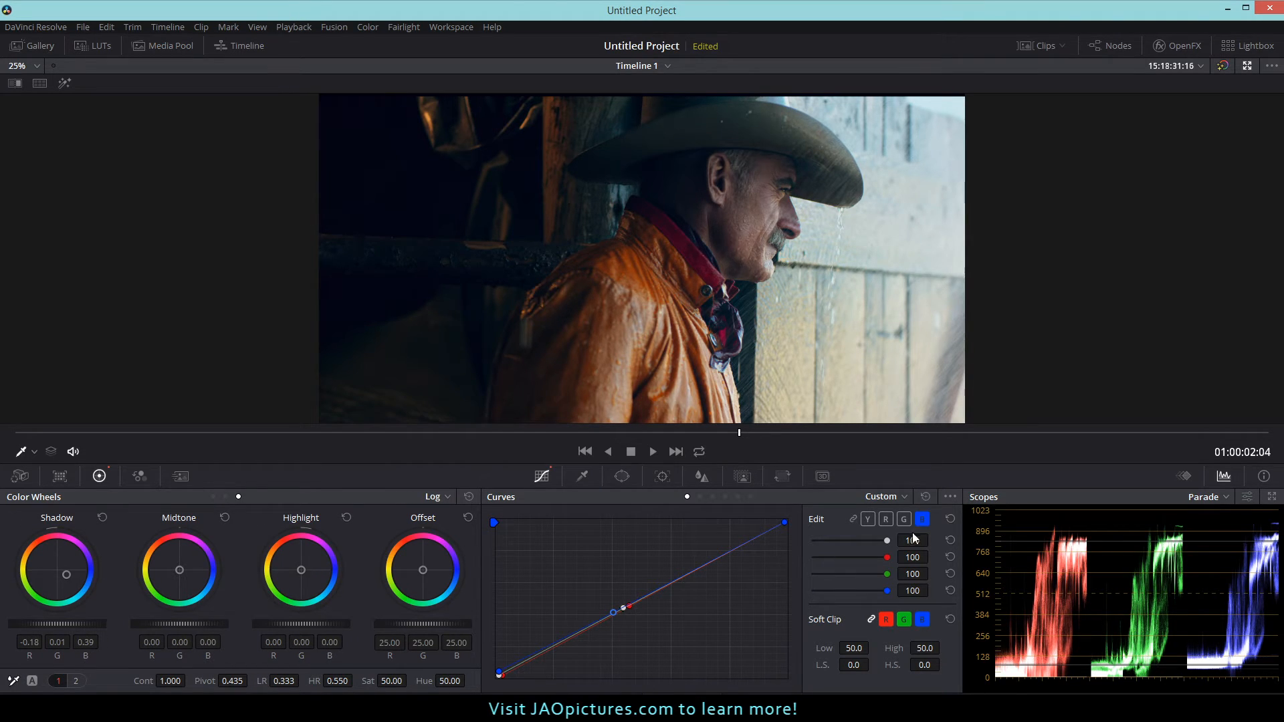
Step: Raise the red curve's midtone point slightly and lower the blue curve's white point slightly on the grade node
{"action": "left_click", "coordinate": [890, 522]}
{"action": "left_click_drag", "start_coordinate": [629, 607], "coordinate": [629, 606]}
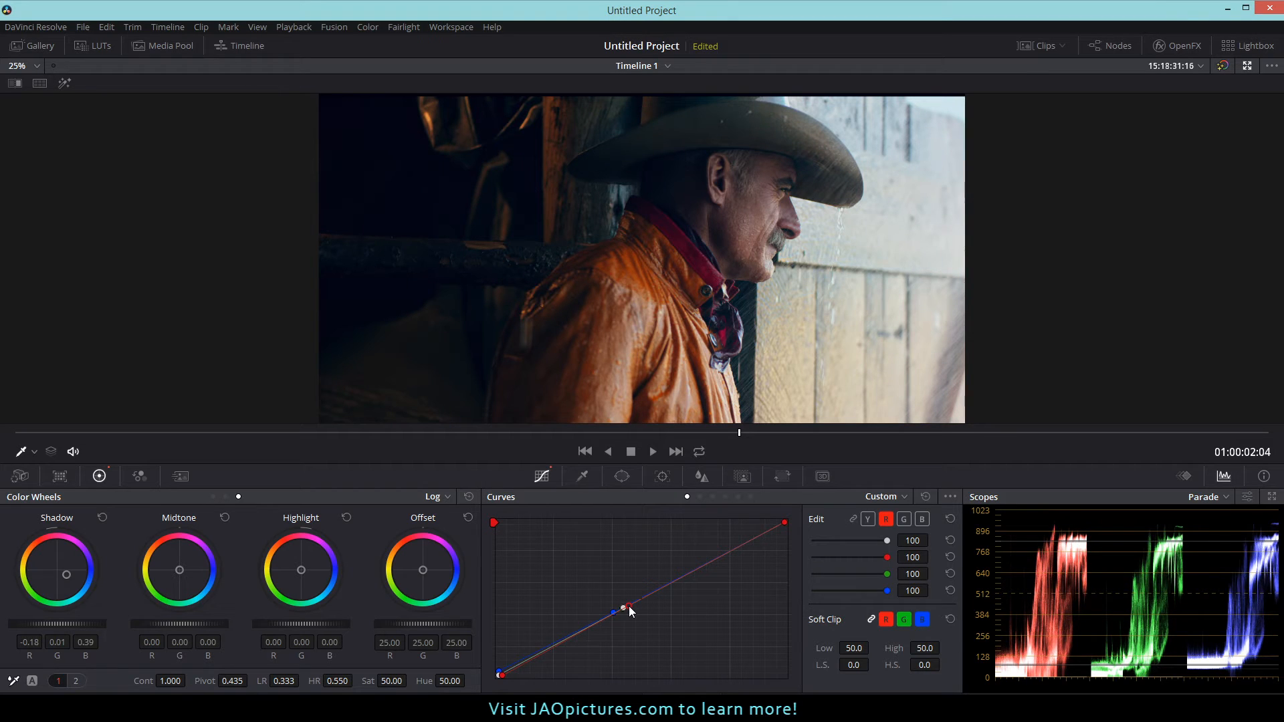
{"action": "left_click_drag", "start_coordinate": [629, 605], "coordinate": [631, 604]}
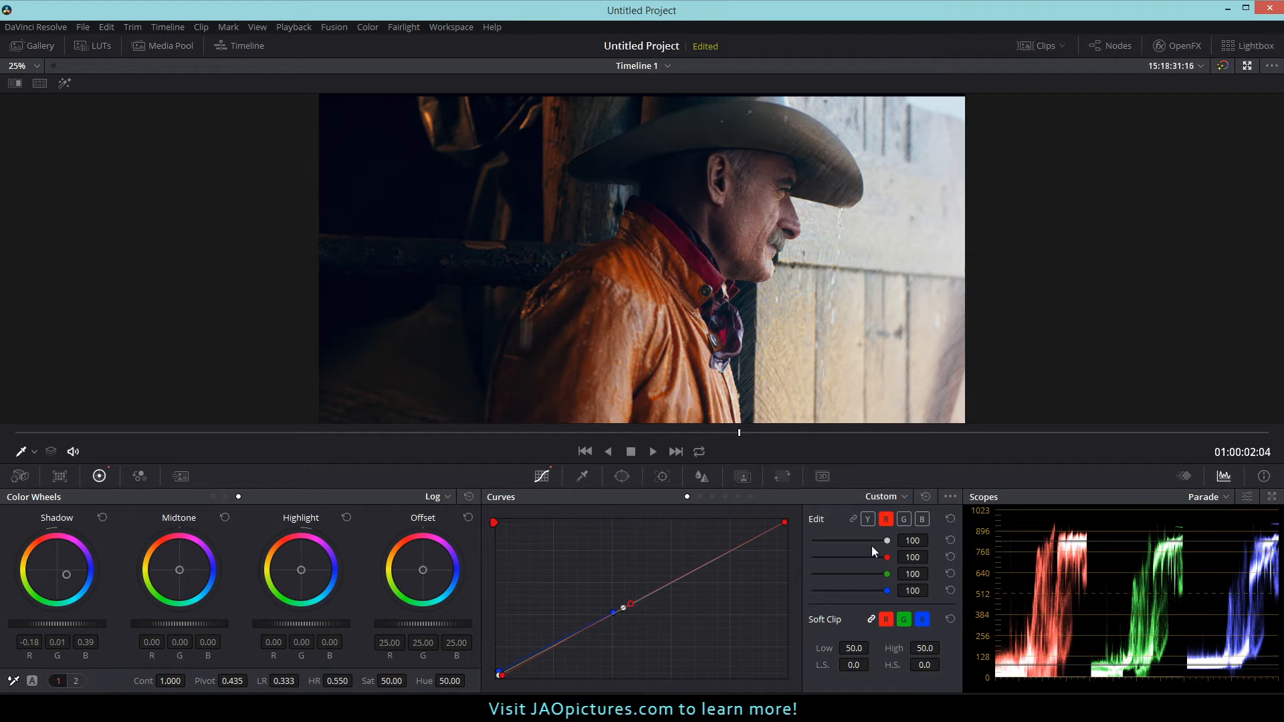
{"action": "left_click", "coordinate": [925, 520]}
{"action": "left_click_drag", "start_coordinate": [783, 523], "coordinate": [788, 525]}
Step: Warm the grade node by setting its color temperature to 160
{"action": "left_click", "coordinate": [225, 496]}
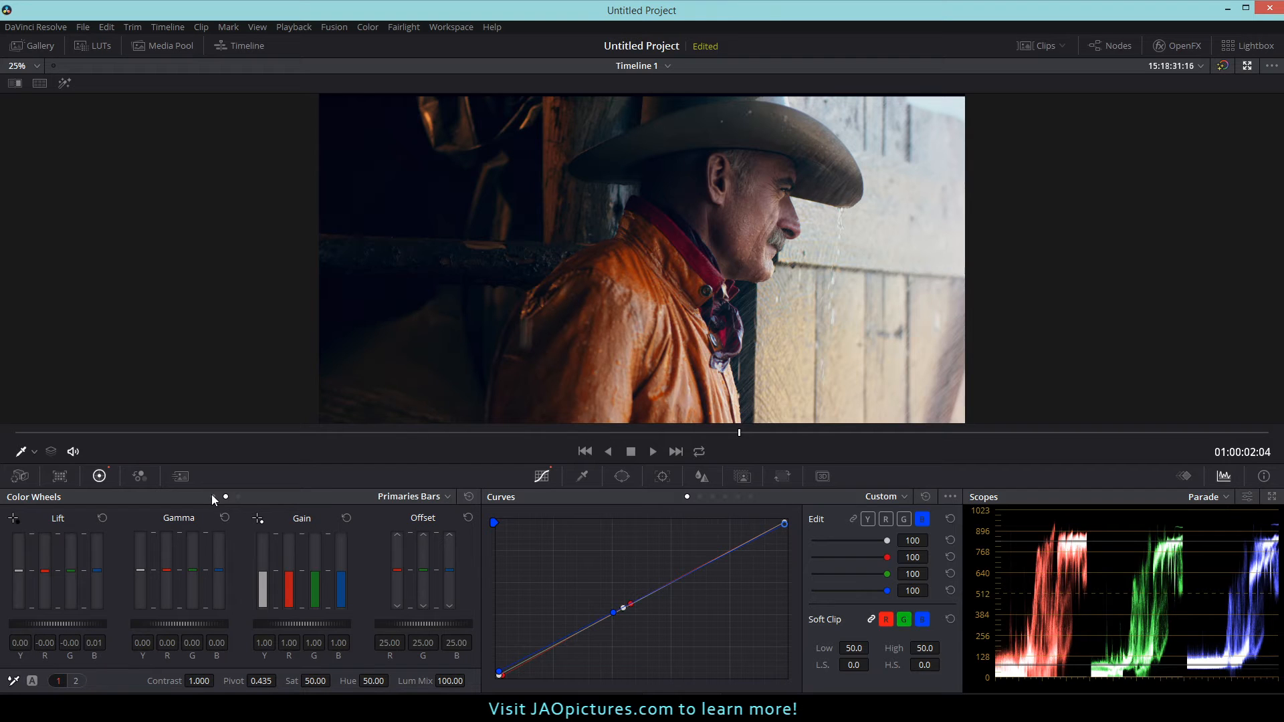
{"action": "left_click", "coordinate": [75, 681]}
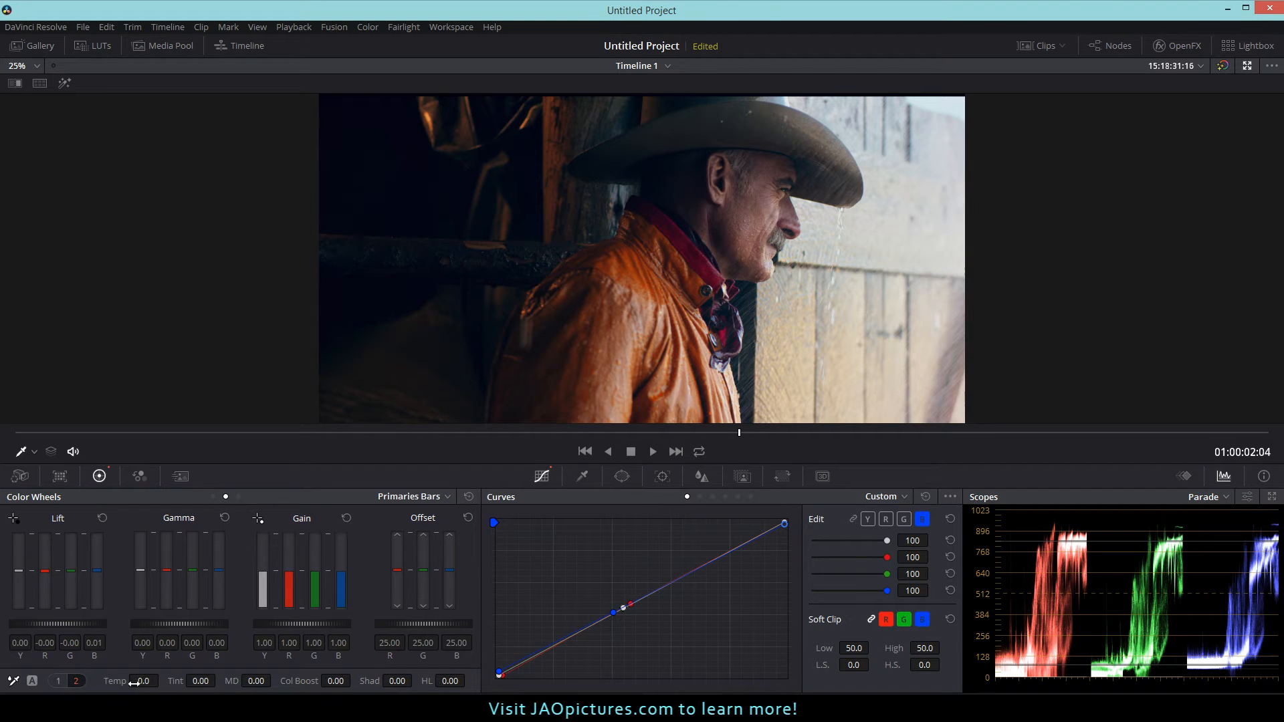
{"action": "left_click_drag", "start_coordinate": [143, 680], "coordinate": [163, 681]}
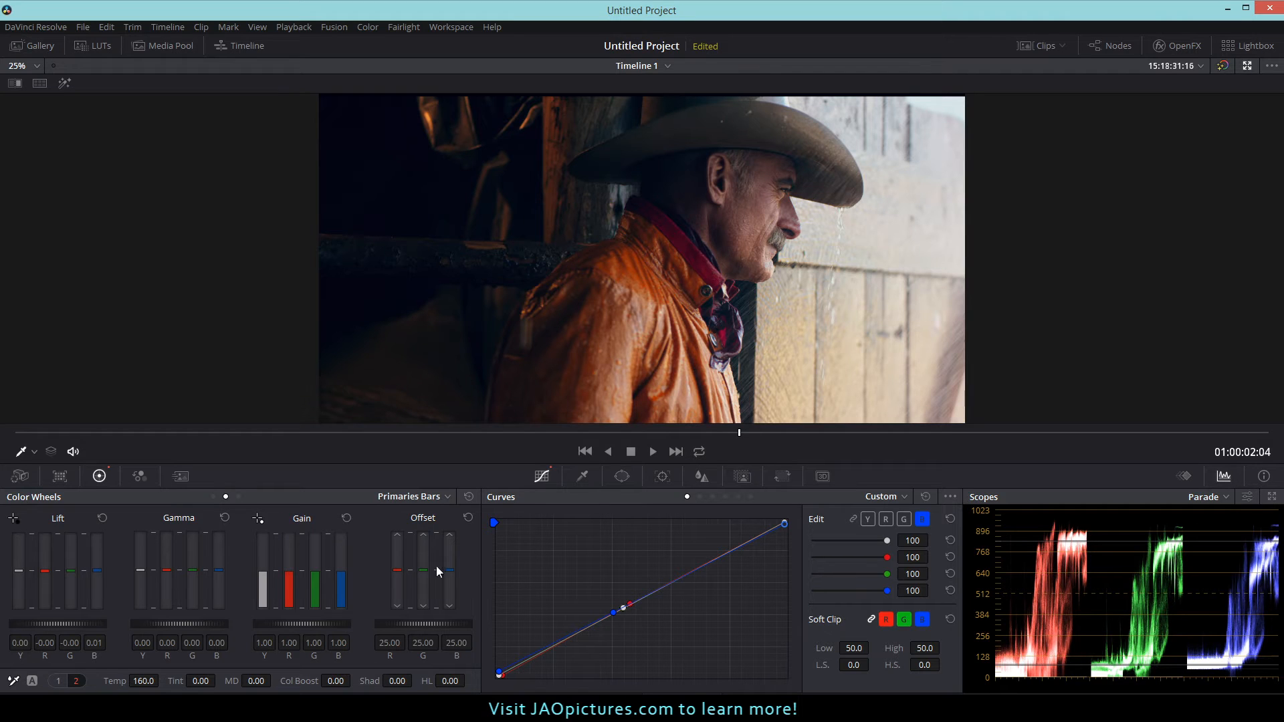
Step: Add a serial node after the grade node and label it "expo ii"
{"action": "left_click", "coordinate": [1246, 65]}
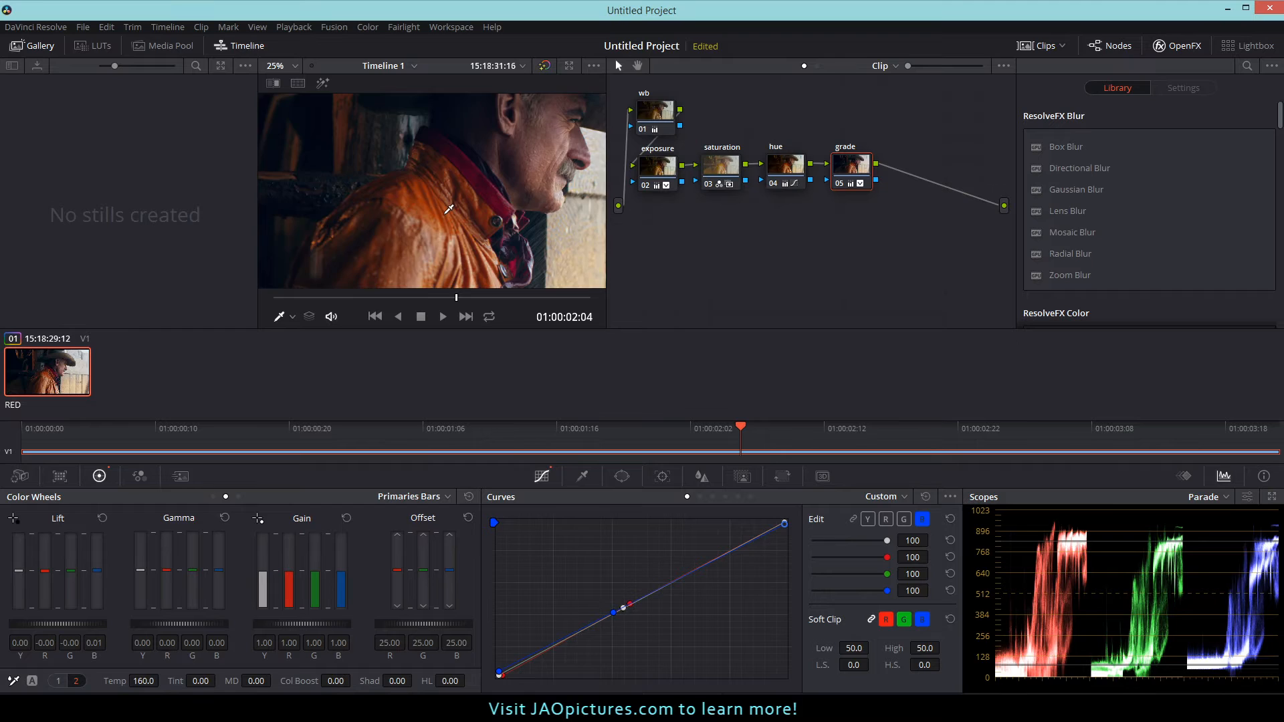
{"action": "scroll", "coordinate": [448, 209], "scroll_direction": "down", "scroll_amount": 5}
{"action": "scroll", "coordinate": [448, 210], "scroll_direction": "up", "scroll_amount": 3}
{"action": "scroll", "coordinate": [448, 209], "scroll_direction": "down", "scroll_amount": 1}
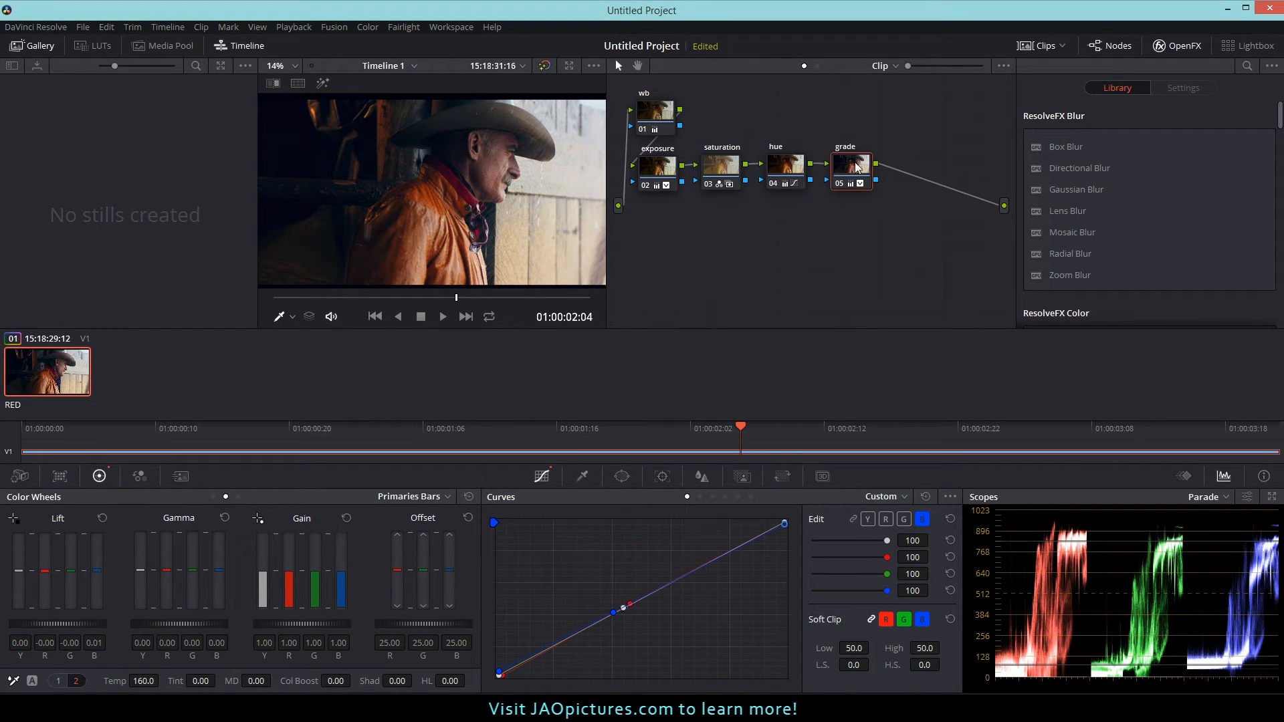
{"action": "mouse_move", "coordinate": [858, 167]}
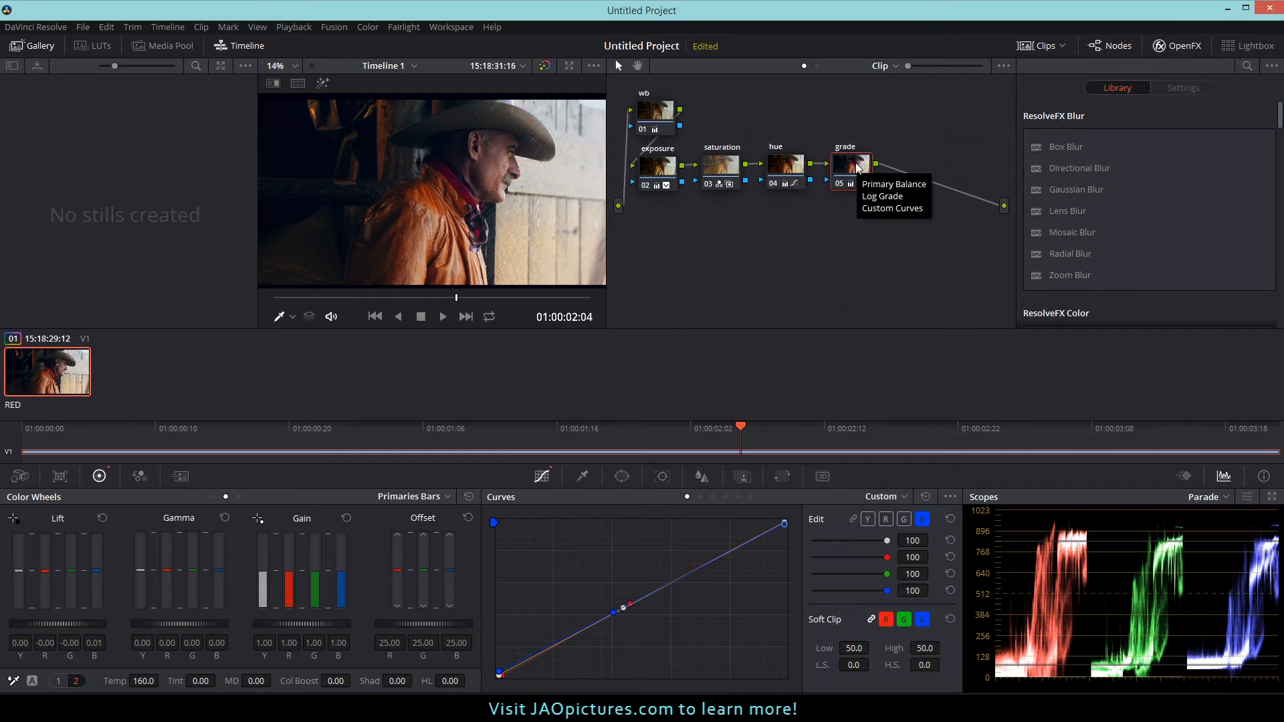
{"action": "right_click", "coordinate": [918, 163]}
{"action": "left_click", "coordinate": [945, 194]}
{"action": "type", "text": "ex"}
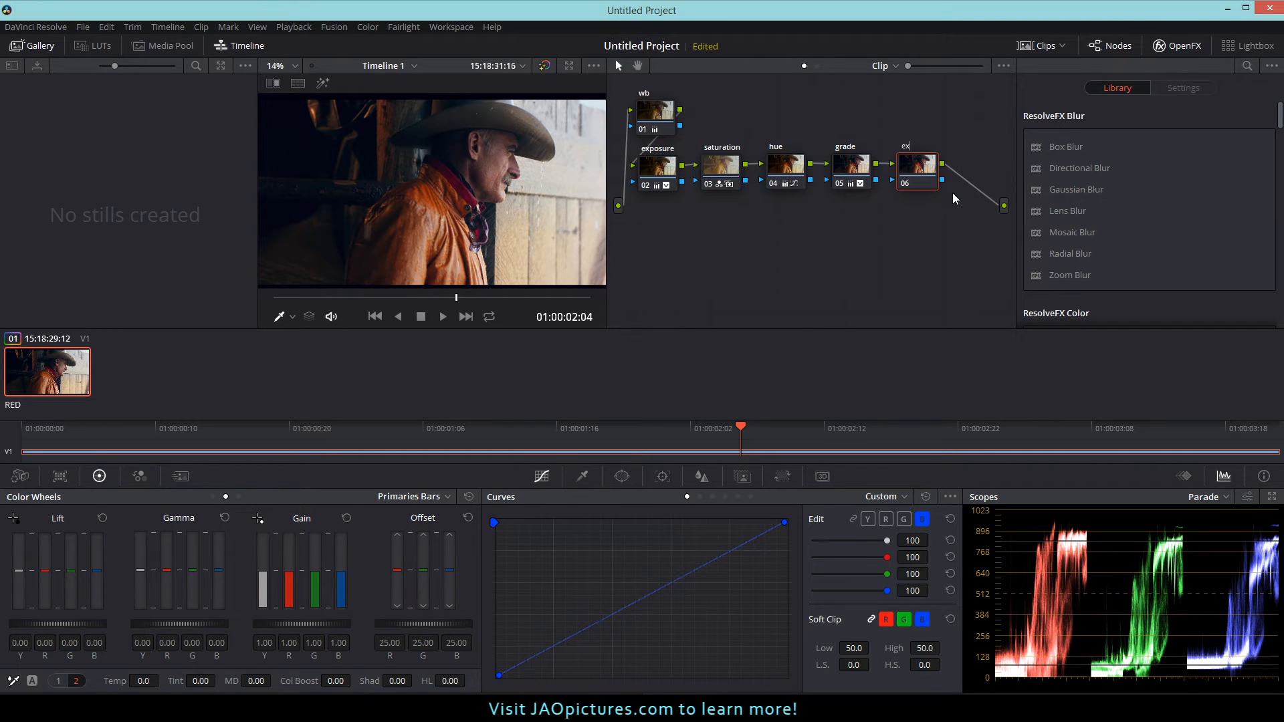
{"action": "type", "text": "po"}
{"action": "key", "text": "Return"}
Step: Add a midtone point to the expo ii node's luminance curve, raise it slightly, and set the highlights to -9
{"action": "left_click", "coordinate": [569, 65]}
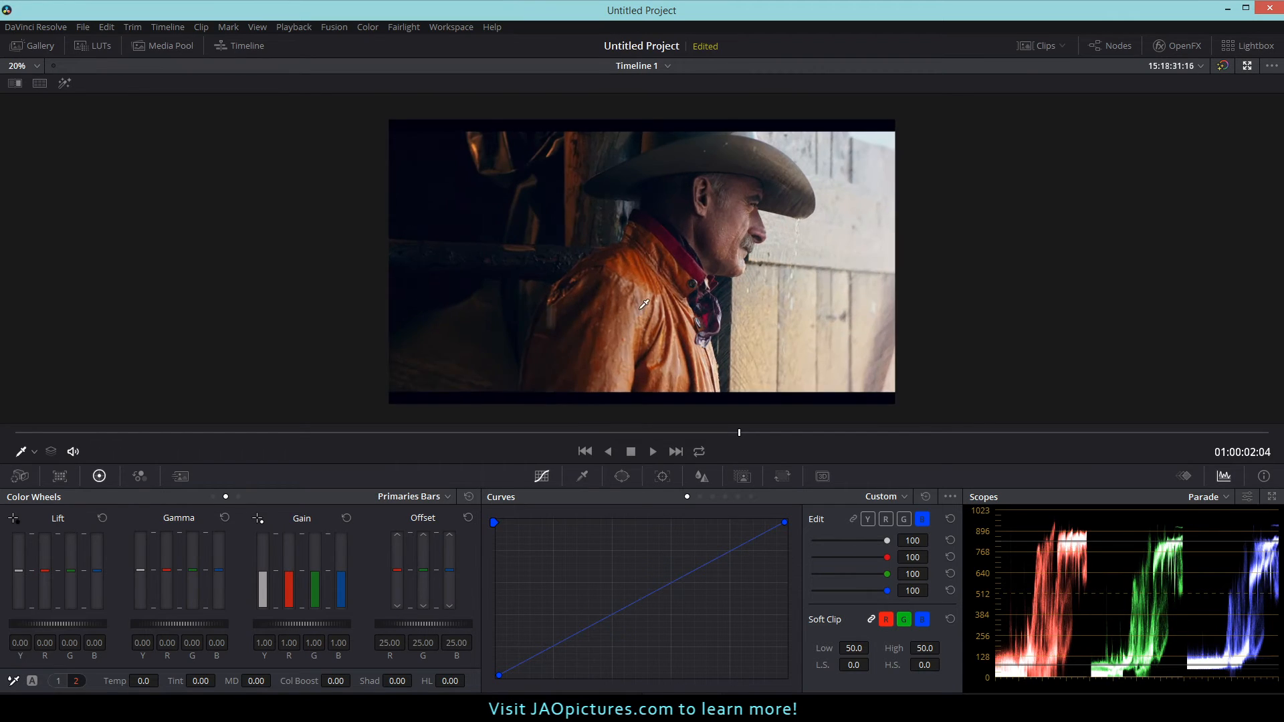
{"action": "scroll", "coordinate": [644, 304], "scroll_direction": "up", "scroll_amount": 2}
{"action": "left_click", "coordinate": [867, 520]}
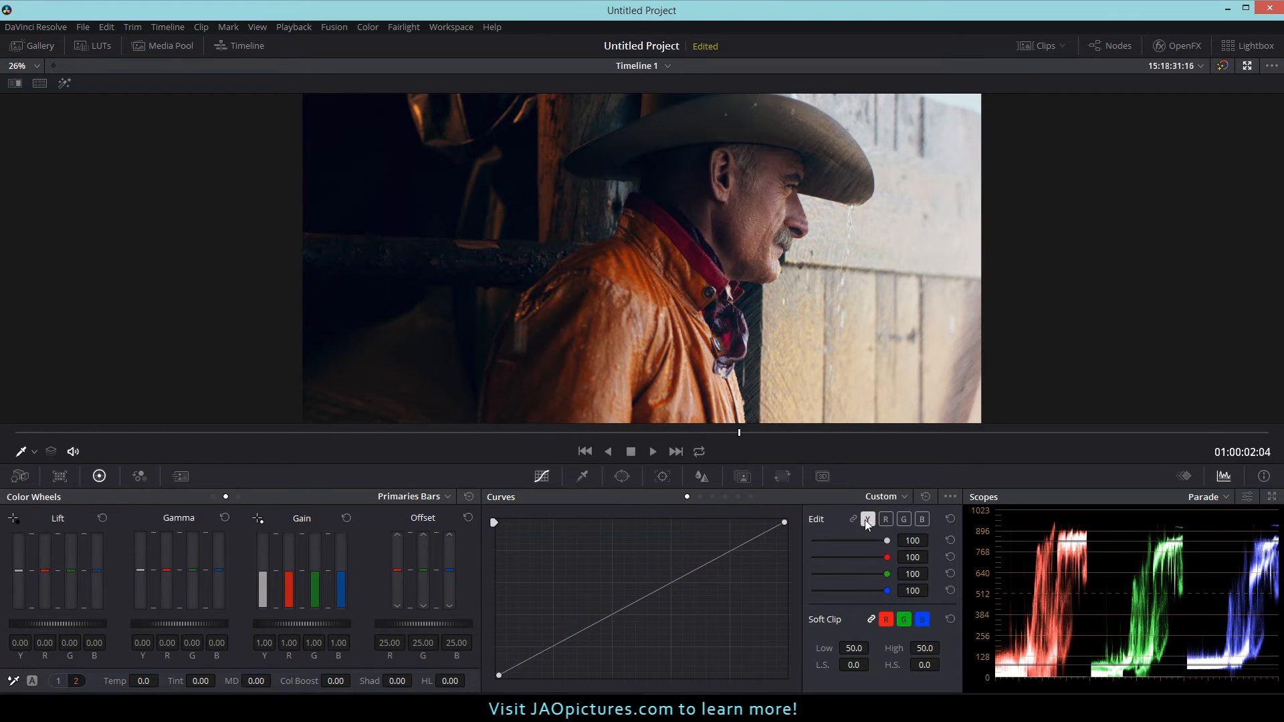
{"action": "left_click", "coordinate": [611, 615]}
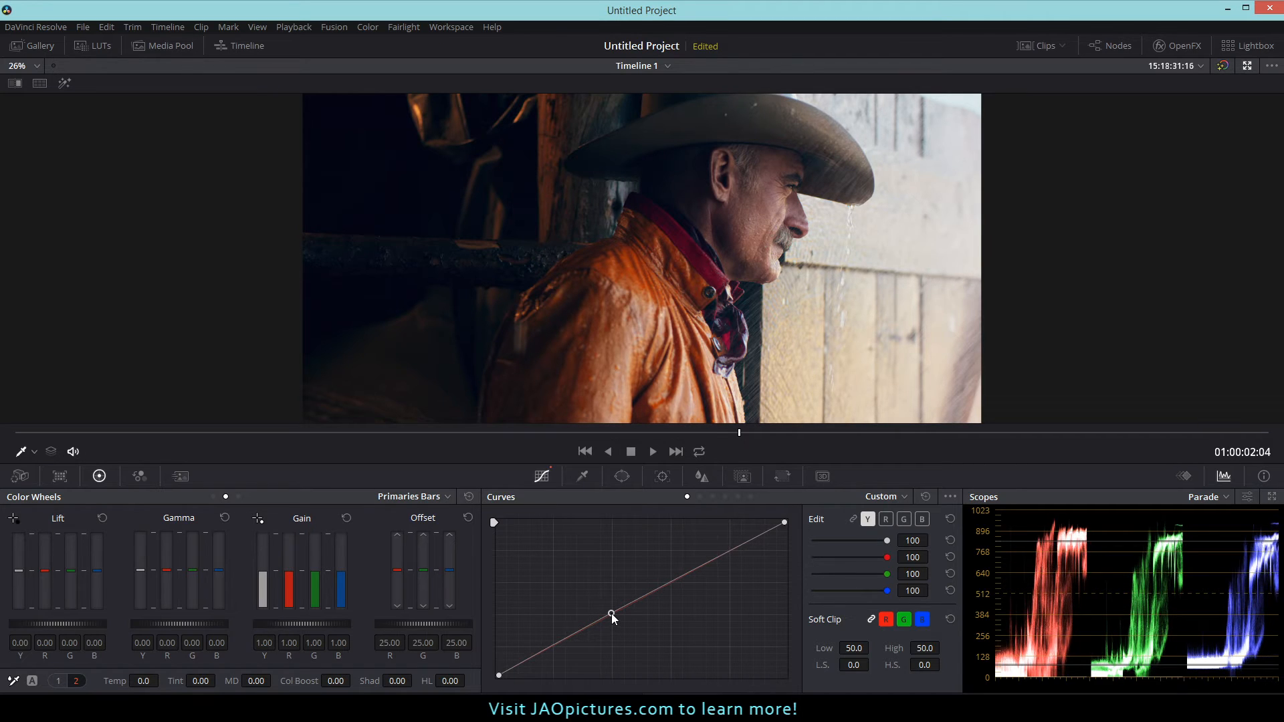
{"action": "left_click_drag", "start_coordinate": [611, 613], "coordinate": [611, 612]}
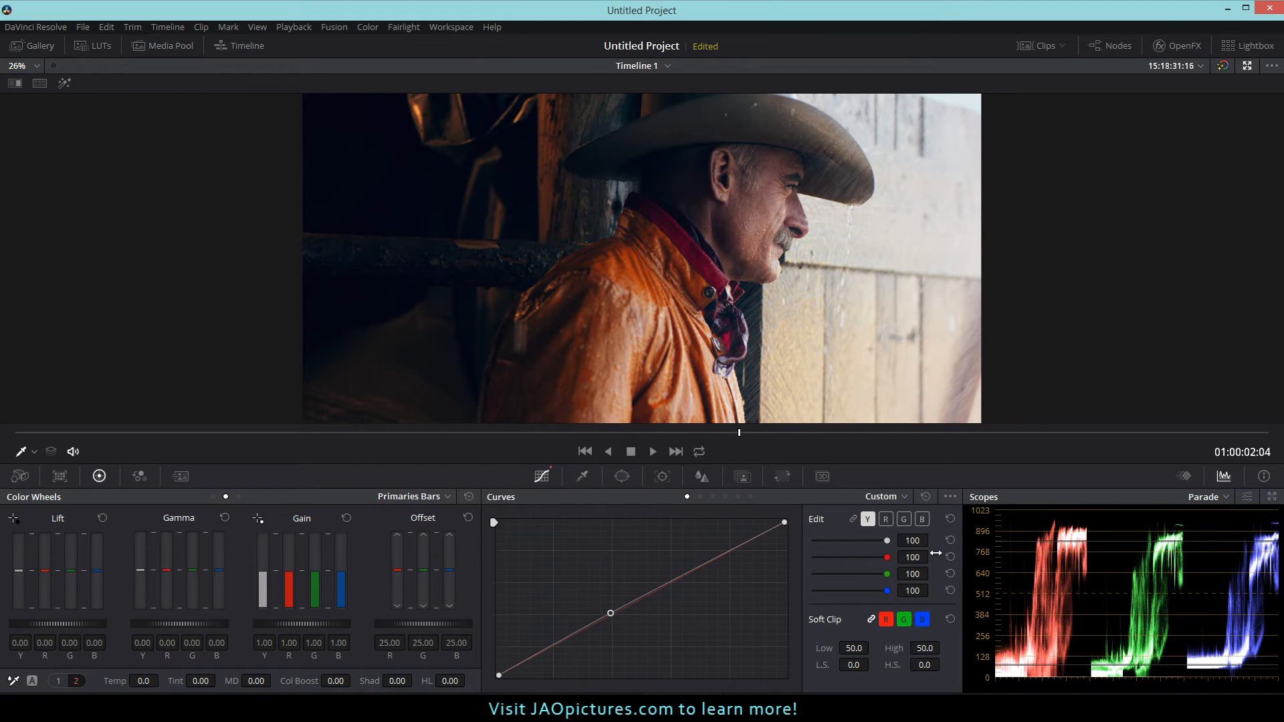
{"action": "left_click_drag", "start_coordinate": [430, 684], "coordinate": [416, 684]}
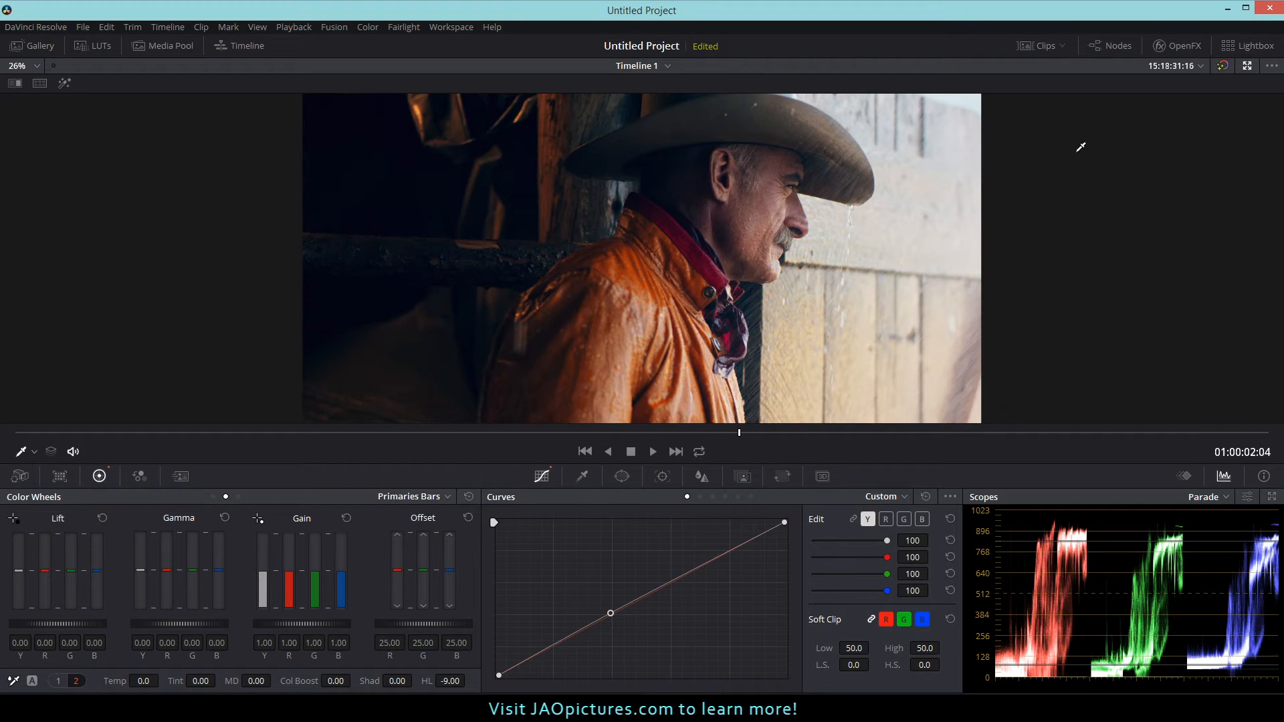
Step: Add a serial node after expo ii, place it below the first row of nodes and label it "skin"
{"action": "left_click", "coordinate": [1247, 65]}
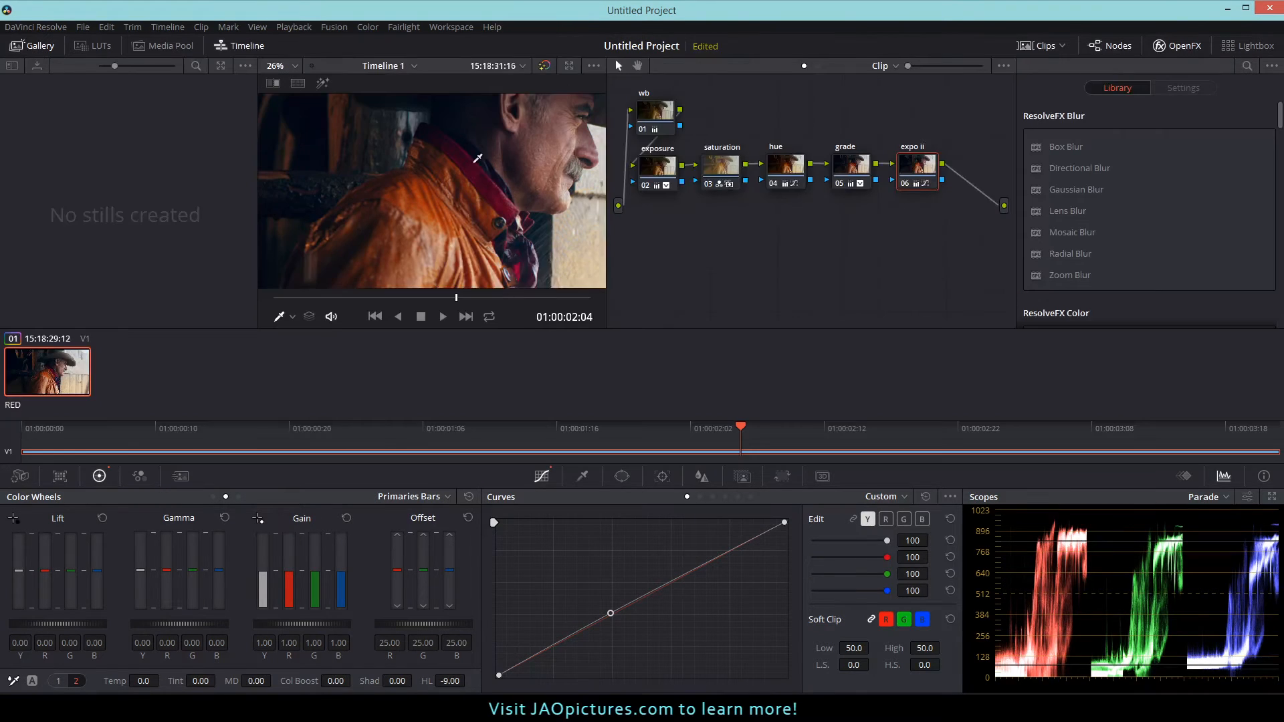
{"action": "scroll", "coordinate": [457, 169], "scroll_direction": "down", "scroll_amount": 2}
{"action": "scroll", "coordinate": [457, 169], "scroll_direction": "up", "scroll_amount": 1}
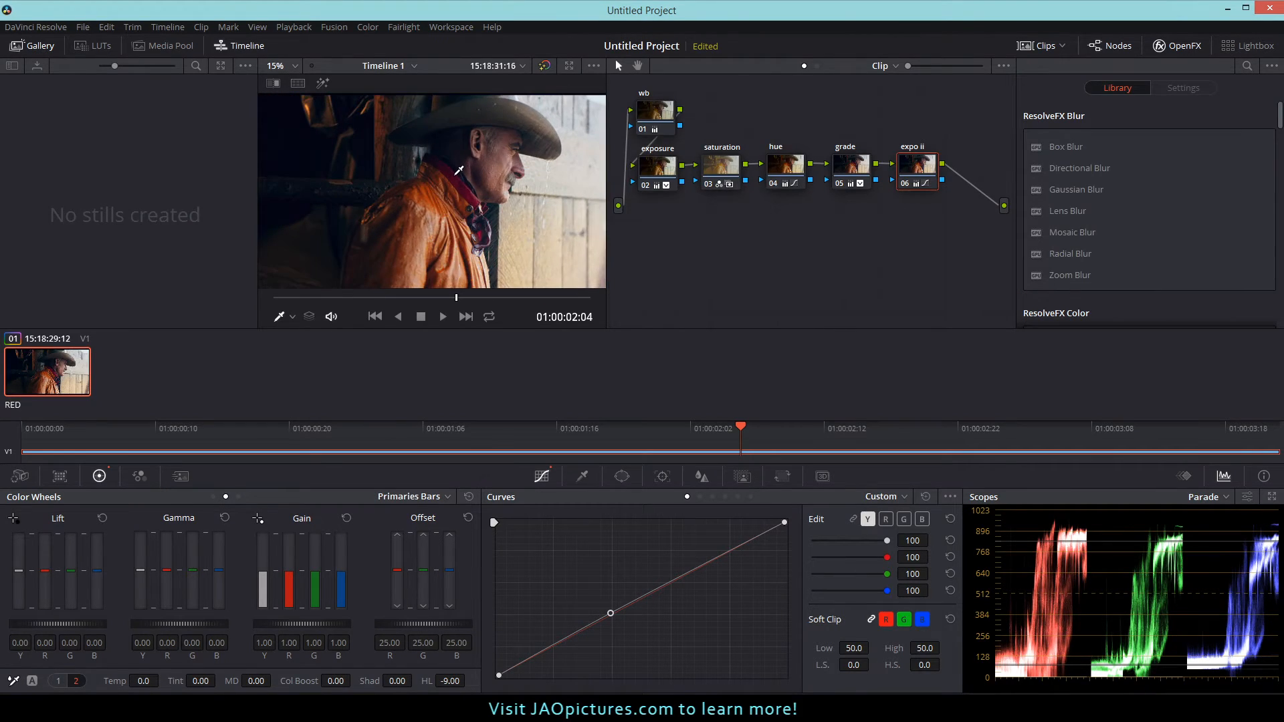
{"action": "scroll", "coordinate": [458, 170], "scroll_direction": "down", "scroll_amount": 1}
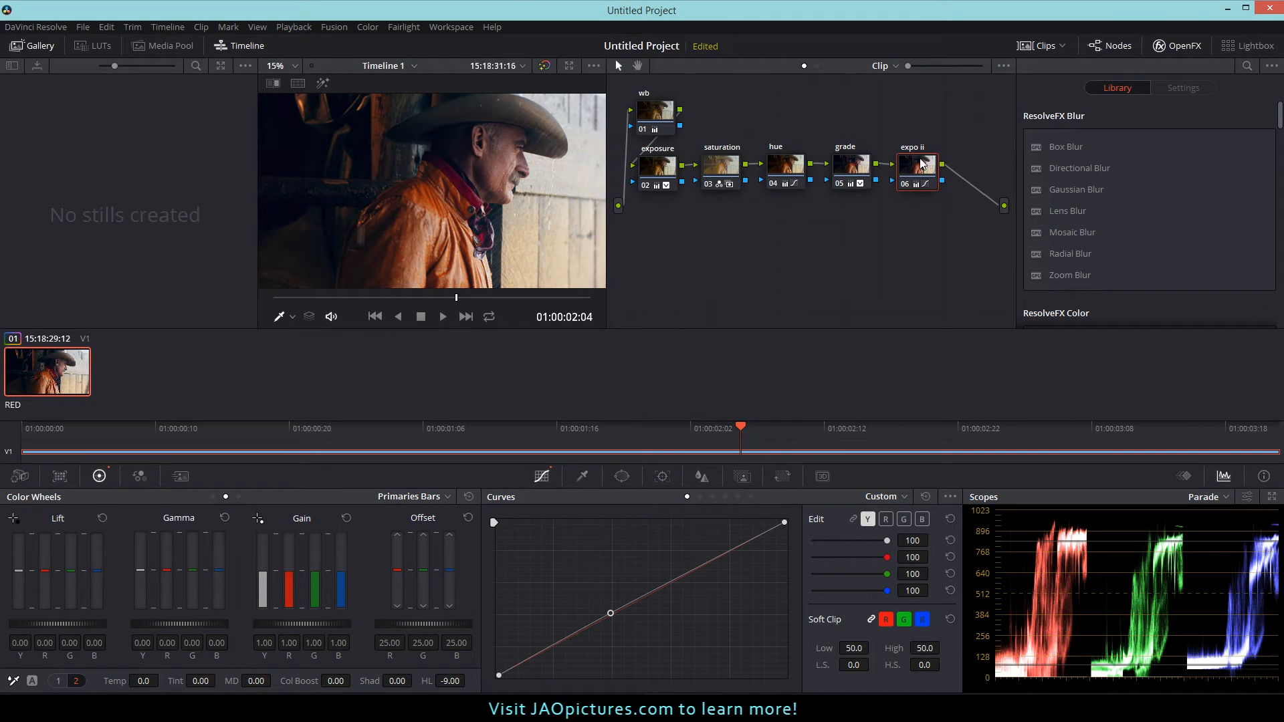
{"action": "key", "text": "alt+s"}
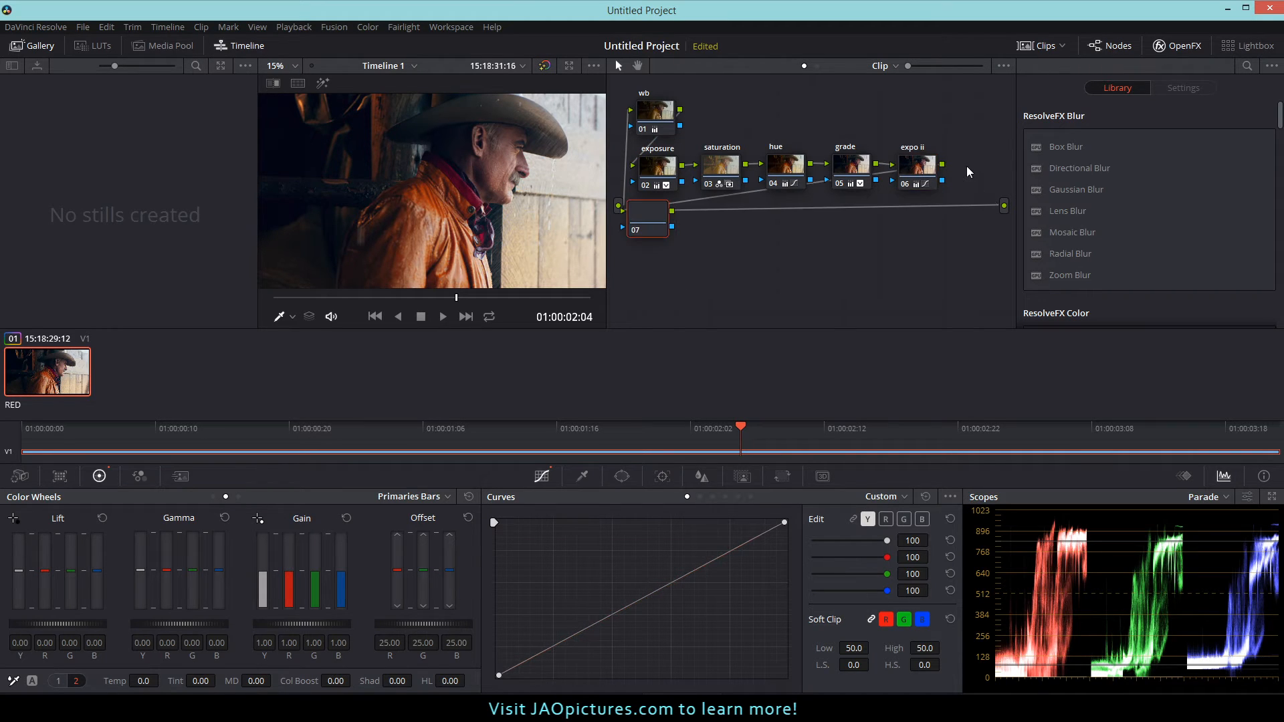
{"action": "left_click_drag", "start_coordinate": [652, 207], "coordinate": [696, 230]}
{"action": "right_click", "coordinate": [697, 232]}
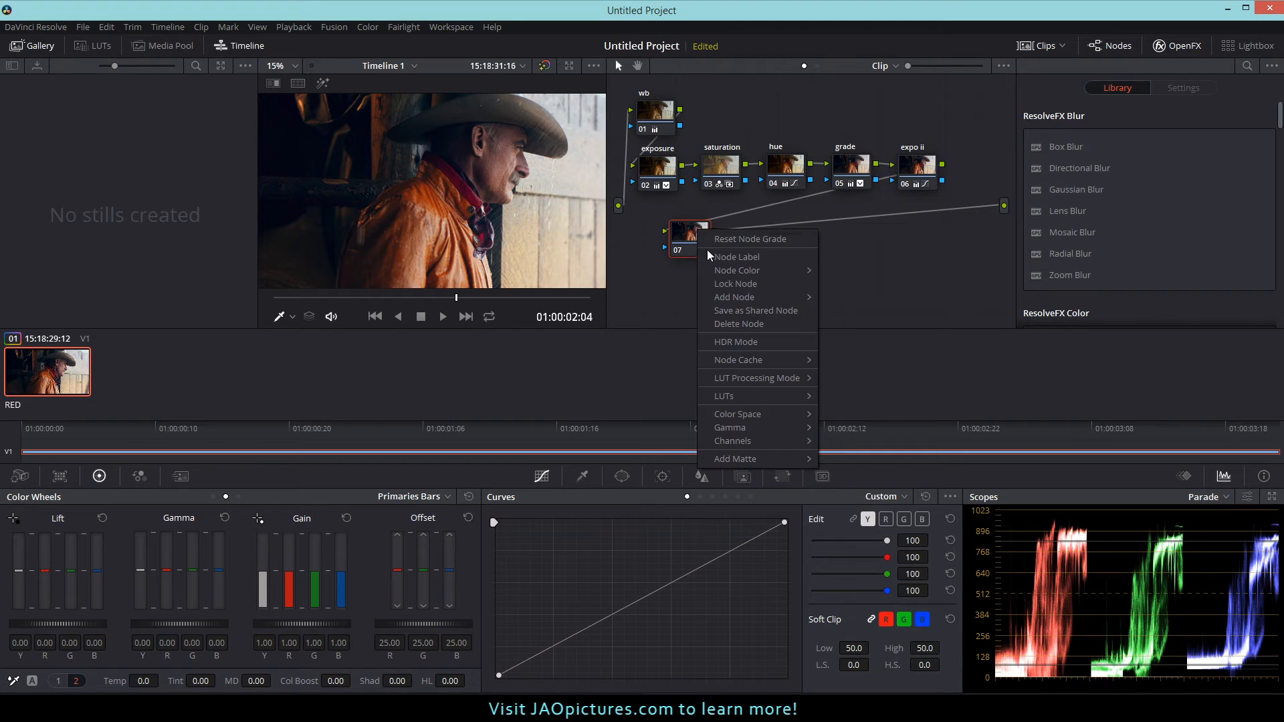
{"action": "left_click", "coordinate": [717, 258]}
{"action": "type", "text": "skin"}
{"action": "key", "text": "Return"}
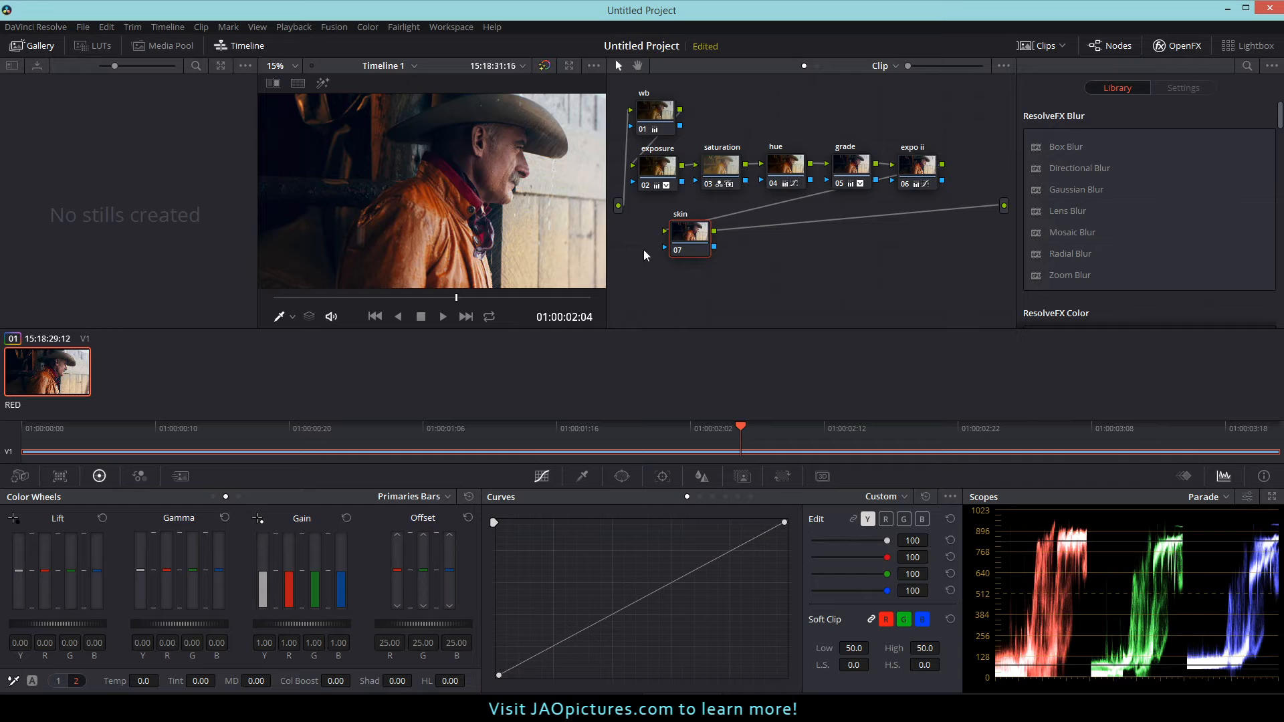
Step: Sample the man's facial skin tone with the HSL qualifier on the skin node and turn on the highlight view
{"action": "left_click", "coordinate": [582, 476]}
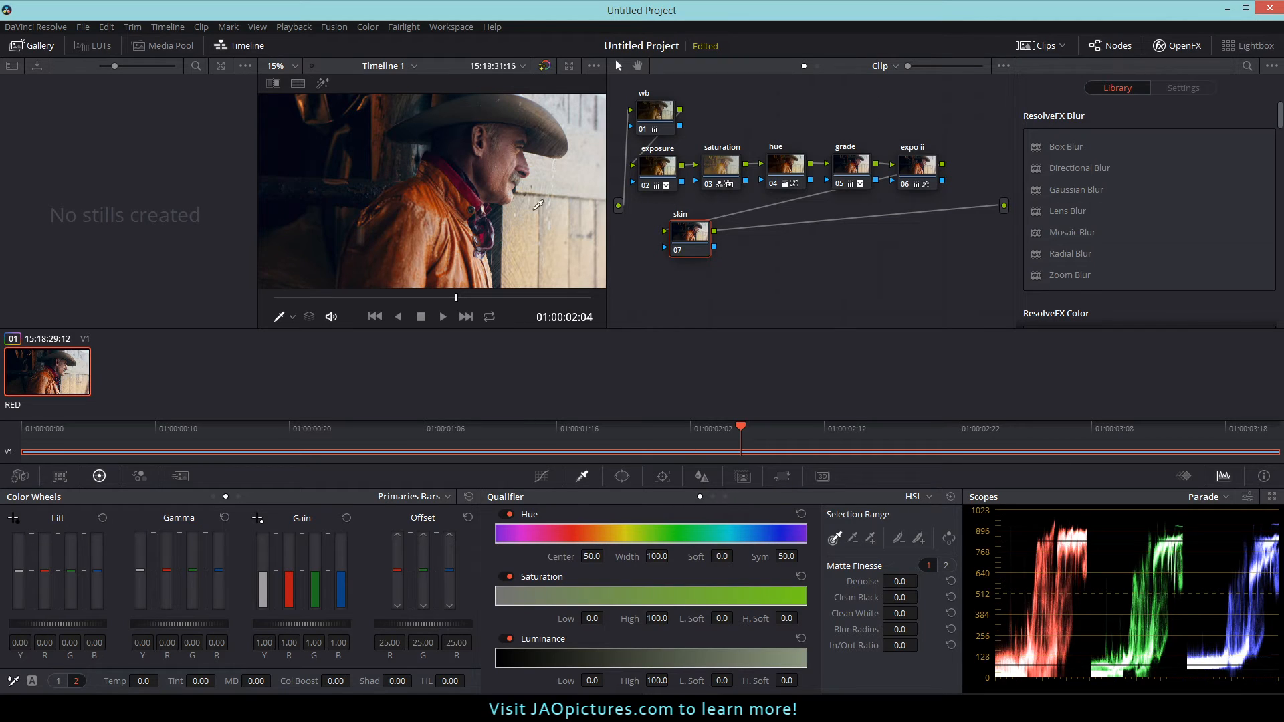
{"action": "left_click", "coordinate": [512, 147]}
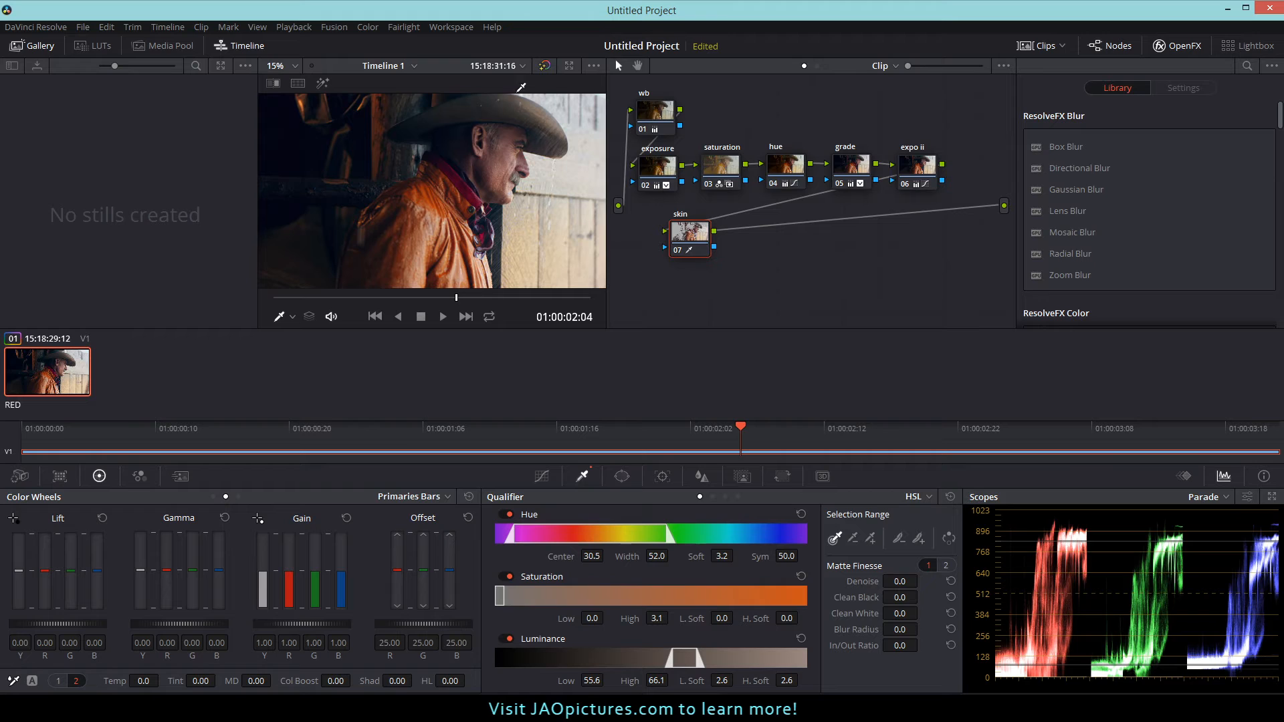
{"action": "left_click", "coordinate": [323, 85]}
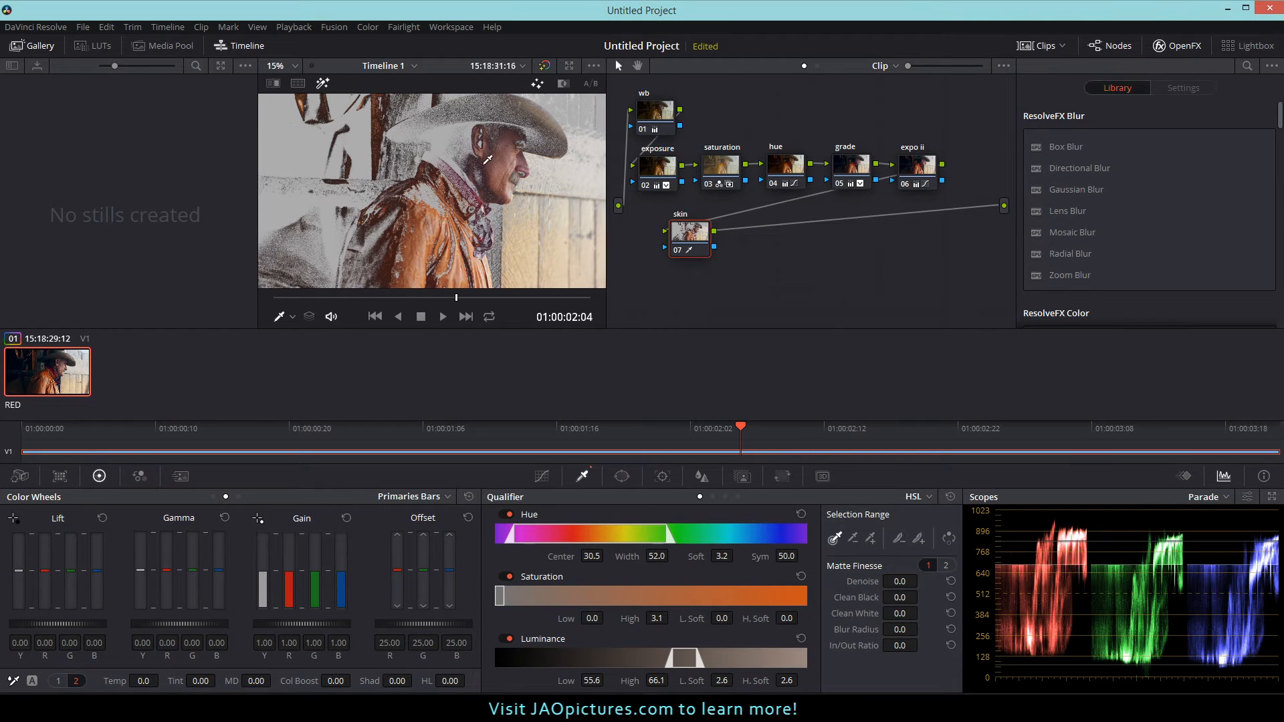
{"action": "left_click", "coordinate": [571, 64]}
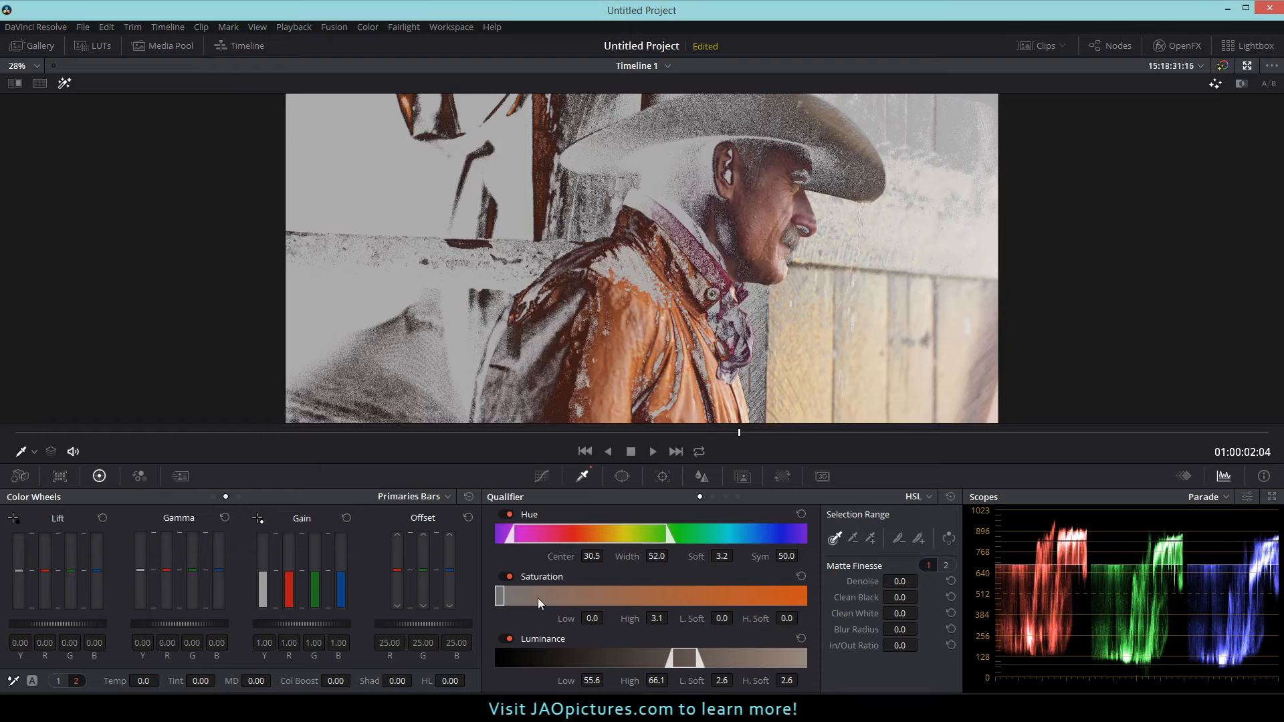
Step: Narrow the skin key to saturation low 0.5 and high 2.1, hue width 15.1 and luminance low 57.0
{"action": "left_click_drag", "start_coordinate": [592, 618], "coordinate": [672, 618]}
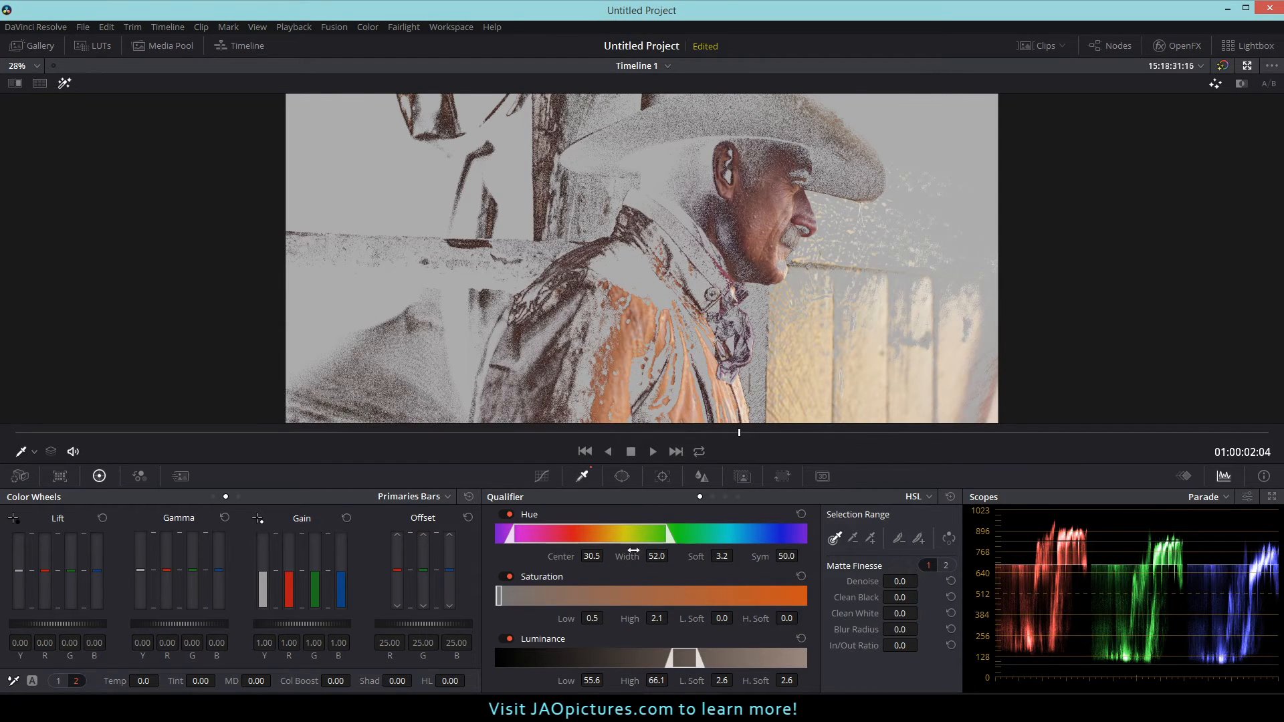
{"action": "left_click_drag", "start_coordinate": [656, 556], "coordinate": [633, 556]}
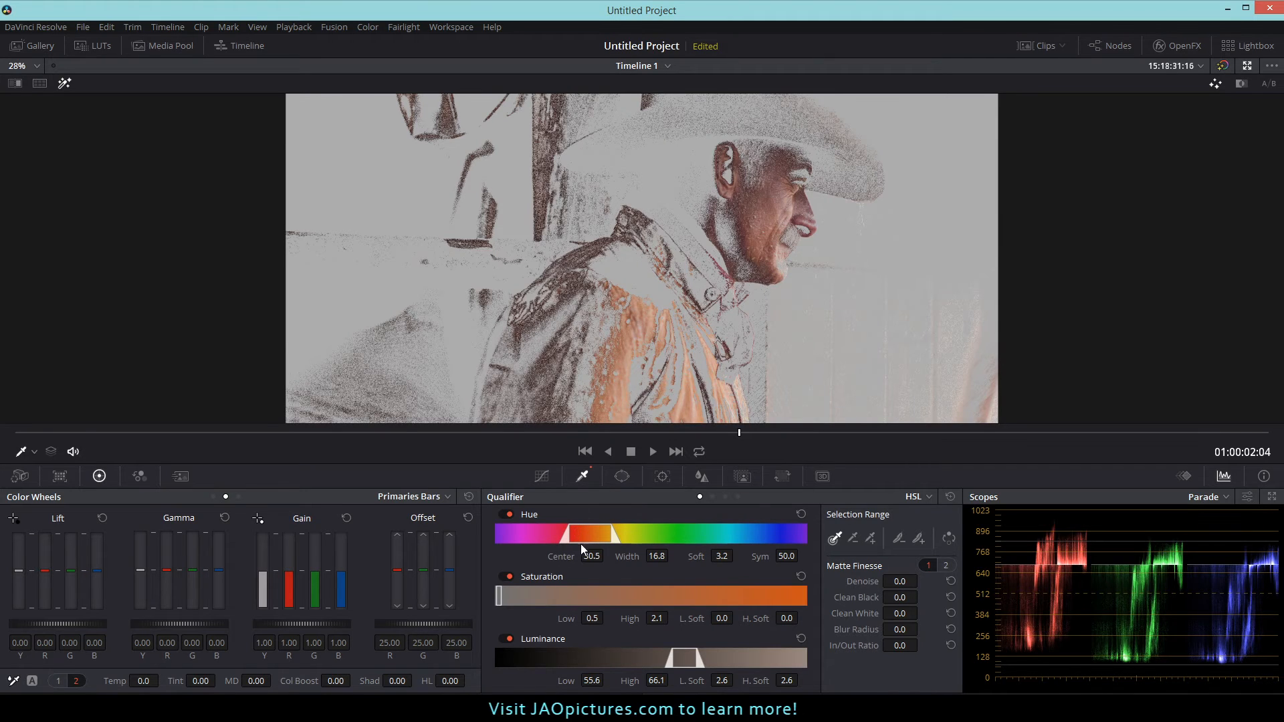
{"action": "left_click_drag", "start_coordinate": [627, 557], "coordinate": [626, 556]}
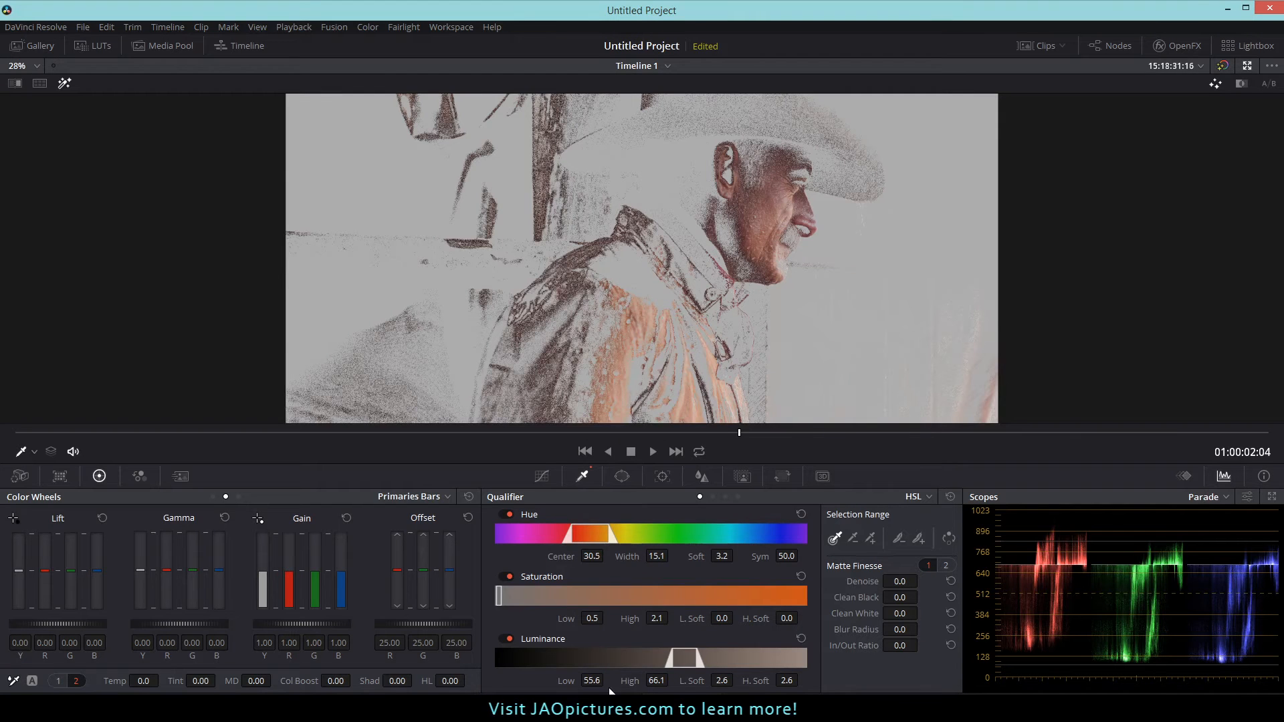
{"action": "left_click_drag", "start_coordinate": [615, 681], "coordinate": [605, 681]}
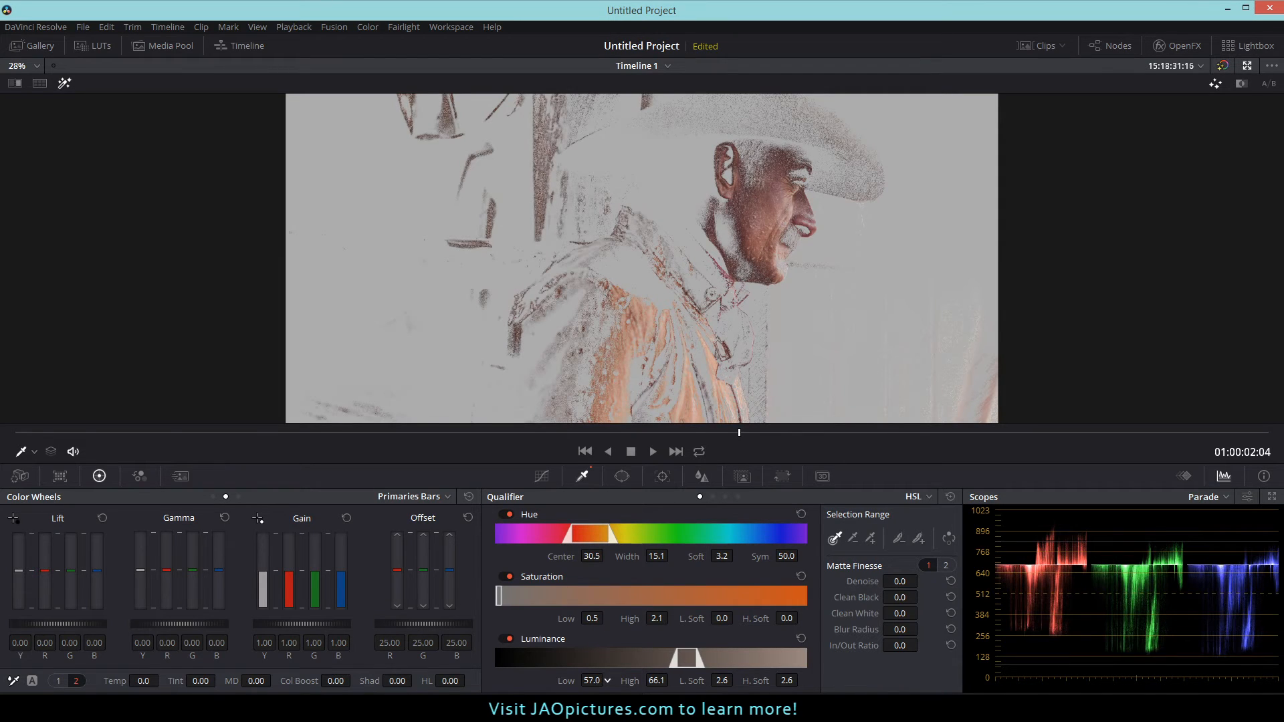
Step: Refine the skin matte with denoise 6.1, clean black 5.0, clean white 14.9 and blur radius 3.4
{"action": "mouse_move", "coordinate": [926, 583]}
{"action": "left_mouse_down"}
{"action": "mouse_move", "coordinate": [896, 597]}
{"action": "mouse_move", "coordinate": [921, 597]}
{"action": "left_mouse_up"}
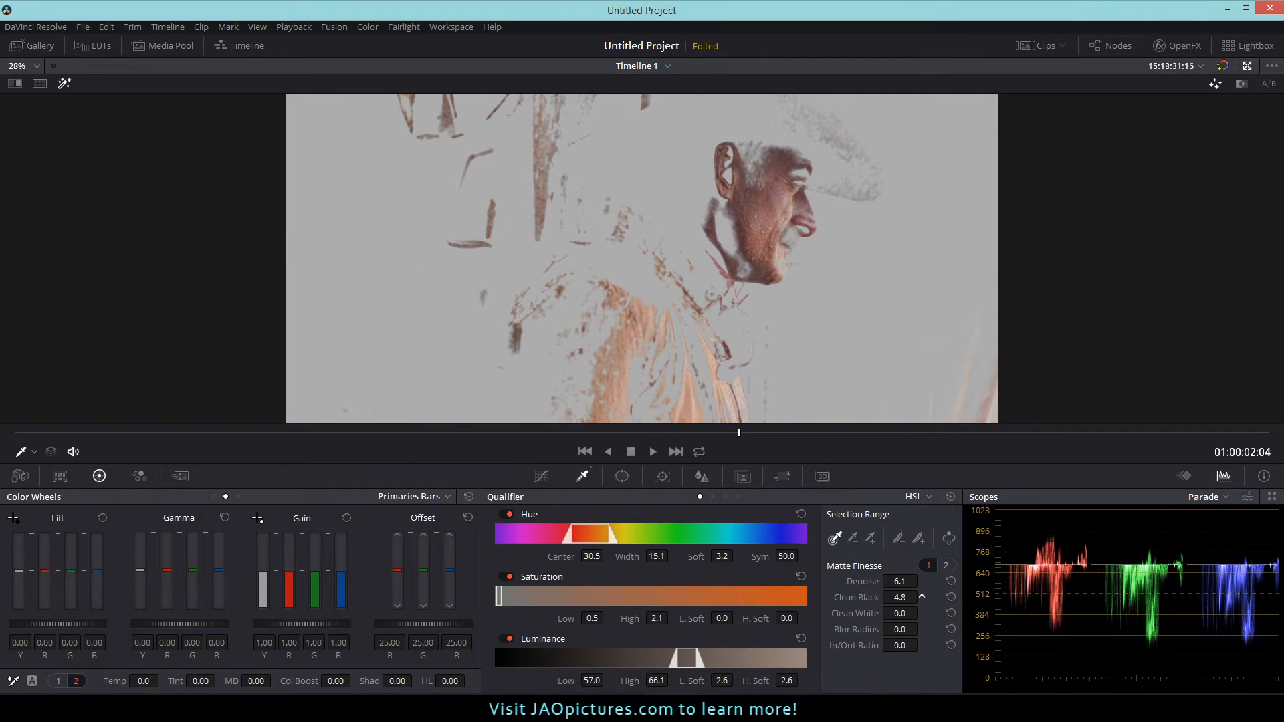
{"action": "left_click_drag", "start_coordinate": [921, 613], "coordinate": [921, 629]}
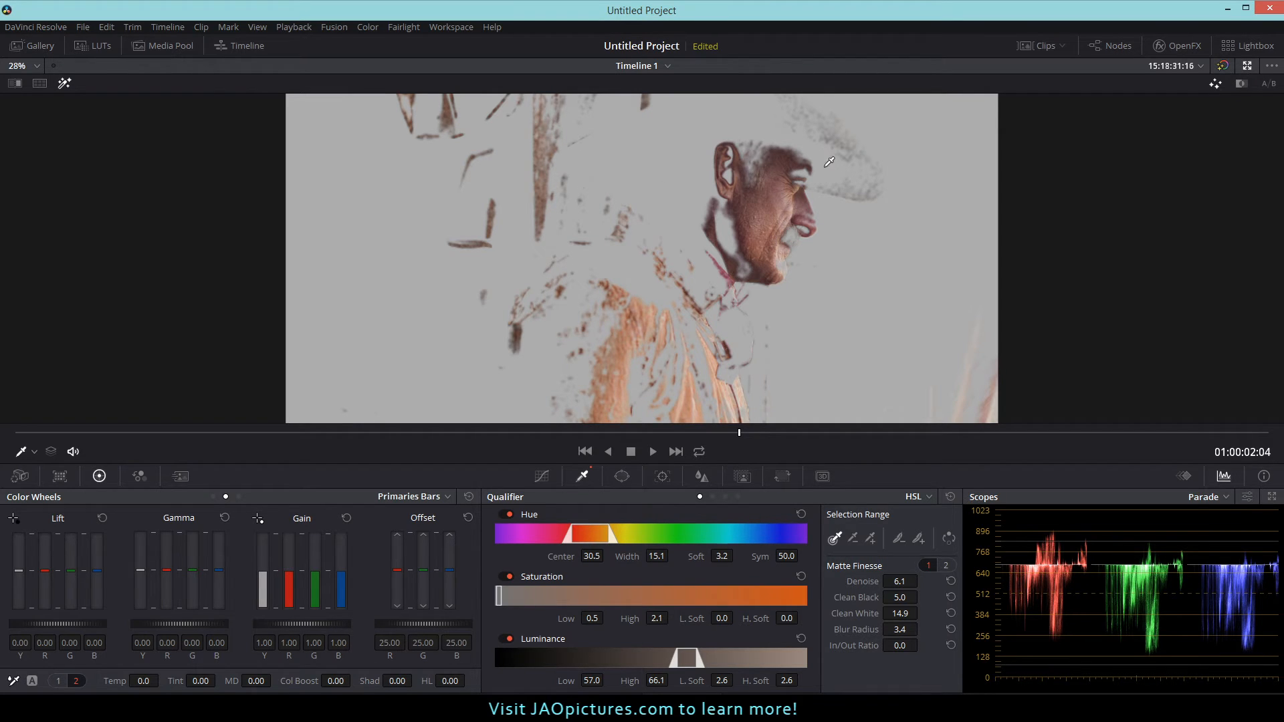
Step: Add midtone points to the skin node's red and blue curves, nudge them slightly, and turn off the highlight view
{"action": "left_click", "coordinate": [542, 477]}
{"action": "left_click", "coordinate": [922, 520]}
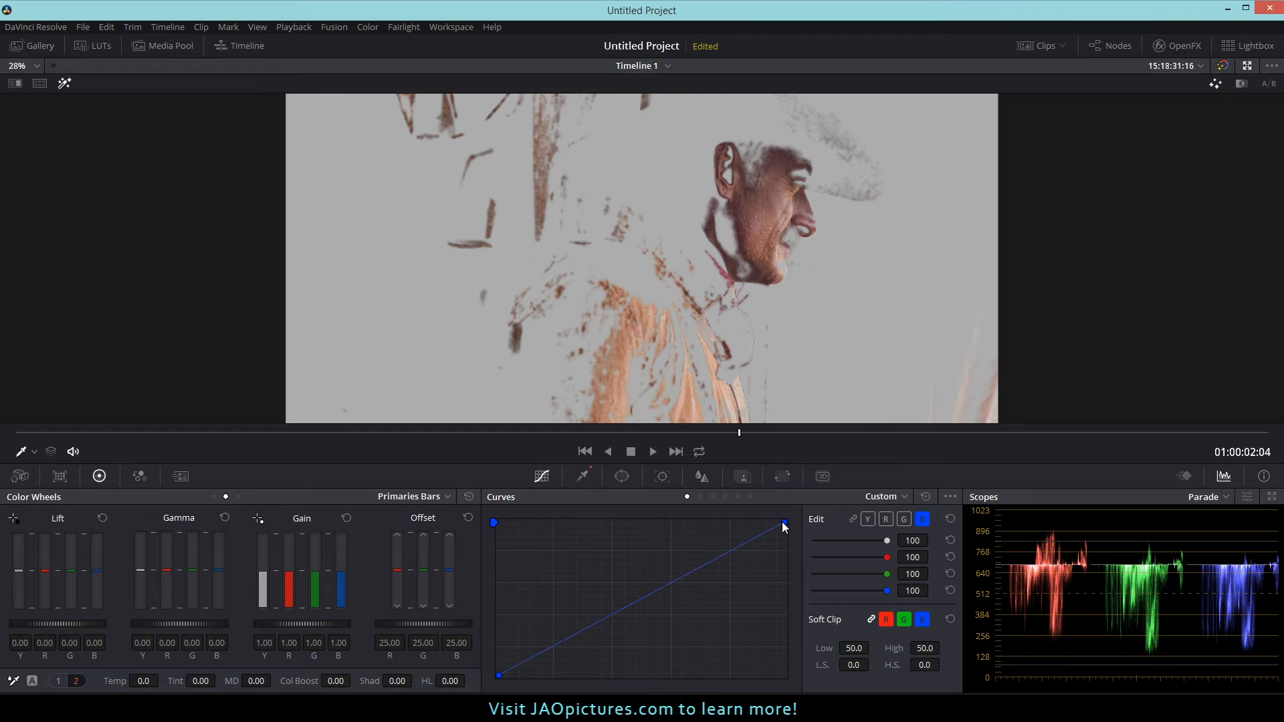
{"action": "left_click_drag", "start_coordinate": [785, 521], "coordinate": [785, 521]}
{"action": "left_click", "coordinate": [806, 201]}
{"action": "left_click", "coordinate": [1247, 65]}
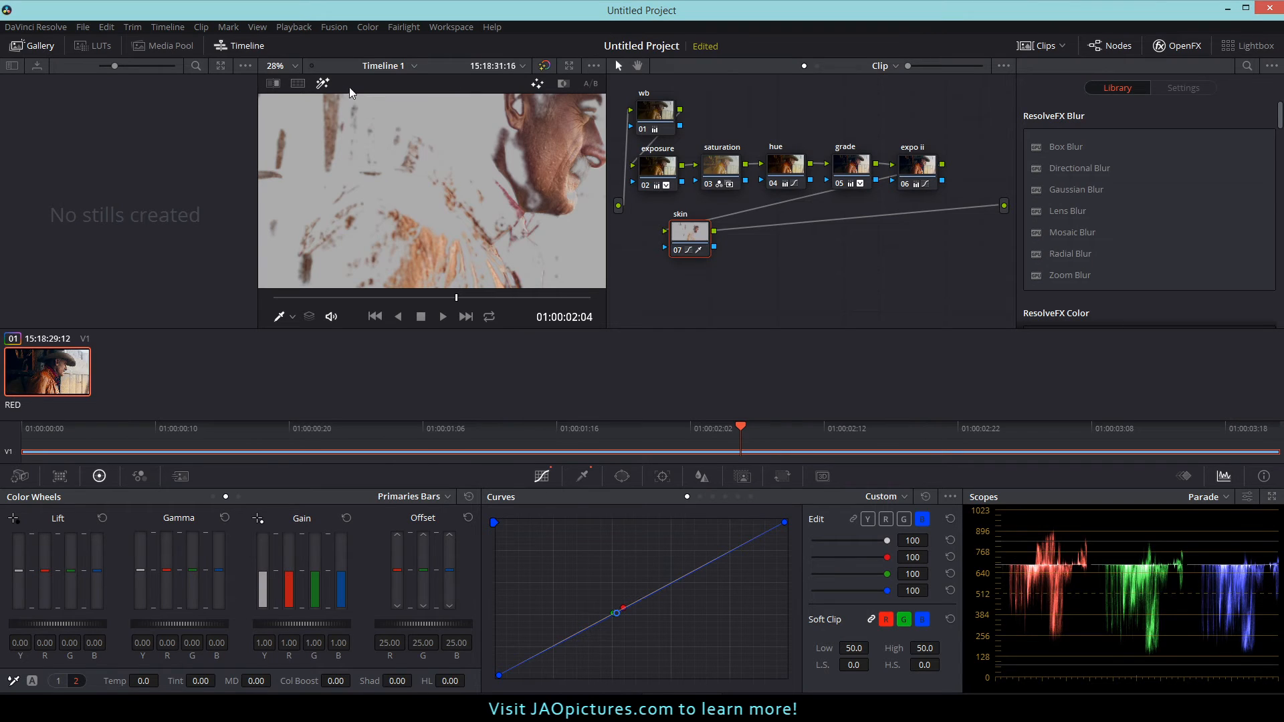
{"action": "left_click", "coordinate": [323, 84]}
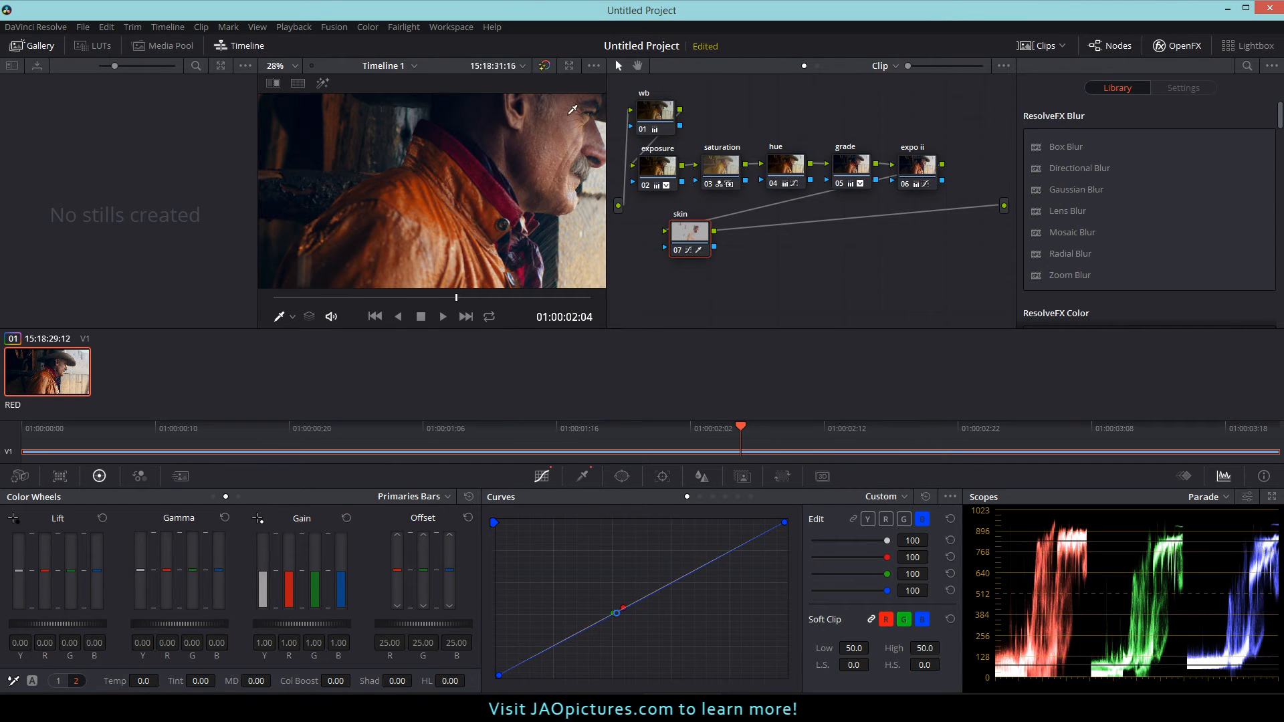
Step: Compare the image with and without the skin node and examine the man's face up close and in the full frame
{"action": "left_click", "coordinate": [570, 66]}
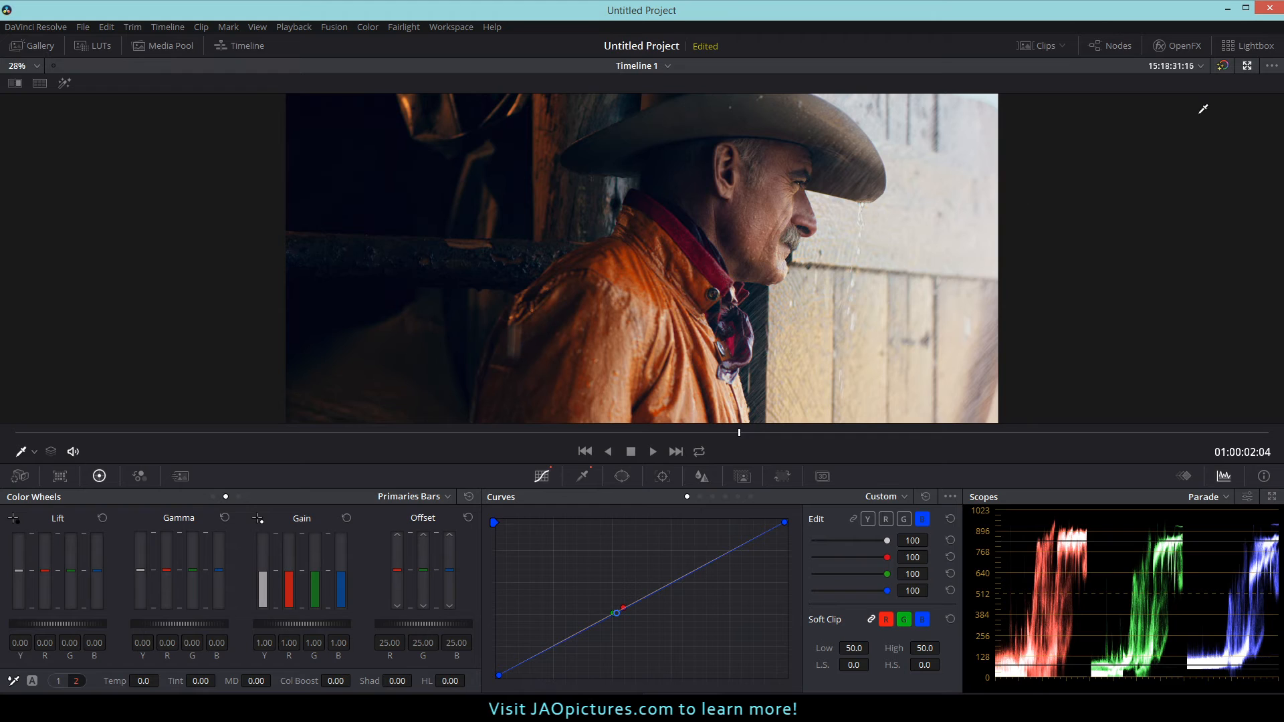
{"action": "left_click", "coordinate": [1245, 65]}
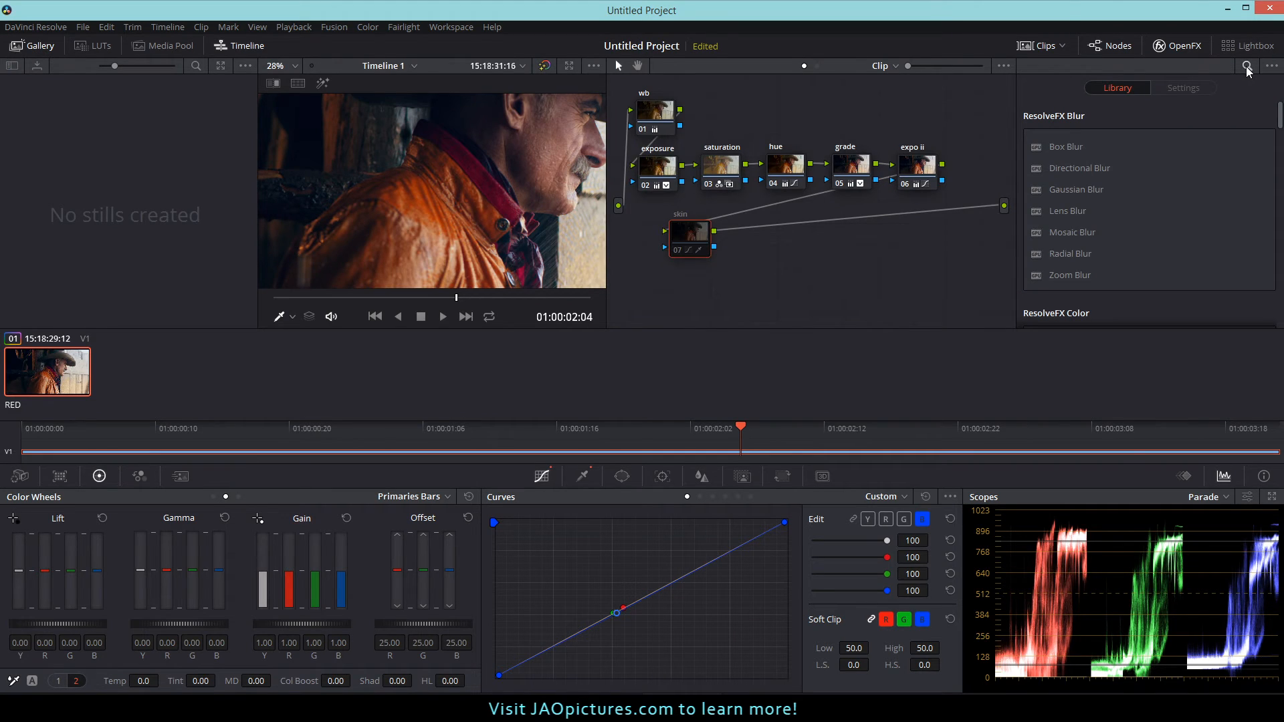
{"action": "left_click", "coordinate": [569, 65]}
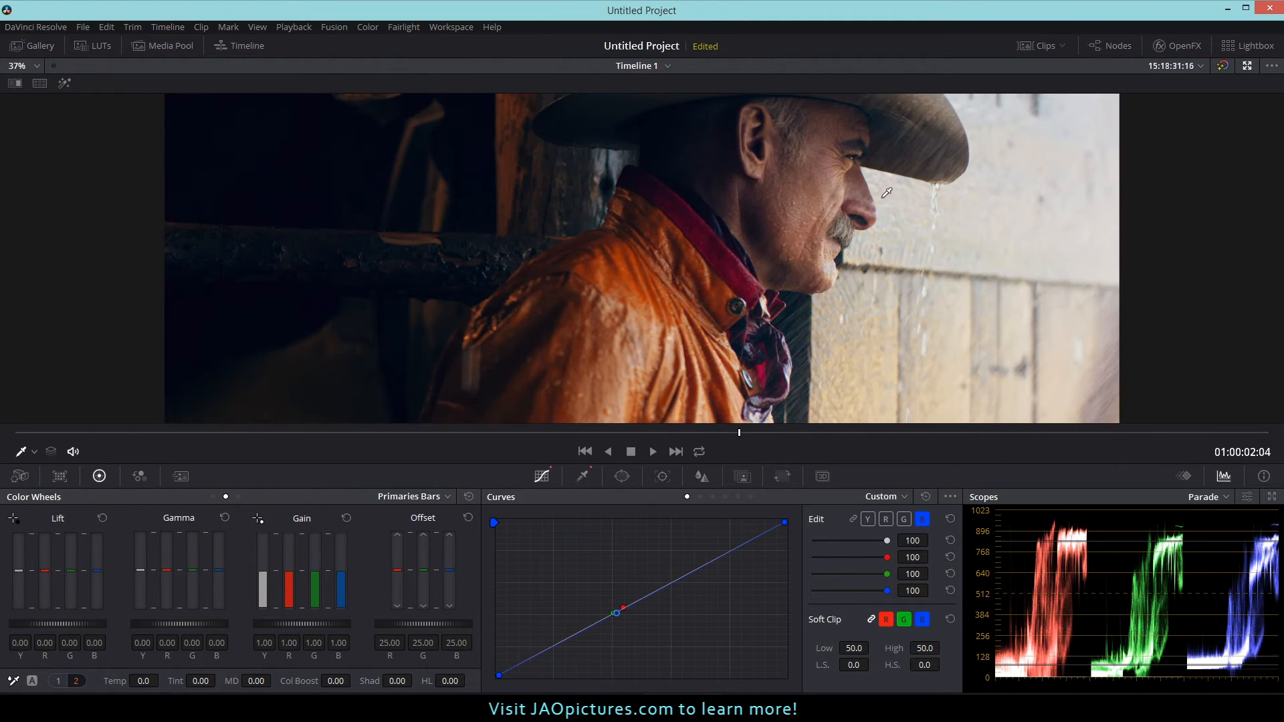
{"action": "scroll", "coordinate": [887, 193], "scroll_direction": "up", "scroll_amount": 3}
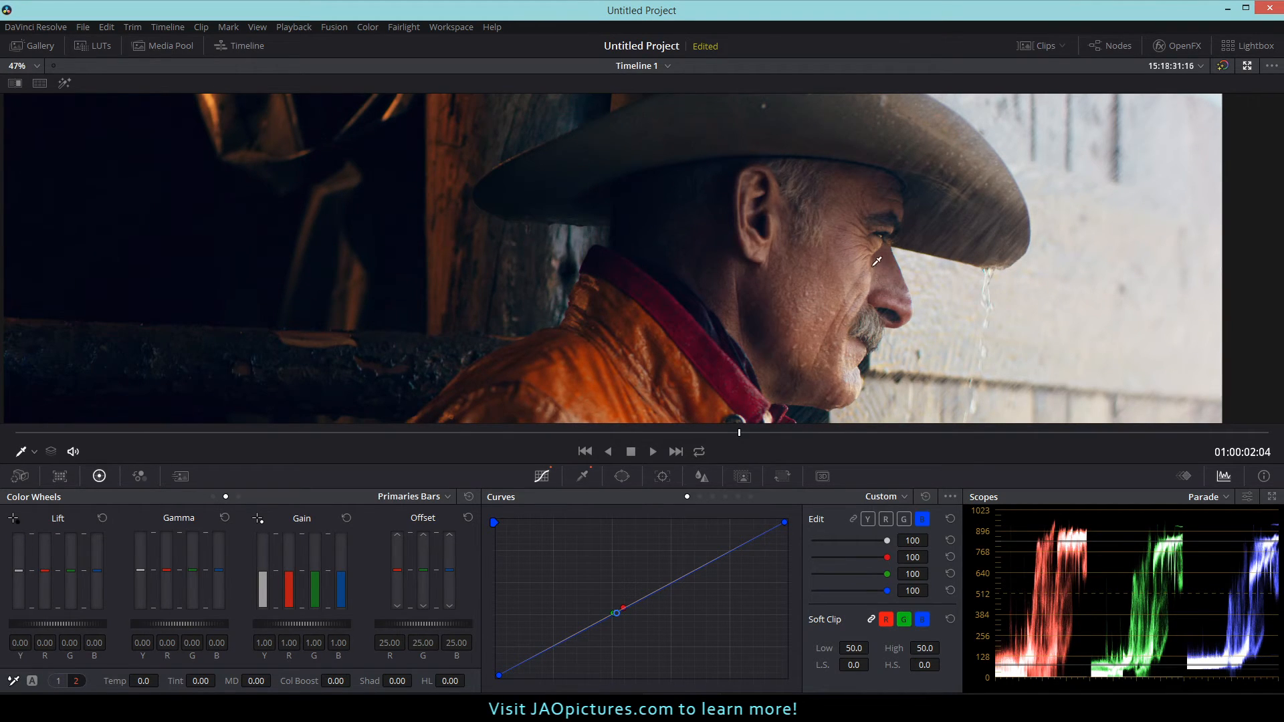
{"action": "scroll", "coordinate": [879, 275], "scroll_direction": "down", "scroll_amount": 3}
{"action": "scroll", "coordinate": [999, 215], "scroll_direction": "down", "scroll_amount": 2}
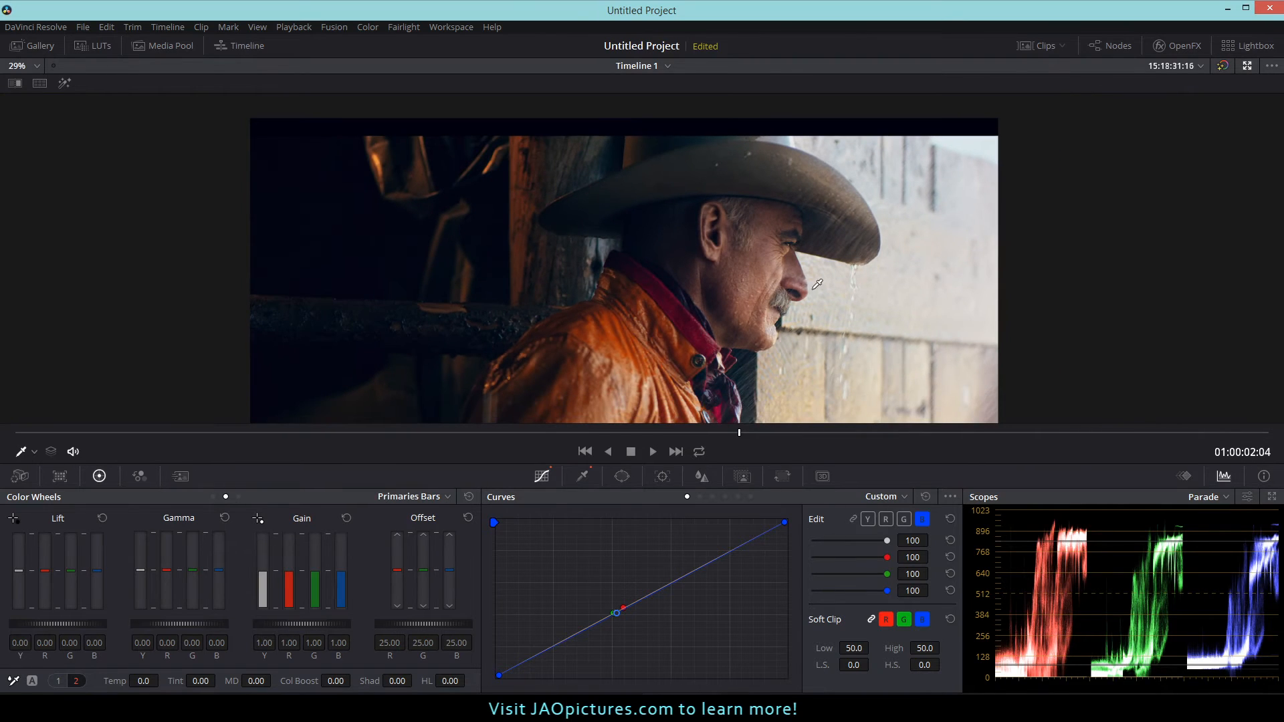
{"action": "scroll", "coordinate": [811, 296], "scroll_direction": "down", "scroll_amount": 1}
{"action": "left_click_drag", "start_coordinate": [808, 292], "coordinate": [802, 235]}
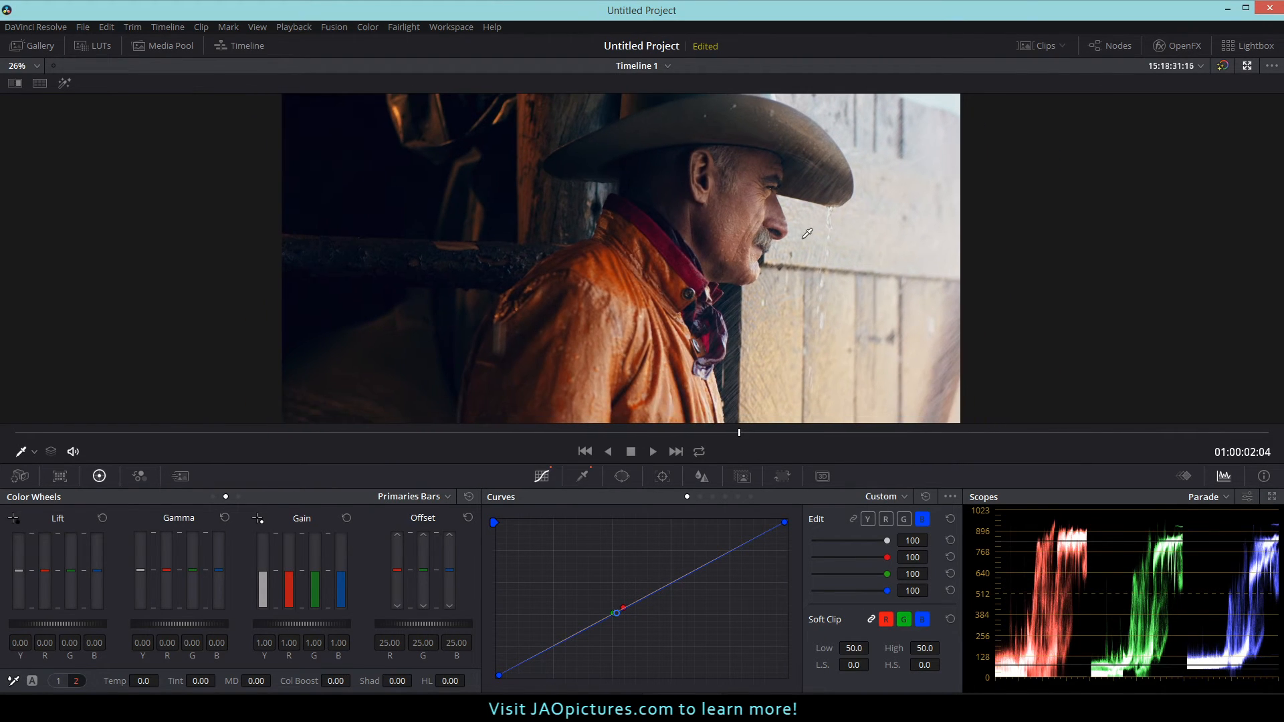
{"action": "left_click", "coordinate": [1247, 66]}
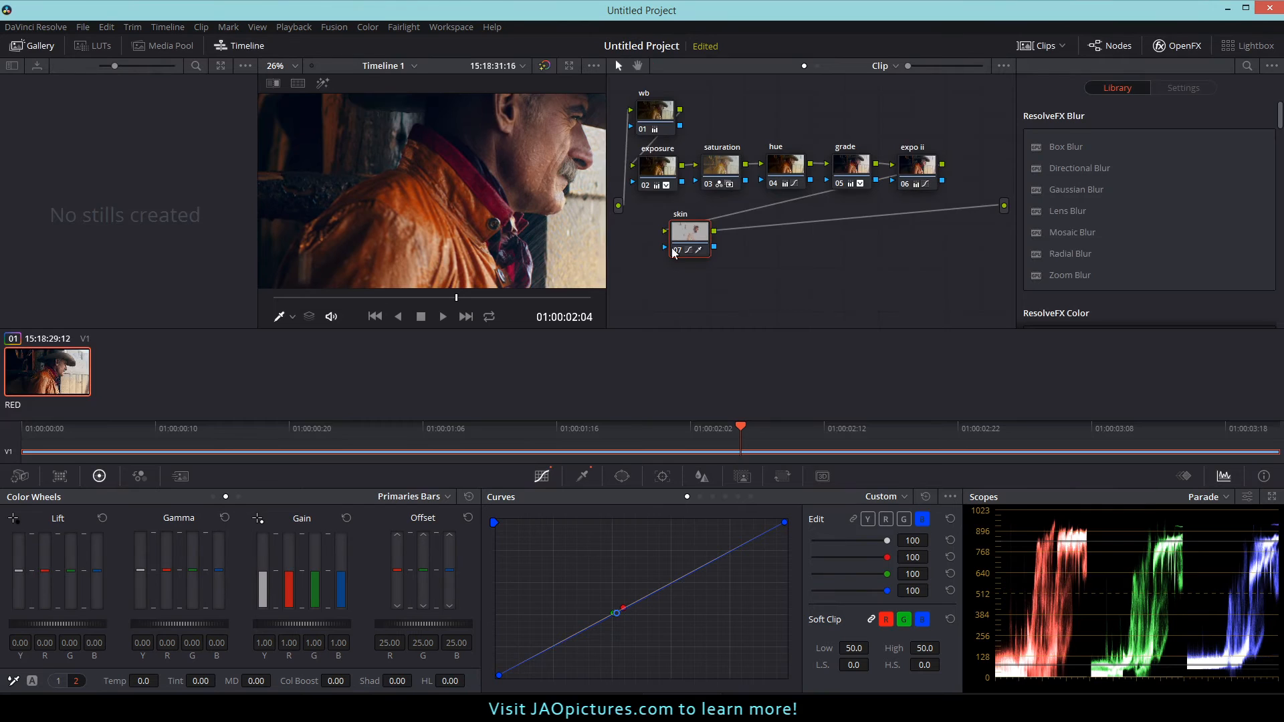
{"action": "right_click", "coordinate": [689, 232]}
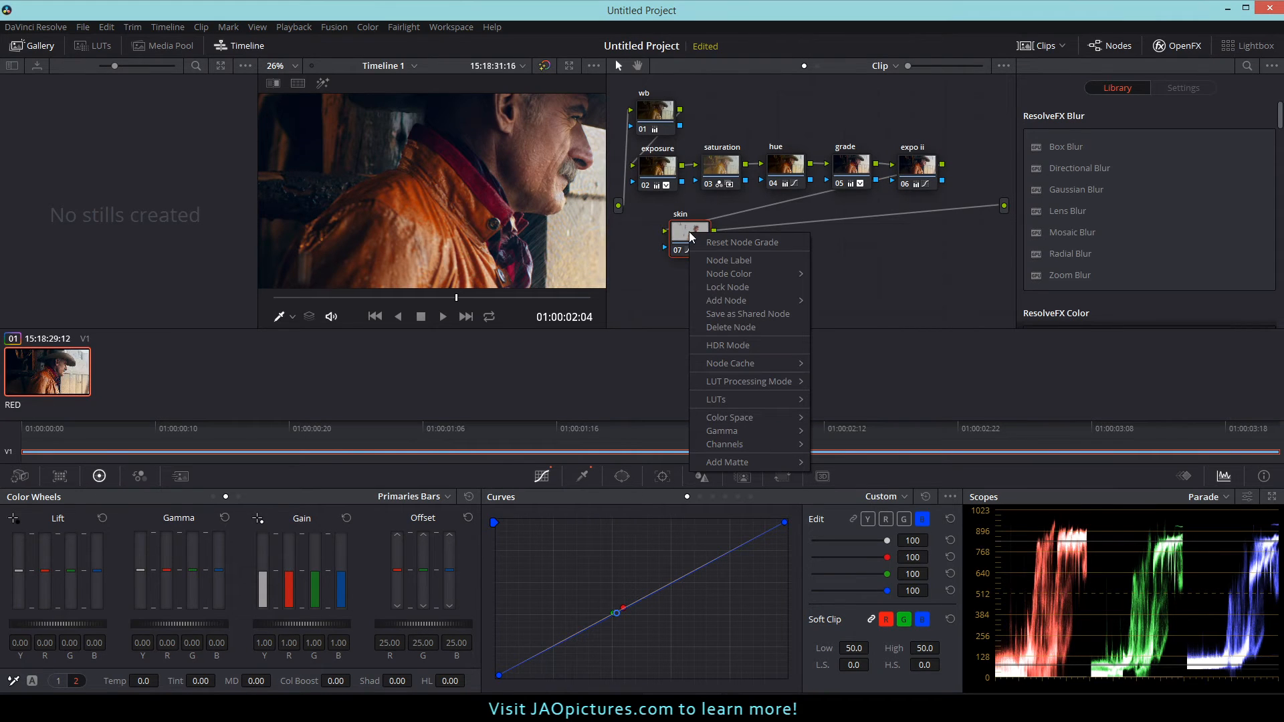
{"action": "left_click", "coordinate": [683, 232]}
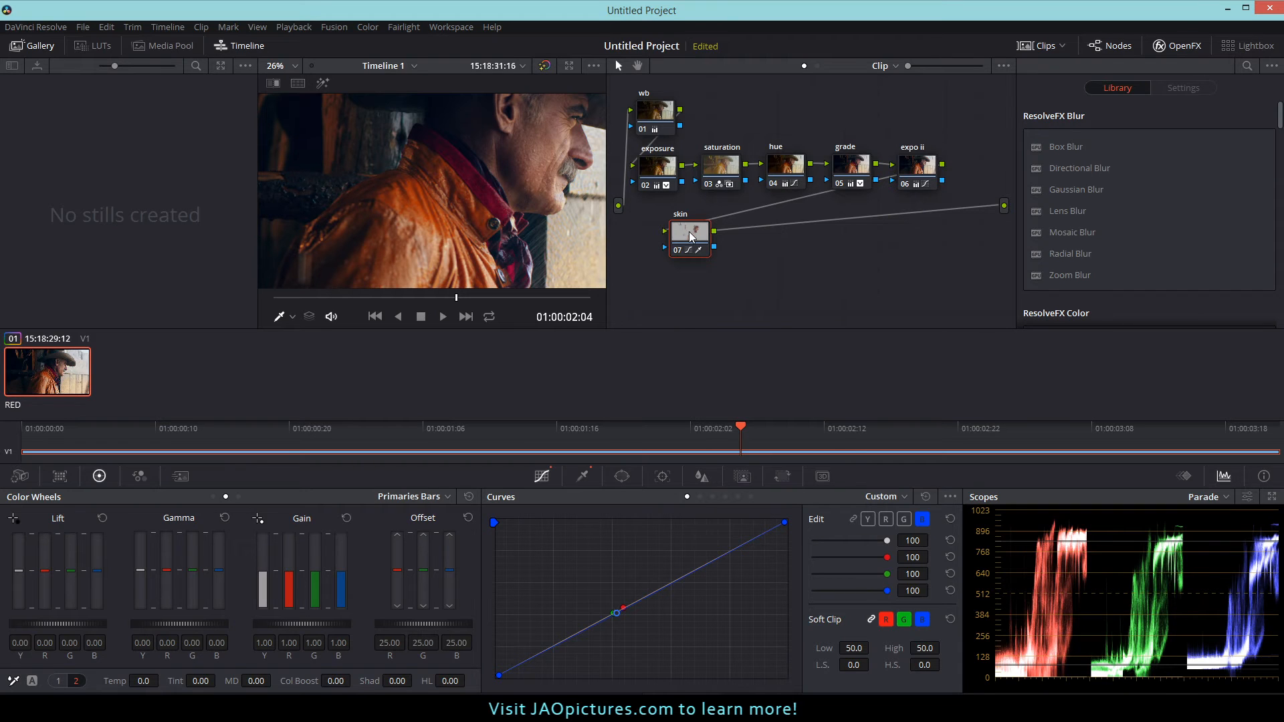
{"action": "right_click", "coordinate": [689, 231]}
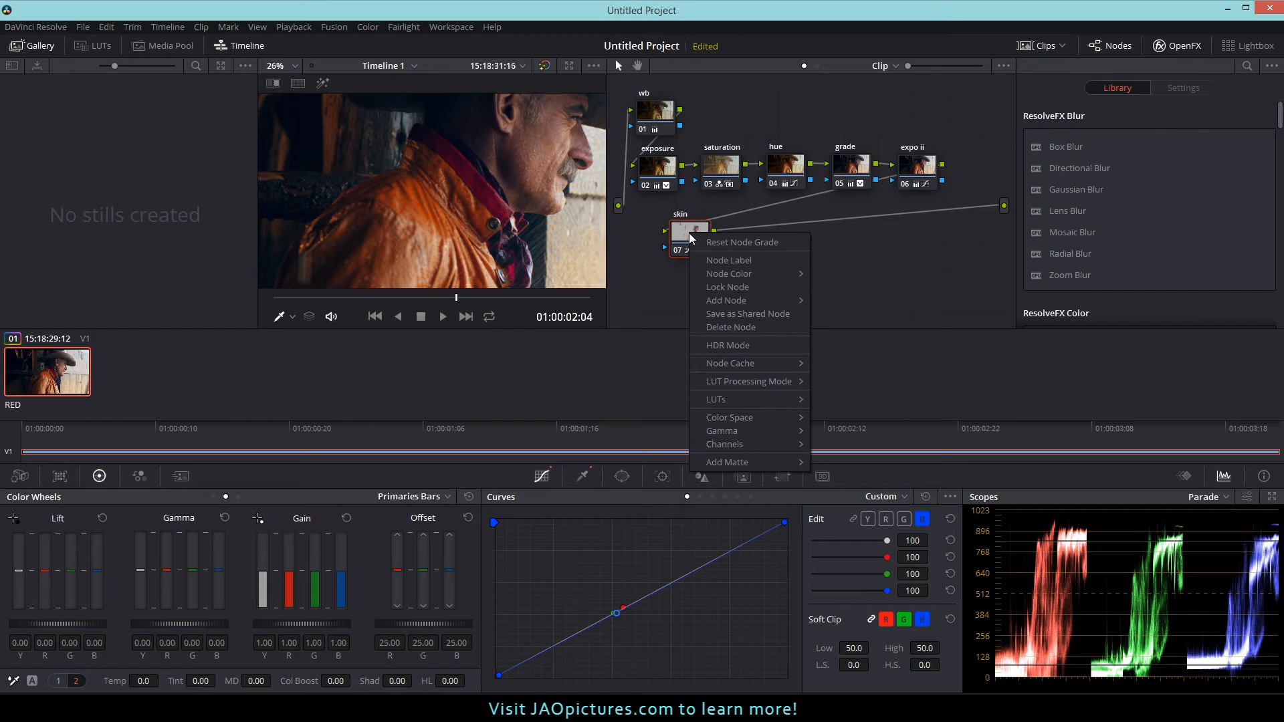
{"action": "left_click", "coordinate": [691, 233]}
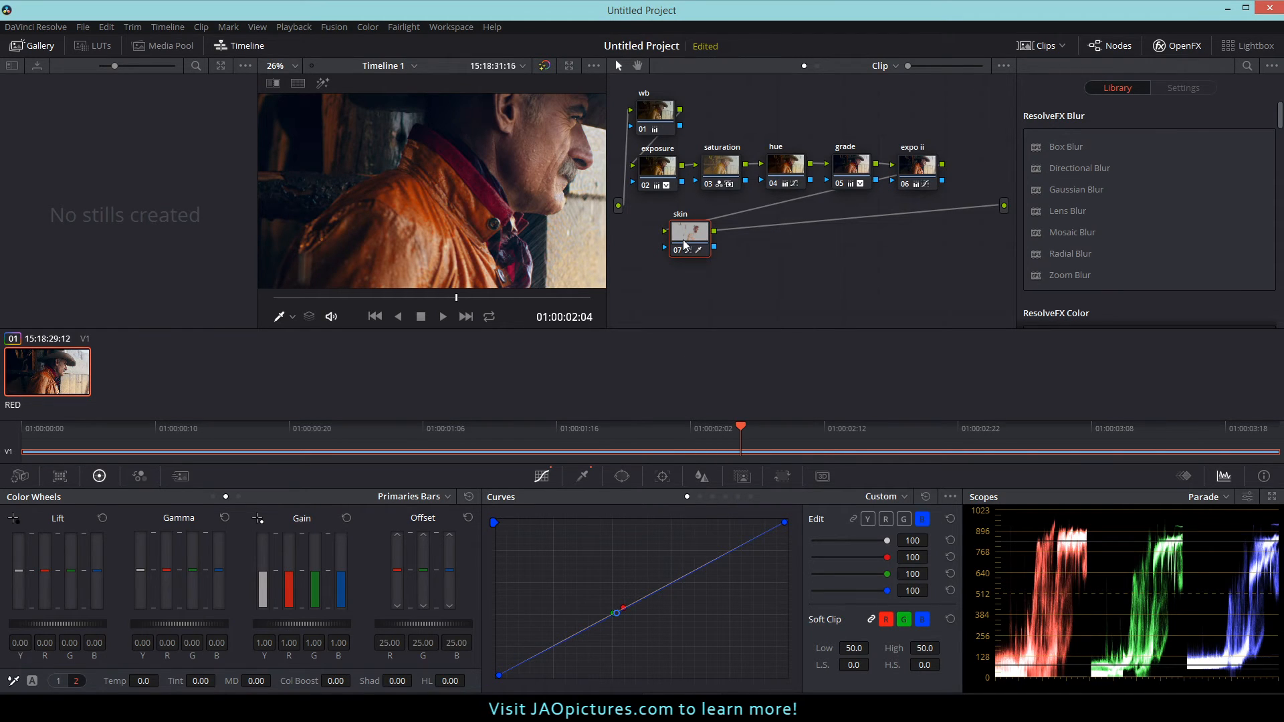
Step: Try adding a layer node below skin, spacing out its mixer, and raising the midtones of the new node's blue curve
{"action": "key", "text": "alt+l"}
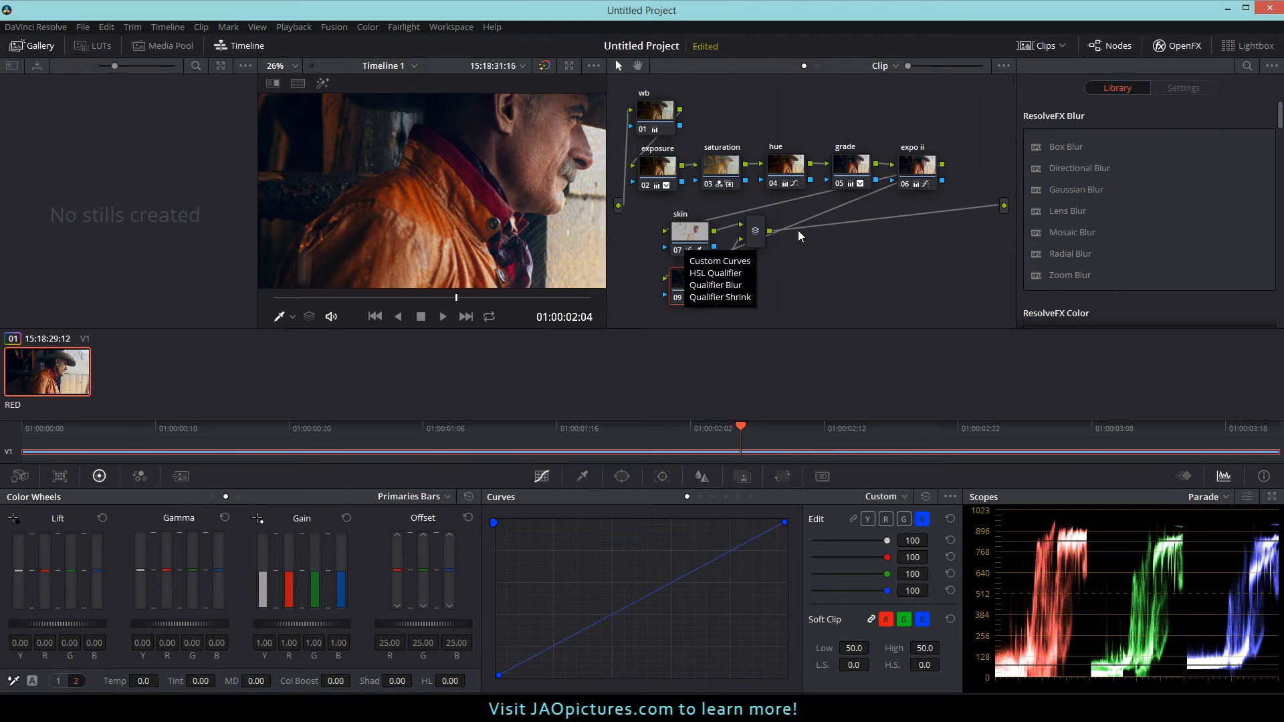
{"action": "left_click_drag", "start_coordinate": [761, 232], "coordinate": [893, 265]}
{"action": "left_click", "coordinate": [686, 284]}
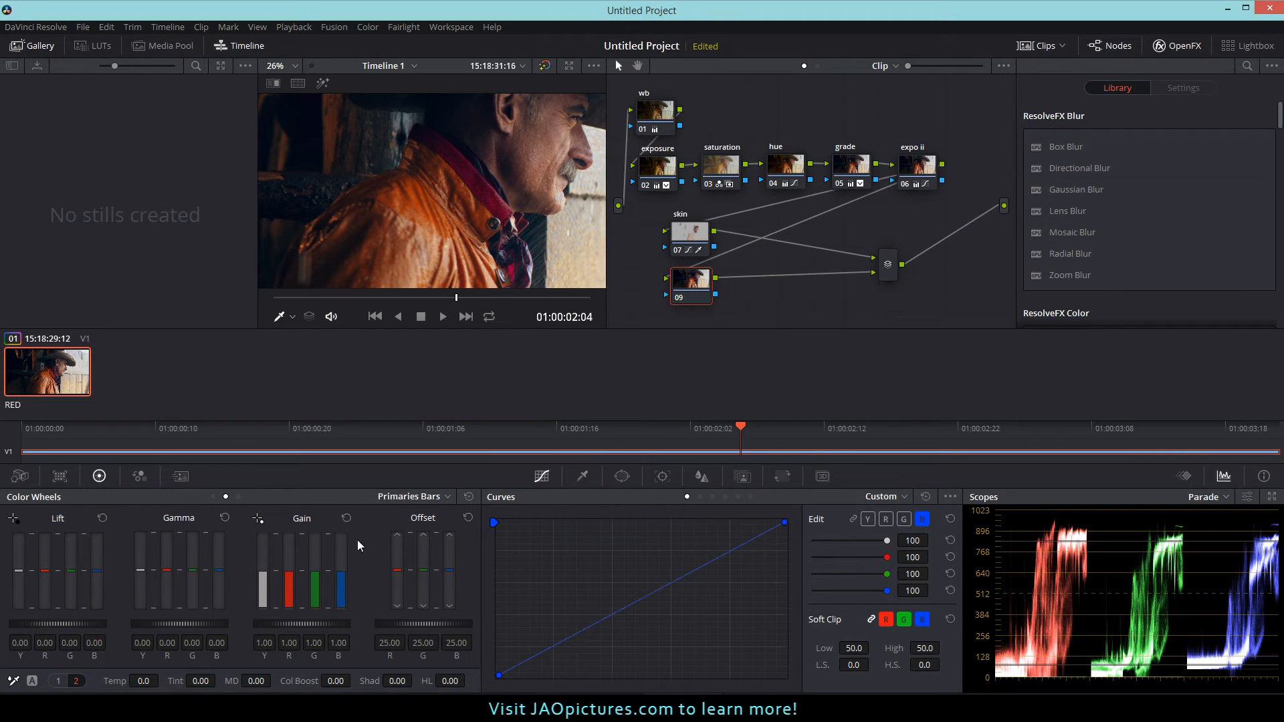
{"action": "left_click_drag", "start_coordinate": [682, 577], "coordinate": [639, 589]}
{"action": "right_click", "coordinate": [638, 590]}
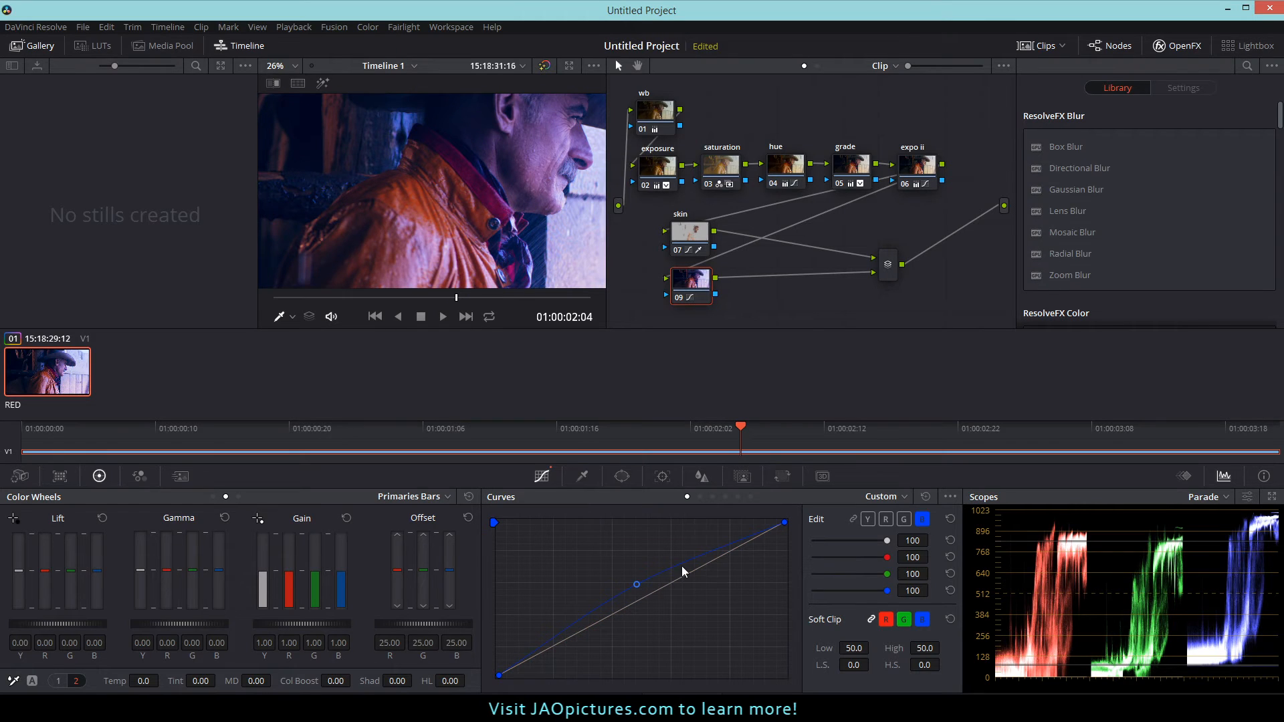
Step: Undo the blue curve change and the added layer node with its mixer
{"action": "key", "text": "ctrl+z"}
{"action": "key", "text": "ctrl+z"}
{"action": "key", "text": "ctrl+z"}
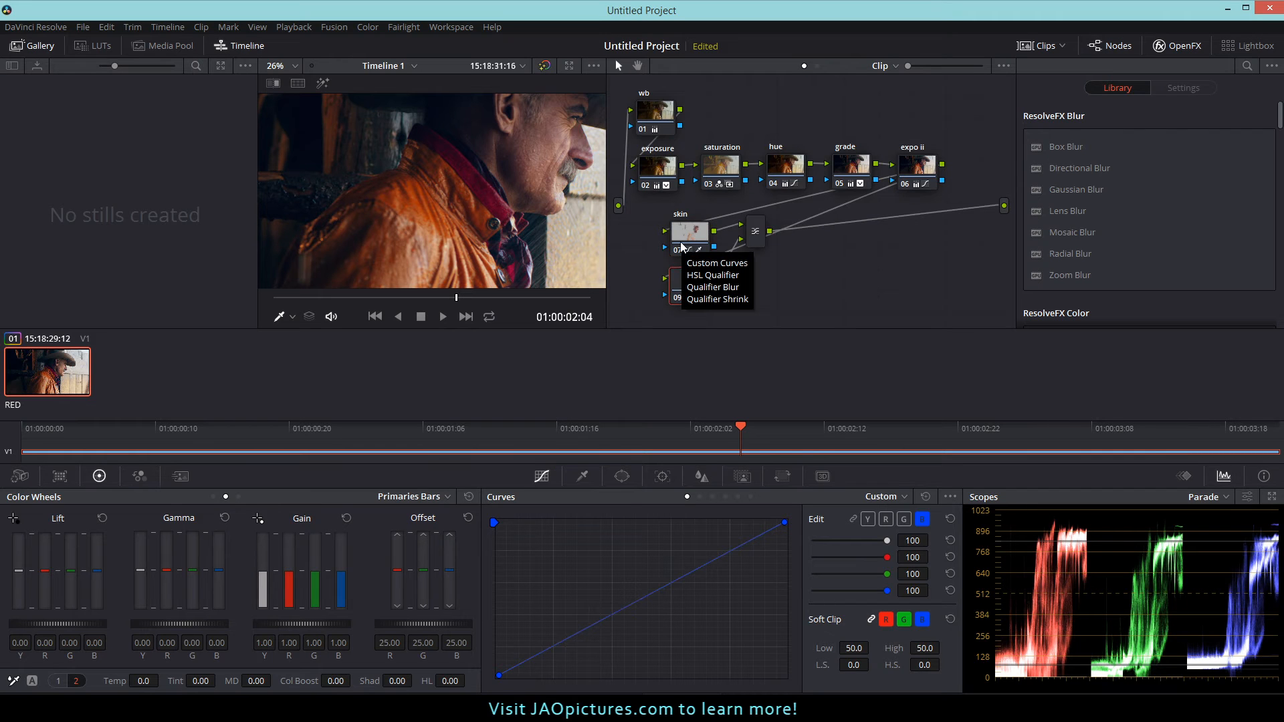
Step: Add a node parallel to skin, move the parallel mixer toward the output, and try lowering the new node's blue curve before removing the point
{"action": "key", "text": "alt+l"}
{"action": "left_click_drag", "start_coordinate": [758, 233], "coordinate": [879, 279]}
{"action": "left_click", "coordinate": [689, 281]}
{"action": "left_click_drag", "start_coordinate": [647, 608], "coordinate": [537, 640]}
{"action": "right_click", "coordinate": [536, 636]}
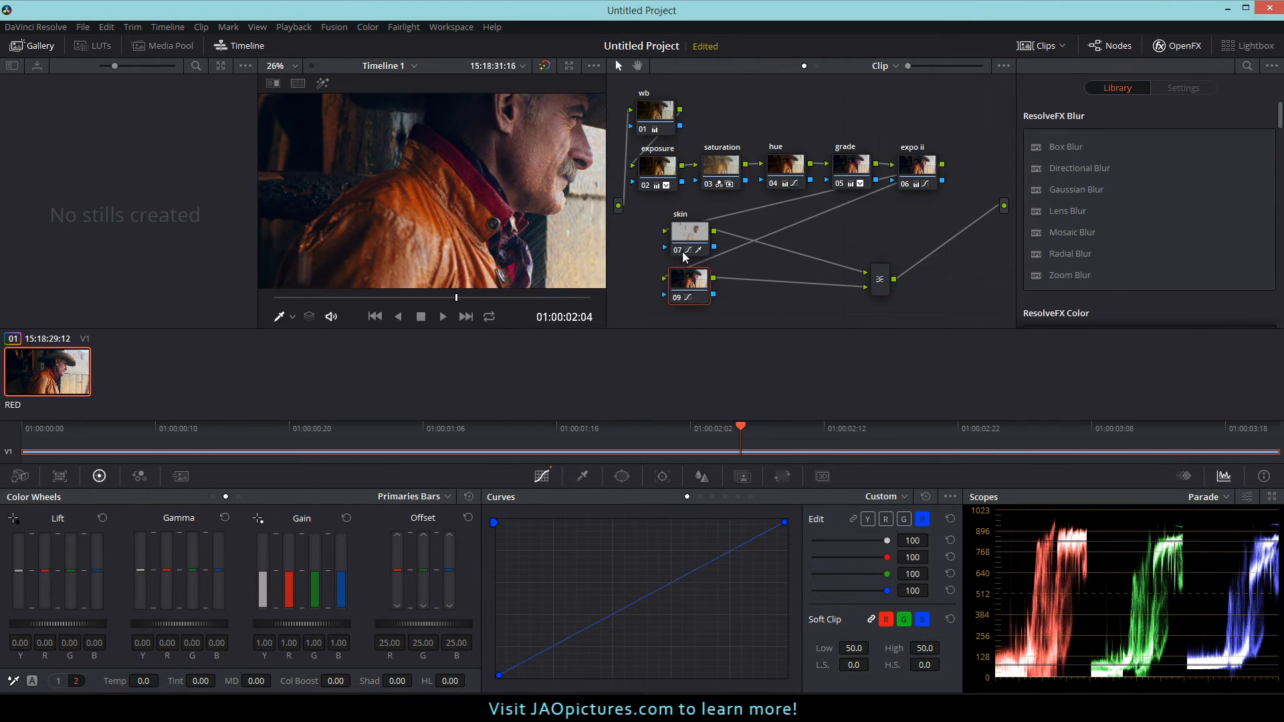
Step: Move the skin node slightly upward, farther away from the parallel node below it
{"action": "left_click", "coordinate": [699, 236]}
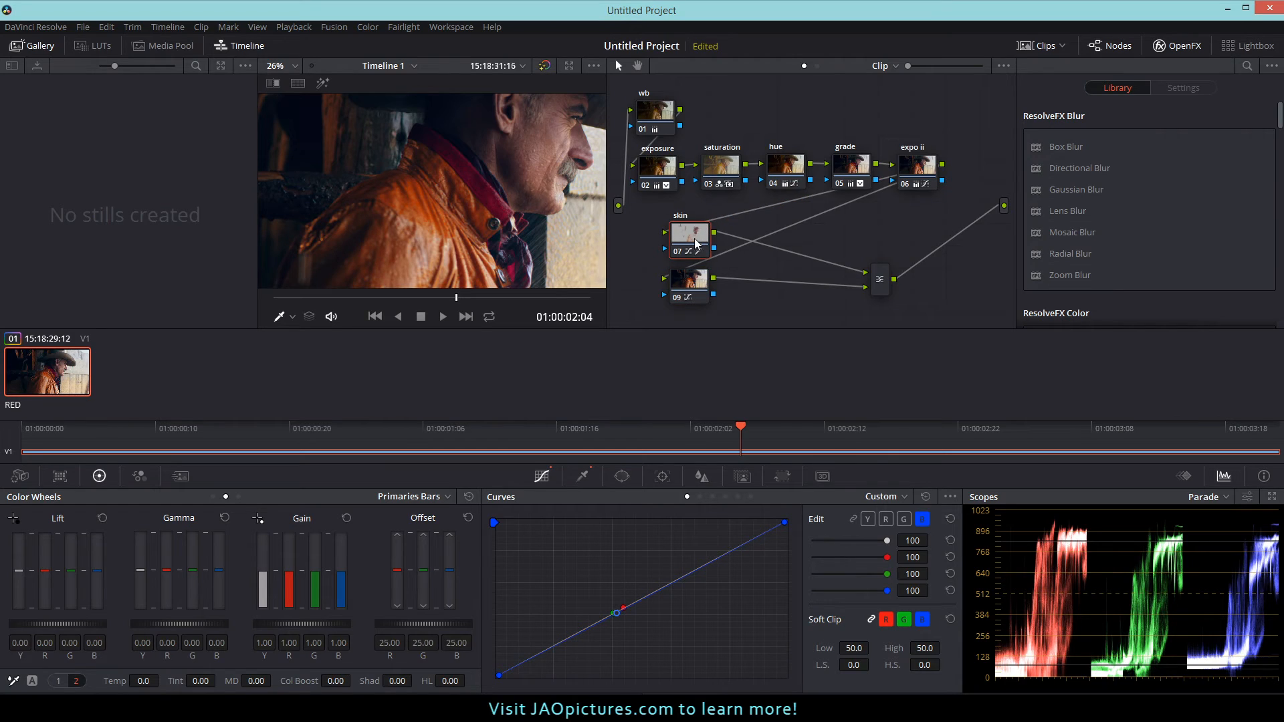
{"action": "left_click_drag", "start_coordinate": [695, 245], "coordinate": [698, 236]}
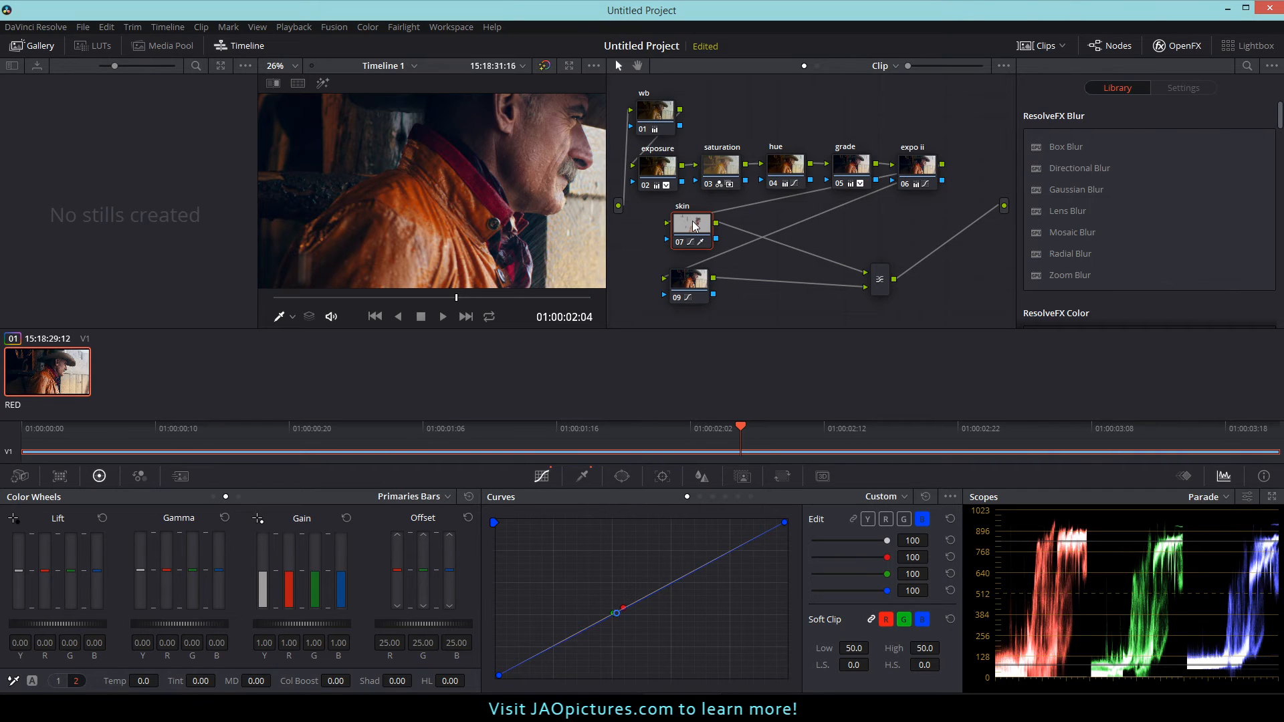
{"action": "right_click", "coordinate": [693, 228]}
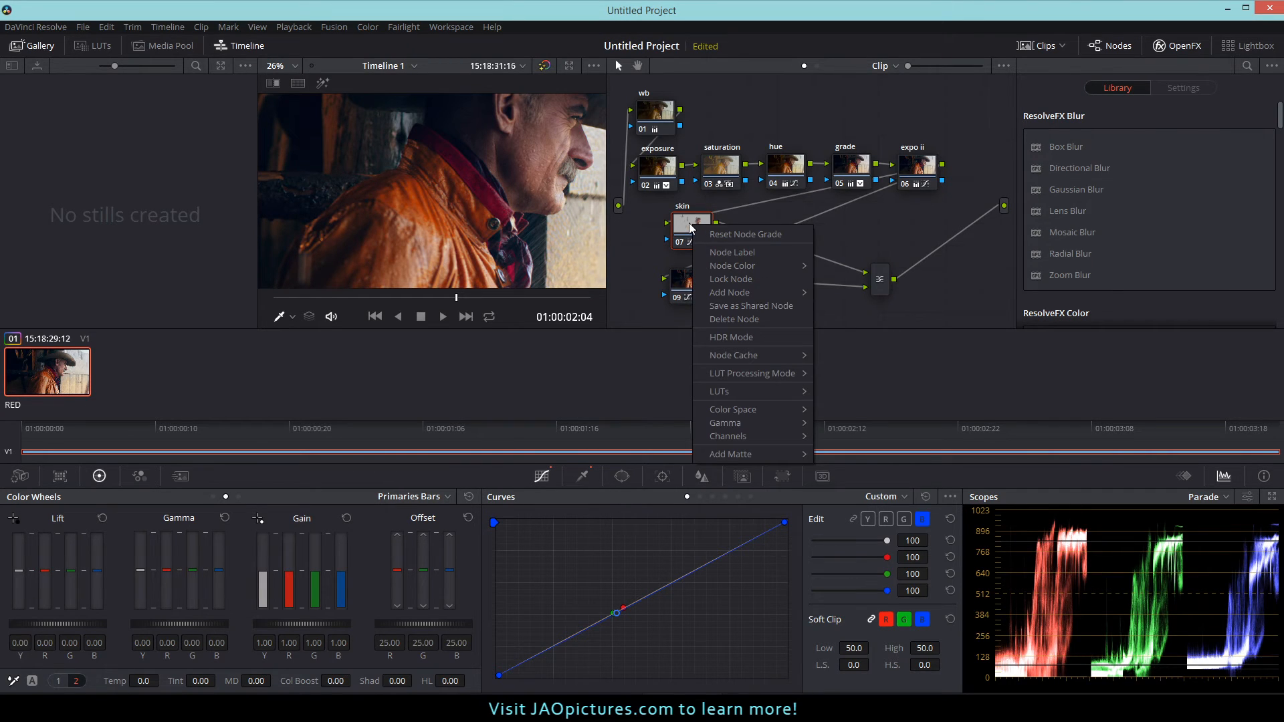
{"action": "left_click", "coordinate": [692, 228]}
{"action": "left_click", "coordinate": [692, 282]}
{"action": "right_click", "coordinate": [692, 283]}
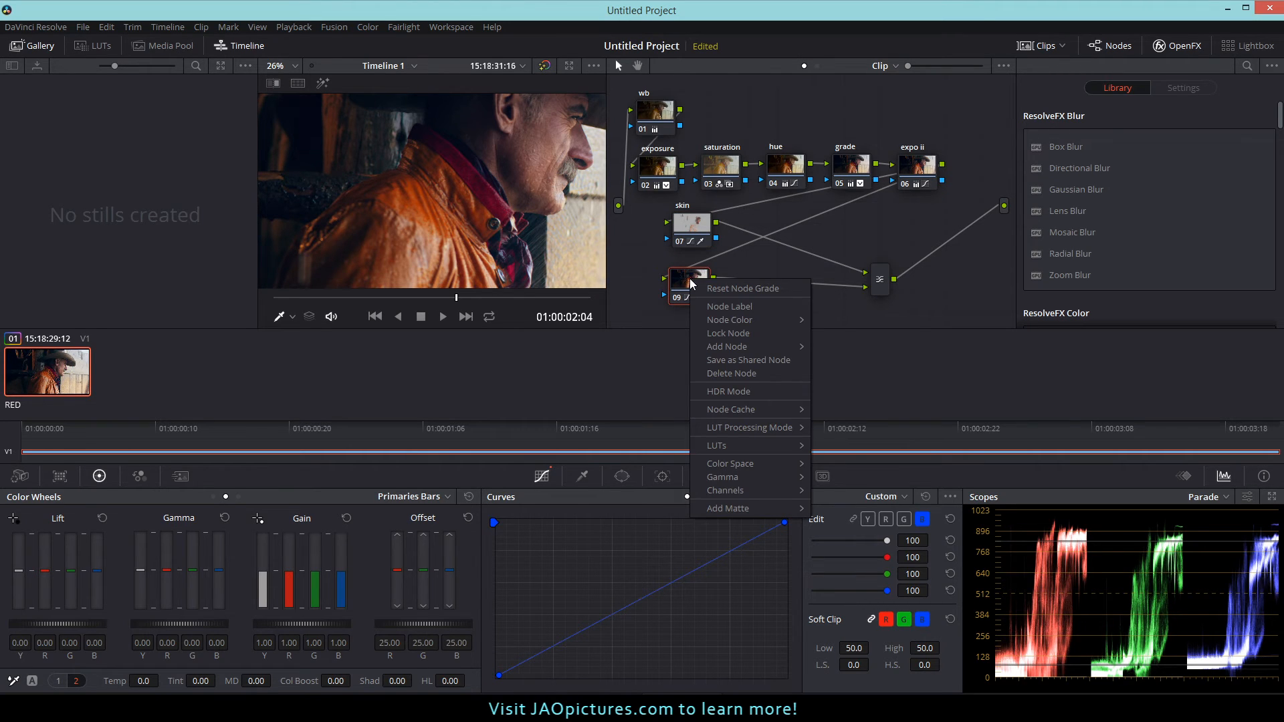
{"action": "left_click", "coordinate": [646, 307]}
Step: Reset the skin node's grade and leave the skin node selected
{"action": "left_click", "coordinate": [699, 225]}
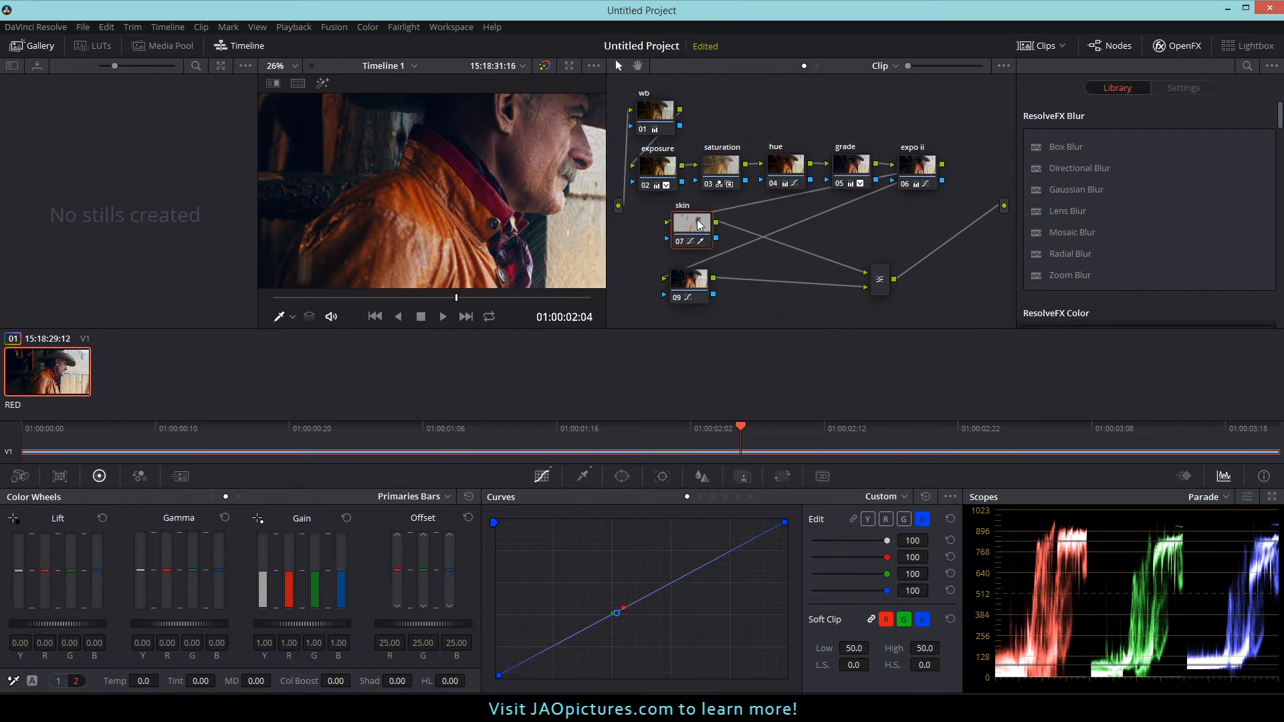
{"action": "right_click", "coordinate": [697, 221]}
{"action": "left_click", "coordinate": [711, 229]}
{"action": "left_click", "coordinate": [689, 284]}
{"action": "left_click", "coordinate": [693, 224]}
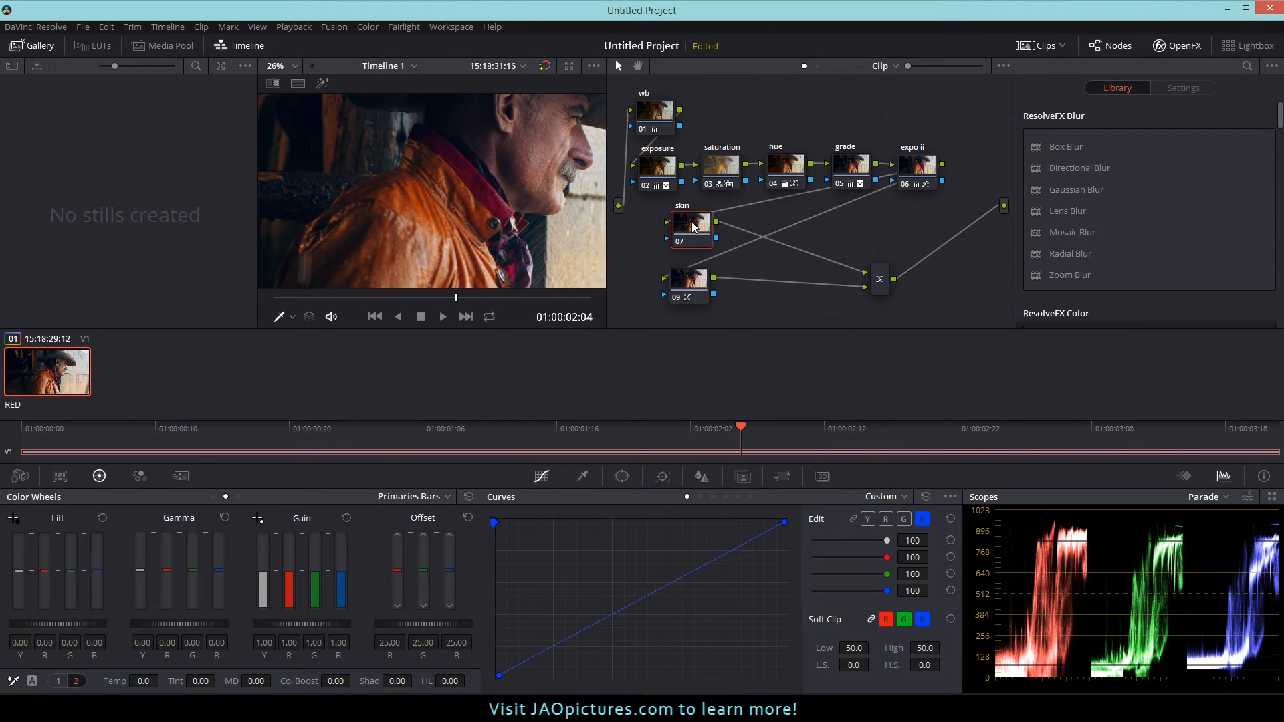
Step: Shift the skin node and the parallel node below it slightly downward in the node graph
{"action": "left_click", "coordinate": [688, 283]}
{"action": "left_click_drag", "start_coordinate": [699, 221], "coordinate": [695, 229]}
{"action": "left_click_drag", "start_coordinate": [704, 284], "coordinate": [704, 291]}
{"action": "left_click_drag", "start_coordinate": [693, 244], "coordinate": [693, 243]}
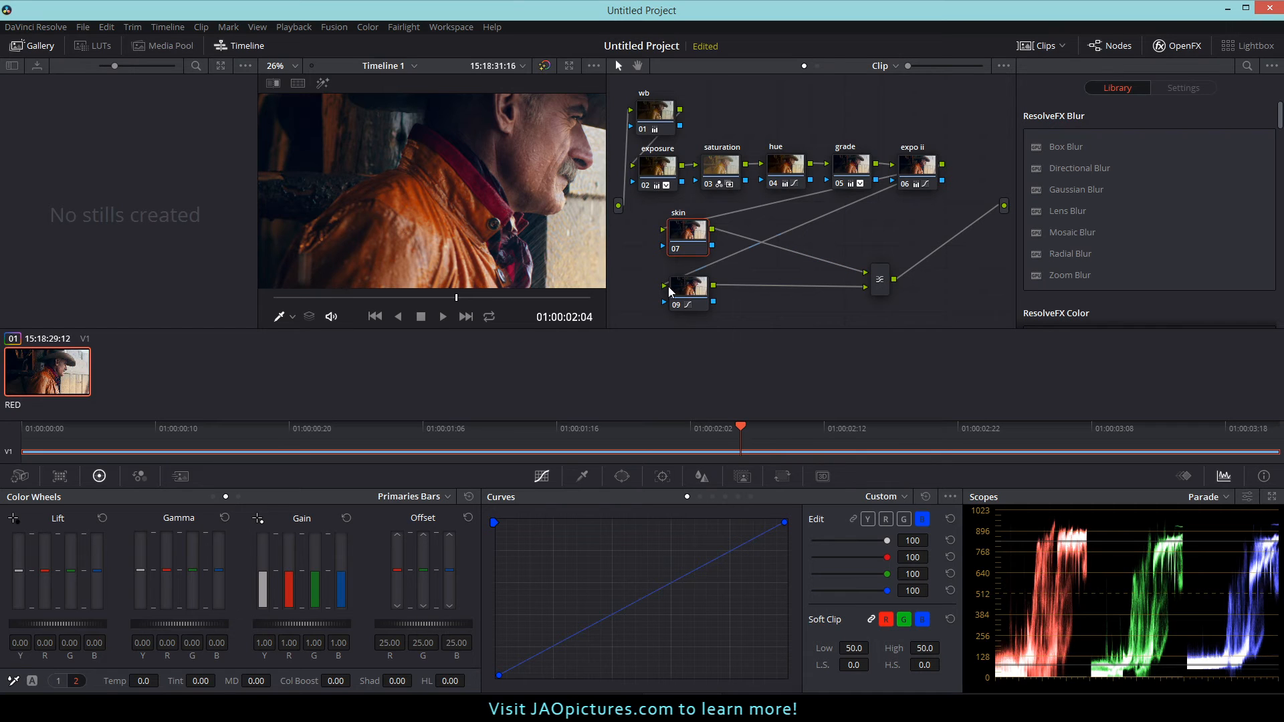
Step: Cool the parallel node below skin by setting its temperature to -820 and tint to -50, checking the image in the enlarged viewer
{"action": "left_click", "coordinate": [685, 306]}
{"action": "left_click", "coordinate": [569, 66]}
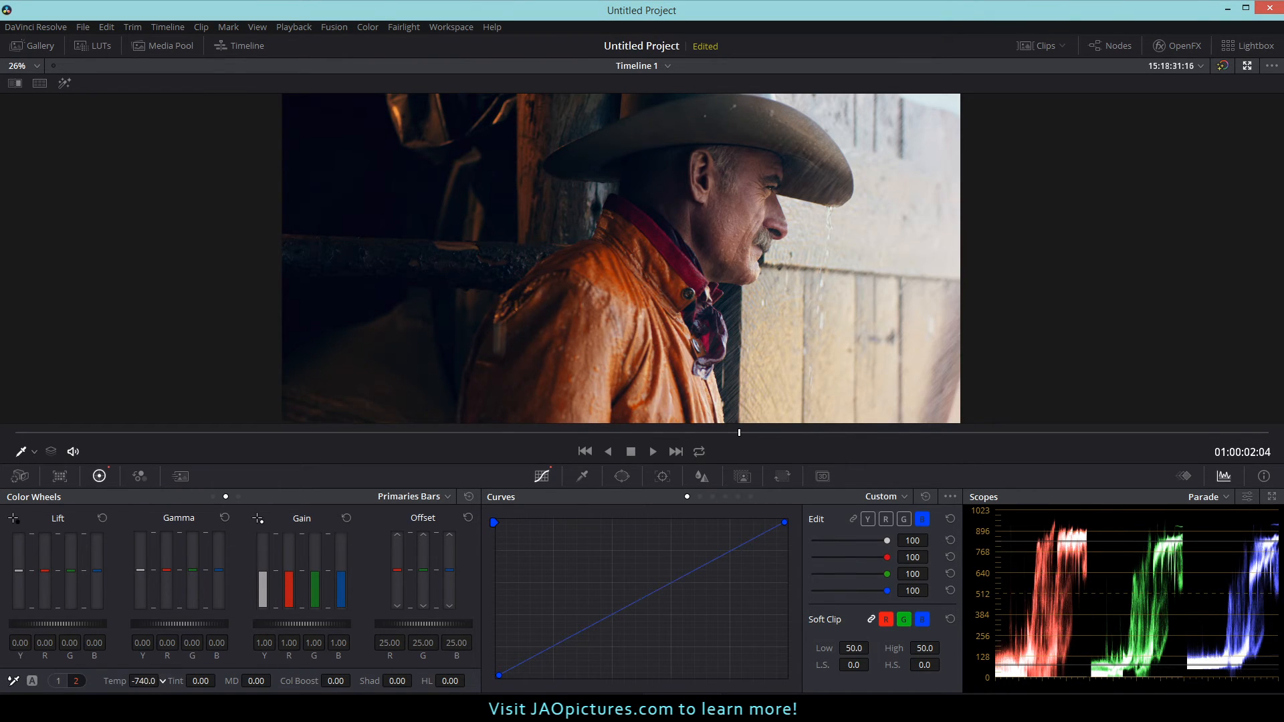
{"action": "left_click_drag", "start_coordinate": [131, 682], "coordinate": [78, 682]}
{"action": "mouse_move", "coordinate": [181, 680]}
{"action": "left_mouse_down"}
{"action": "mouse_move", "coordinate": [115, 681]}
{"action": "mouse_move", "coordinate": [163, 681]}
{"action": "left_mouse_up"}
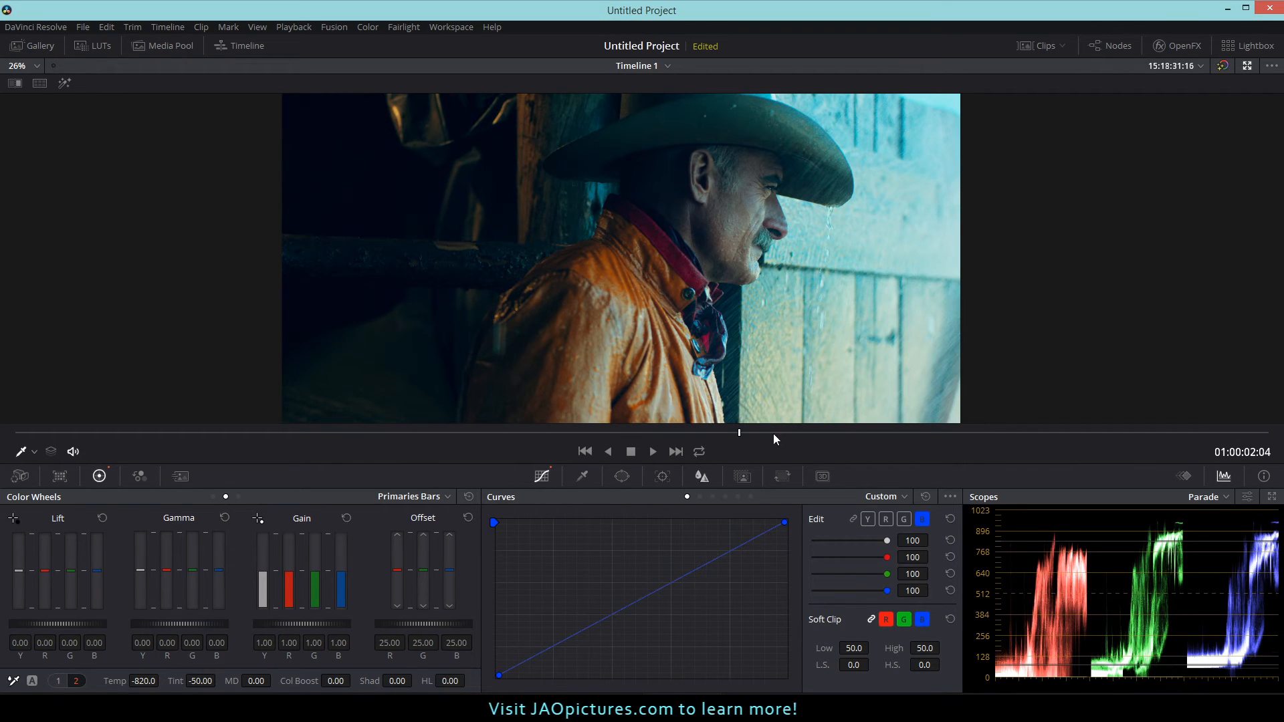
{"action": "left_click", "coordinate": [1247, 65]}
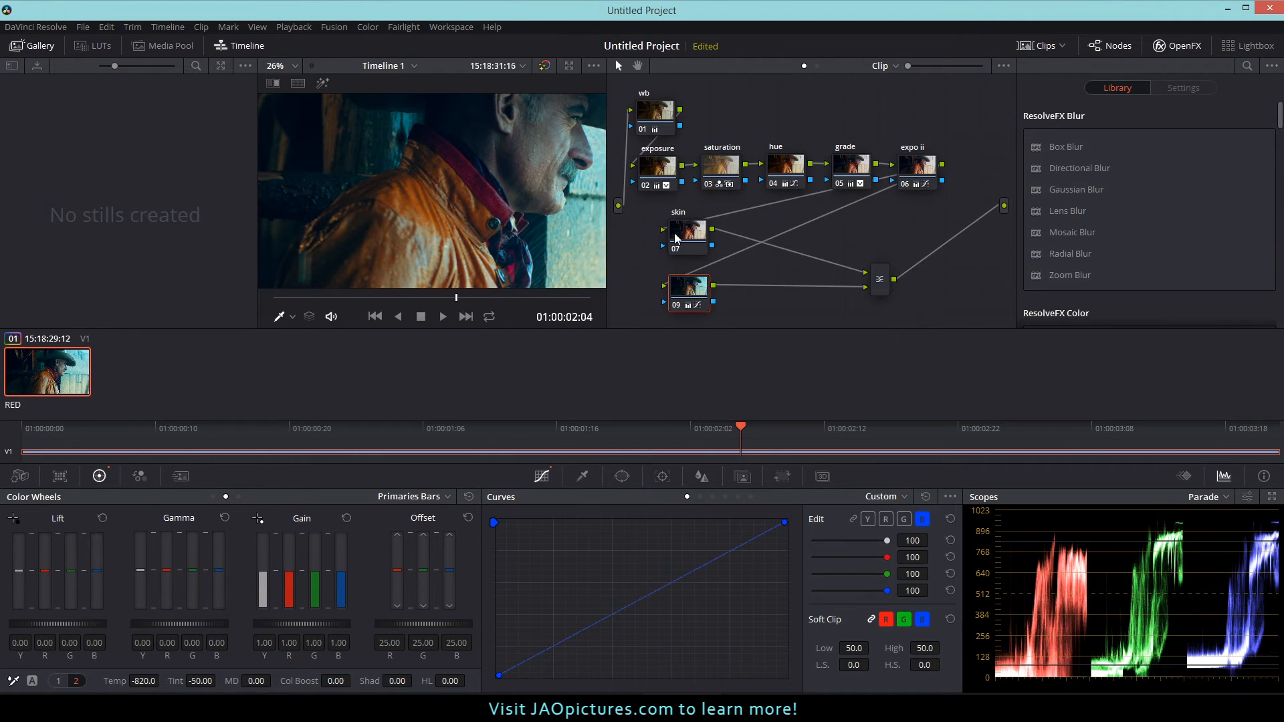
Step: Move the skin node closer to the lower parallel node and sample the cowboy's facial skin with the HSL qualifier
{"action": "left_click_drag", "start_coordinate": [692, 235], "coordinate": [689, 246]}
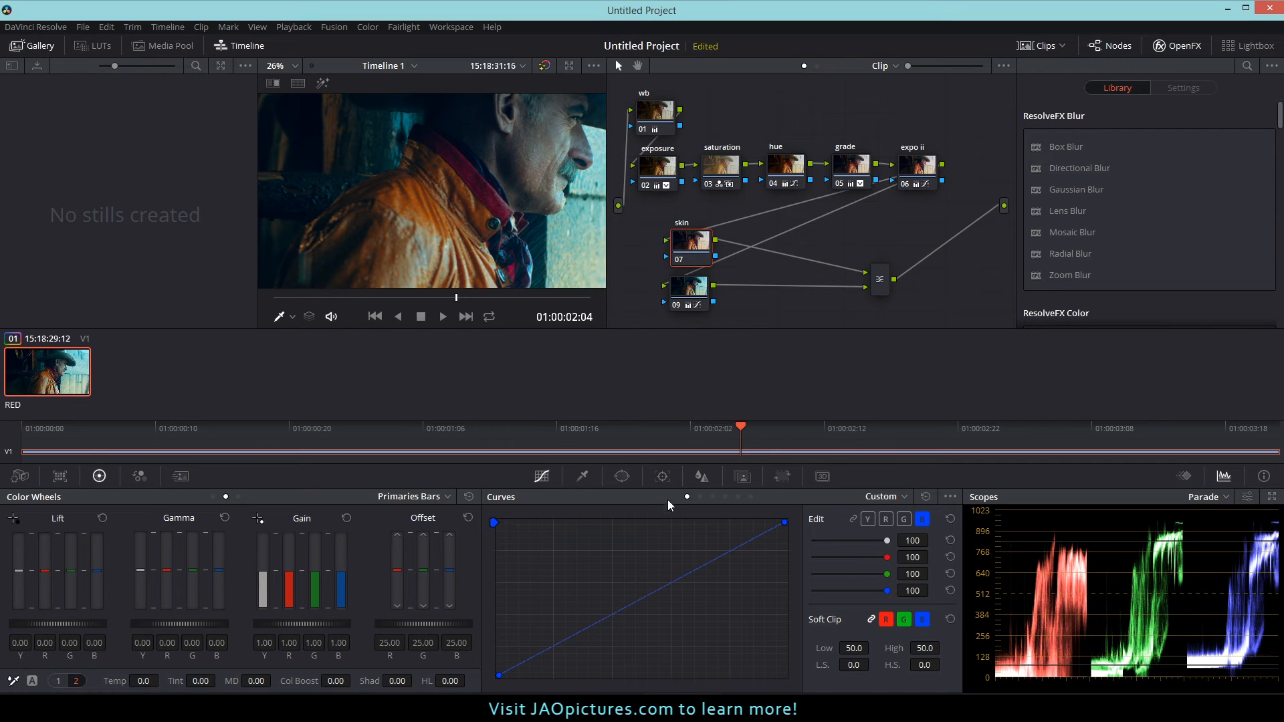
{"action": "left_click", "coordinate": [582, 476]}
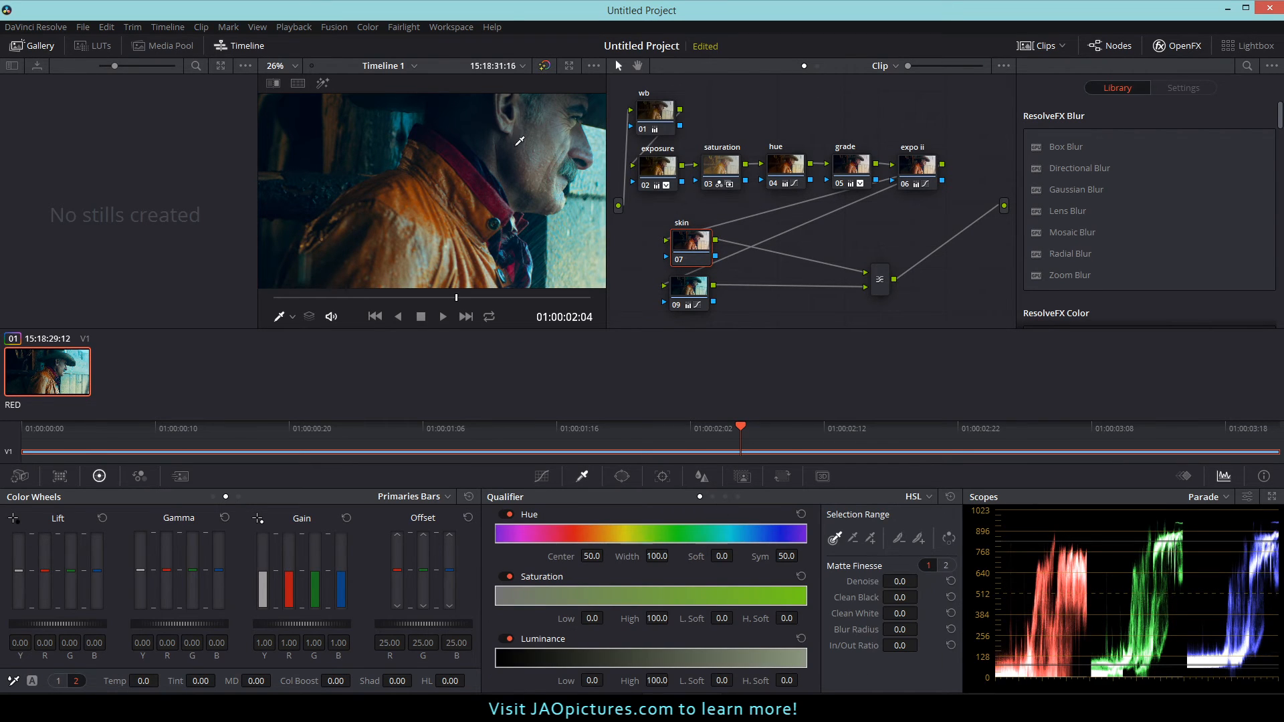
{"action": "left_click", "coordinate": [555, 136]}
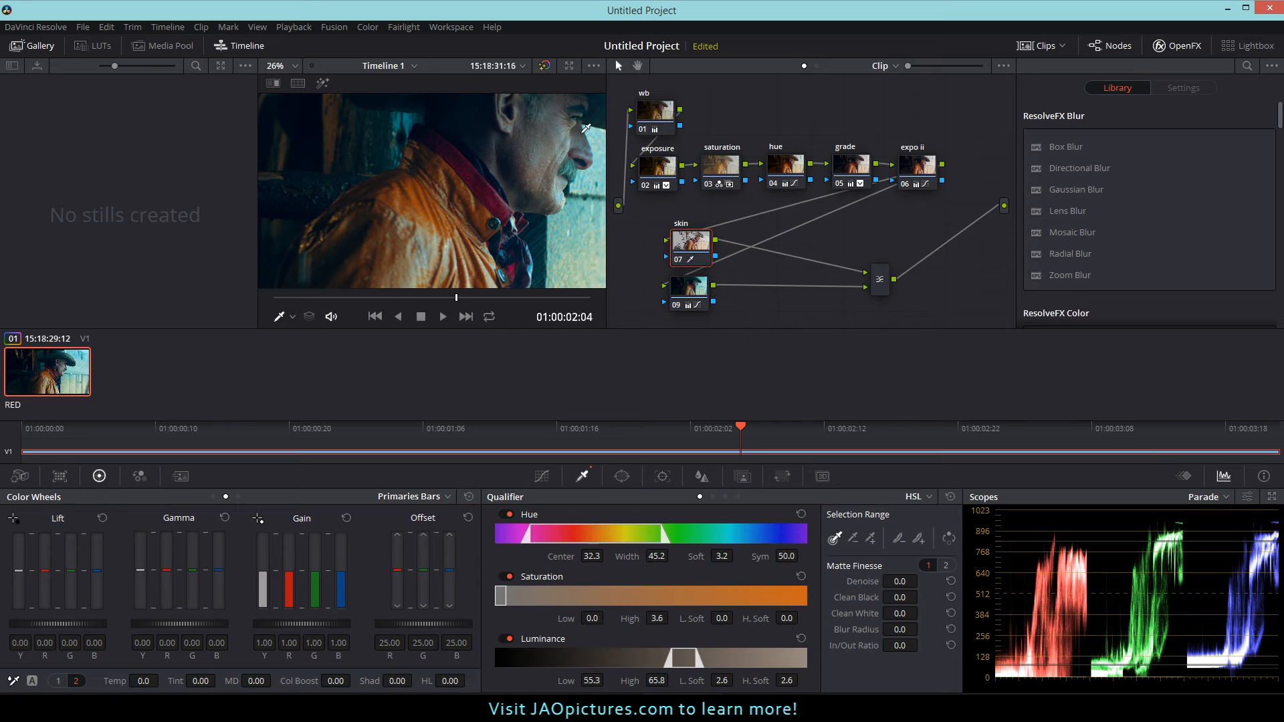
Step: Refine the highlighted skin key: hue width 23.8, saturation 0.5 to 9.7, luminance low 57.5, denoise 2.7, clean black 4.0, clean white 6.4, blur radius 2.2
{"action": "left_click", "coordinate": [324, 83]}
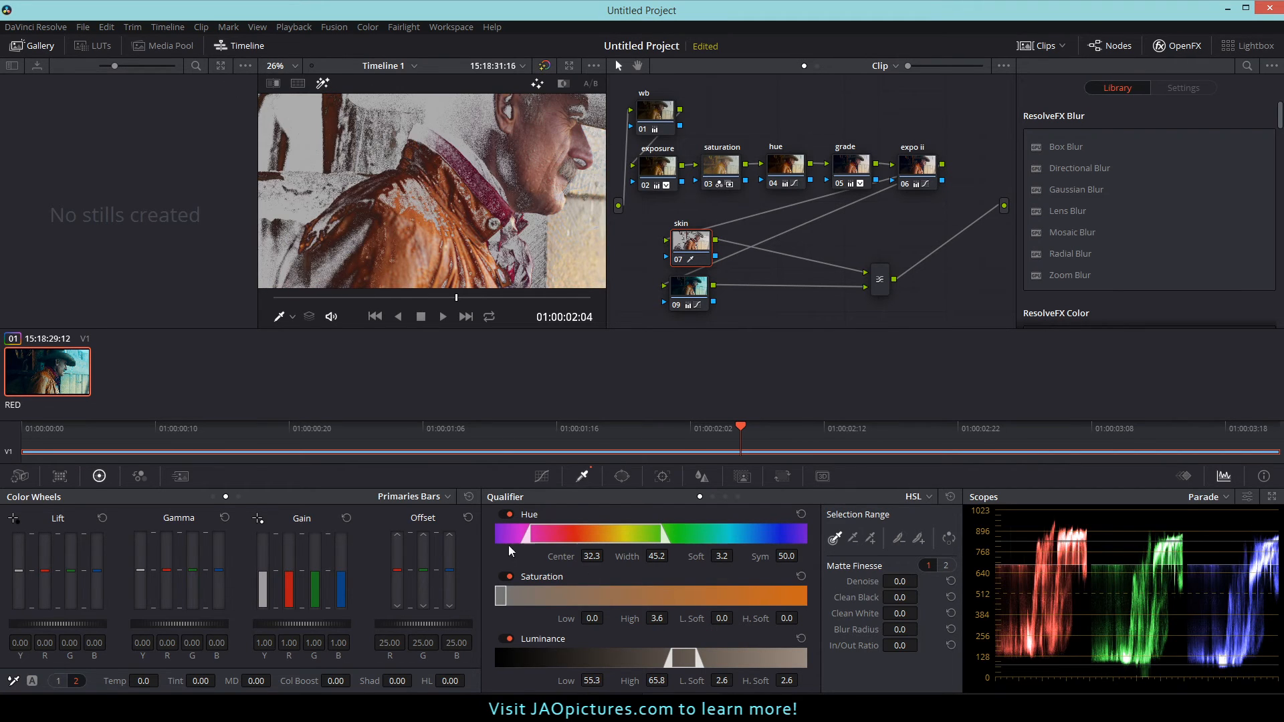
{"action": "left_click_drag", "start_coordinate": [628, 557], "coordinate": [543, 556]}
{"action": "left_click_drag", "start_coordinate": [672, 555], "coordinate": [676, 556]}
{"action": "left_click_drag", "start_coordinate": [592, 618], "coordinate": [672, 617]}
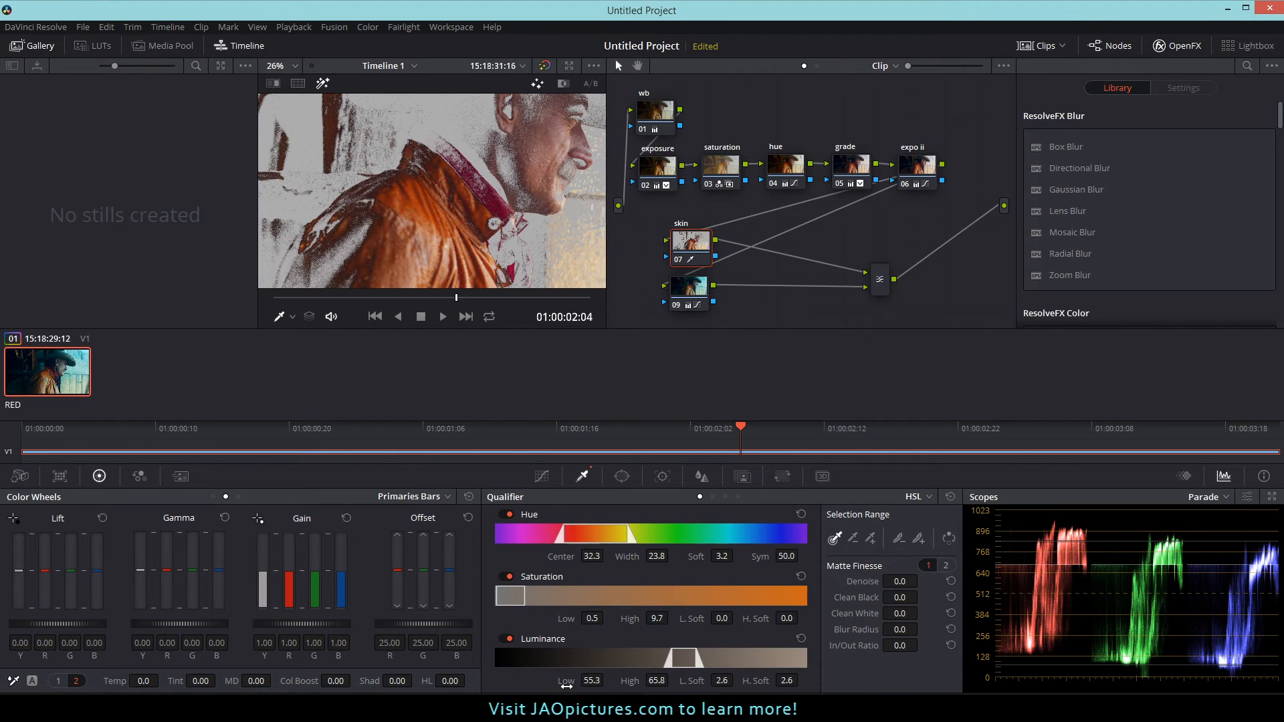
{"action": "mouse_move", "coordinate": [592, 681]}
{"action": "left_mouse_down"}
{"action": "mouse_move", "coordinate": [610, 680]}
{"action": "mouse_move", "coordinate": [606, 693]}
{"action": "left_mouse_up"}
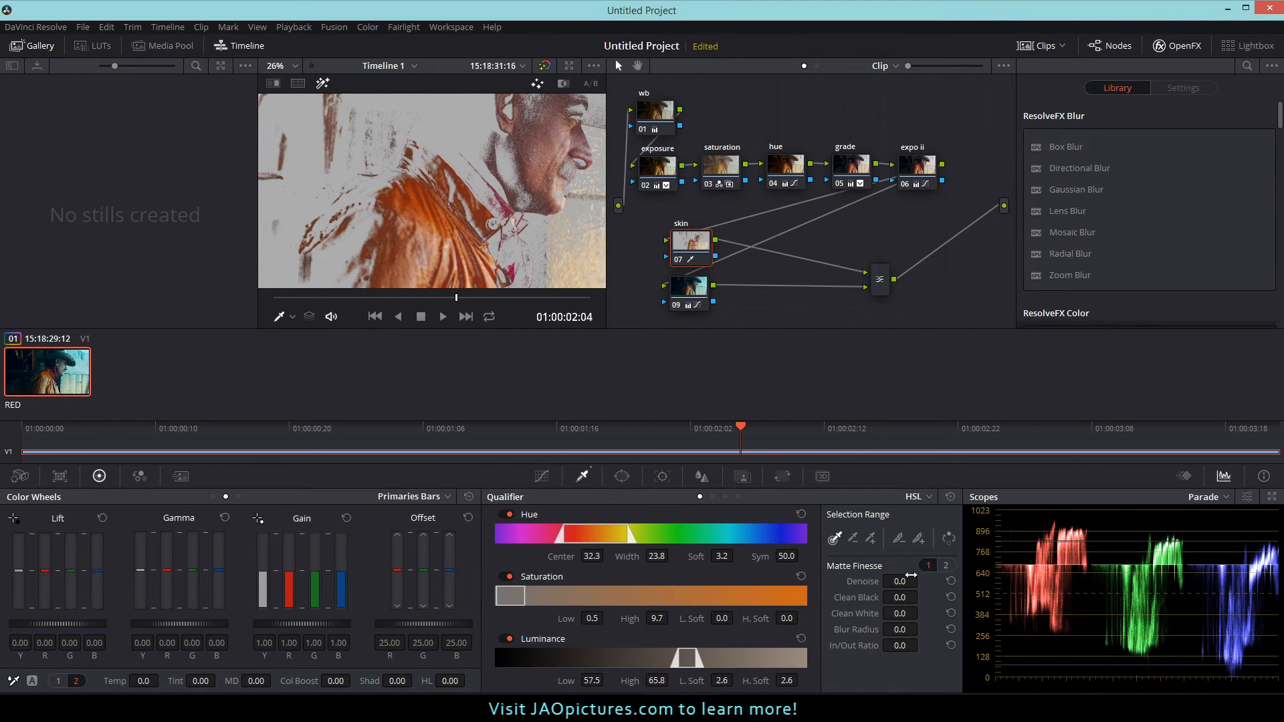
{"action": "left_click_drag", "start_coordinate": [900, 581], "coordinate": [936, 613]}
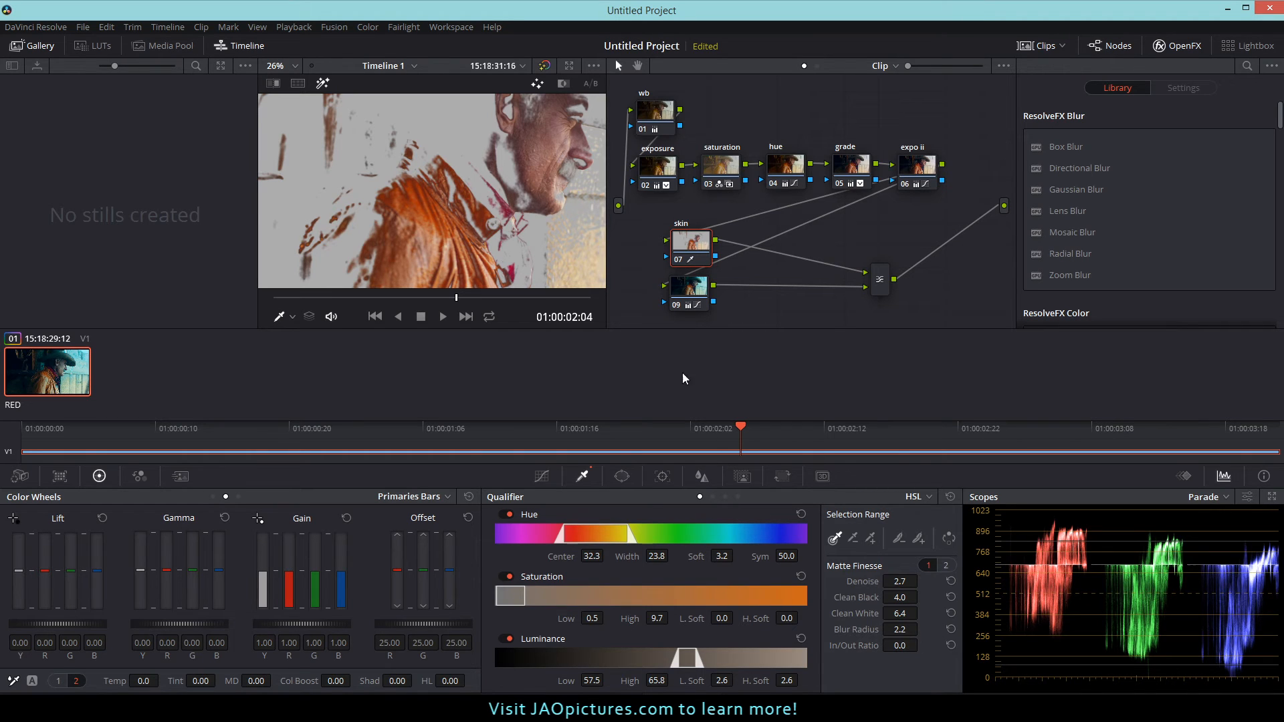
{"action": "left_click", "coordinate": [326, 84]}
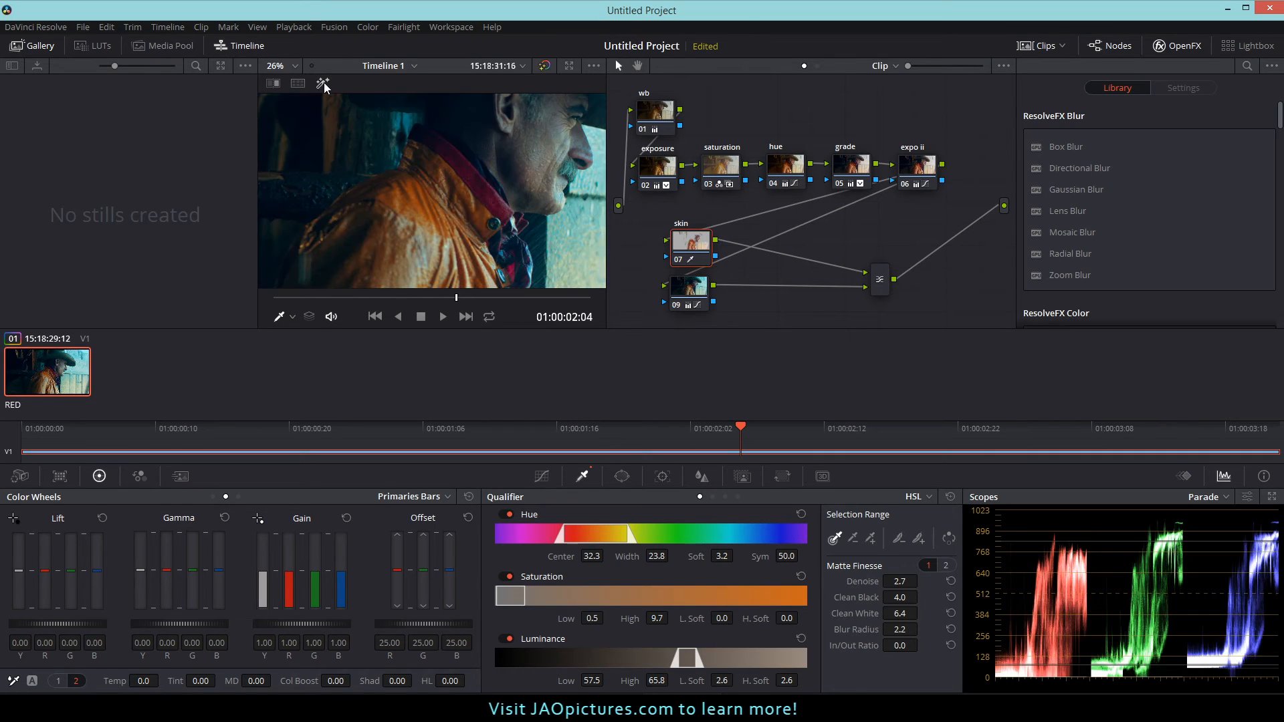
Step: Try lowering the upper endpoint of the skin node's blue curve in the enlarged viewer and bring it back to the corner
{"action": "left_click", "coordinate": [569, 67]}
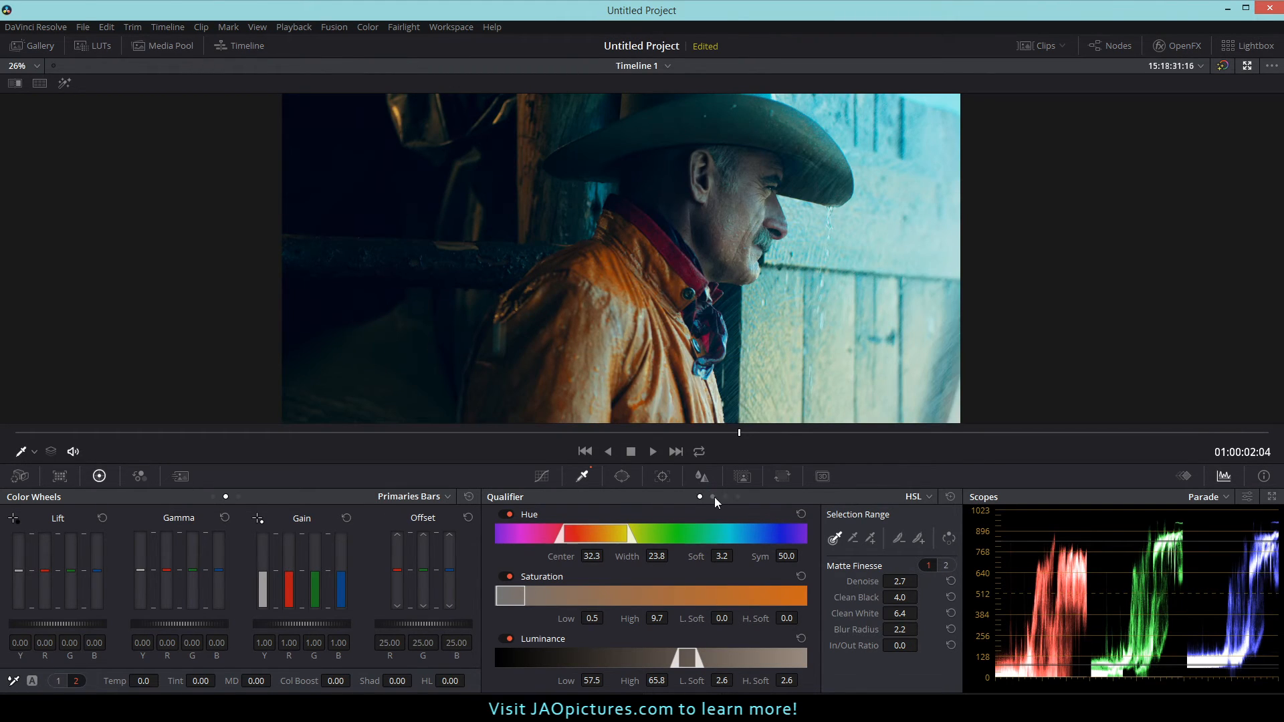
{"action": "left_click", "coordinate": [541, 475]}
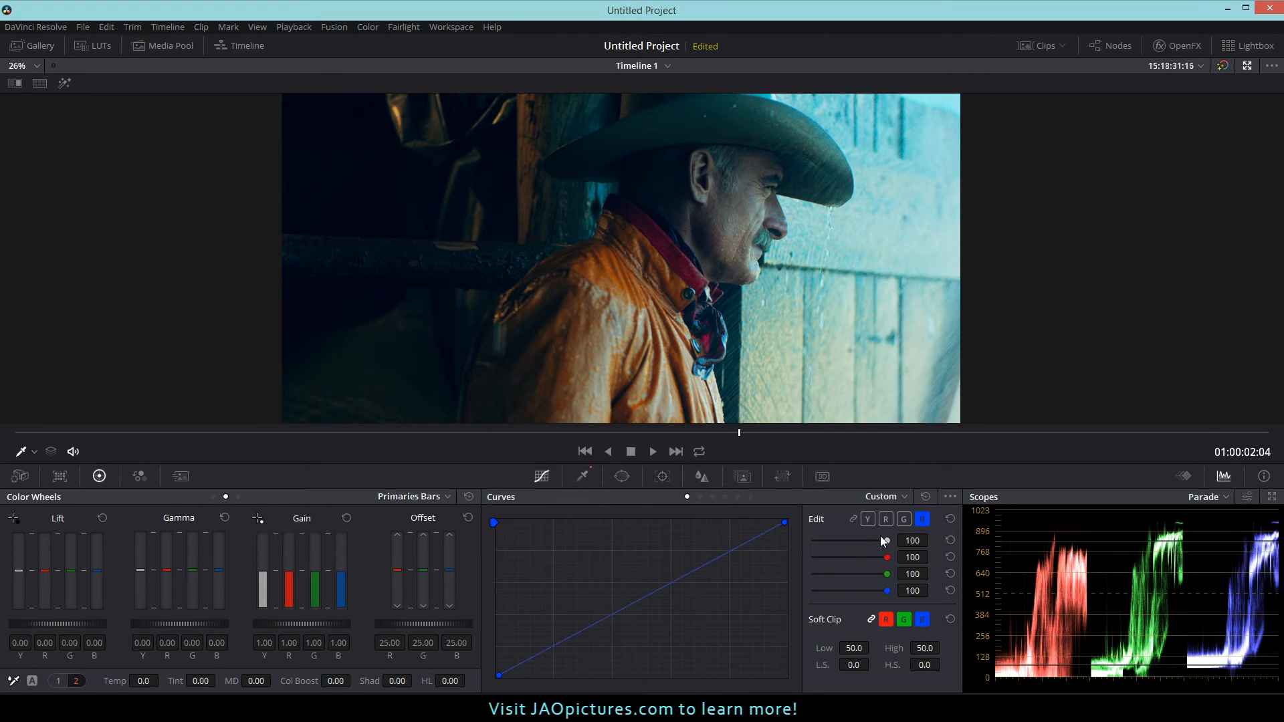
{"action": "left_click_drag", "start_coordinate": [785, 522], "coordinate": [793, 539]}
{"action": "left_click_drag", "start_coordinate": [784, 591], "coordinate": [796, 516]}
{"action": "left_click", "coordinate": [1247, 65]}
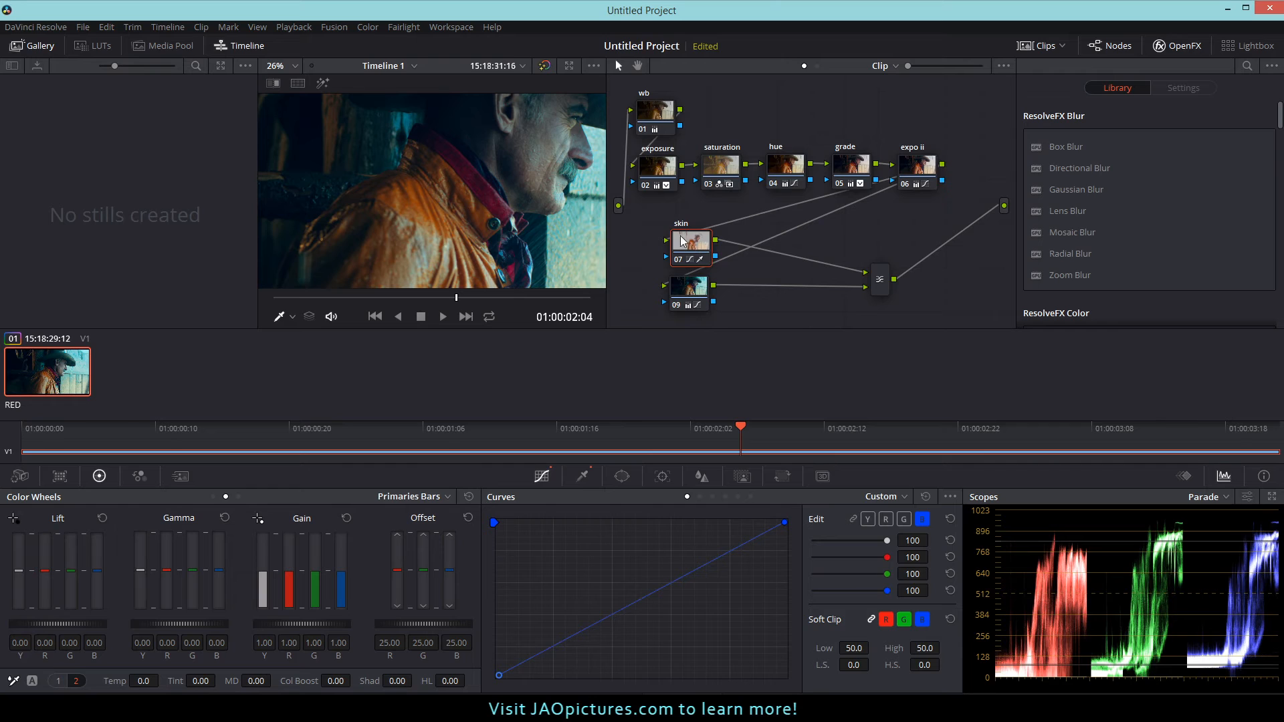
Step: Delete the skin node, the parallel node below it and the parallel mixer together
{"action": "left_click_drag", "start_coordinate": [663, 218], "coordinate": [886, 318]}
{"action": "left_click_drag", "start_coordinate": [663, 217], "coordinate": [947, 319]}
{"action": "key", "text": "Delete"}
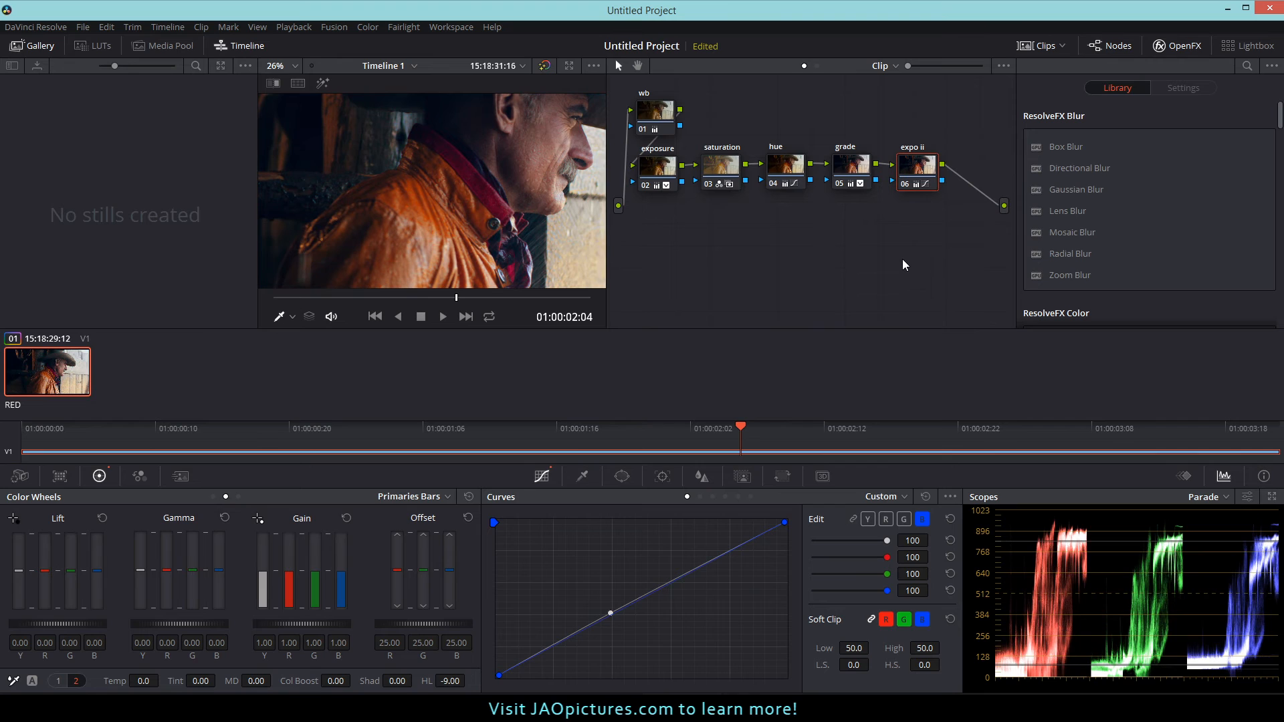
Step: Add a node after expo ii and a layer node below it, spacing both nodes out and placing the layer mixer near the output
{"action": "key", "text": "alt+o"}
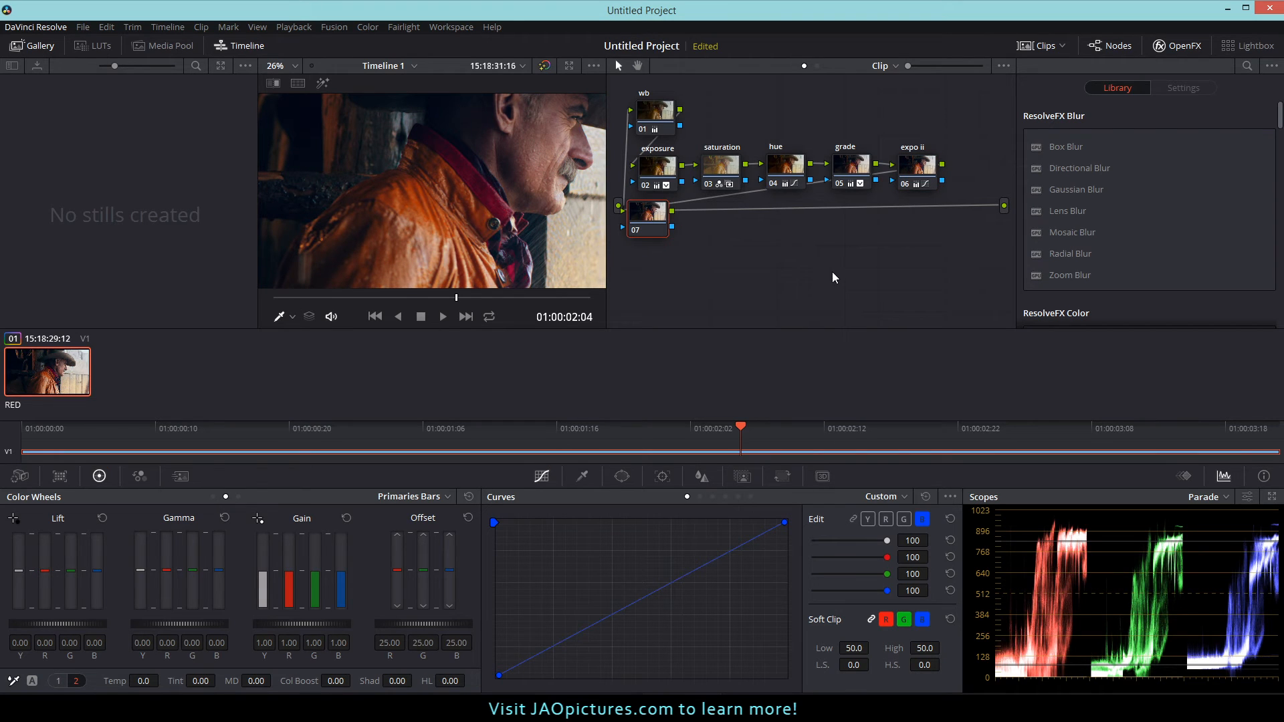
{"action": "key", "text": "alt+l"}
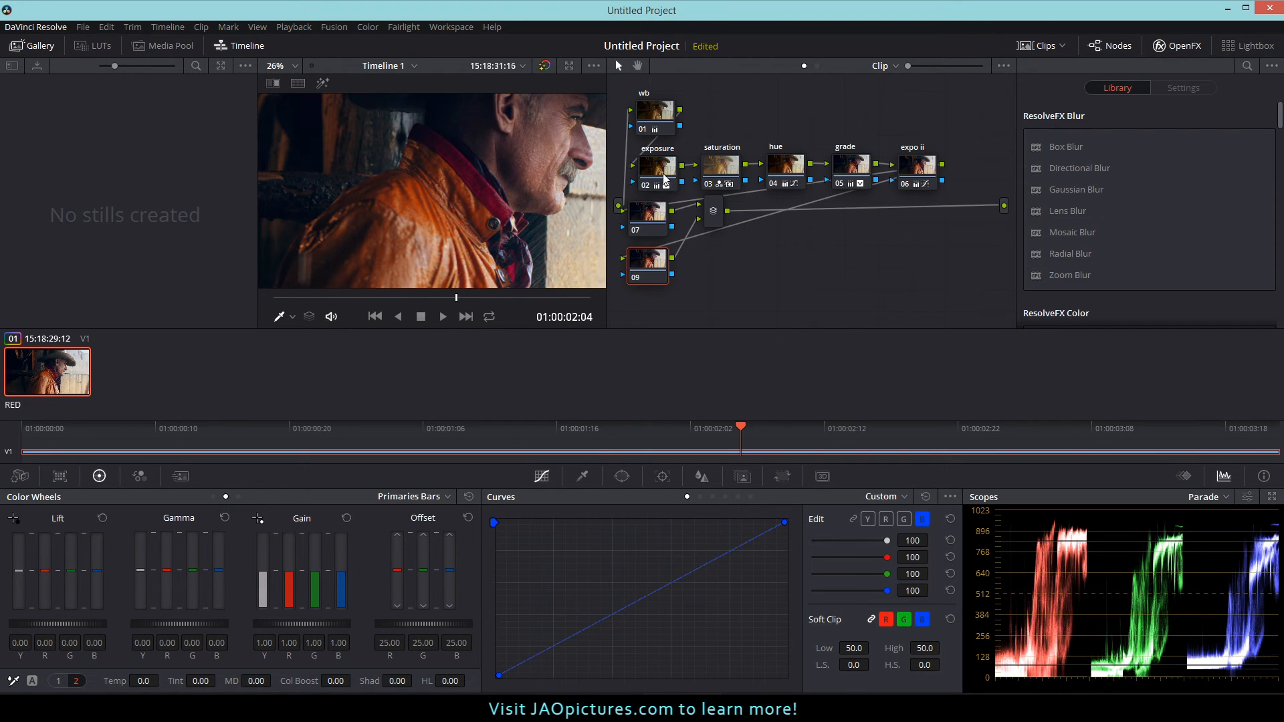
{"action": "left_click_drag", "start_coordinate": [708, 218], "coordinate": [905, 266]}
{"action": "left_click_drag", "start_coordinate": [656, 231], "coordinate": [674, 285]}
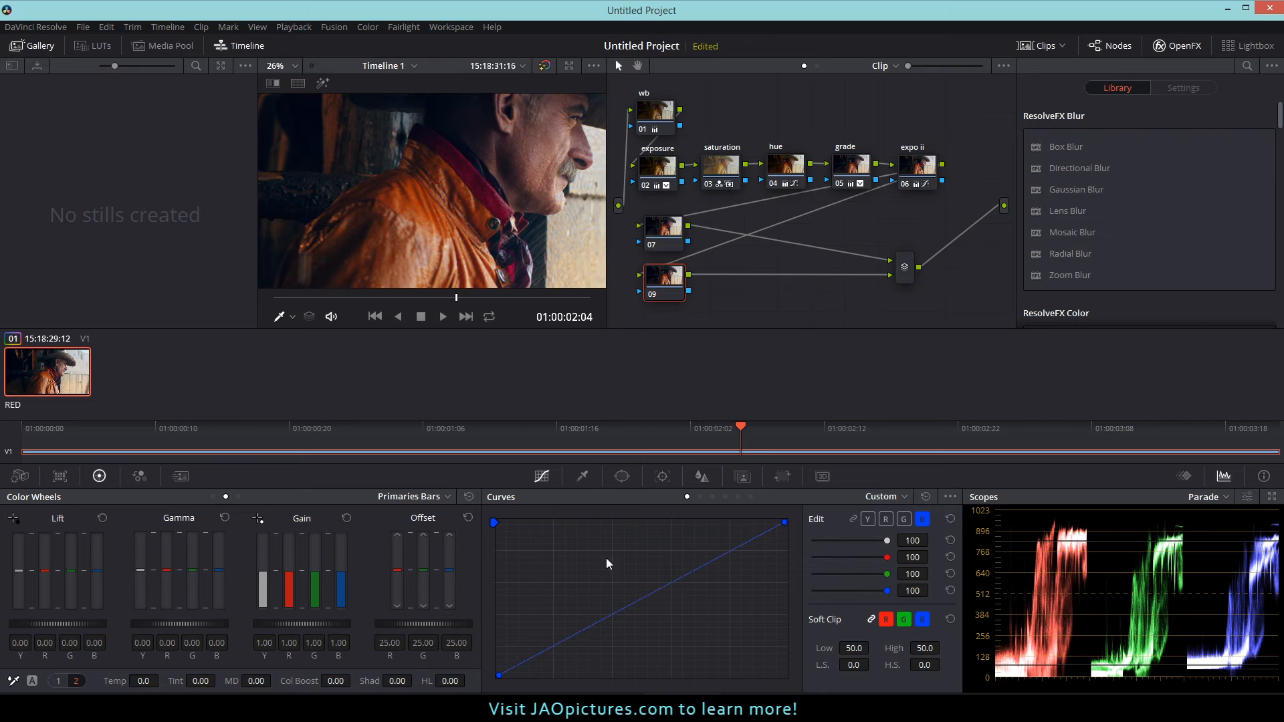
Step: Raise the blue curve strongly on node 09 and sample the cowboy's facial skin with the HSL qualifier on node 07
{"action": "left_click_drag", "start_coordinate": [632, 604], "coordinate": [598, 575]}
{"action": "left_click", "coordinate": [674, 242]}
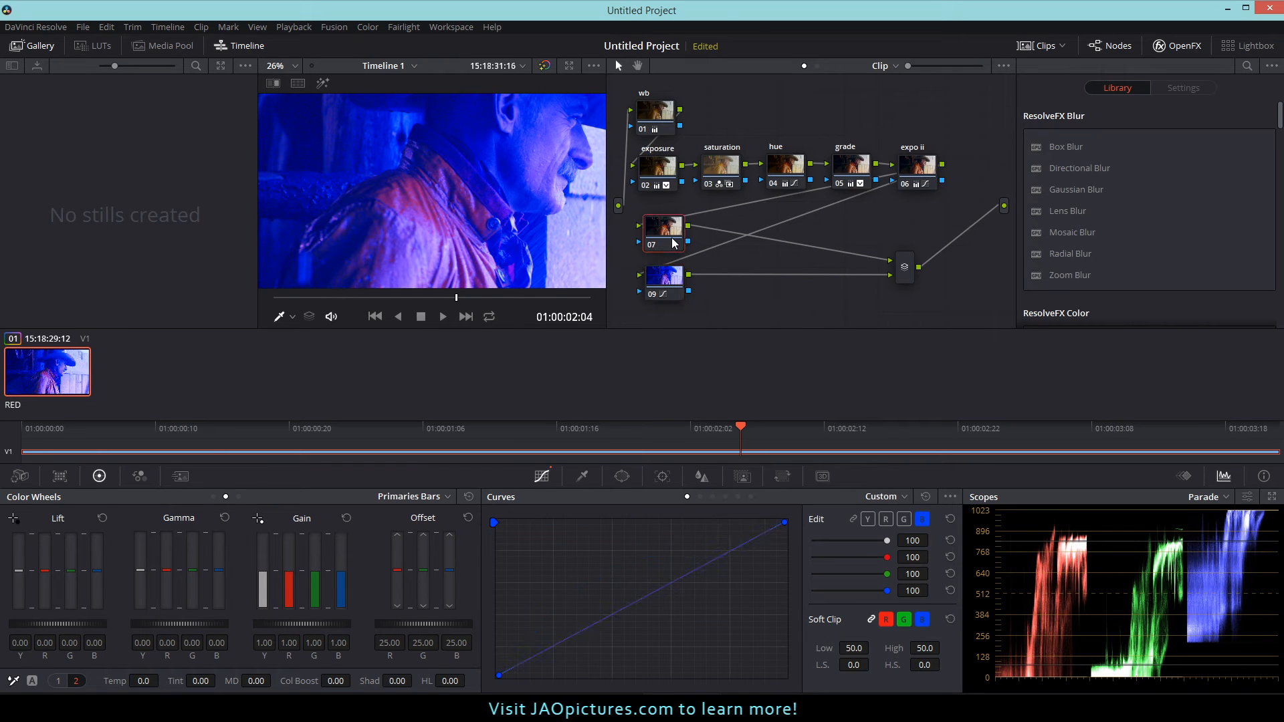
{"action": "left_click", "coordinate": [582, 476]}
{"action": "left_click", "coordinate": [554, 167]}
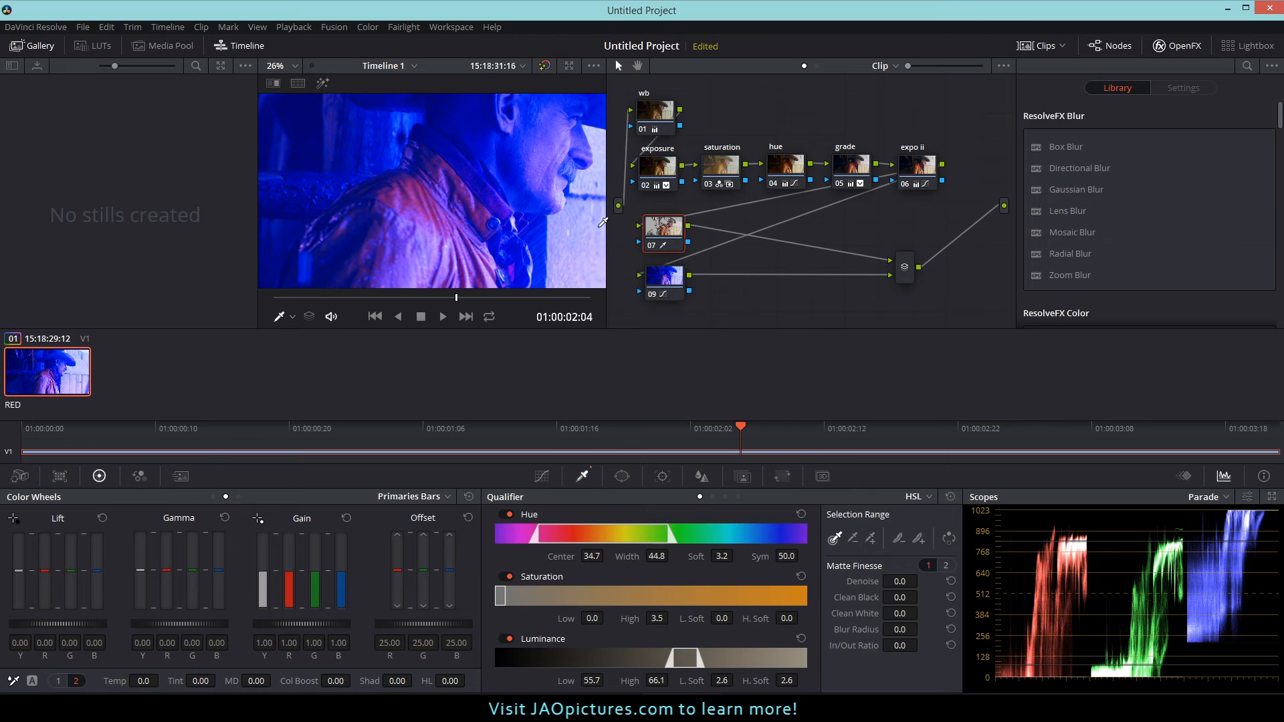
Step: Try adjusting the upper endpoint of the blue curve on node 07 and disable that node
{"action": "left_click", "coordinate": [665, 279]}
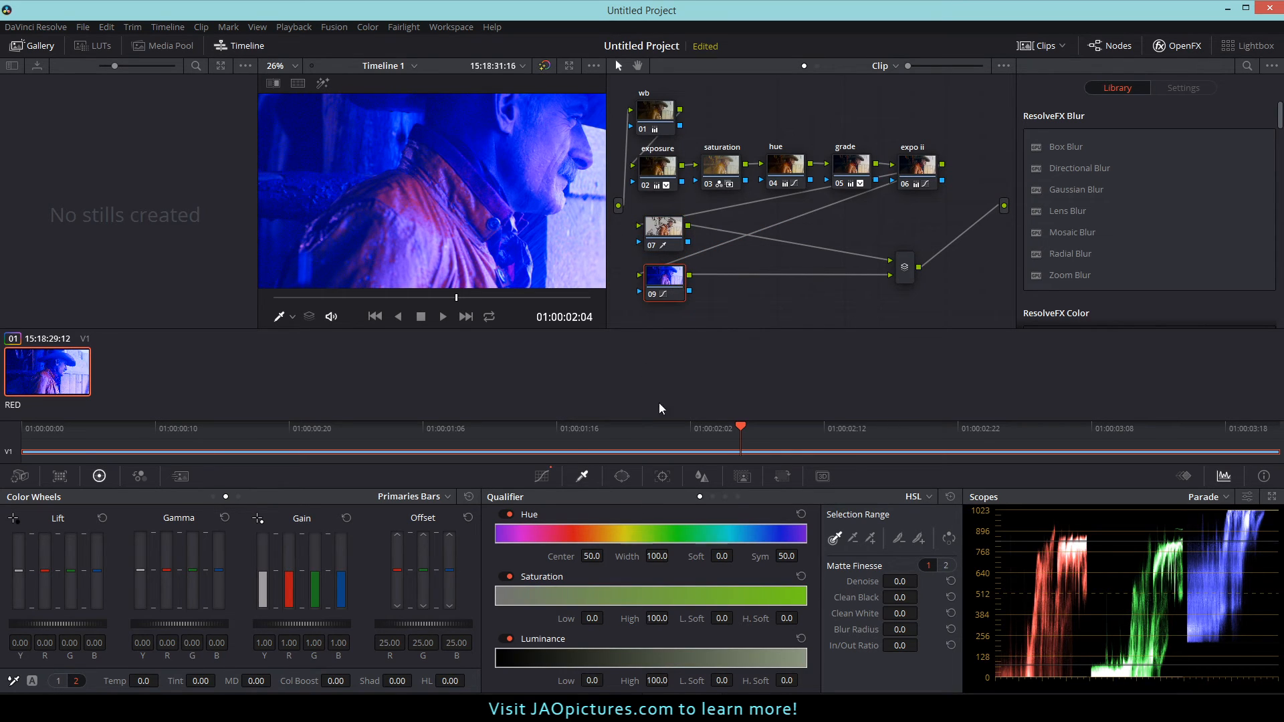
{"action": "left_click", "coordinate": [552, 476]}
{"action": "left_click", "coordinate": [656, 222]}
{"action": "left_click_drag", "start_coordinate": [794, 547], "coordinate": [795, 497]}
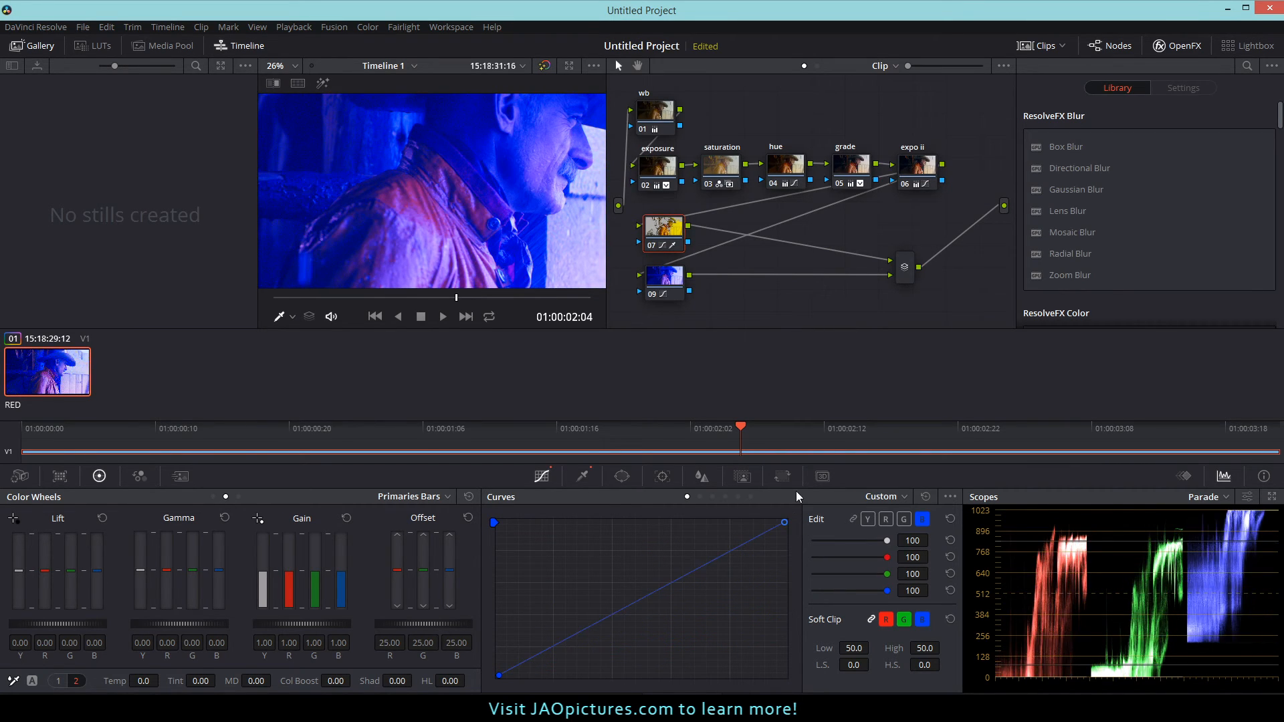
{"action": "key", "text": "alt+s"}
{"action": "key", "text": "ctrl+z"}
{"action": "key", "text": "alt+d"}
{"action": "key", "text": "alt+d"}
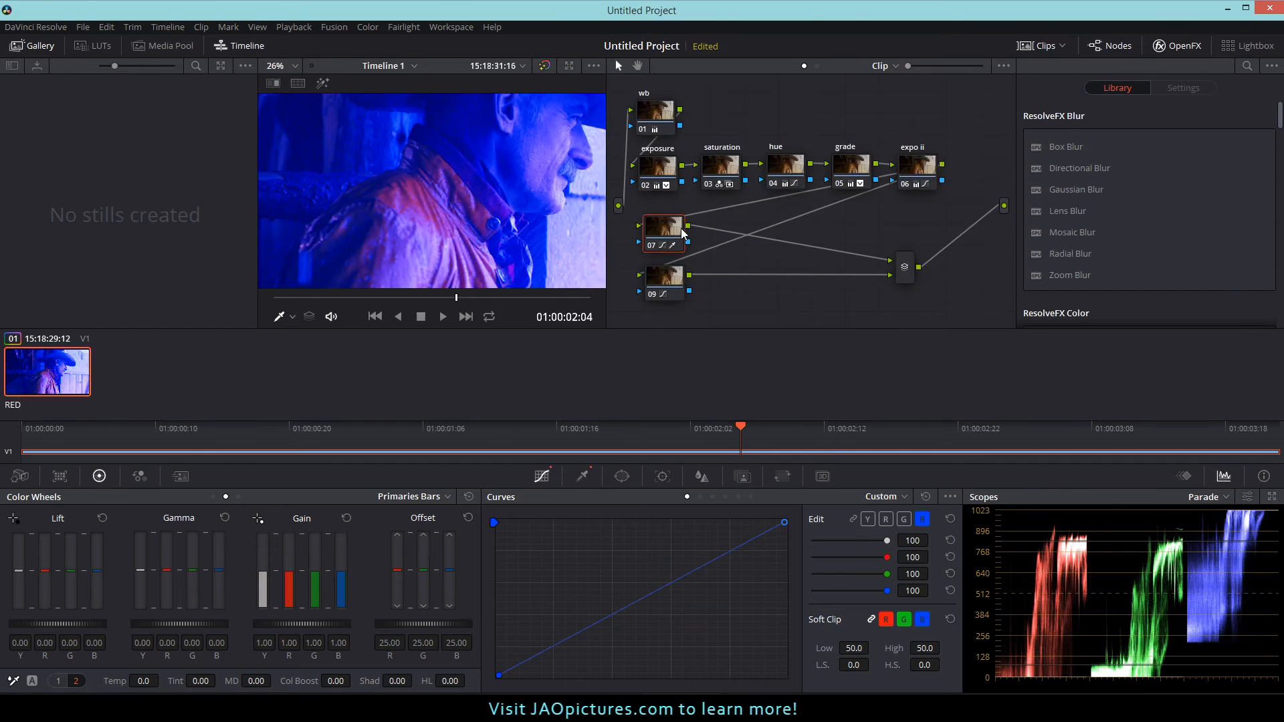
Step: Reset the grade of node 09
{"action": "left_click", "coordinate": [677, 275]}
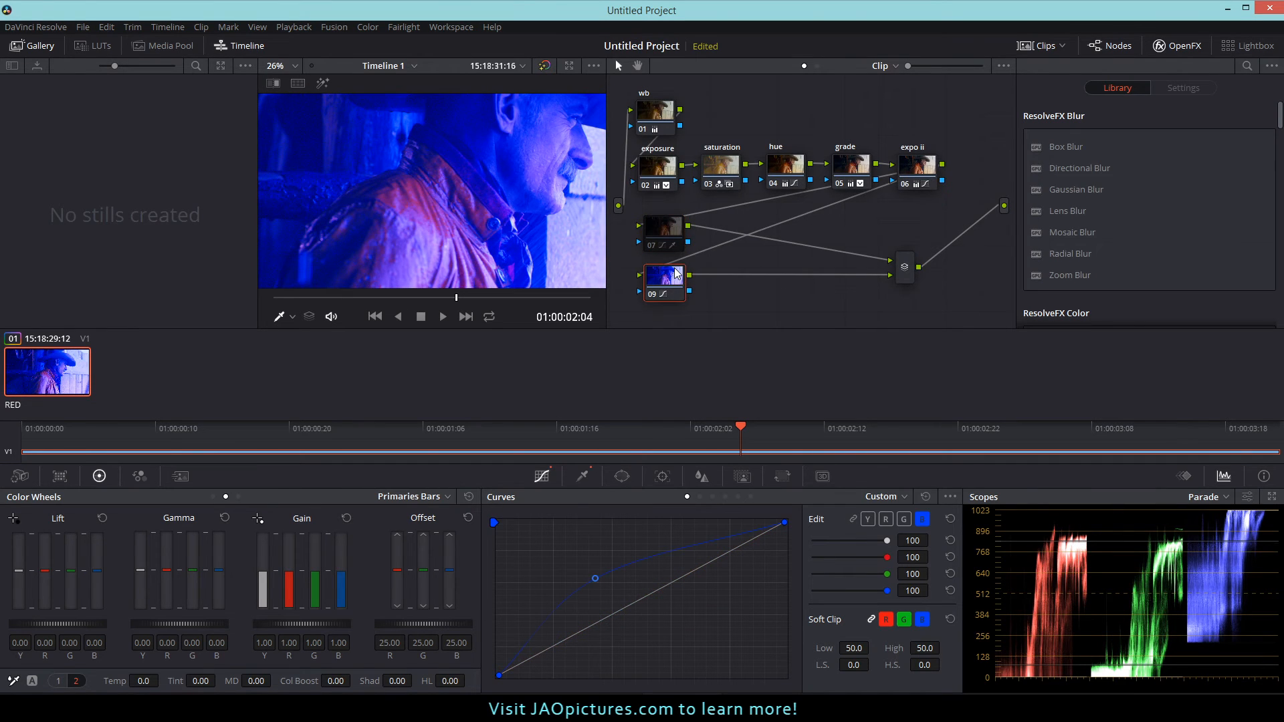
{"action": "right_click", "coordinate": [668, 286]}
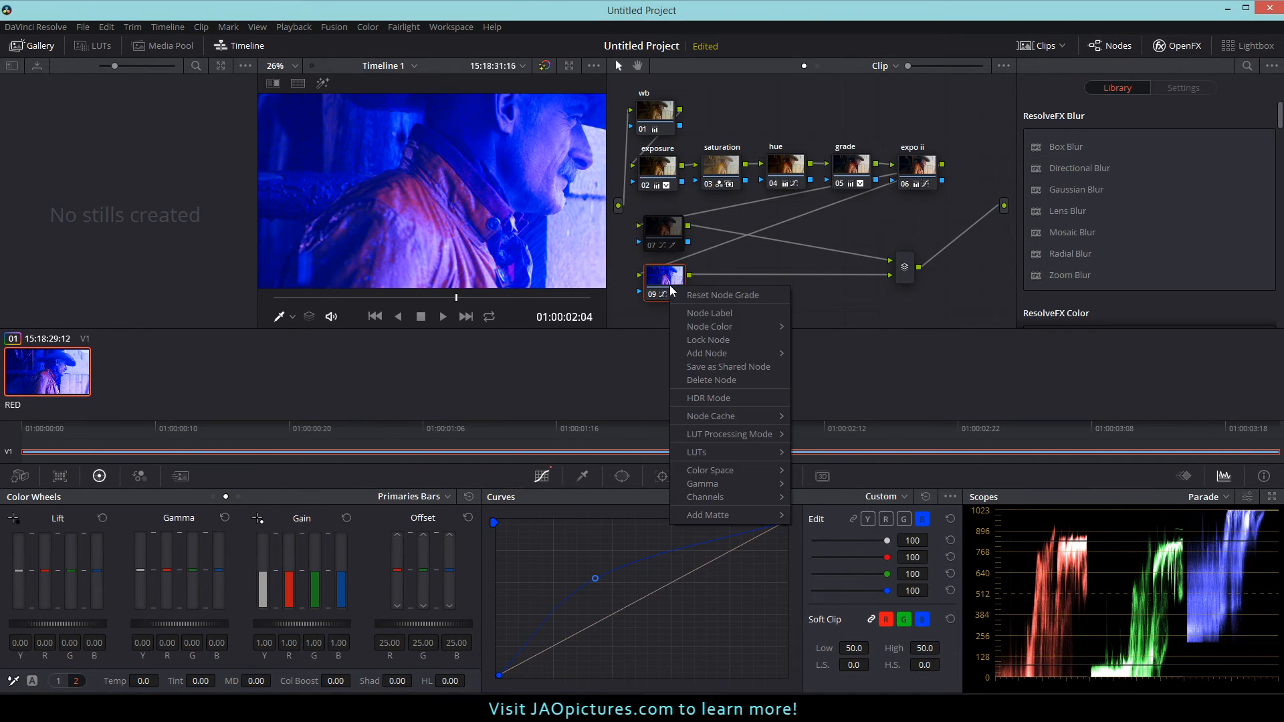
{"action": "left_click", "coordinate": [696, 296]}
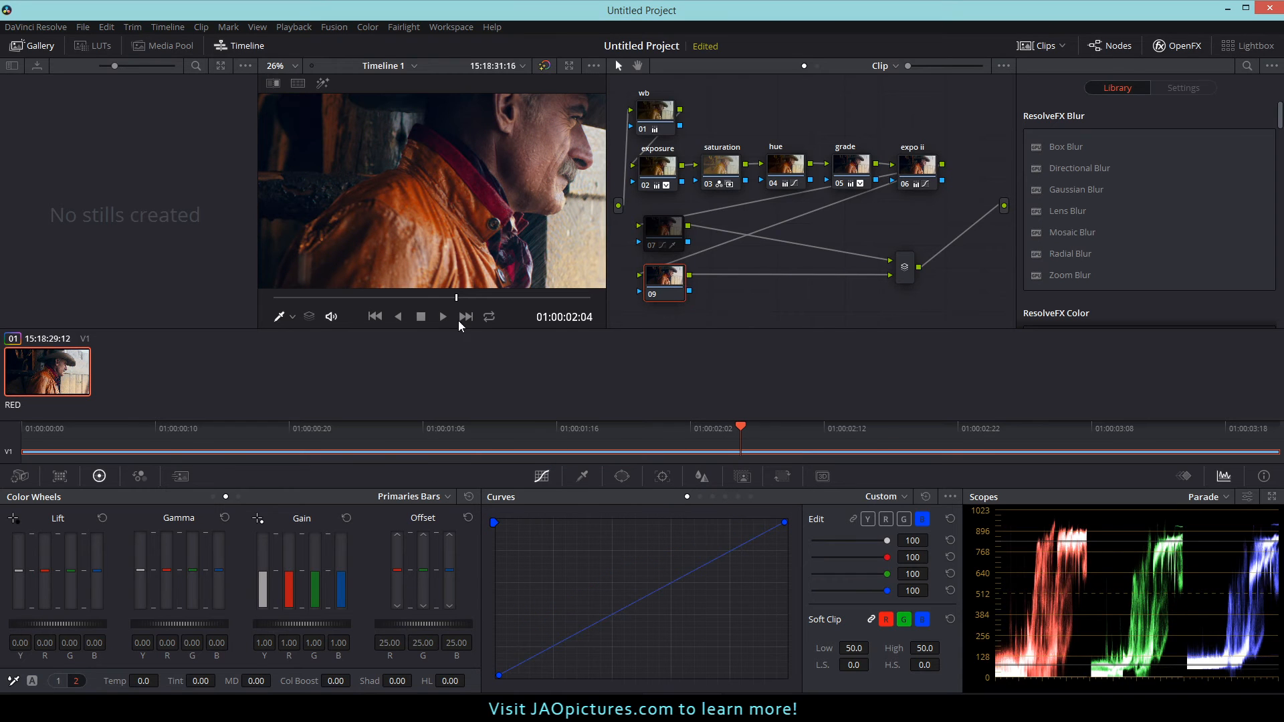
Step: Cool node 09 by setting its temperature to -940 and tint to -40 while viewing the image in the enlarged viewer
{"action": "left_click", "coordinate": [569, 66]}
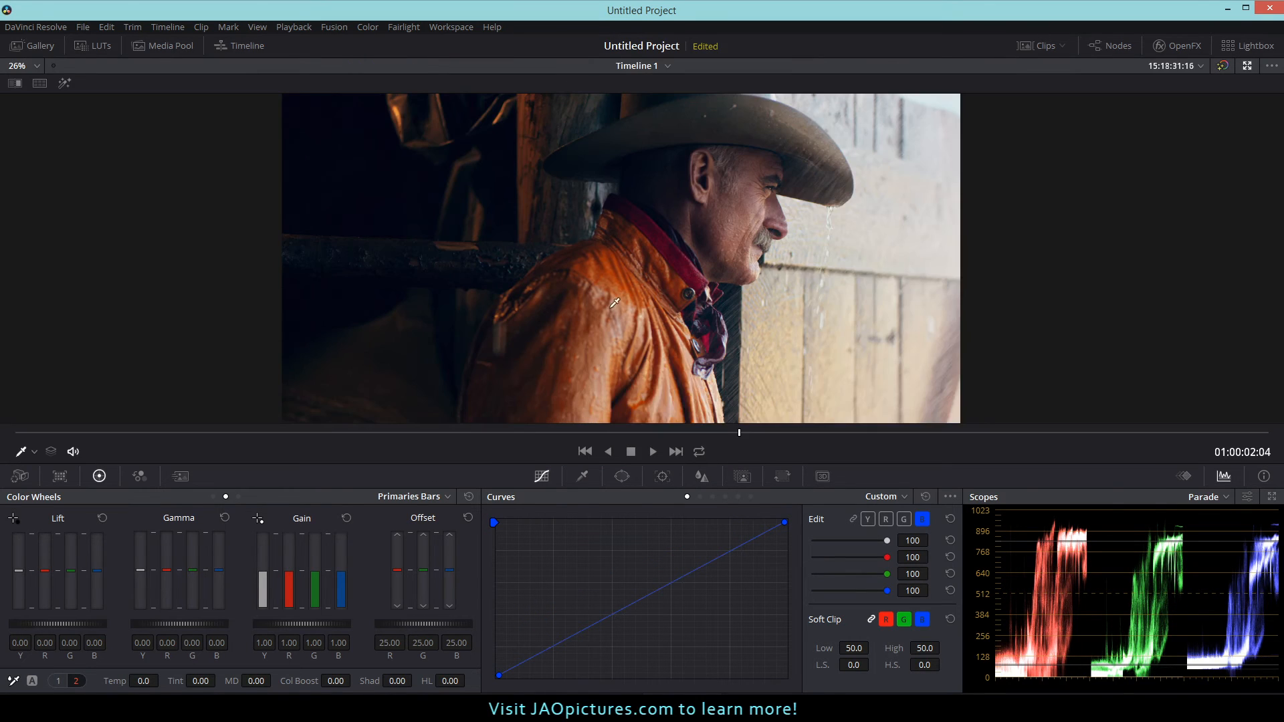
{"action": "left_click_drag", "start_coordinate": [114, 680], "coordinate": [67, 680]}
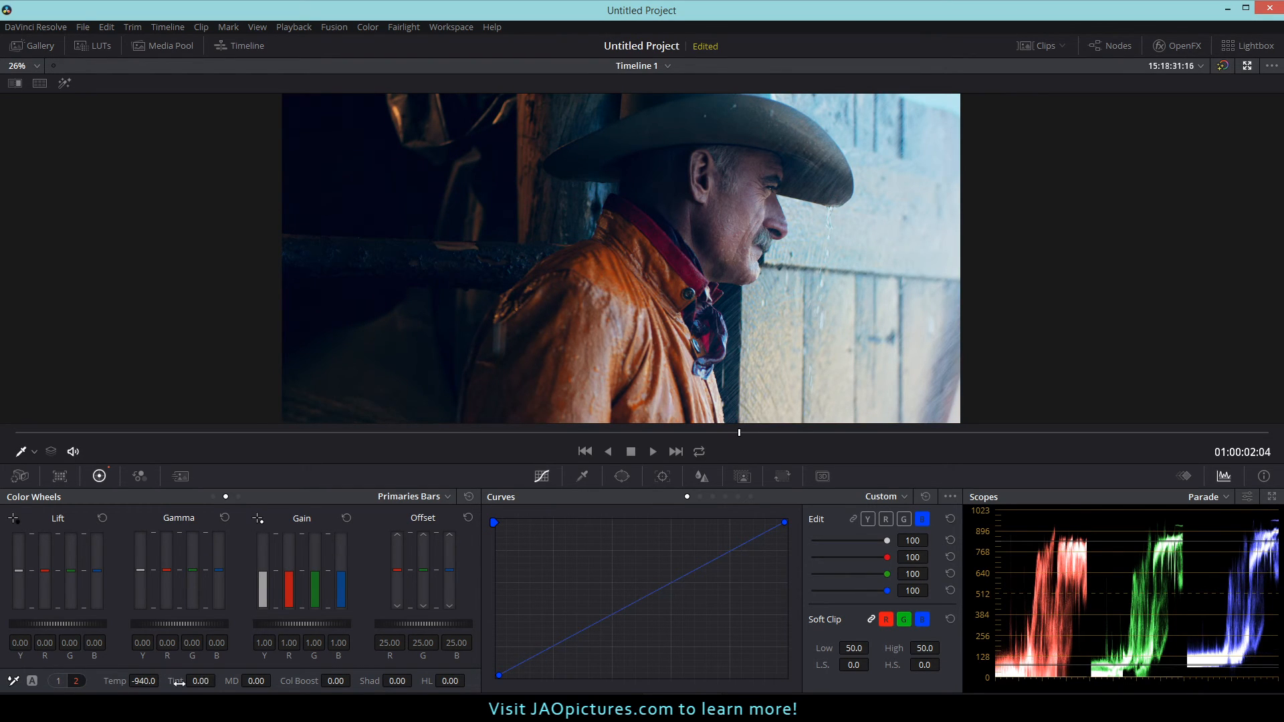
{"action": "left_click_drag", "start_coordinate": [177, 680], "coordinate": [127, 681]}
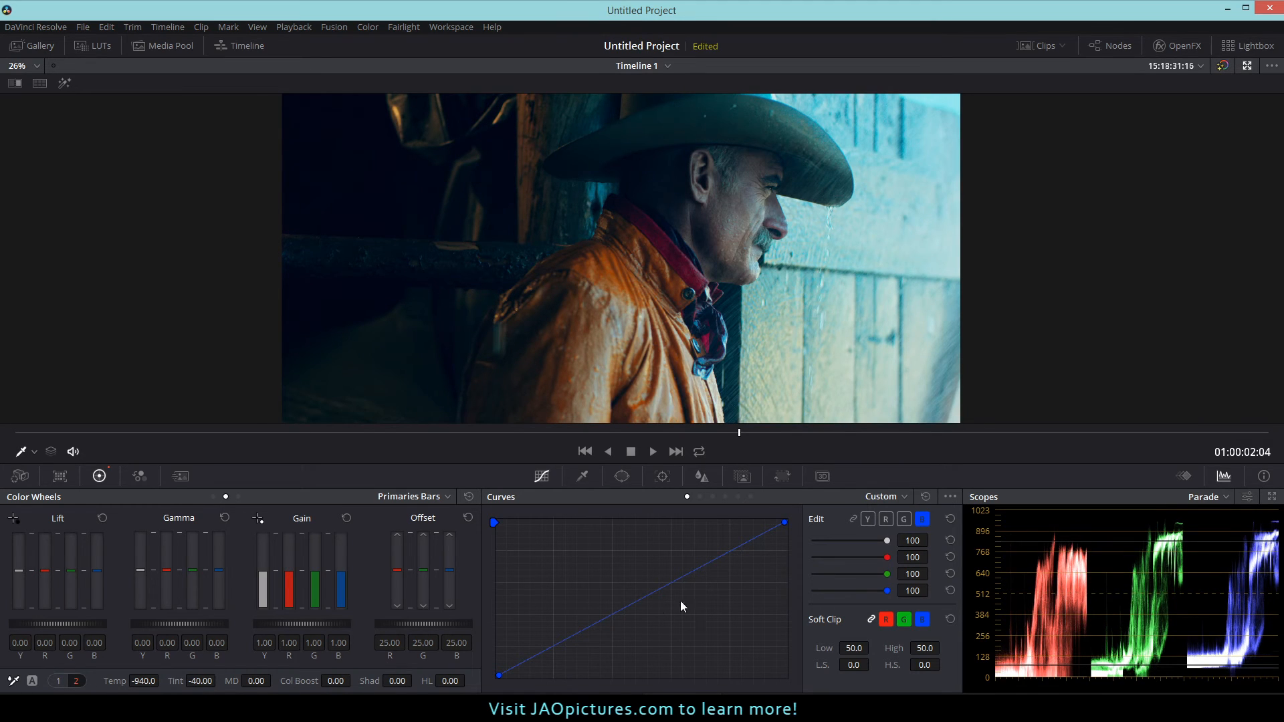
{"action": "left_click", "coordinate": [1247, 66]}
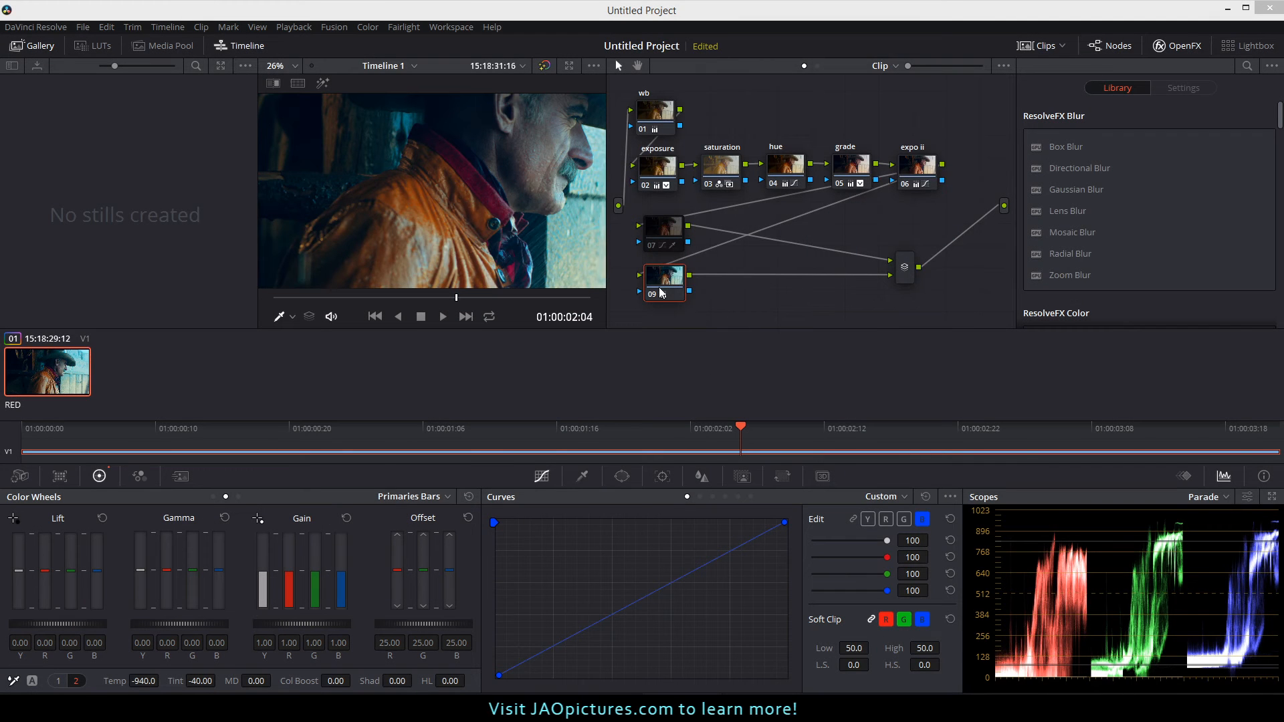
Step: Enable node 07, highlight its key in the enlarged viewer and narrow the qualifier's hue width to 23.0
{"action": "left_click", "coordinate": [664, 235]}
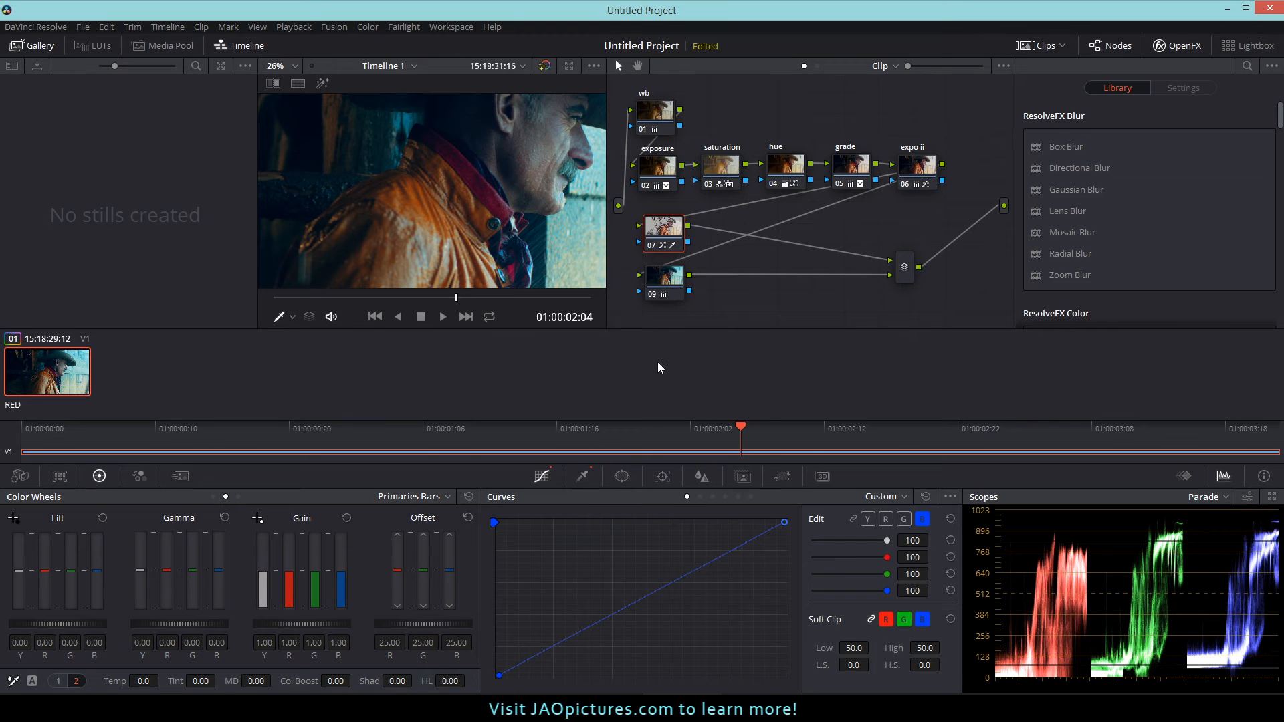
{"action": "left_click", "coordinate": [322, 84]}
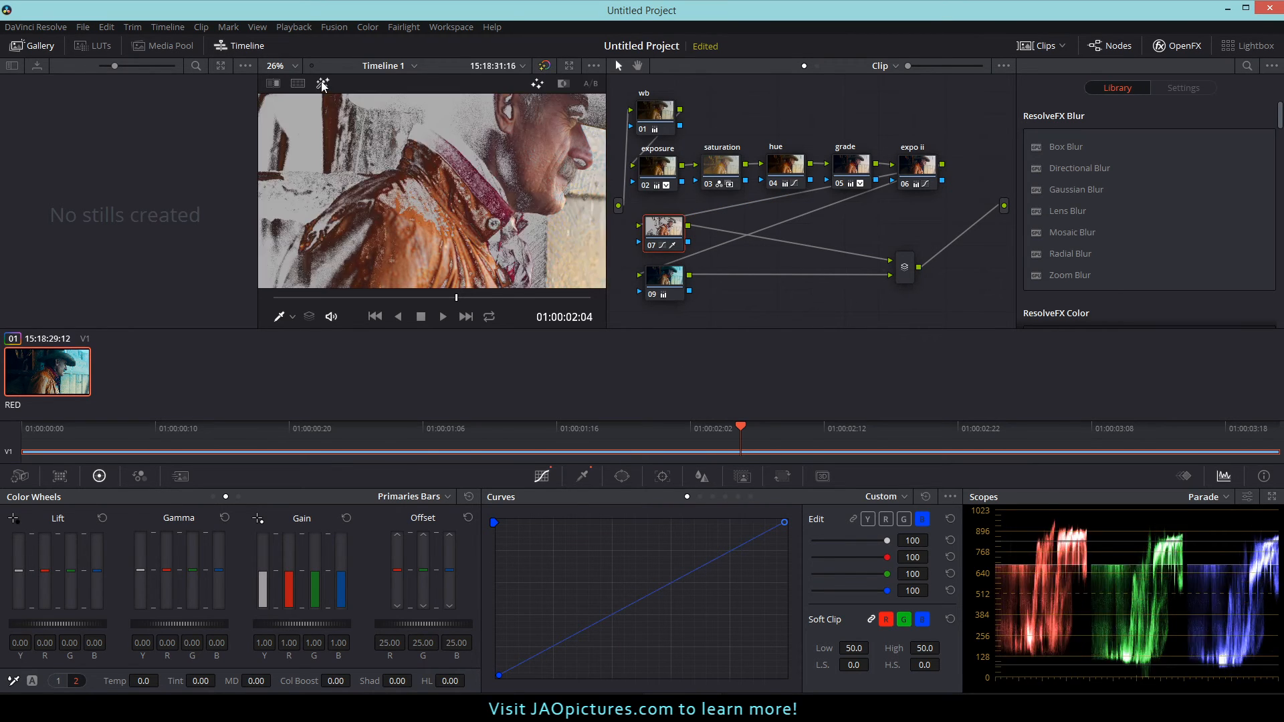
{"action": "left_click", "coordinate": [570, 65]}
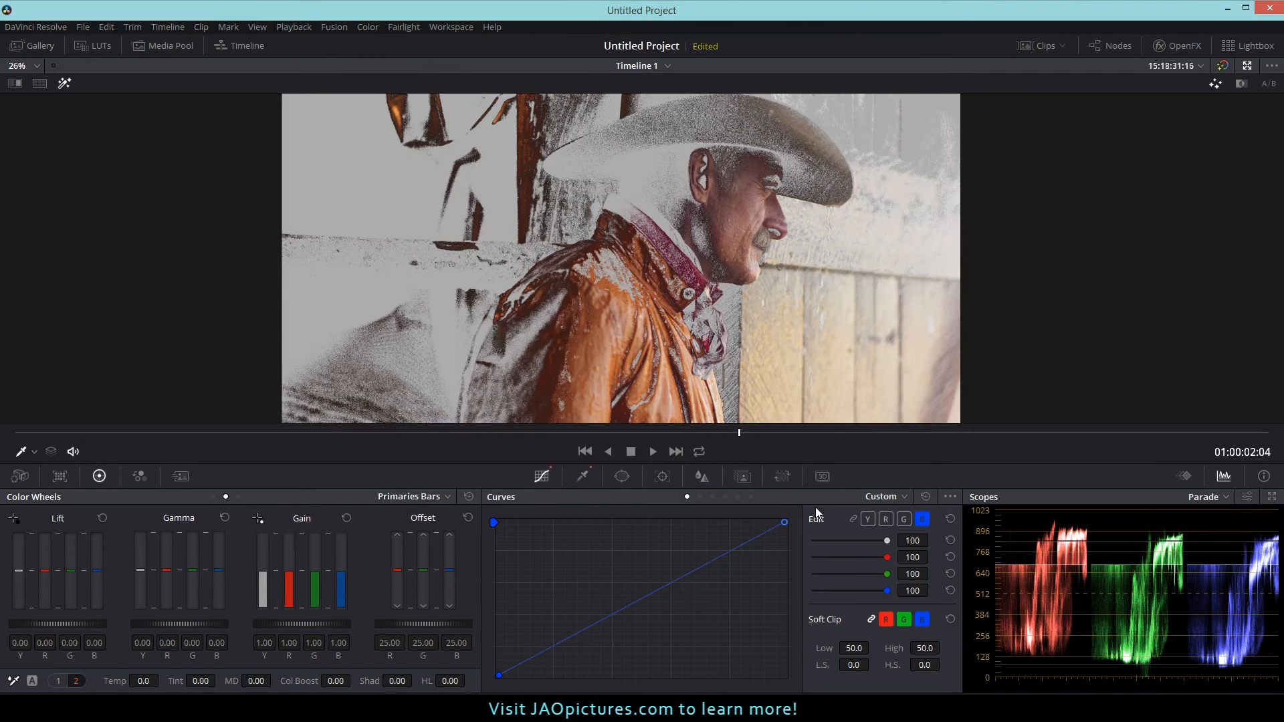
{"action": "left_click", "coordinate": [582, 475]}
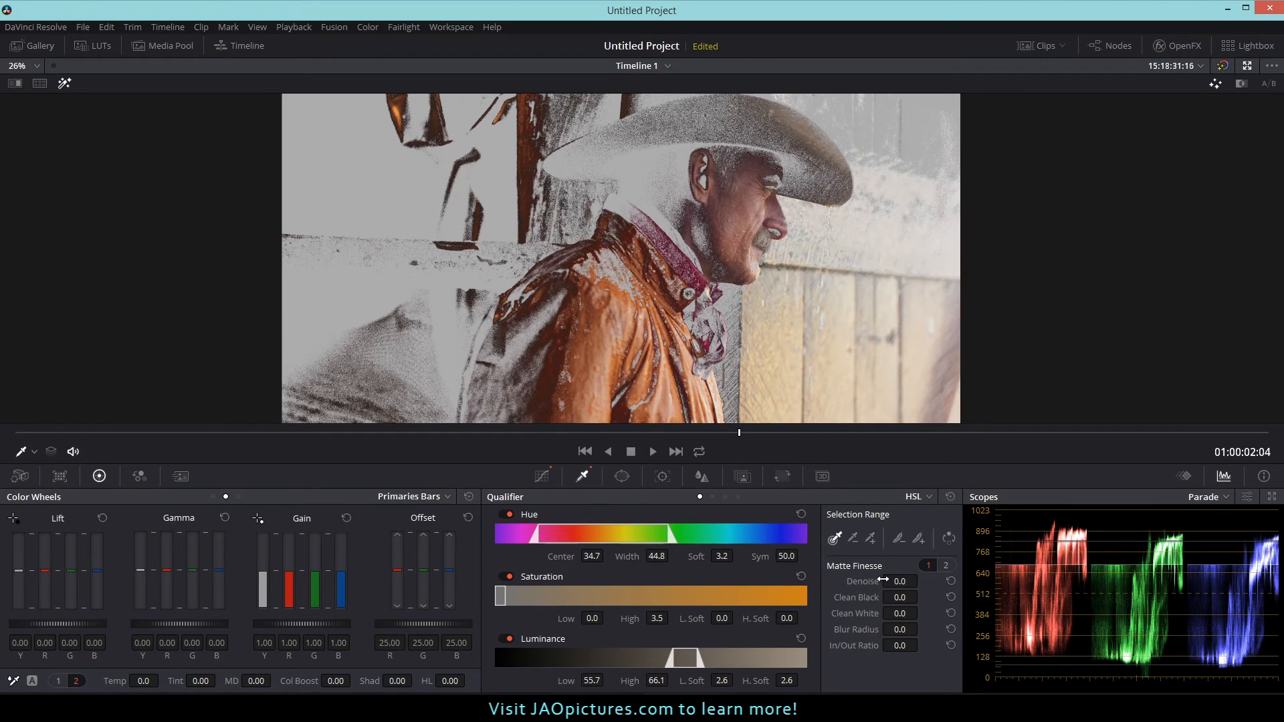
{"action": "left_click_drag", "start_coordinate": [657, 555], "coordinate": [632, 555]}
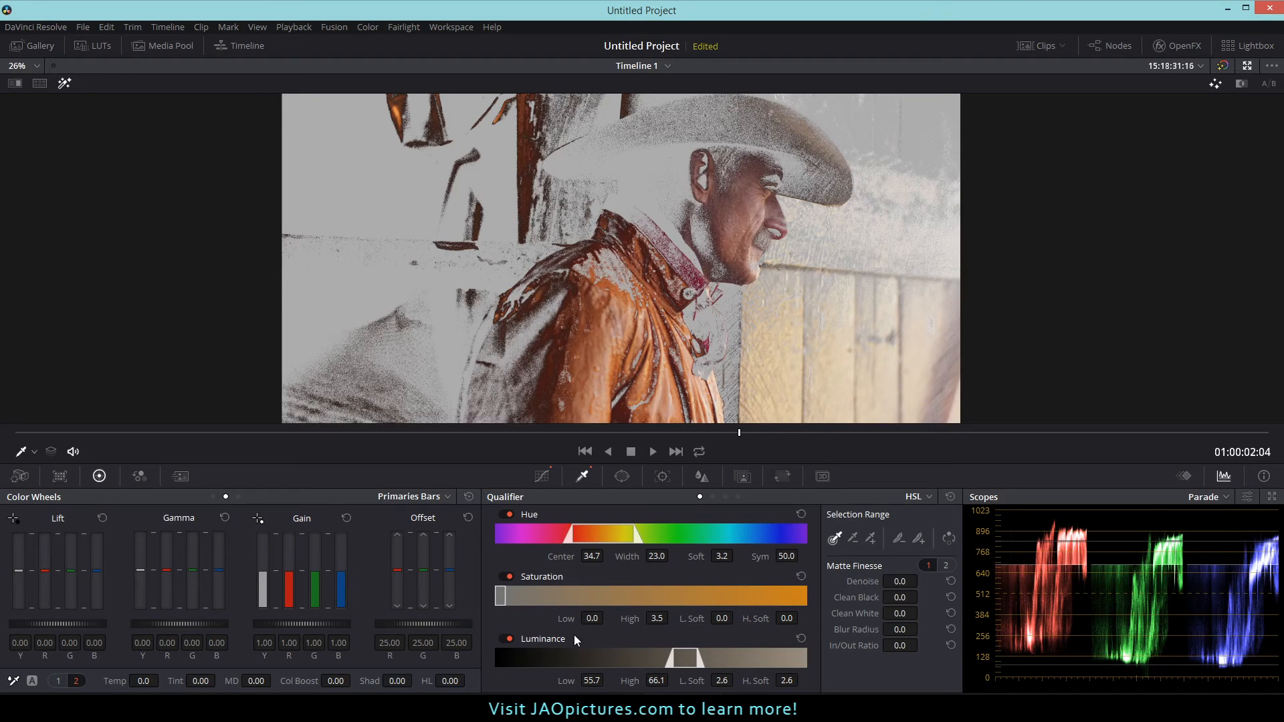
Step: Set node 07's qualifier saturation range to low 0.4 and high 10.2 with a low softness of 0.5
{"action": "left_click_drag", "start_coordinate": [592, 618], "coordinate": [593, 618]}
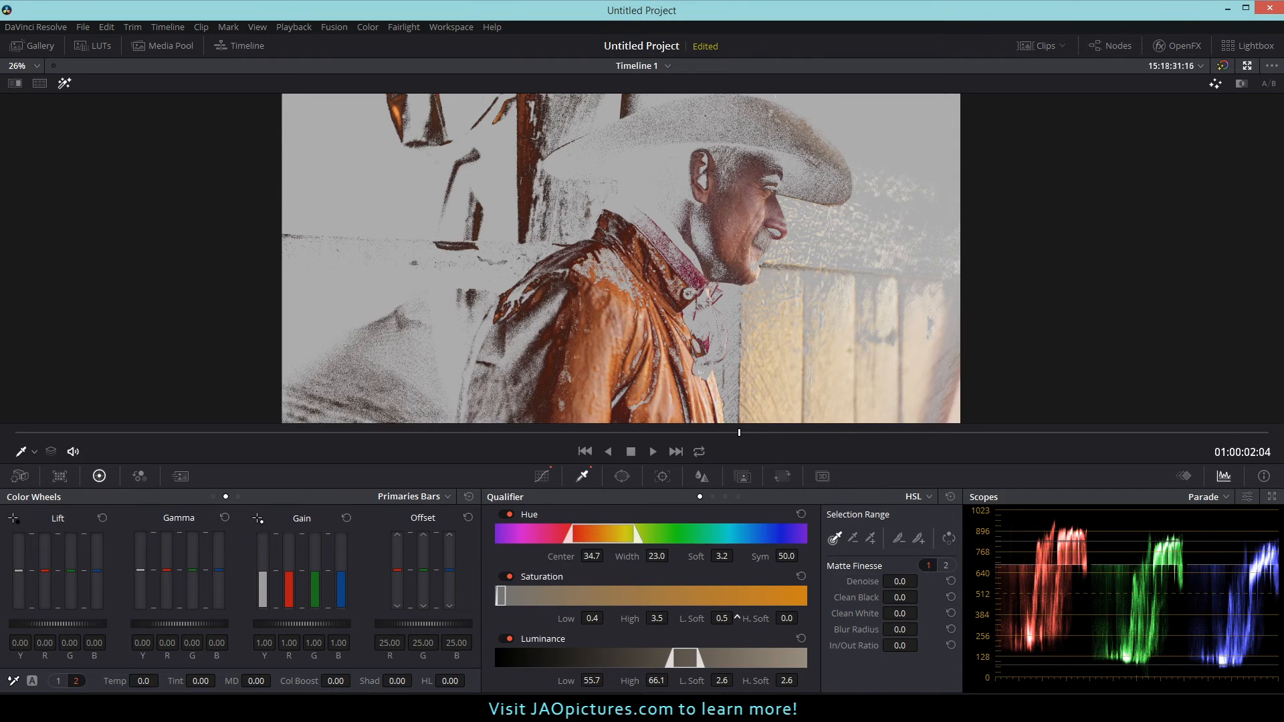
{"action": "left_click_drag", "start_coordinate": [721, 618], "coordinate": [724, 618]}
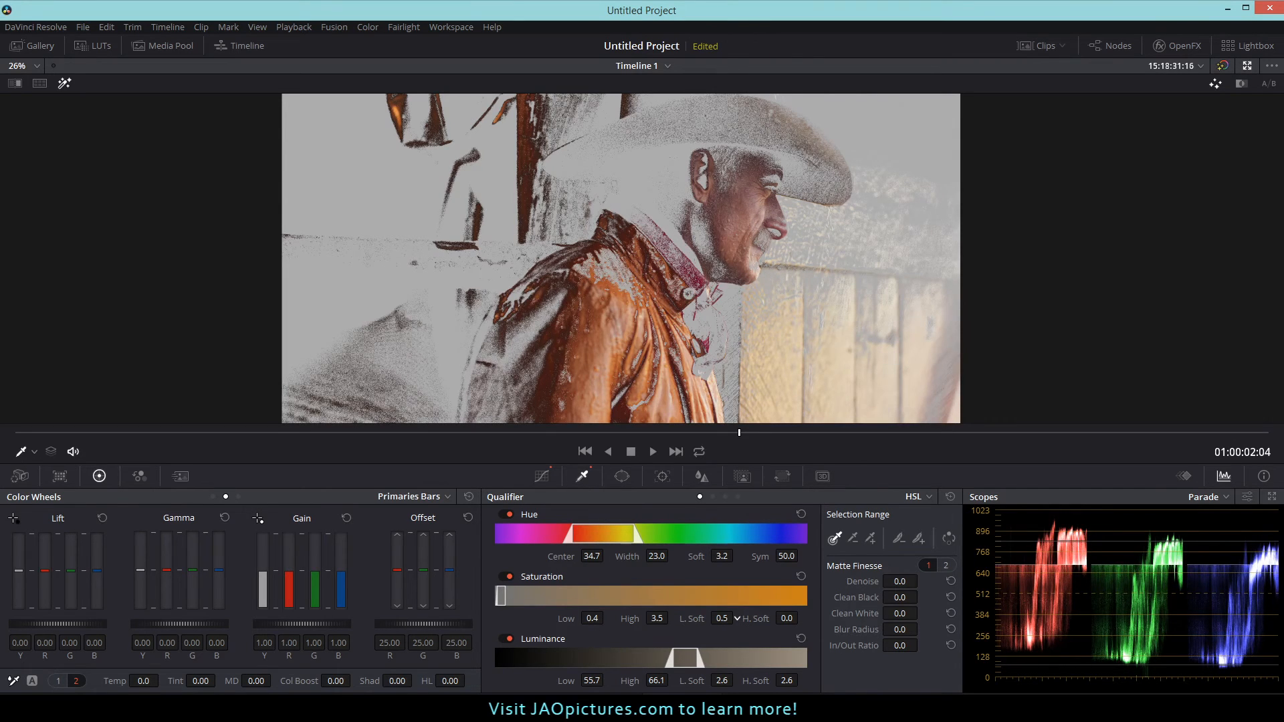
{"action": "left_click_drag", "start_coordinate": [622, 620], "coordinate": [672, 617]}
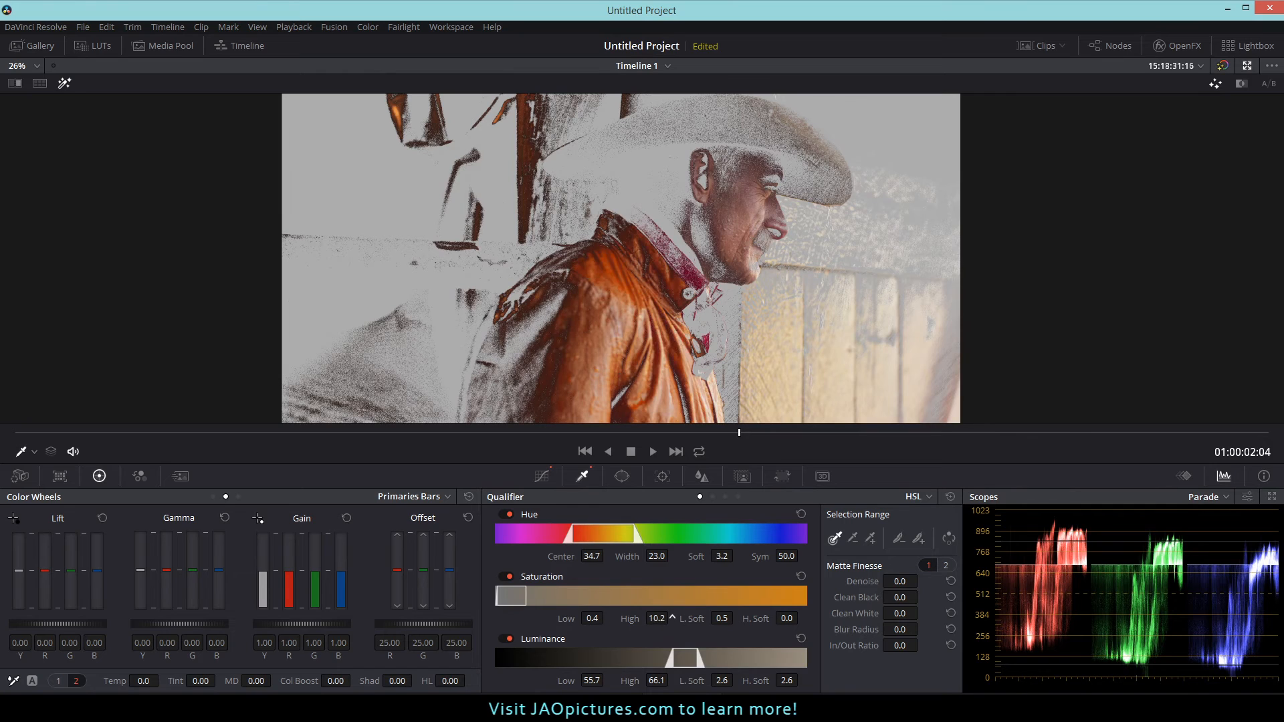
Step: Set the luminance high to 62.8 and refine node 07's matte with denoise 4.0, clean black 9.1, clean white 9.4 and blur radius 11.3
{"action": "left_click_drag", "start_coordinate": [633, 677], "coordinate": [623, 678]}
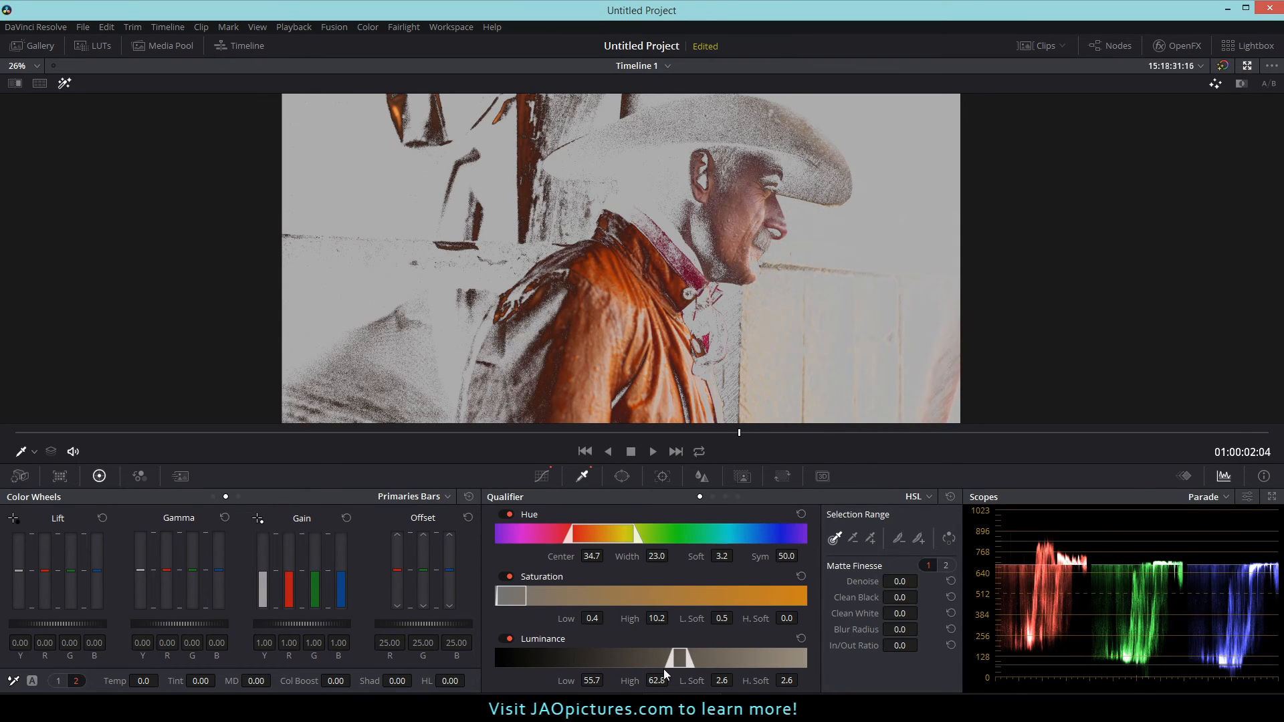
{"action": "left_click_drag", "start_coordinate": [902, 581], "coordinate": [921, 580]}
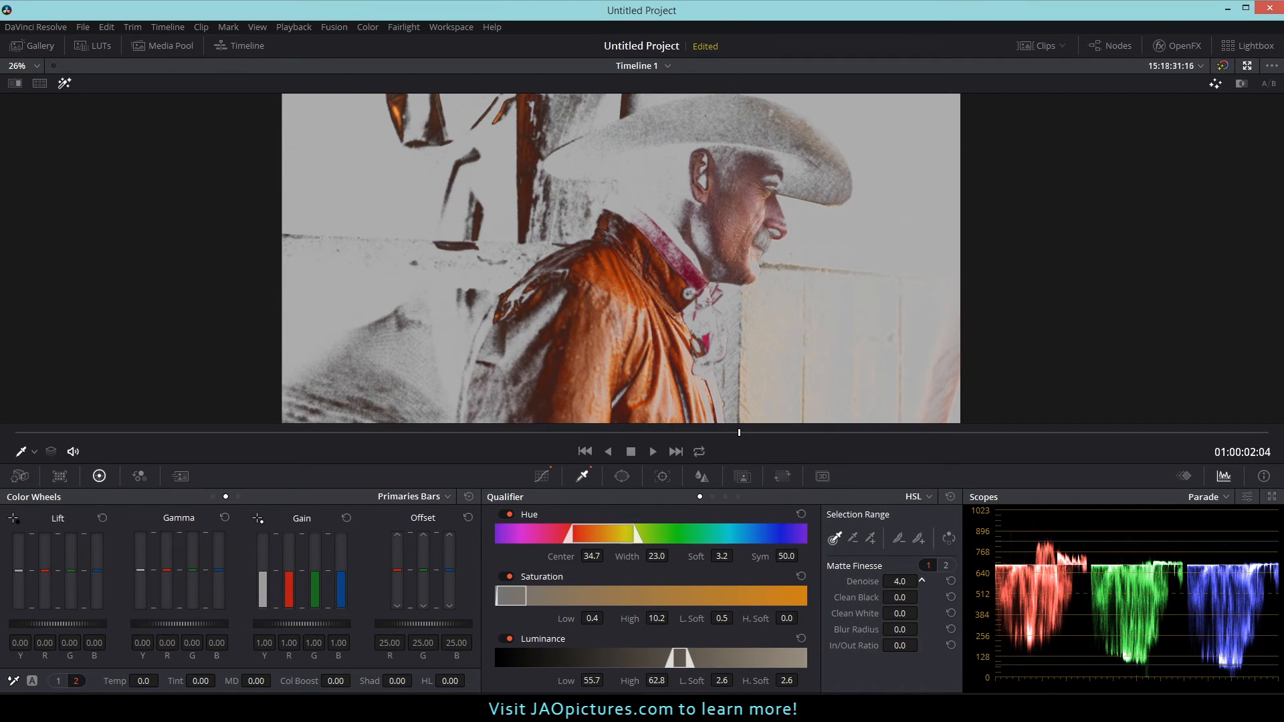
{"action": "left_click_drag", "start_coordinate": [901, 597], "coordinate": [922, 629]}
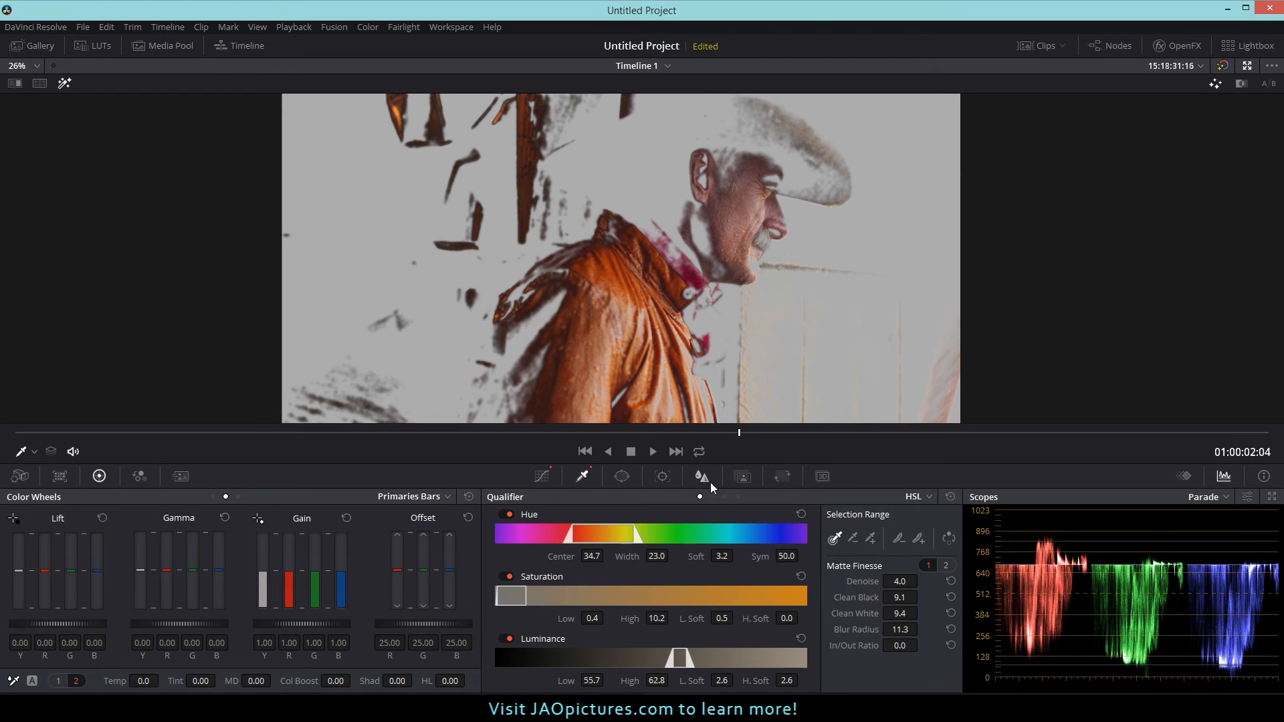
Step: Sample the cowboy's face as a control point on node 07's blue curve and turn off the key highlight
{"action": "left_click", "coordinate": [542, 477]}
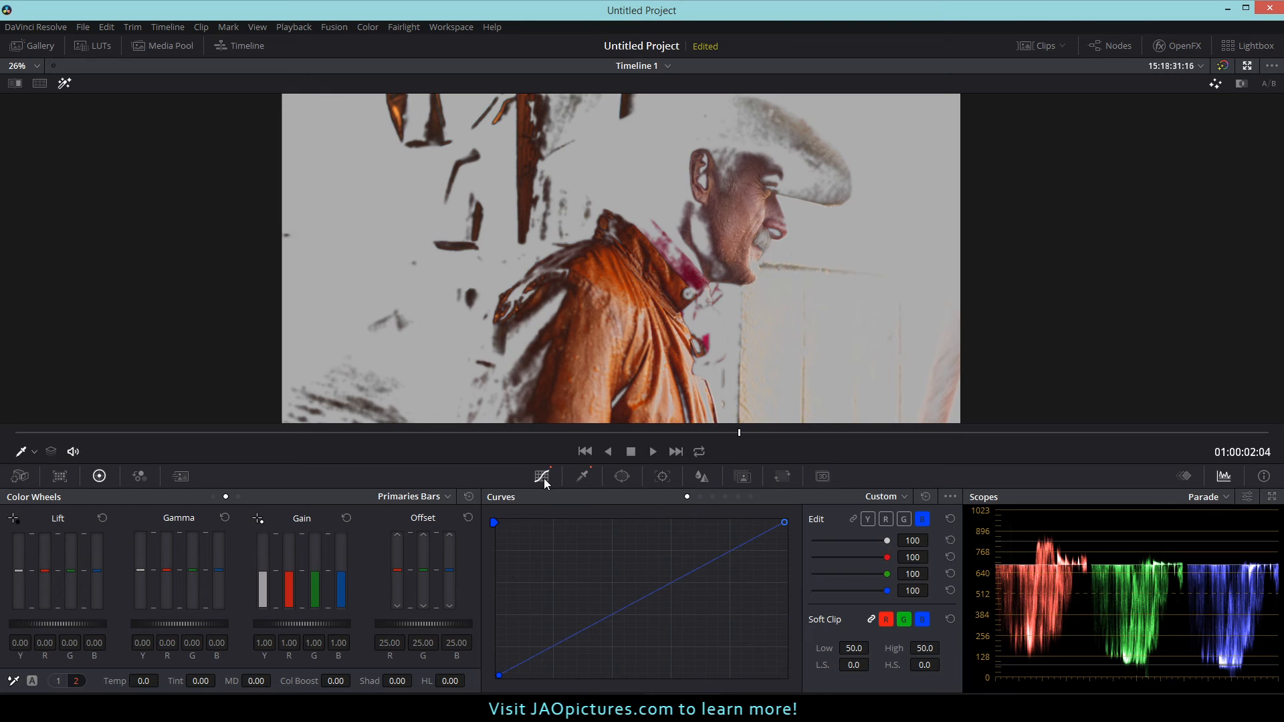
{"action": "left_click", "coordinate": [776, 207]}
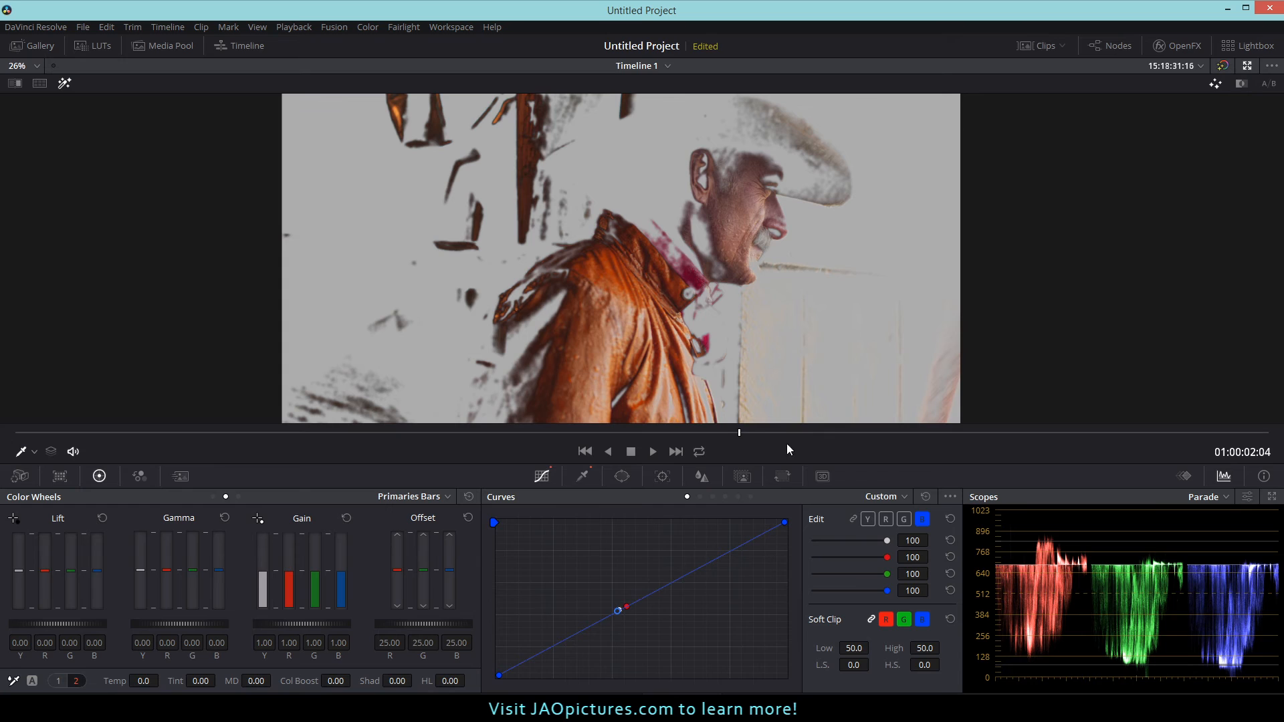
{"action": "left_click", "coordinate": [617, 612]}
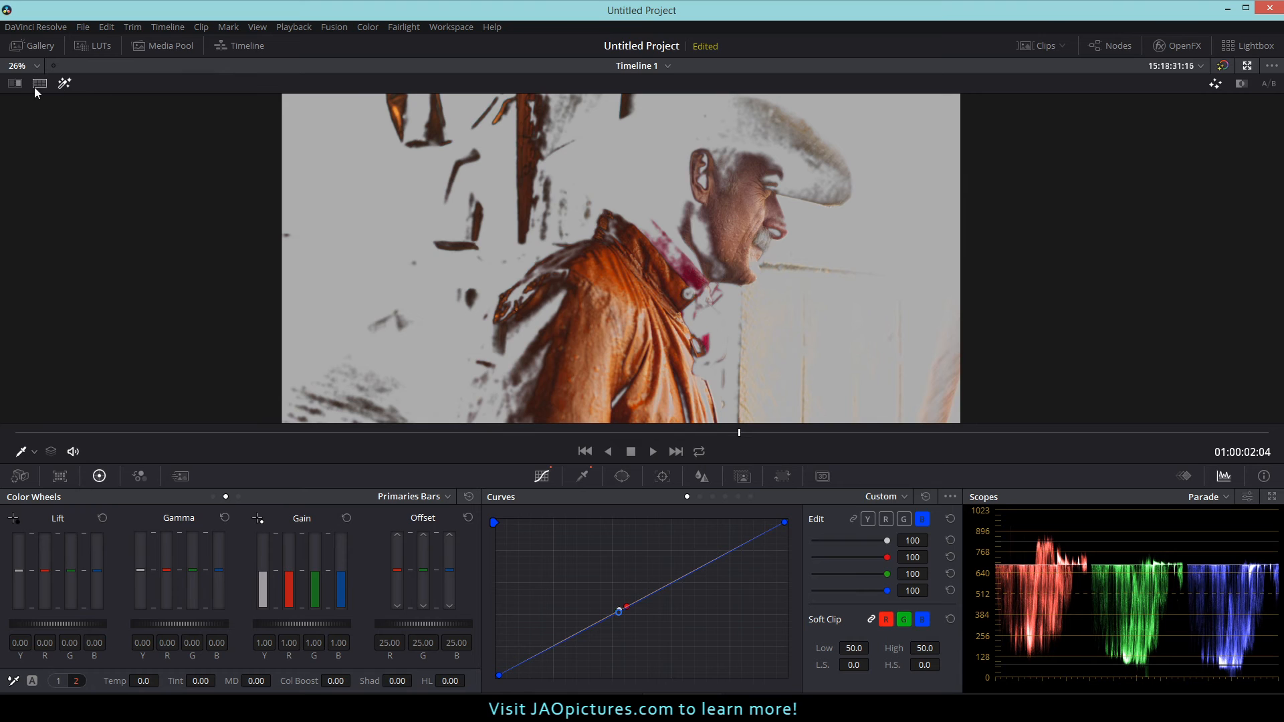
{"action": "left_click", "coordinate": [64, 83]}
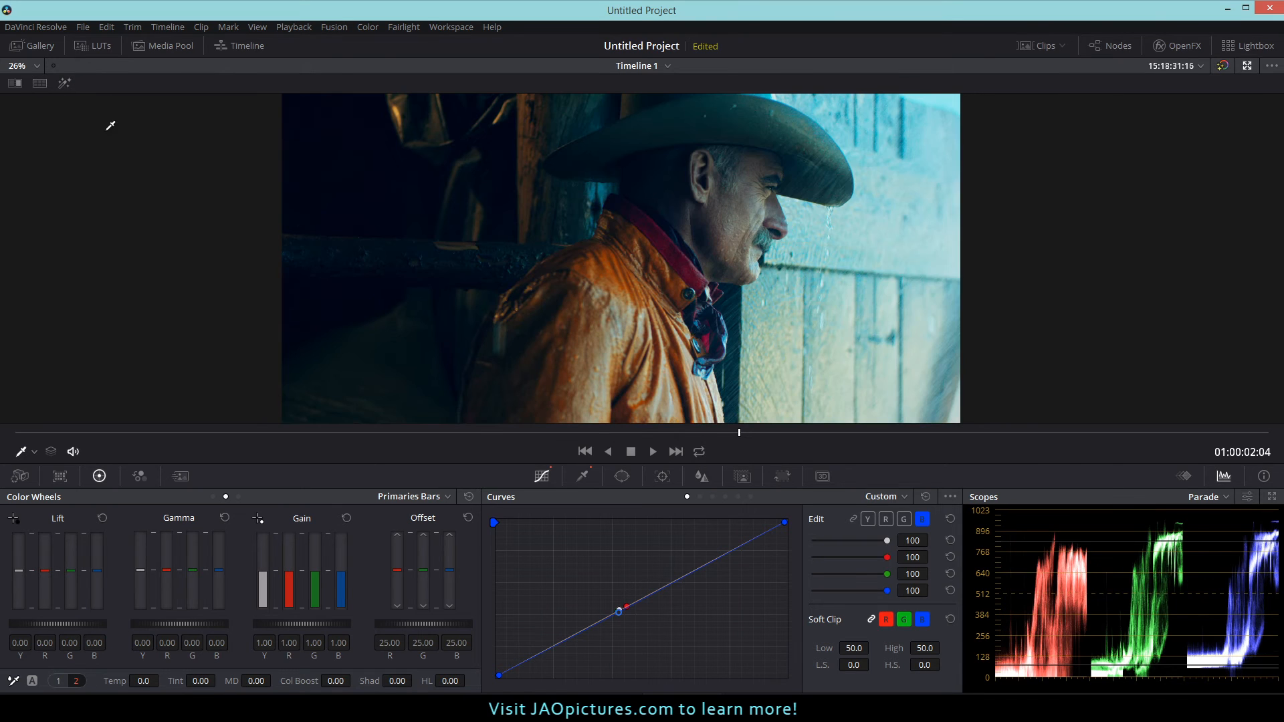
{"action": "left_click", "coordinate": [1248, 67]}
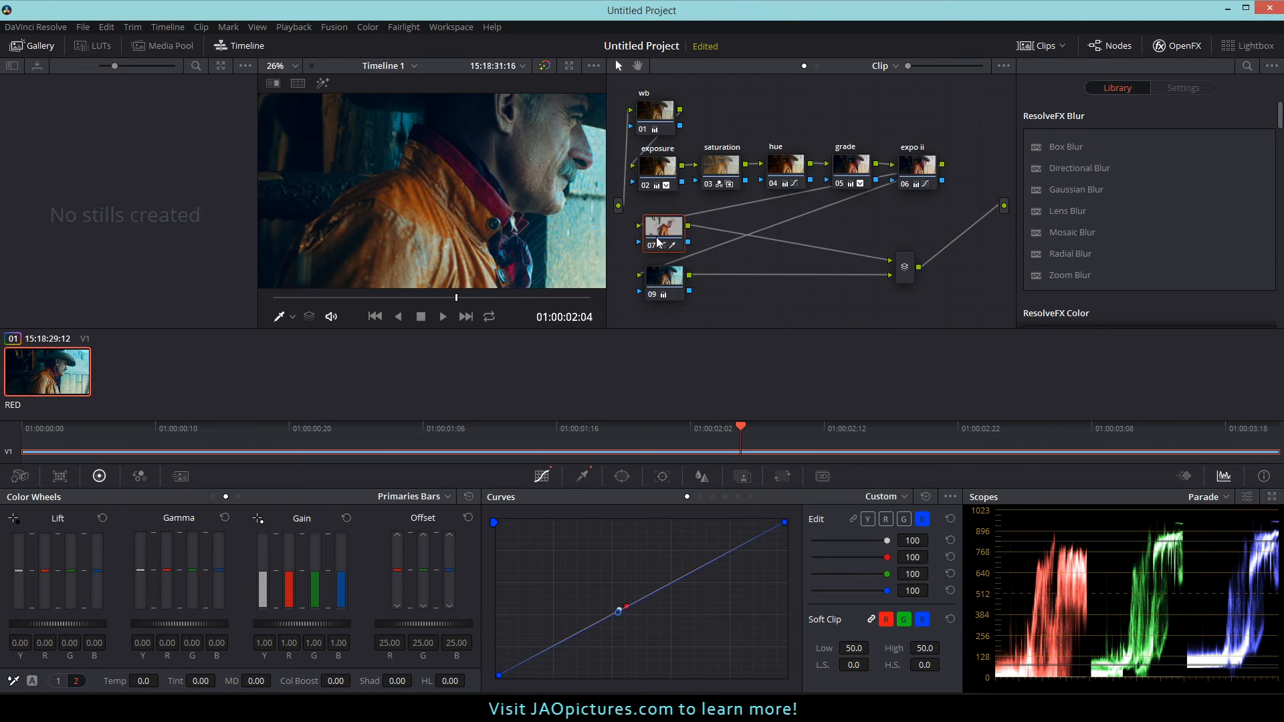
Step: Reduce node 09's key output gain to 0.280 and check the frame in the enlarged viewer
{"action": "left_click", "coordinate": [664, 279]}
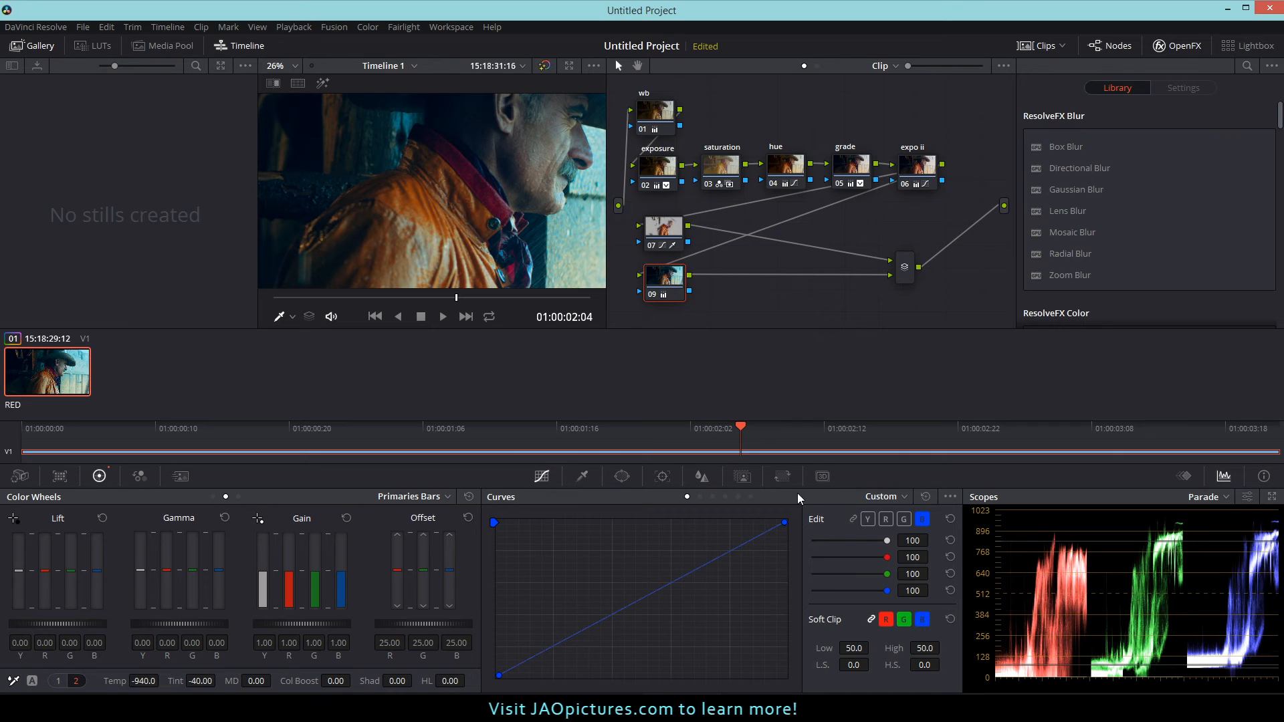
{"action": "left_click", "coordinate": [741, 477]}
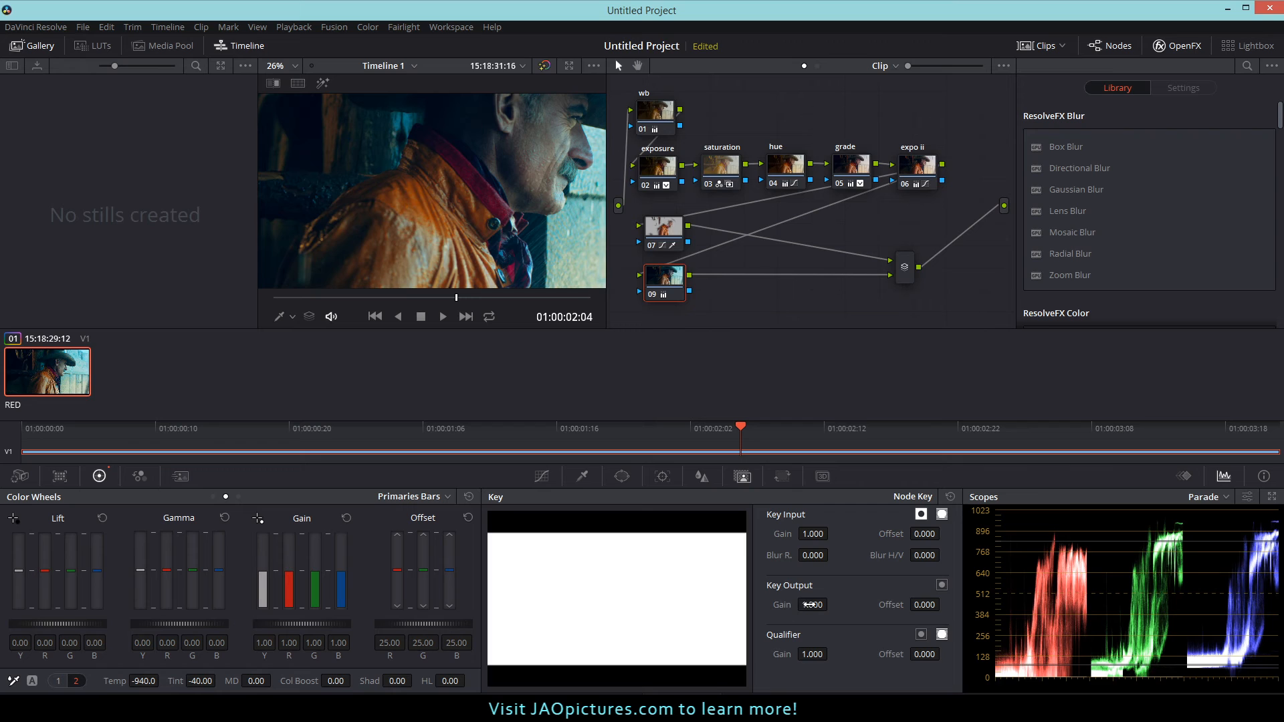
{"action": "left_click_drag", "start_coordinate": [831, 605], "coordinate": [826, 605]}
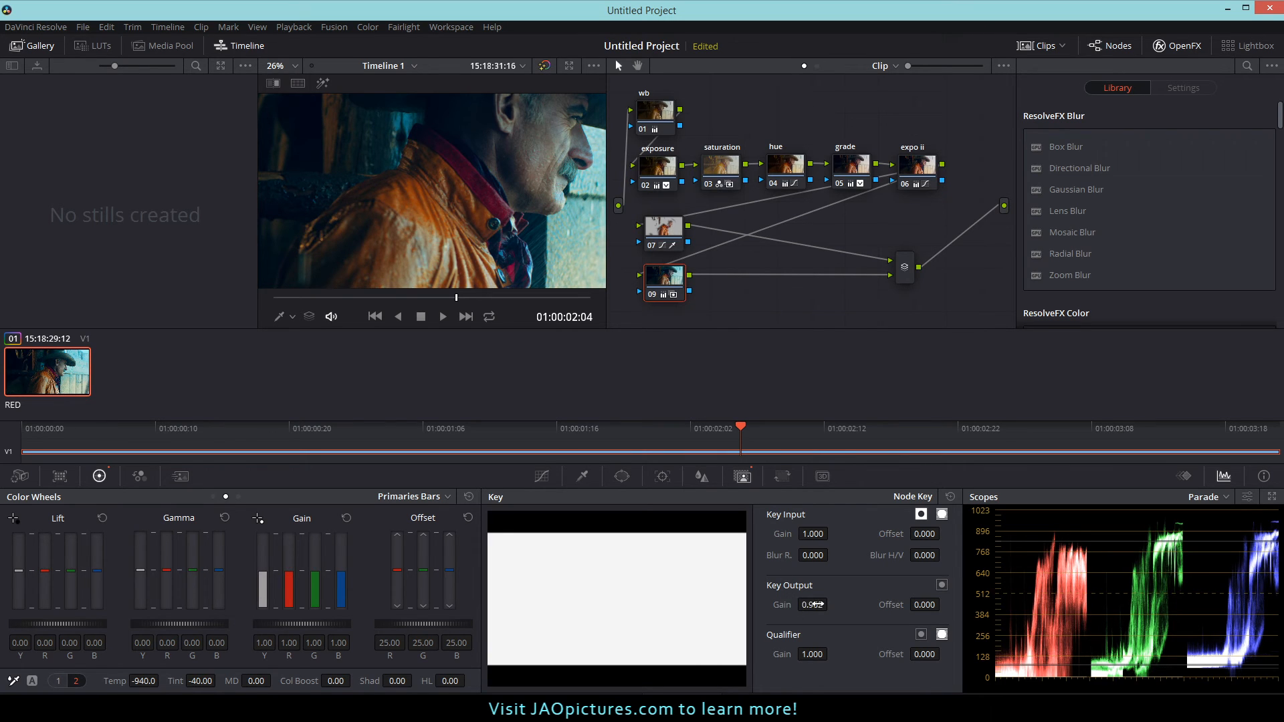
{"action": "left_click_drag", "start_coordinate": [831, 605], "coordinate": [716, 605]}
{"action": "left_click_drag", "start_coordinate": [831, 606], "coordinate": [831, 604]}
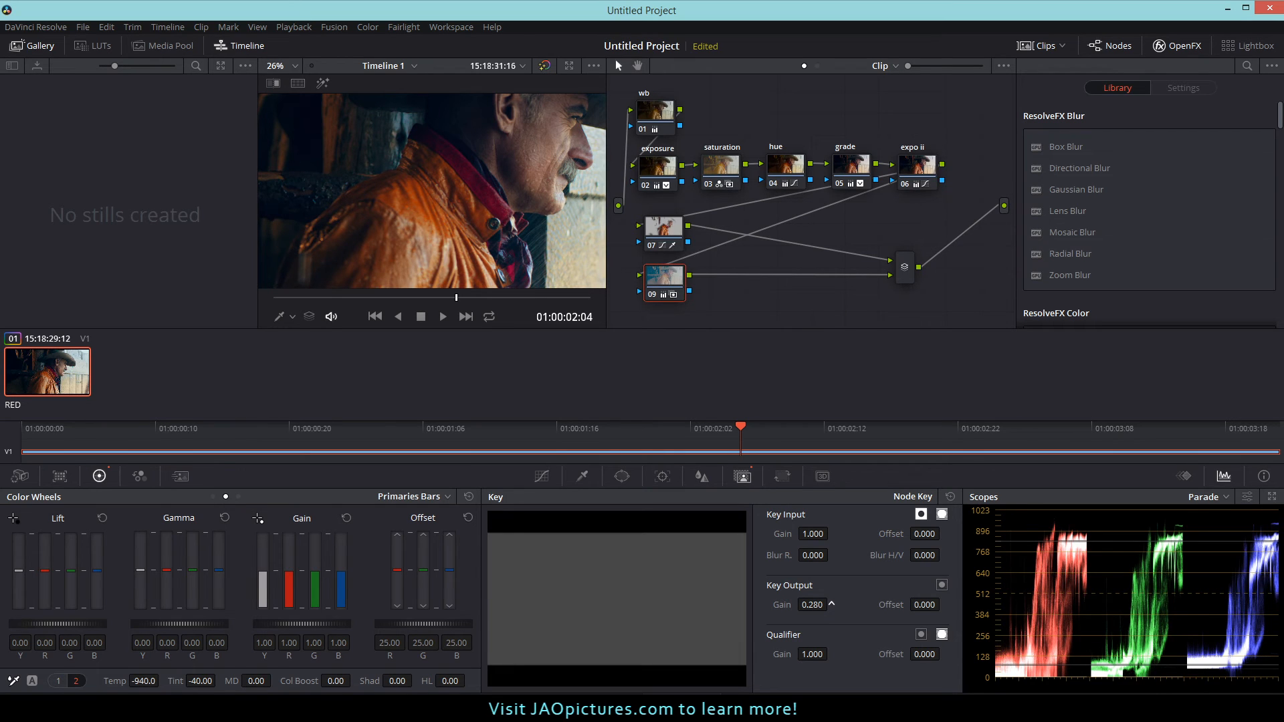
{"action": "left_click", "coordinate": [569, 66]}
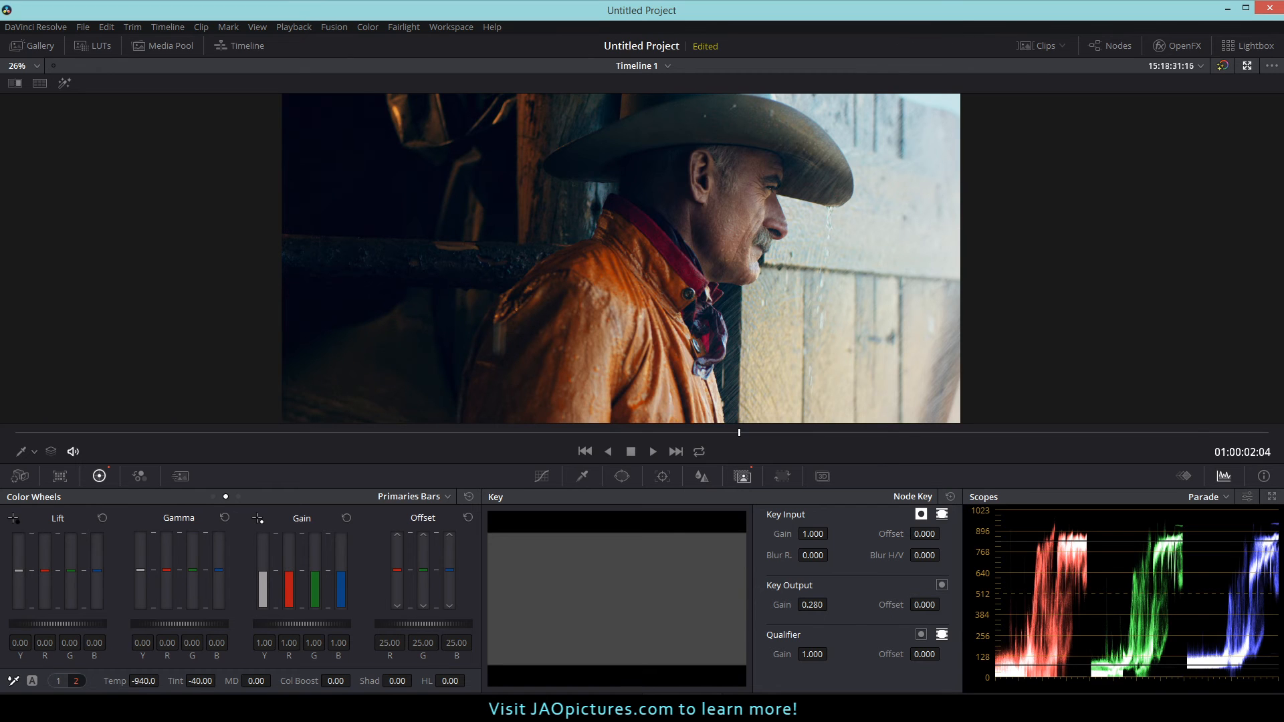
{"action": "left_click", "coordinate": [1247, 67]}
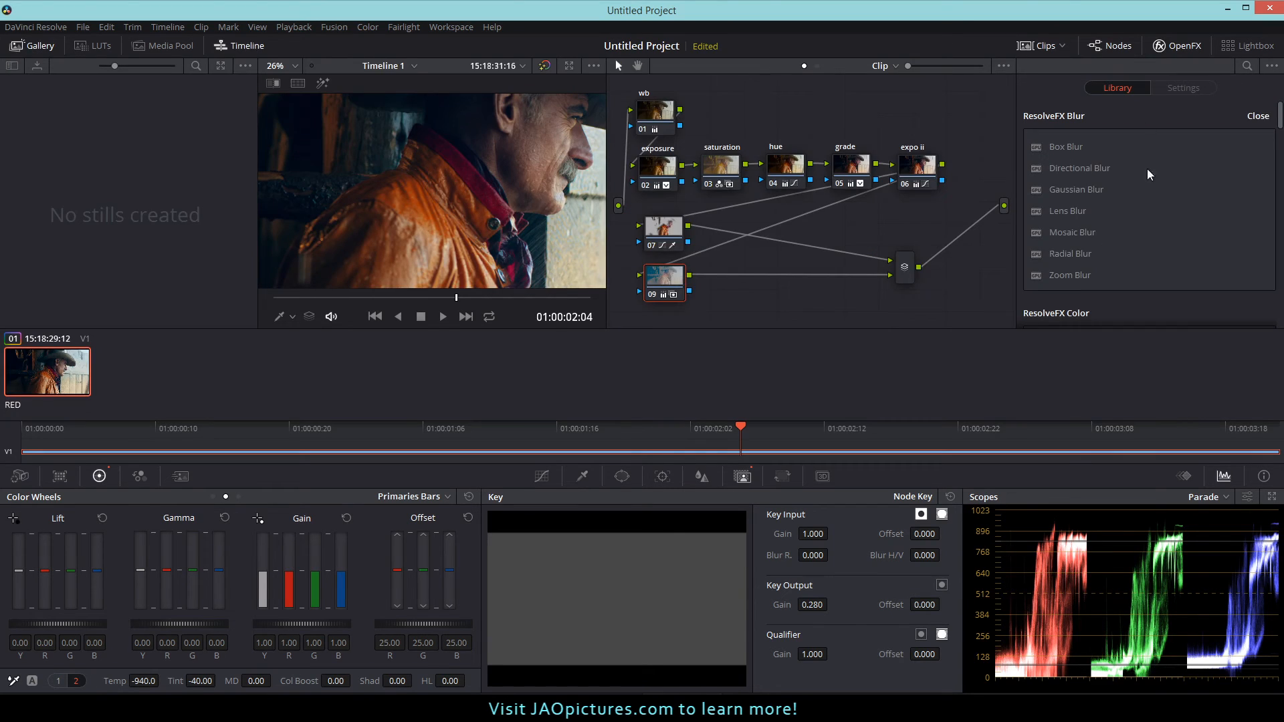
Step: Combine nodes 07, 09 and the layer mixer into a compound node and inspect the nodes inside it
{"action": "left_click_drag", "start_coordinate": [660, 204], "coordinate": [666, 294]}
{"action": "left_click_drag", "start_coordinate": [893, 265], "coordinate": [708, 246]}
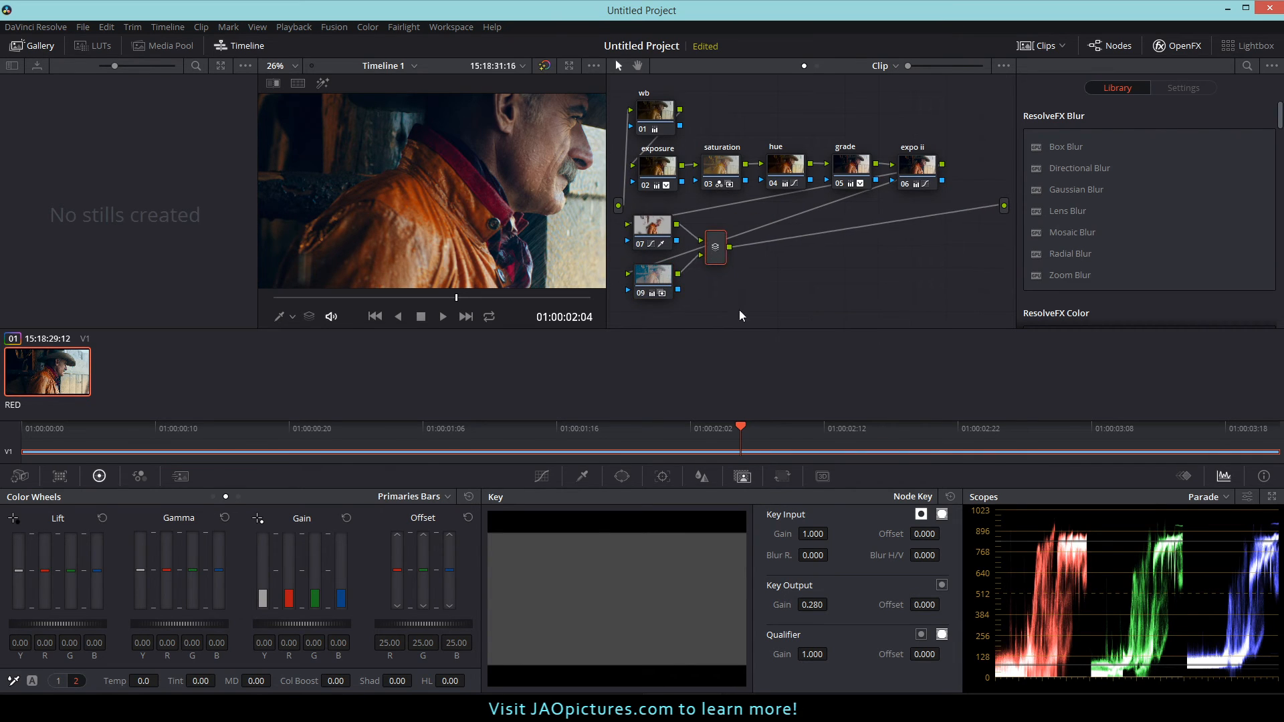
{"action": "right_click", "coordinate": [652, 223]}
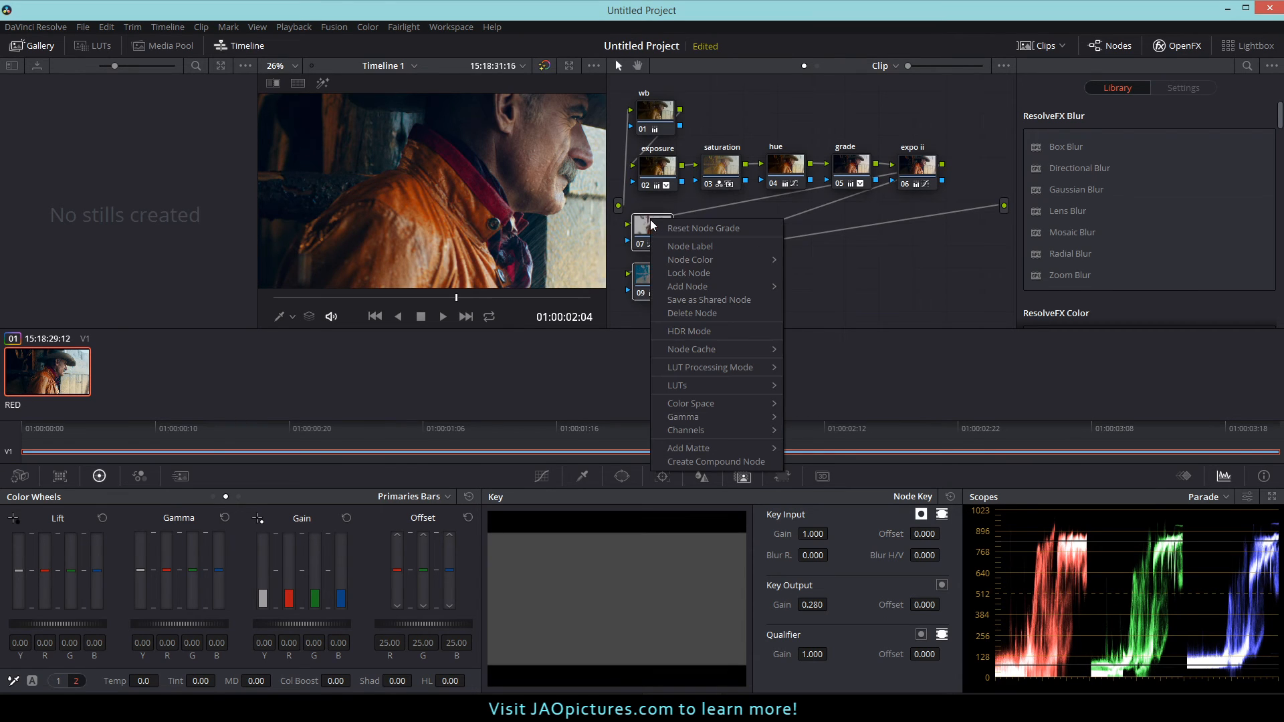
{"action": "left_click", "coordinate": [699, 461]}
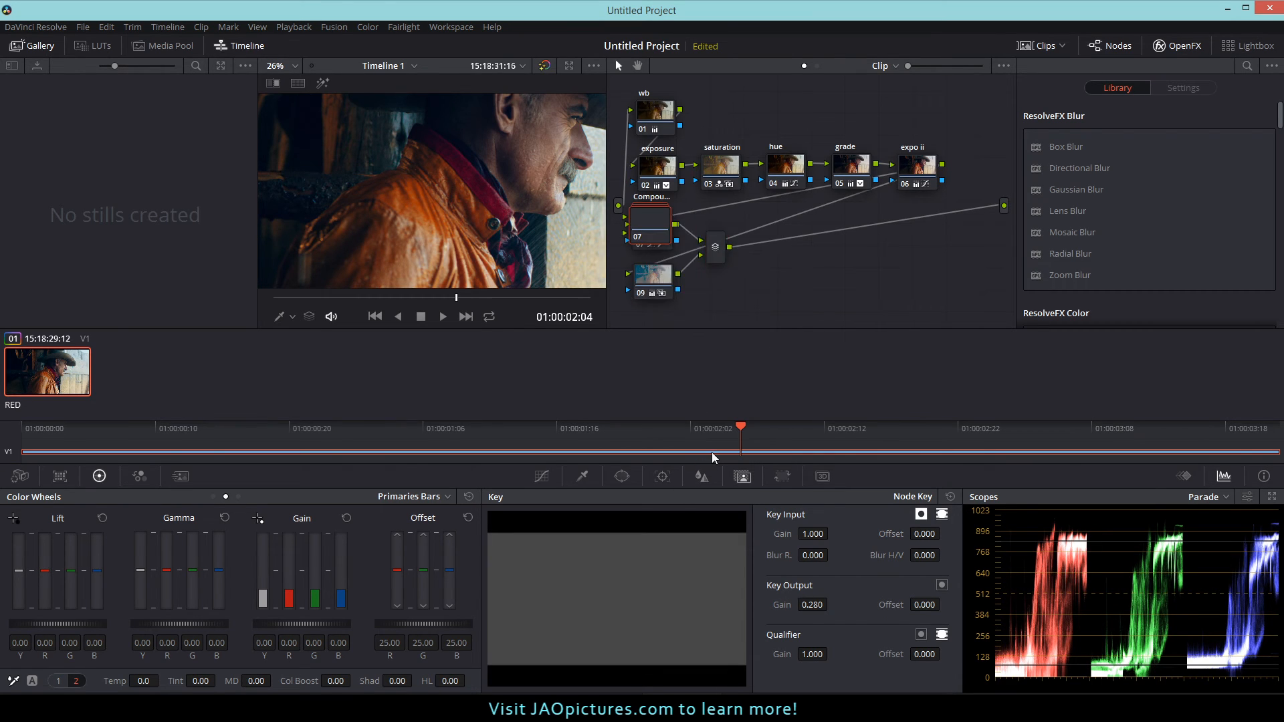
{"action": "left_click_drag", "start_coordinate": [646, 204], "coordinate": [665, 232]}
{"action": "right_click", "coordinate": [675, 242]}
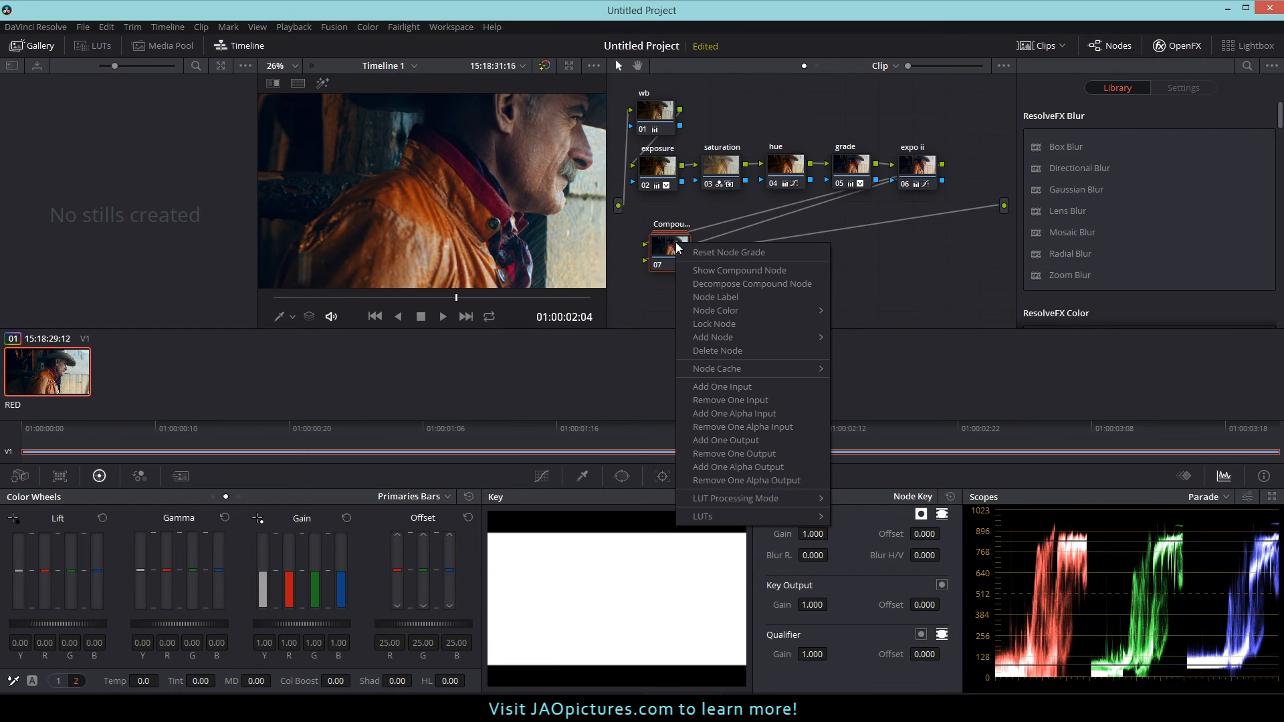
{"action": "left_click", "coordinate": [704, 271]}
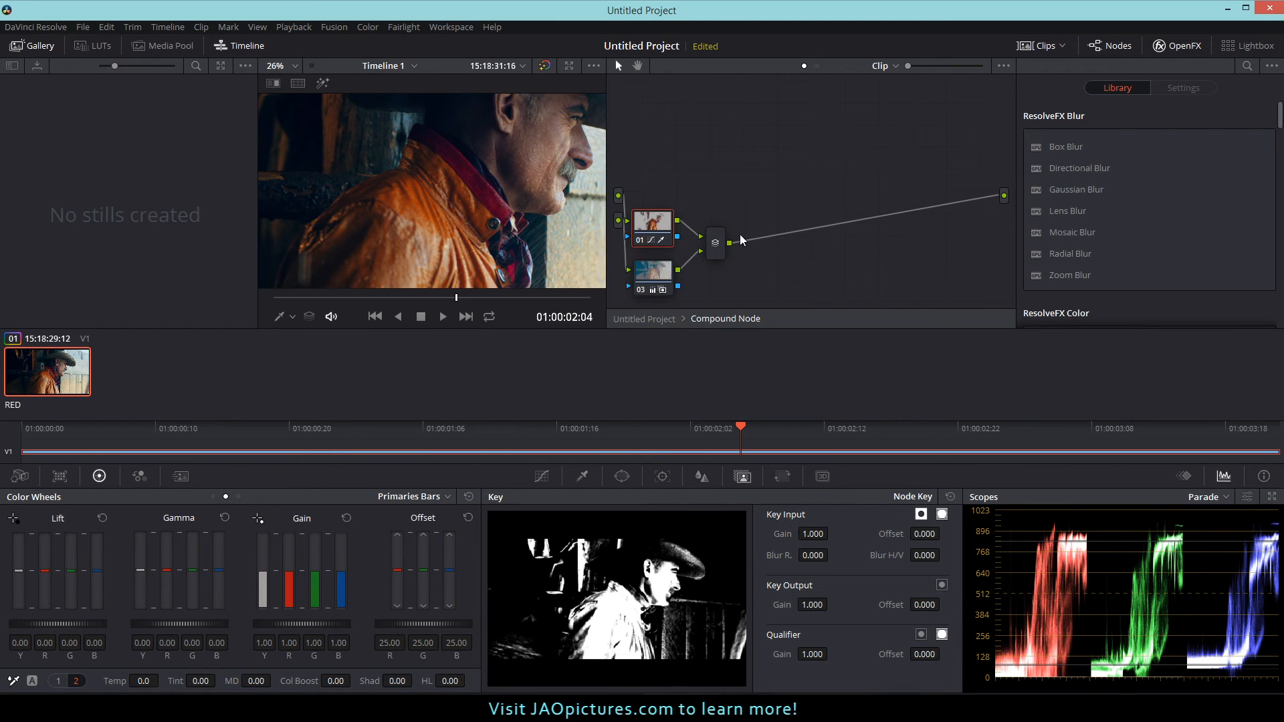
{"action": "left_click", "coordinate": [639, 318]}
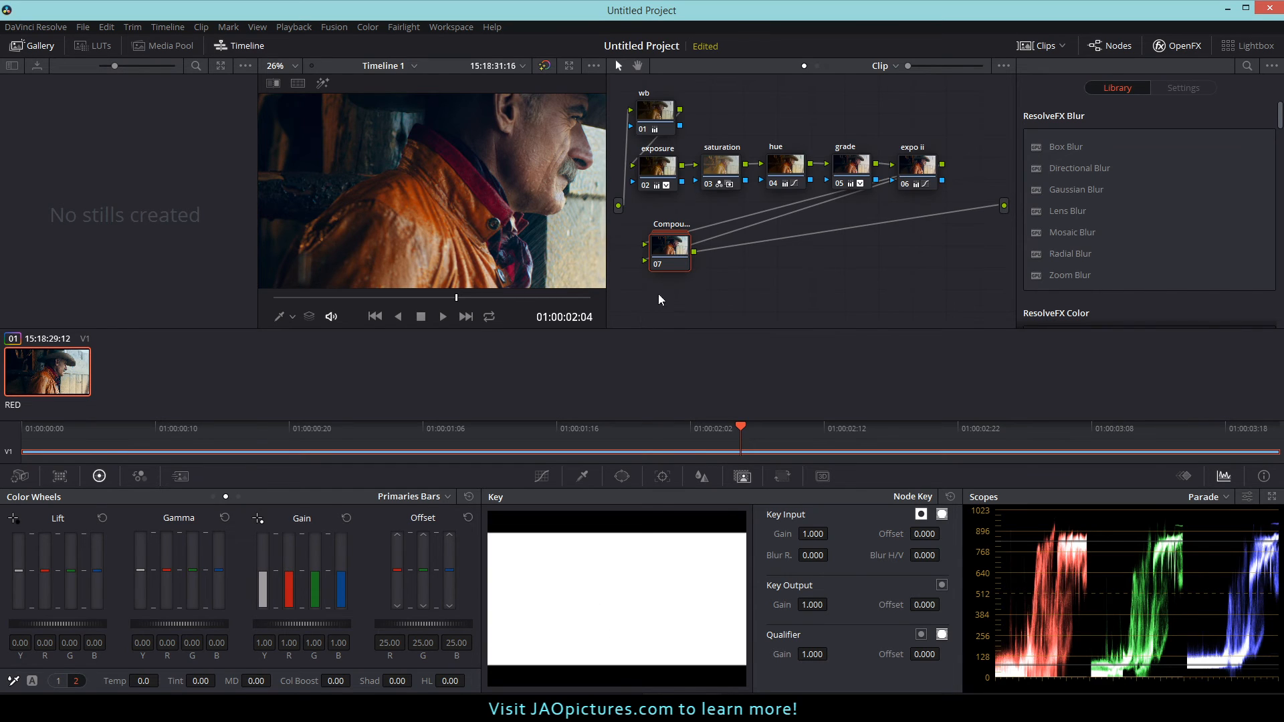
Step: Label the compound node "parallel" and reposition it below the exposure and saturation nodes
{"action": "right_click", "coordinate": [666, 246]}
{"action": "left_click", "coordinate": [698, 299]}
{"action": "type", "text": "parallel"}
{"action": "key", "text": "Return"}
{"action": "left_click_drag", "start_coordinate": [667, 258], "coordinate": [677, 240]}
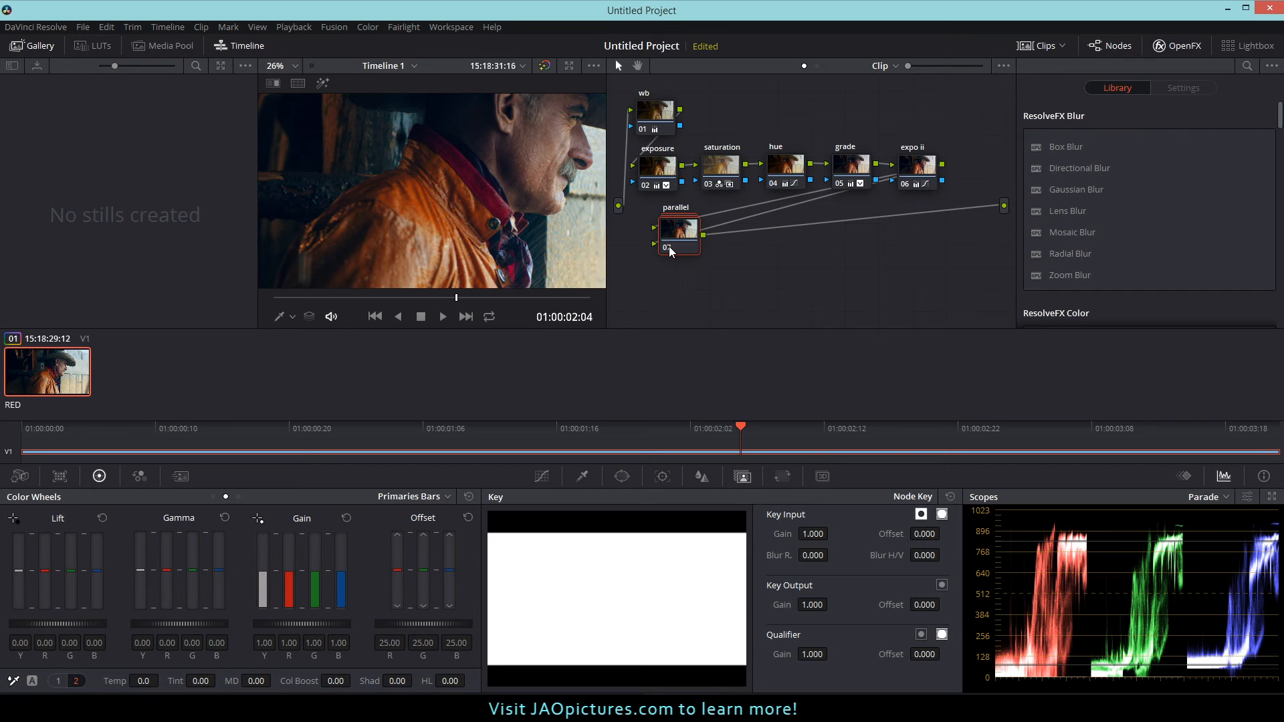
{"action": "left_click_drag", "start_coordinate": [684, 232], "coordinate": [688, 232]}
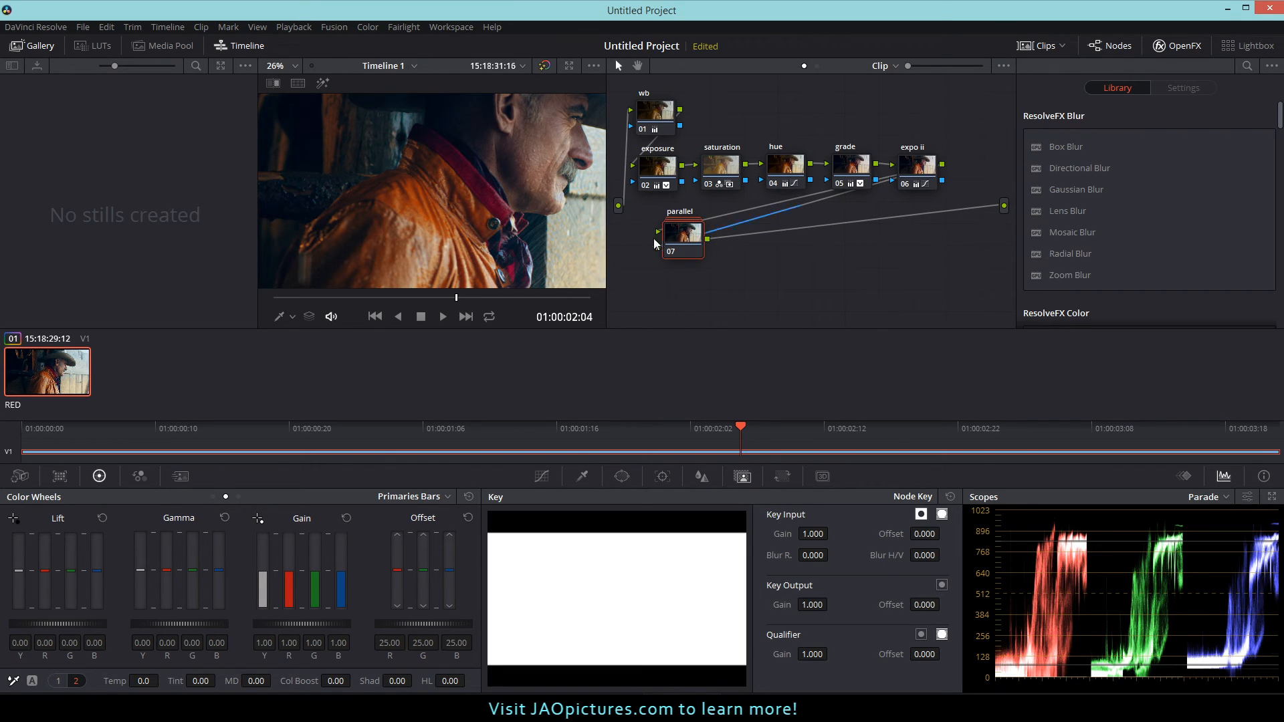
Step: Check the frame in the enlarged viewer, then add a serial node labelled "vignette" after the "parallel" compound node
{"action": "left_click", "coordinate": [567, 66]}
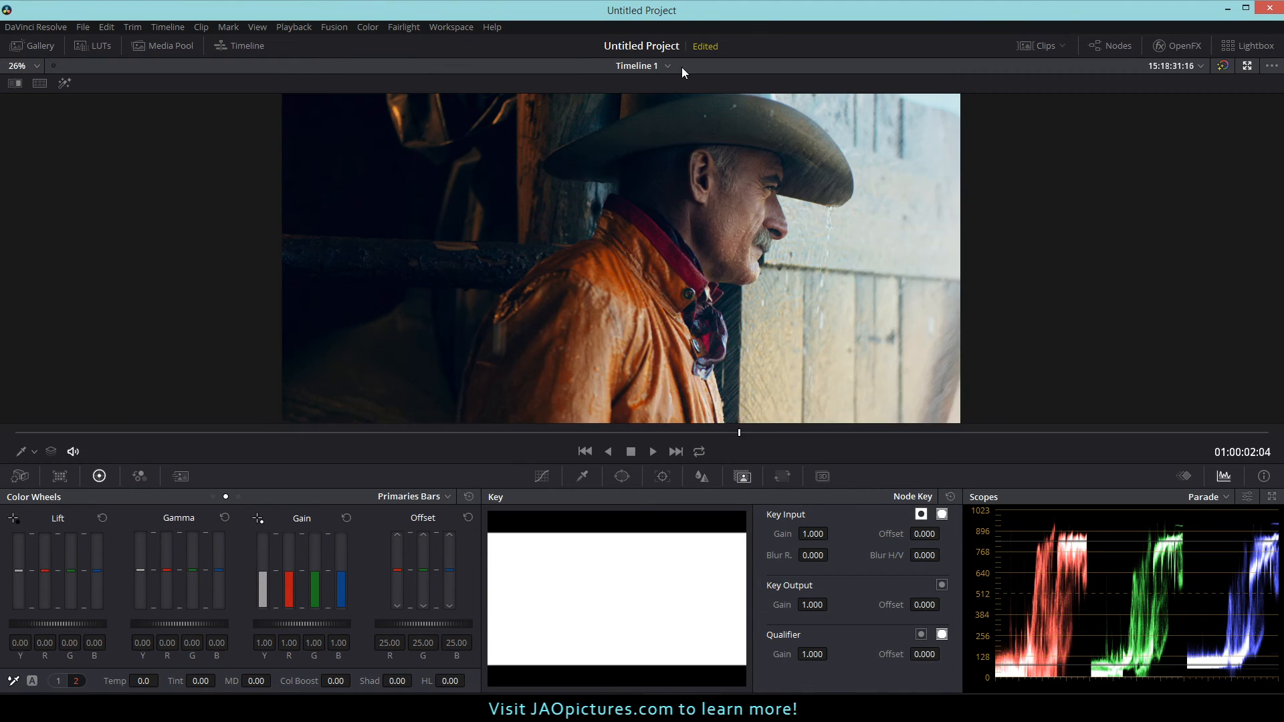
{"action": "left_click", "coordinate": [1247, 66]}
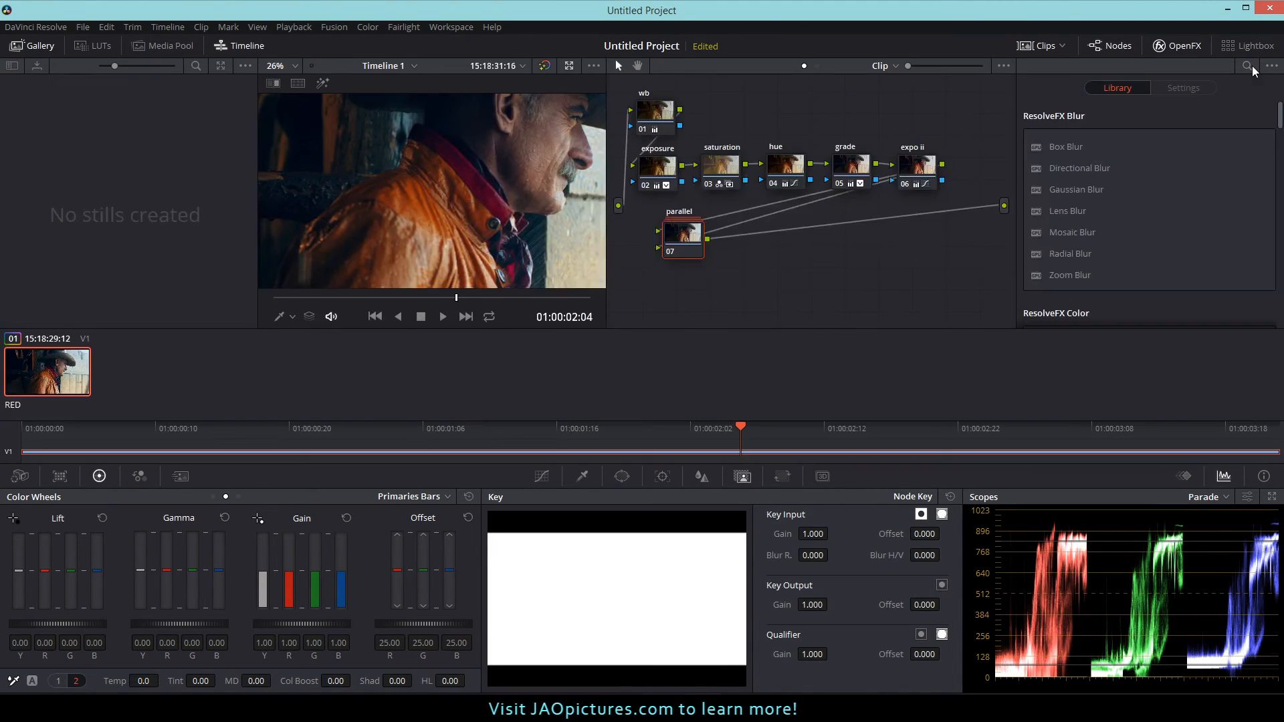
{"action": "left_click", "coordinate": [568, 67]}
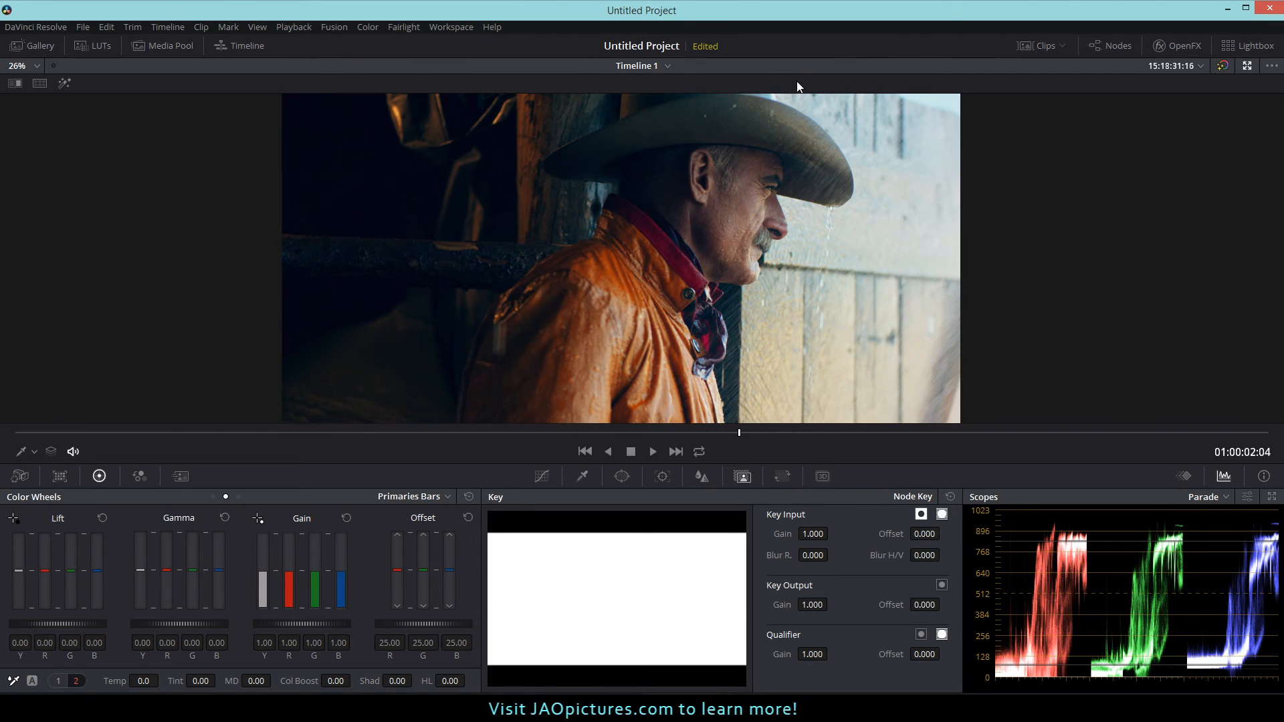
{"action": "left_click", "coordinate": [1247, 65]}
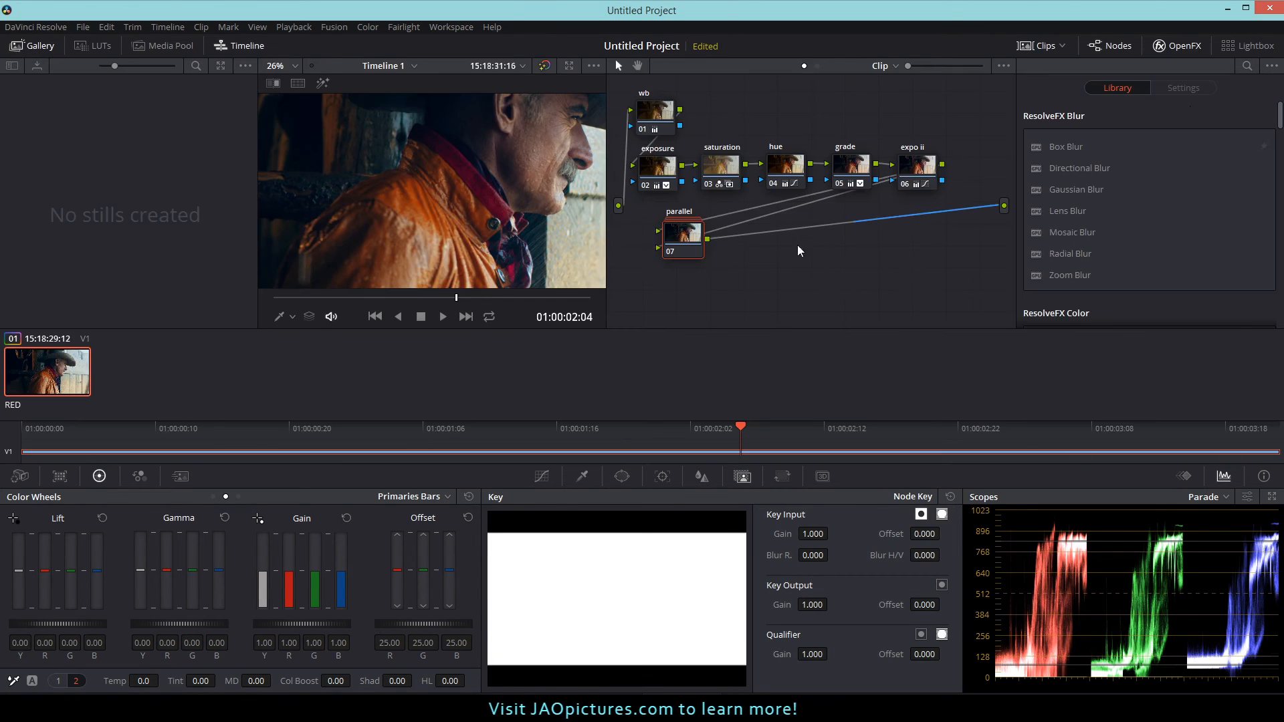
{"action": "key", "text": "alt+s"}
{"action": "right_click", "coordinate": [750, 238]}
{"action": "left_click", "coordinate": [778, 266]}
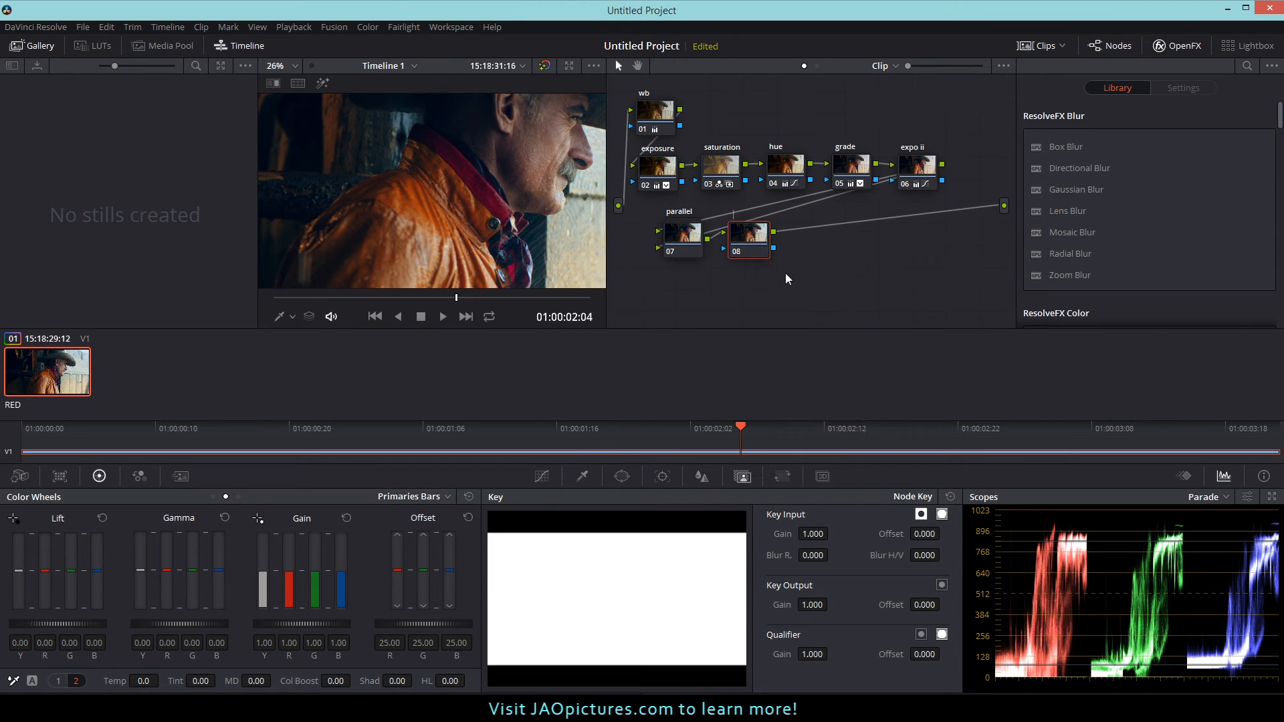
{"action": "type", "text": "vignette"}
{"action": "key", "text": "Return"}
Step: Add a circular window around the cowboy's head, about size 54, aspect 58, pan 57, tilt 53 and softness 27
{"action": "left_click", "coordinate": [622, 476]}
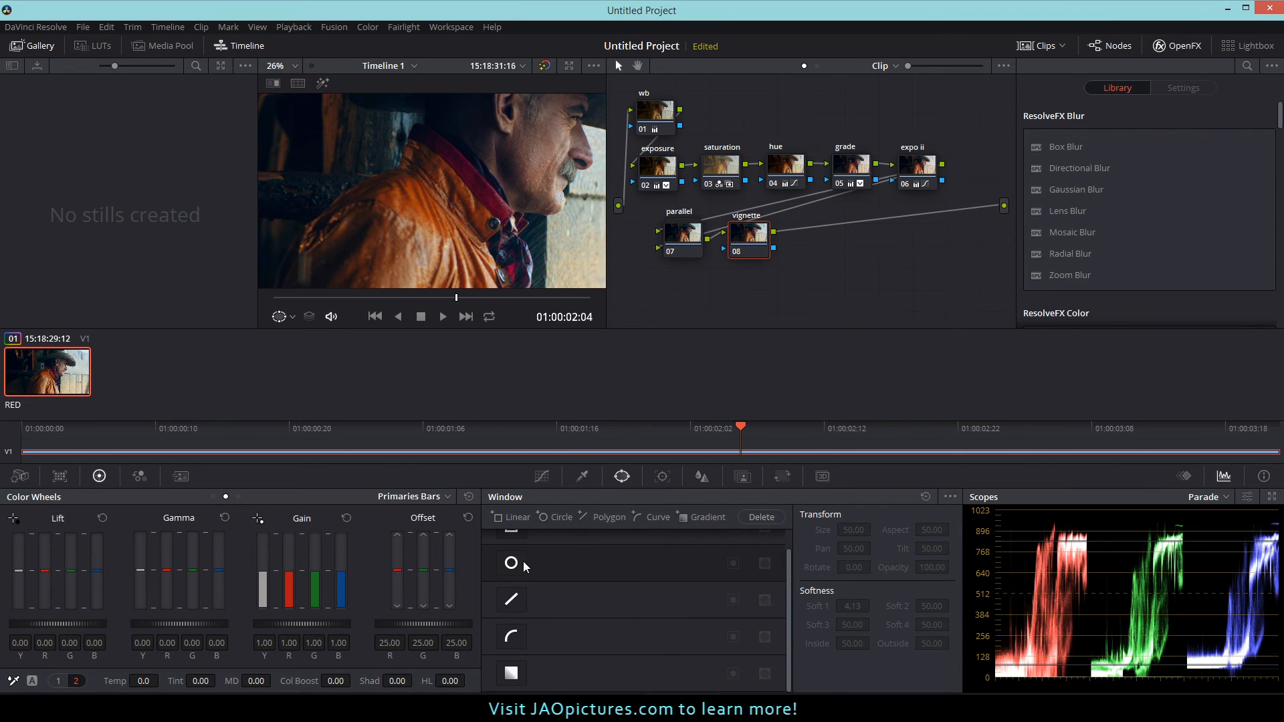
{"action": "scroll", "coordinate": [516, 564], "scroll_direction": "up", "scroll_amount": 1}
{"action": "left_click", "coordinate": [512, 584]}
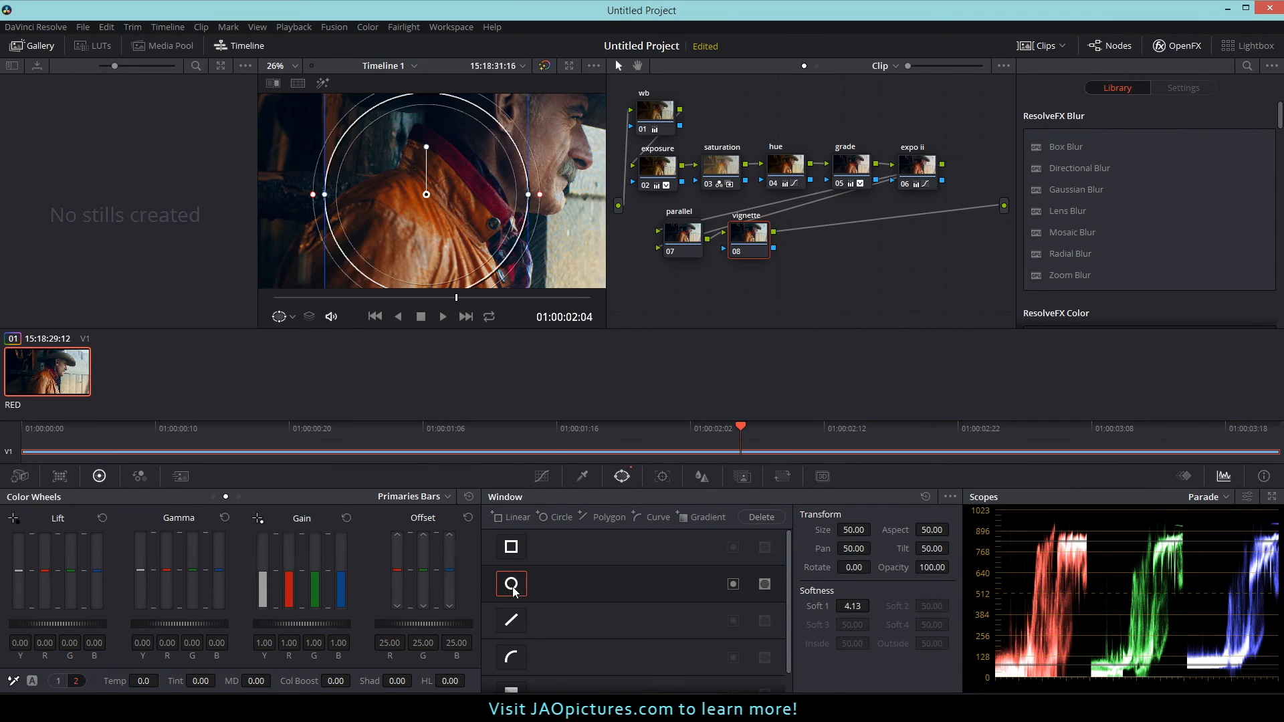
{"action": "left_click", "coordinate": [569, 65]}
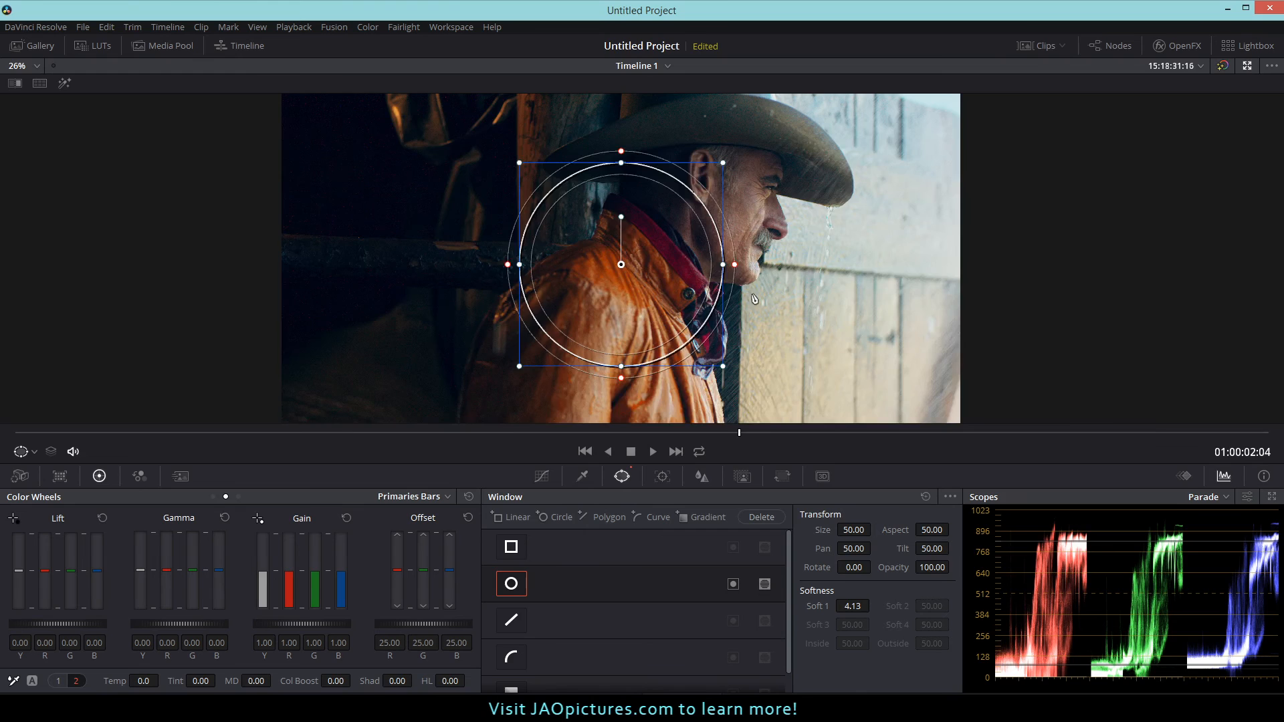
{"action": "left_click_drag", "start_coordinate": [737, 265], "coordinate": [787, 264]}
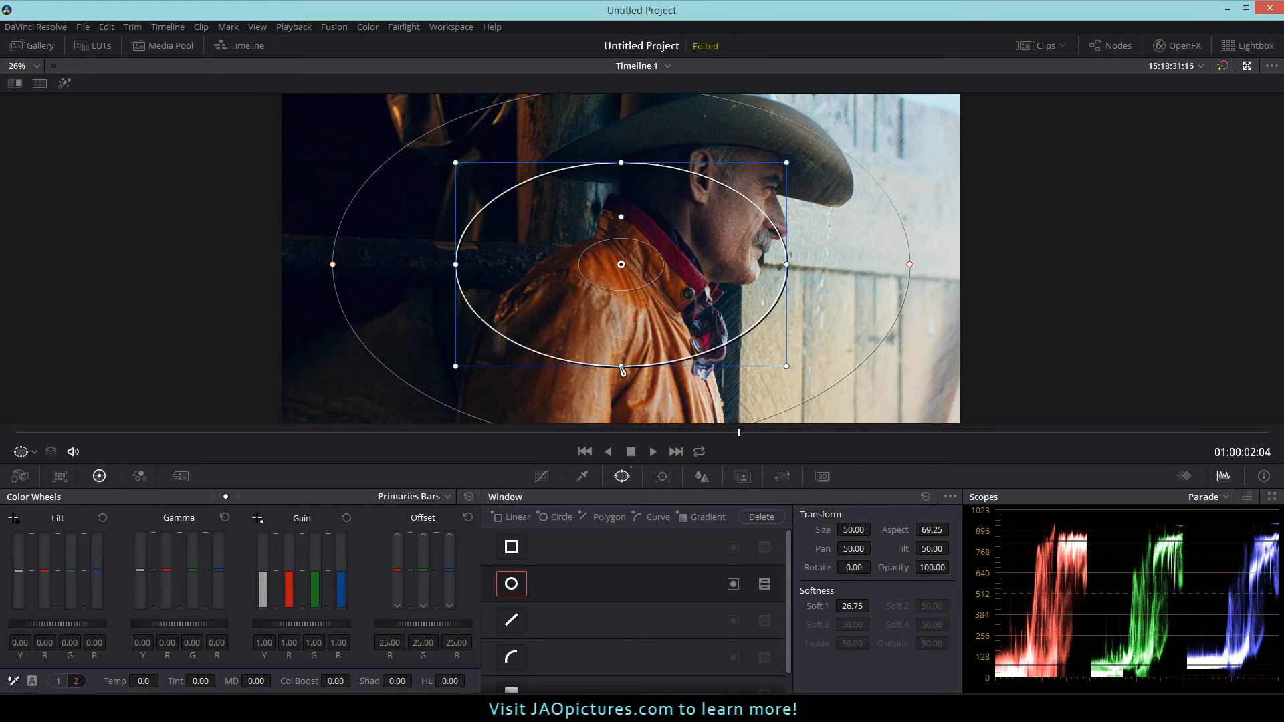
{"action": "left_click_drag", "start_coordinate": [670, 331], "coordinate": [723, 359]}
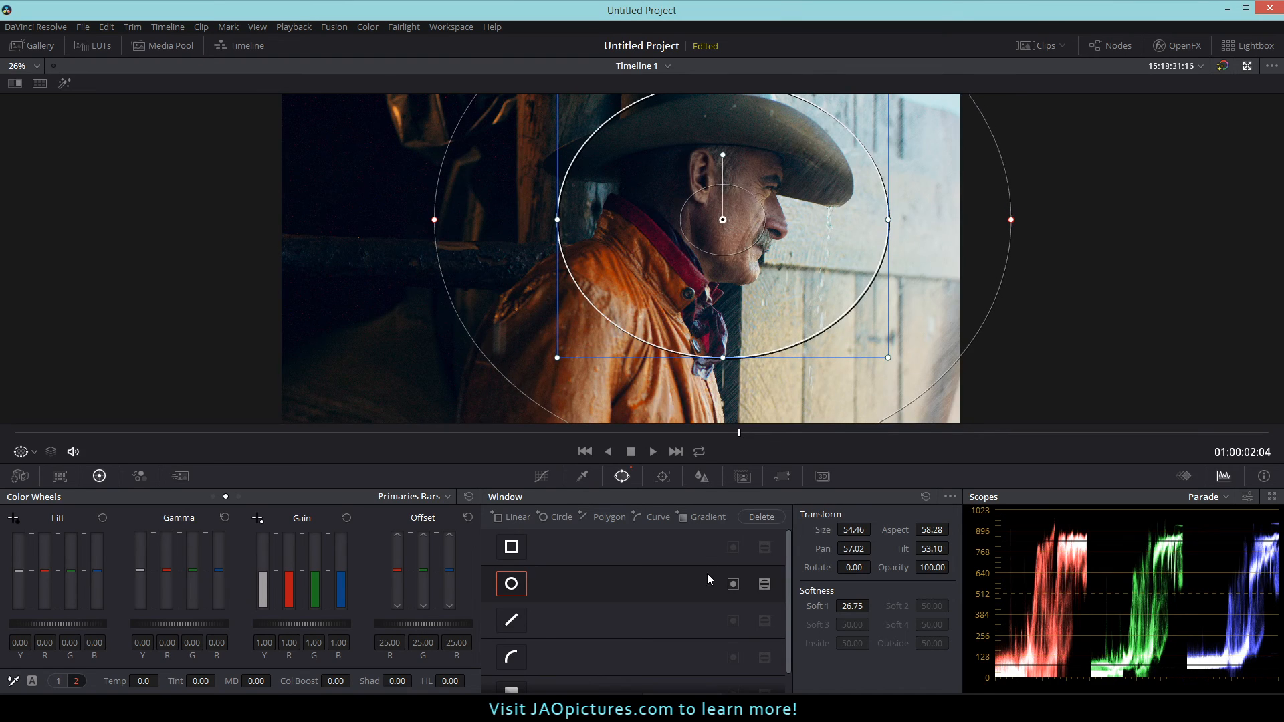
Step: Pull the vignette node's luma curve down strongly at a midtone point and invert the circular window
{"action": "left_click", "coordinate": [735, 584]}
{"action": "left_click", "coordinate": [736, 584]}
{"action": "left_click", "coordinate": [542, 476]}
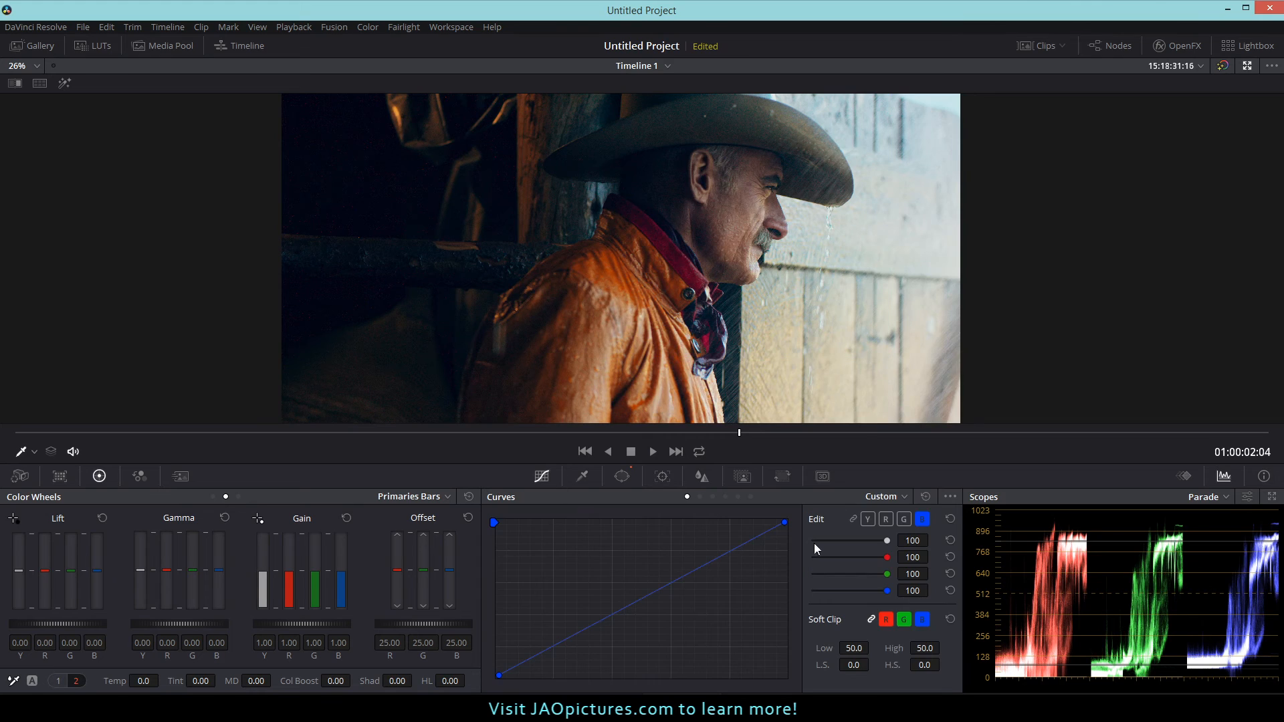
{"action": "left_click", "coordinate": [870, 521]}
{"action": "left_click_drag", "start_coordinate": [645, 600], "coordinate": [667, 624]}
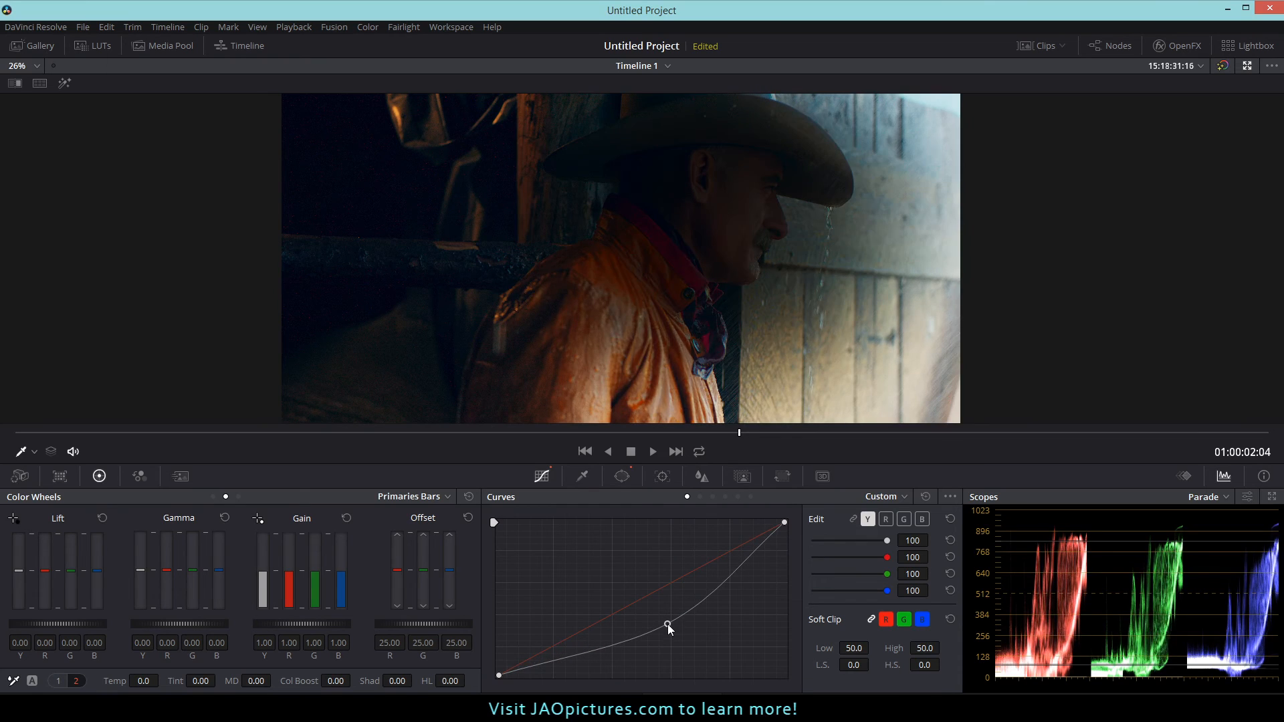
{"action": "left_click", "coordinate": [623, 477]}
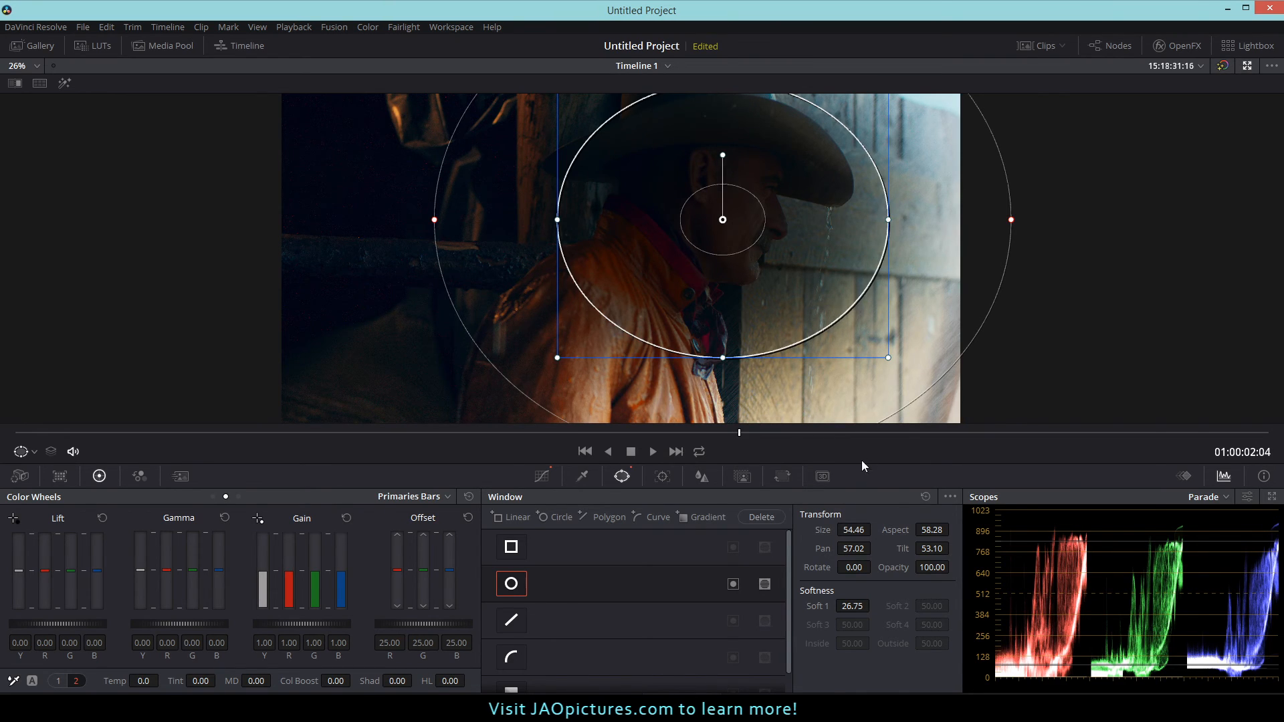
{"action": "left_click", "coordinate": [733, 585]}
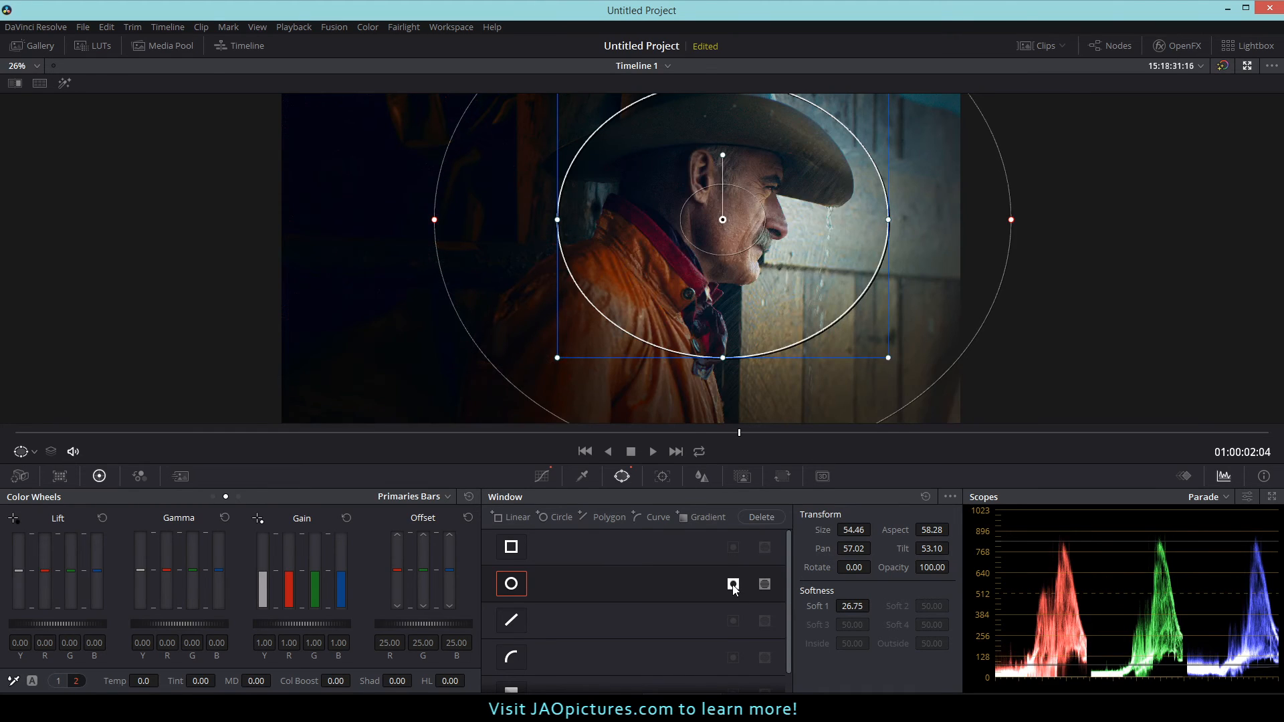
Step: Replace the strong luma curve point with a very slight dip in the lower midtones and check the enlarged frame
{"action": "left_click", "coordinate": [541, 477]}
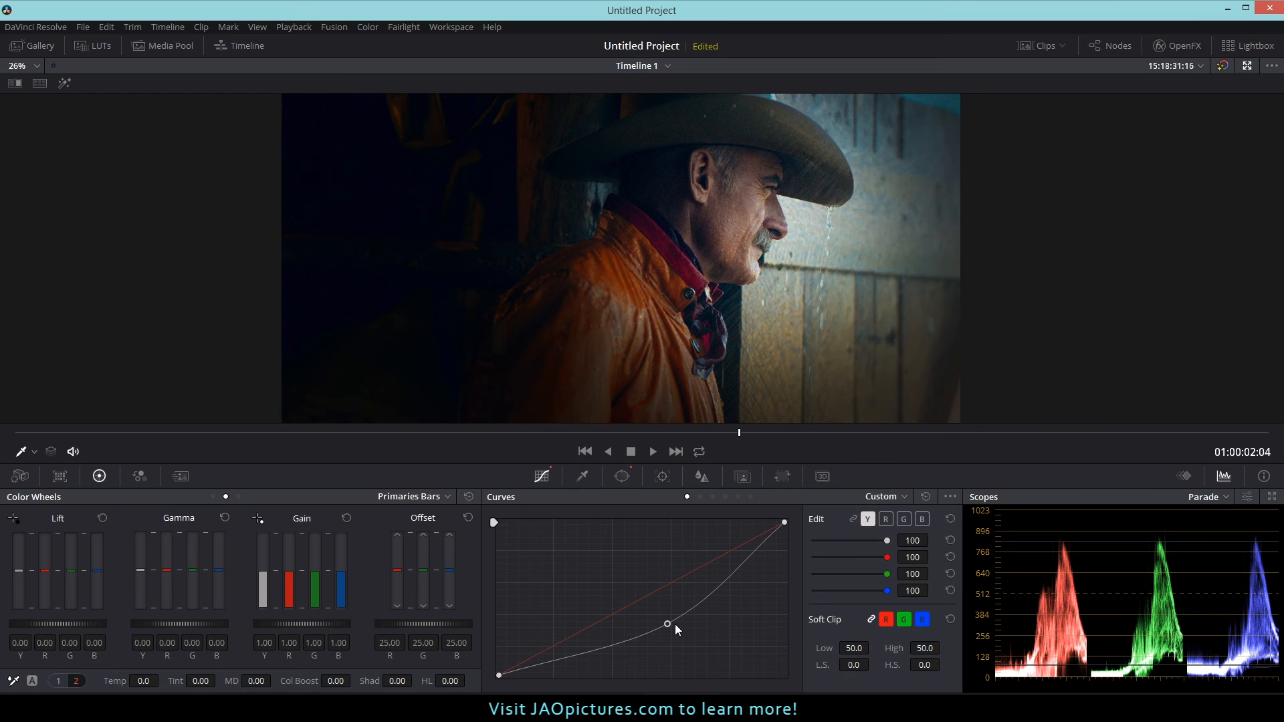
{"action": "right_click", "coordinate": [667, 625]}
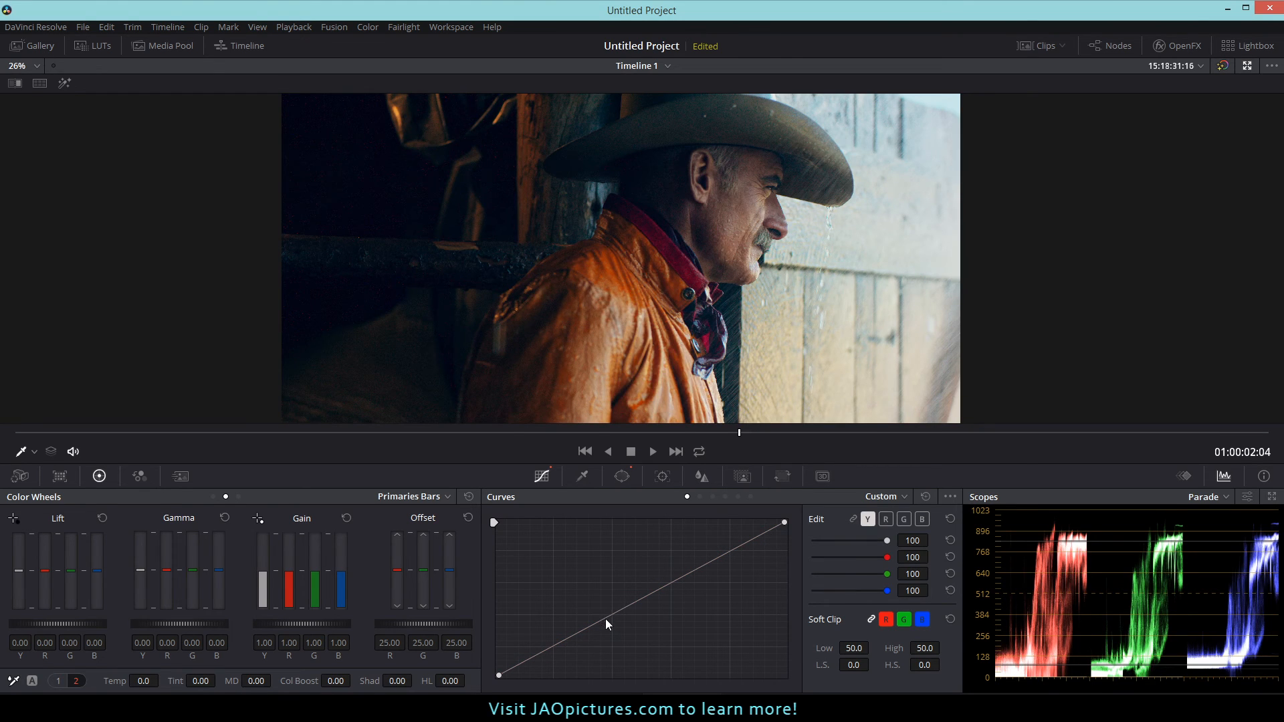
{"action": "left_click", "coordinate": [604, 621]}
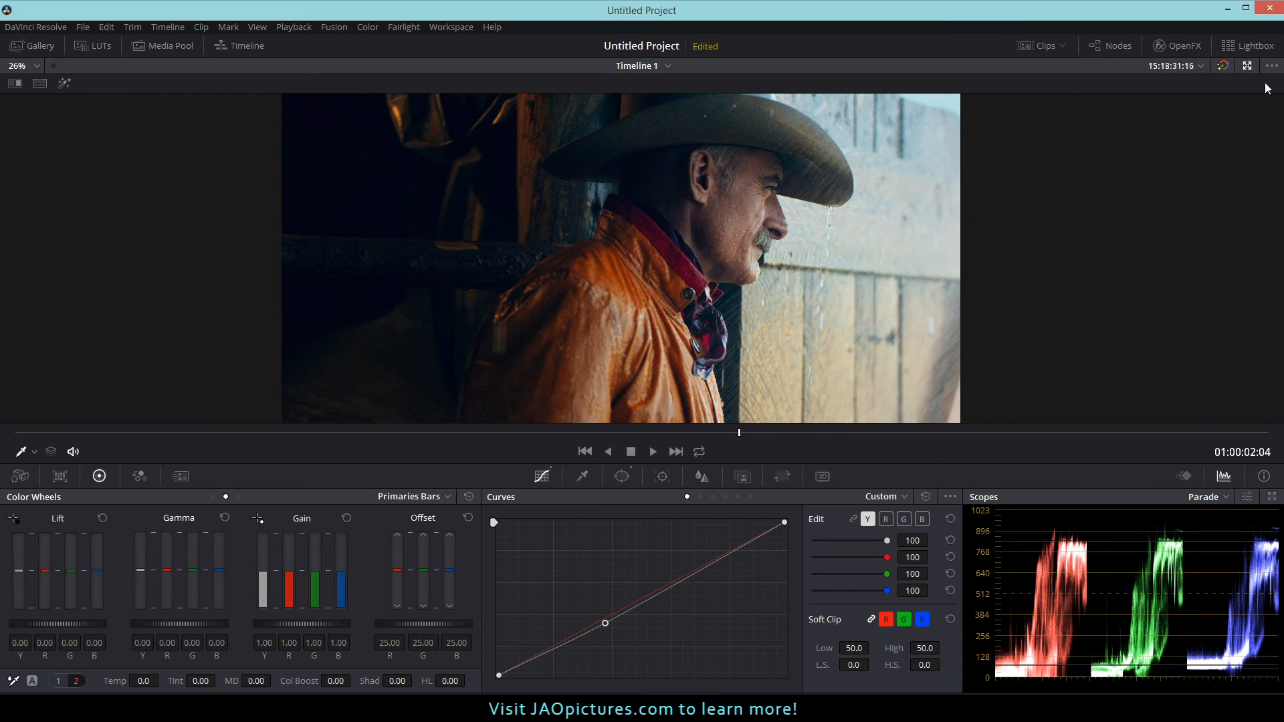
{"action": "left_click", "coordinate": [1248, 66]}
{"action": "left_click_drag", "start_coordinate": [767, 235], "coordinate": [769, 239]}
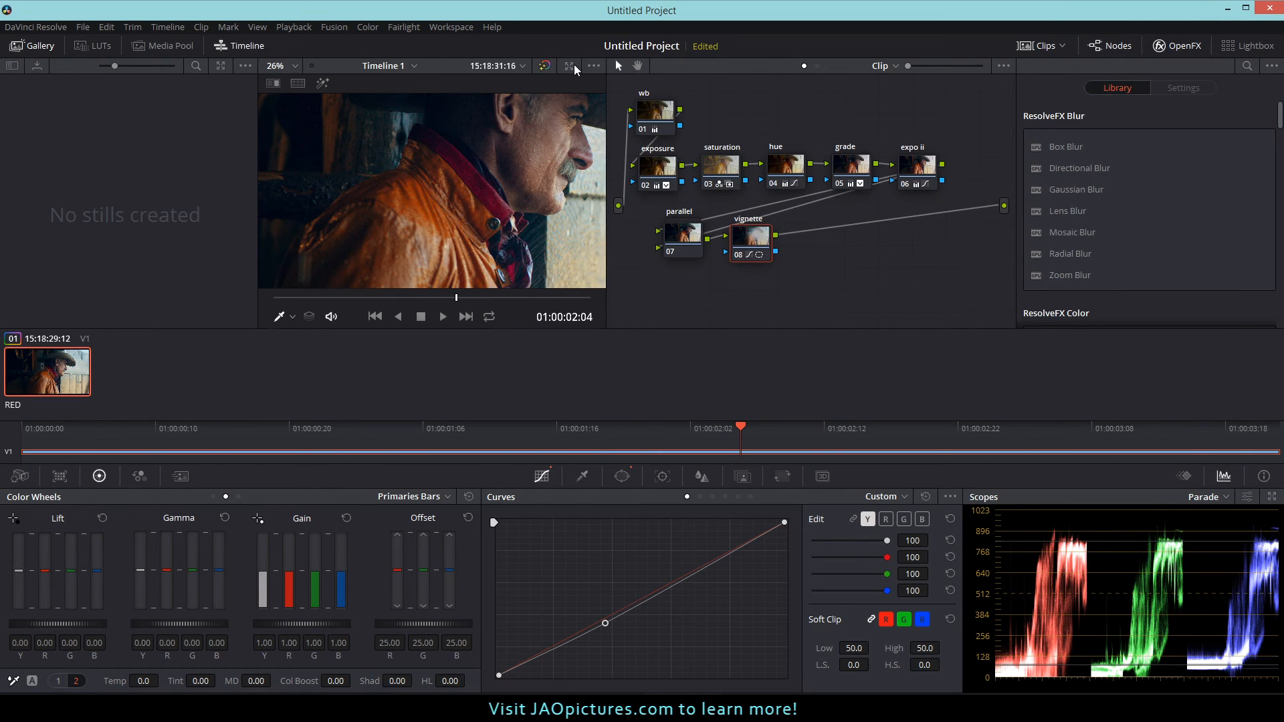
{"action": "left_click", "coordinate": [569, 65]}
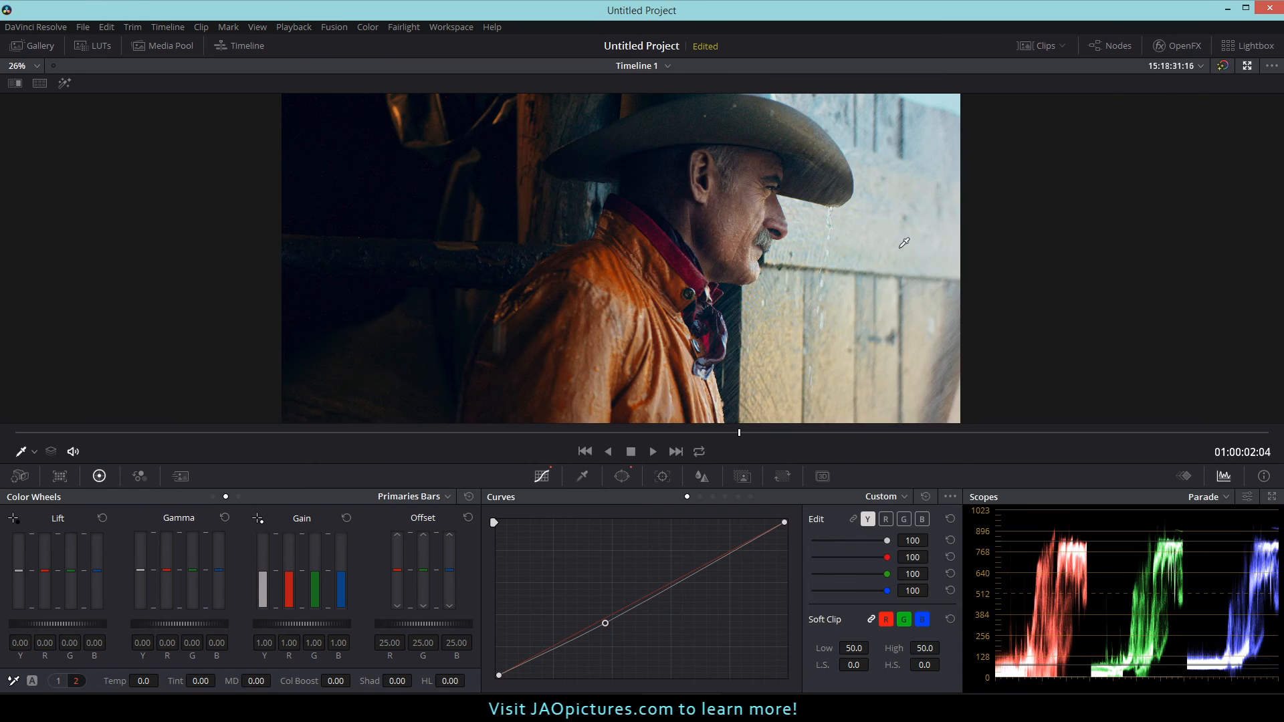
Step: Add a serial node after the vignette node and label it "vign ii"
{"action": "left_click", "coordinate": [1247, 65]}
{"action": "key", "text": "alt+s"}
{"action": "right_click", "coordinate": [817, 243]}
{"action": "left_click", "coordinate": [827, 266]}
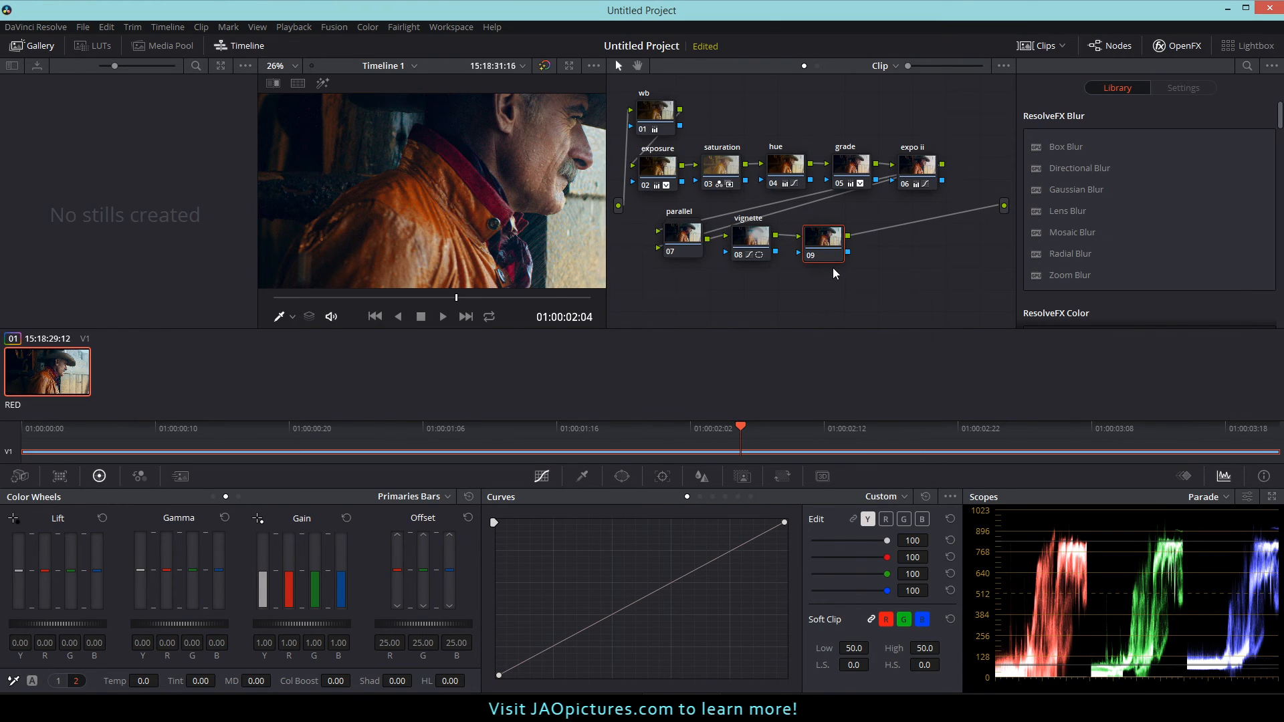
{"action": "type", "text": "vign ii"}
{"action": "key", "text": "Return"}
Step: Add a gradient window to the "vign ii" node
{"action": "left_click", "coordinate": [622, 476]}
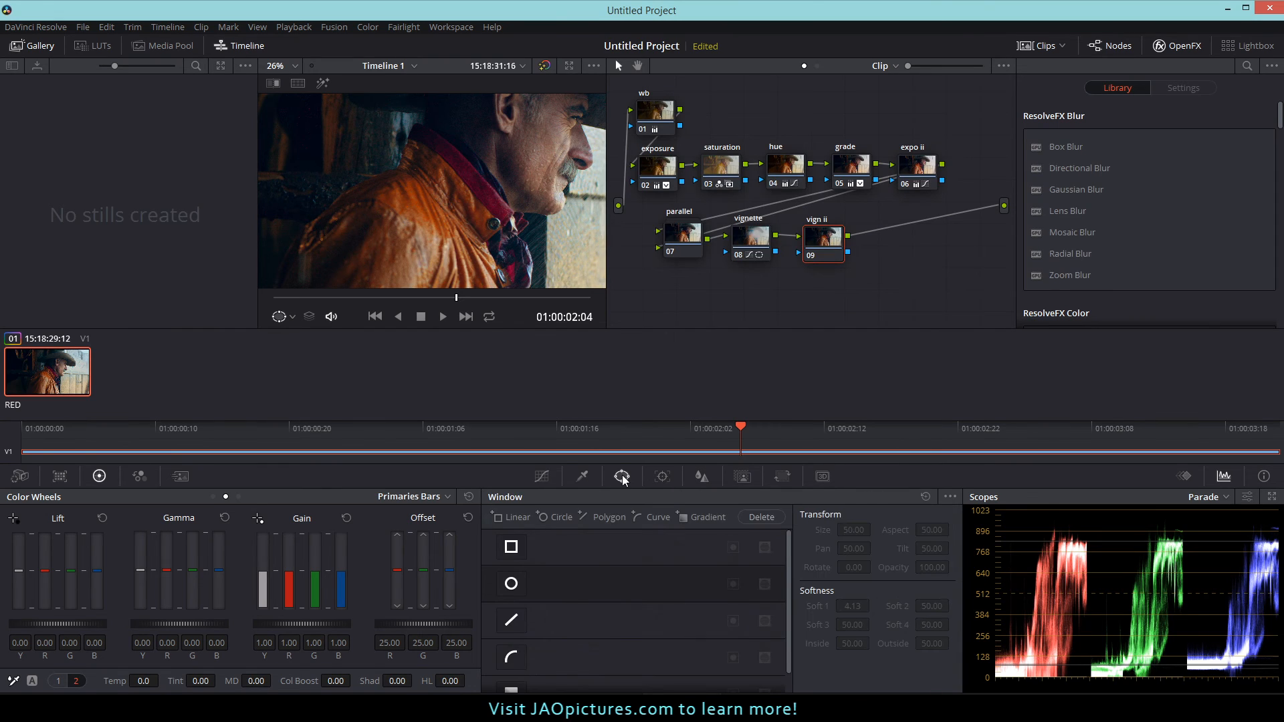
{"action": "scroll", "coordinate": [552, 637], "scroll_direction": "down", "scroll_amount": 1}
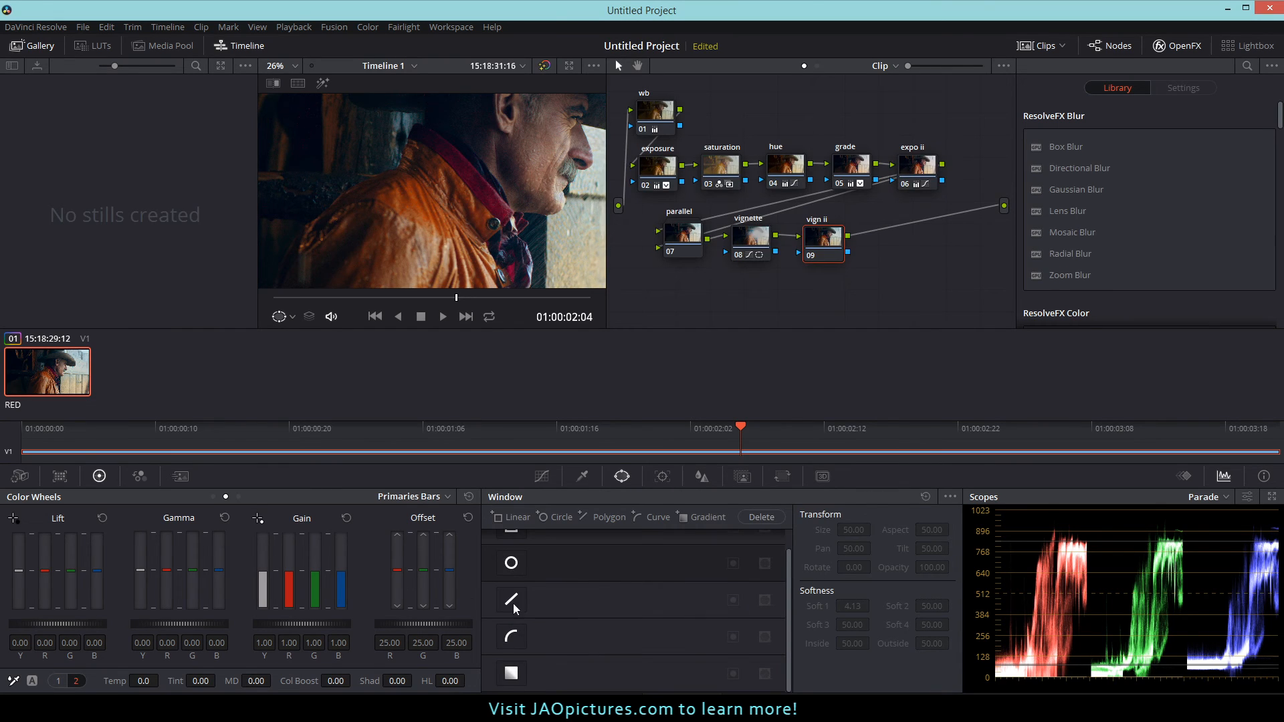
{"action": "scroll", "coordinate": [525, 668], "scroll_direction": "up", "scroll_amount": 1}
{"action": "scroll", "coordinate": [520, 598], "scroll_direction": "down", "scroll_amount": 1}
{"action": "scroll", "coordinate": [526, 608], "scroll_direction": "up", "scroll_amount": 1}
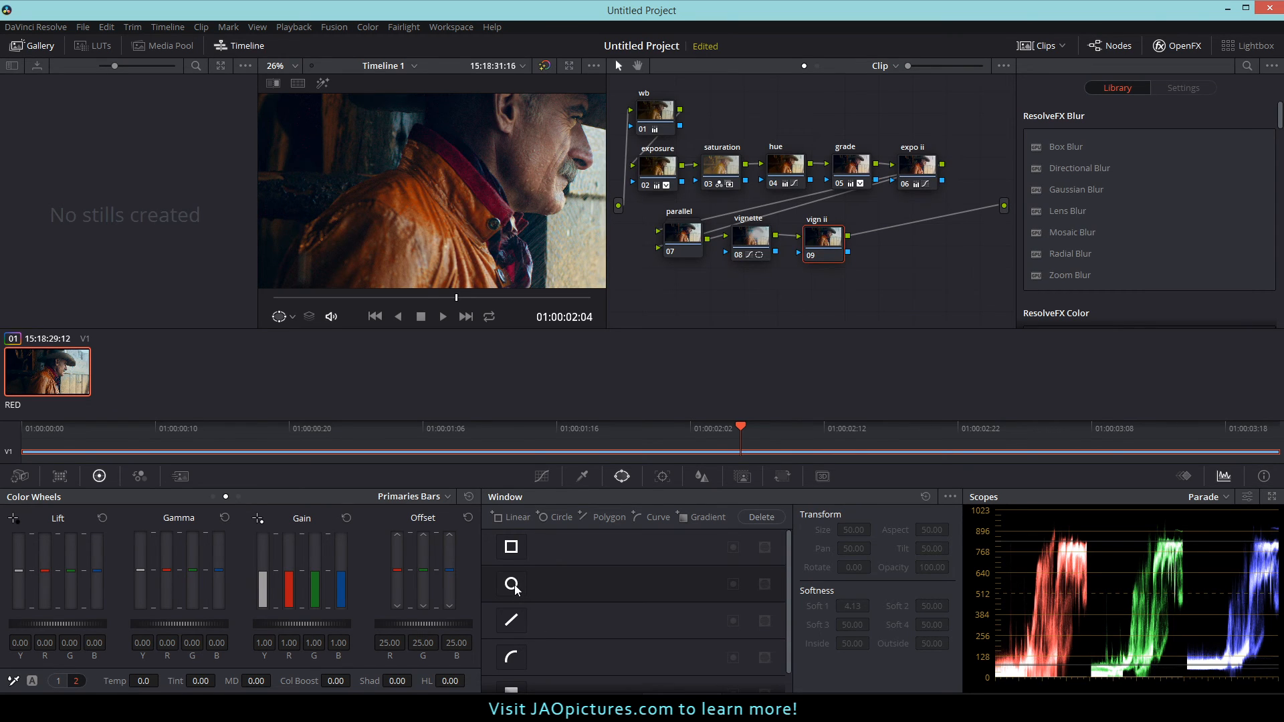
{"action": "scroll", "coordinate": [515, 589], "scroll_direction": "down", "scroll_amount": 1}
{"action": "left_click", "coordinate": [511, 673]}
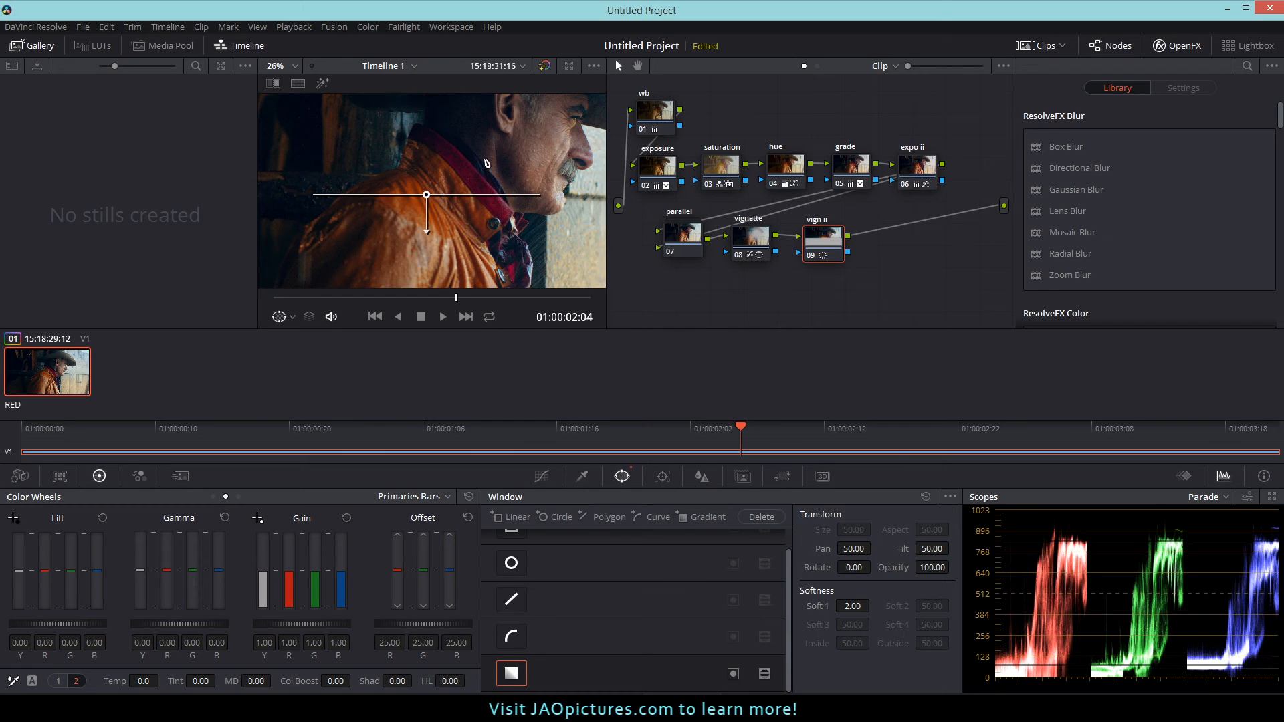
Step: Place the gradient window over the bright wall before the face, about pan 67, tilt 54, rotation 66 and softness 11.4
{"action": "left_click", "coordinate": [570, 65]}
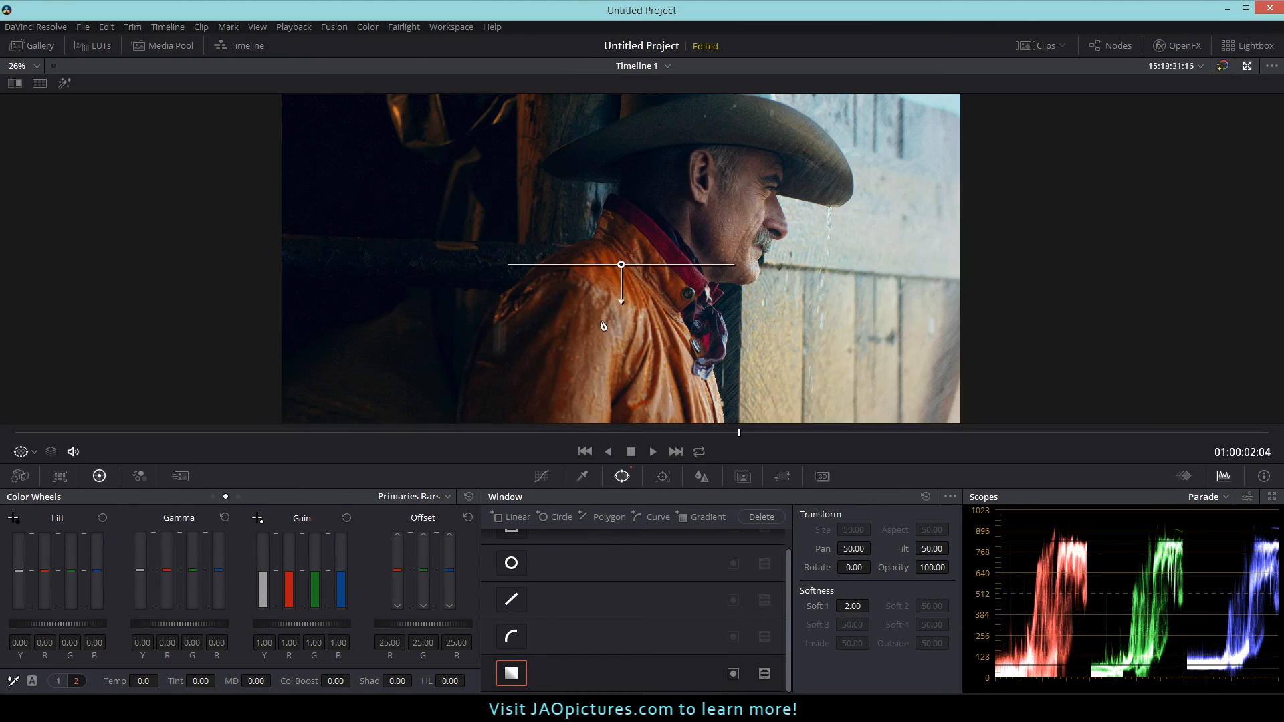
{"action": "left_click_drag", "start_coordinate": [626, 304], "coordinate": [345, 373]}
{"action": "left_click_drag", "start_coordinate": [621, 265], "coordinate": [868, 211]}
{"action": "left_click_drag", "start_coordinate": [591, 318], "coordinate": [756, 262]}
{"action": "left_click_drag", "start_coordinate": [833, 238], "coordinate": [701, 288]}
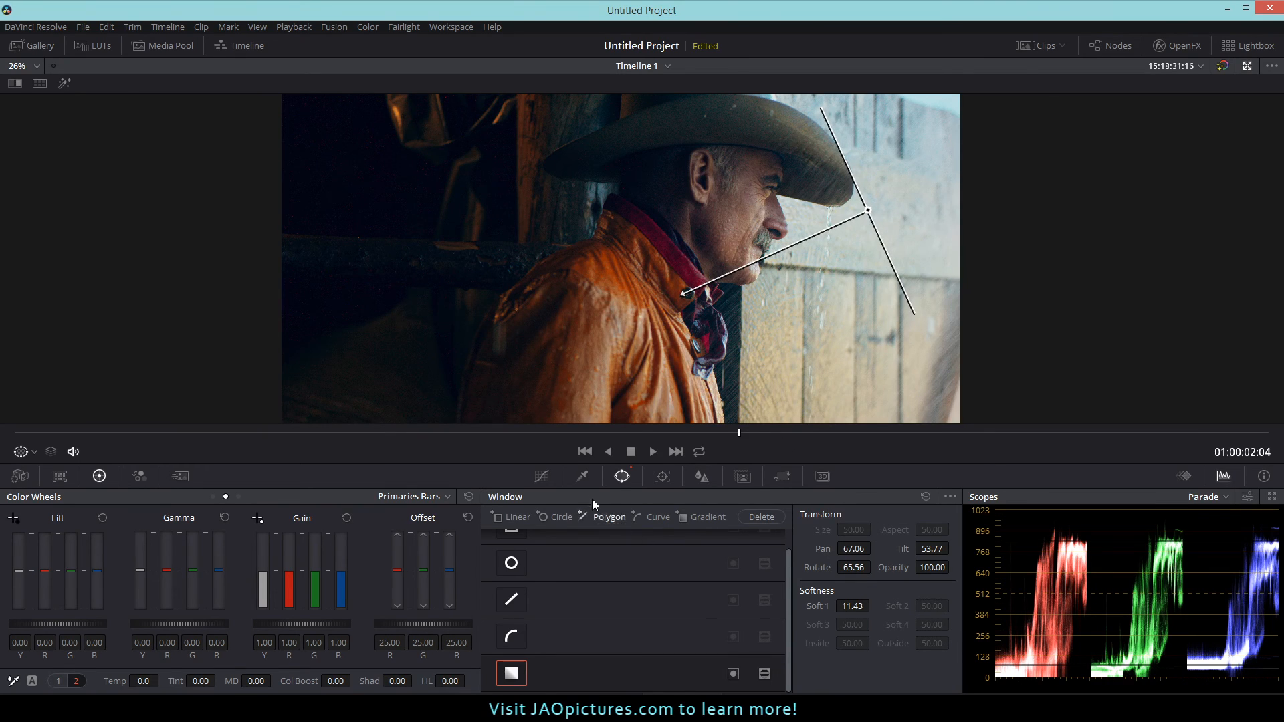
Step: Try lowering the "vign ii" node's shadows to -51.50, then reset them
{"action": "left_click", "coordinate": [542, 477]}
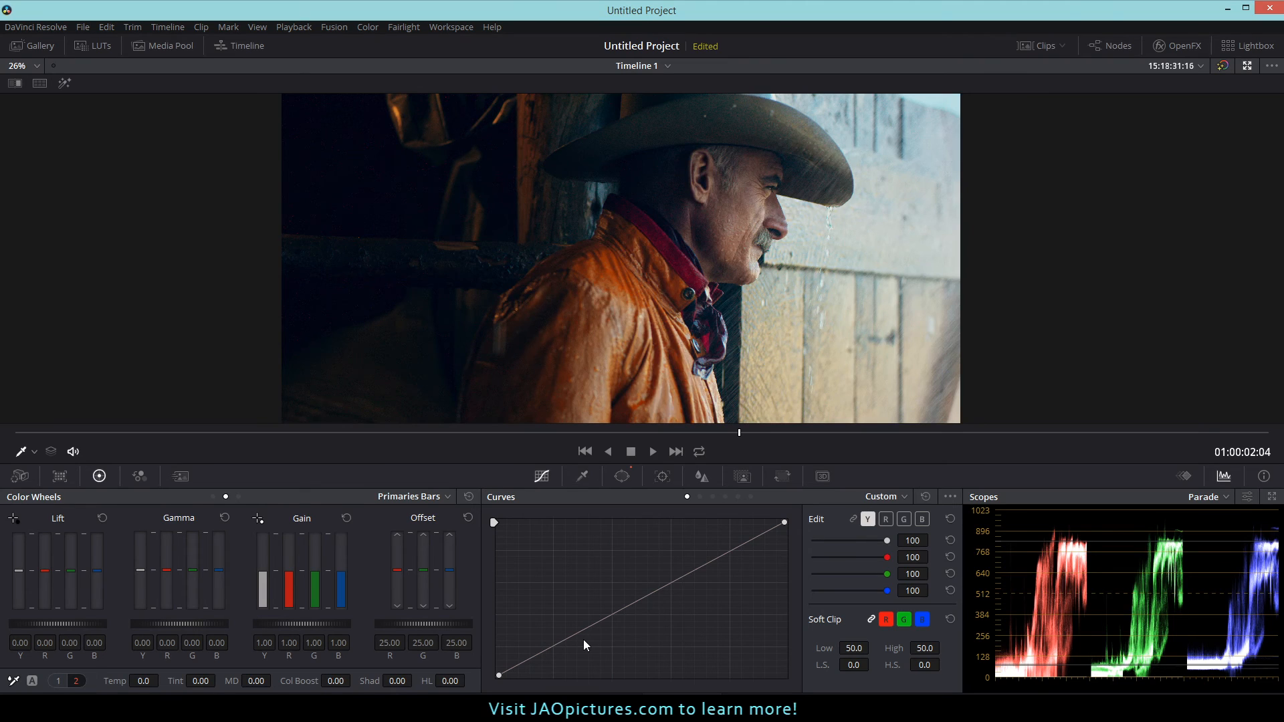
{"action": "left_click_drag", "start_coordinate": [375, 681], "coordinate": [334, 680]}
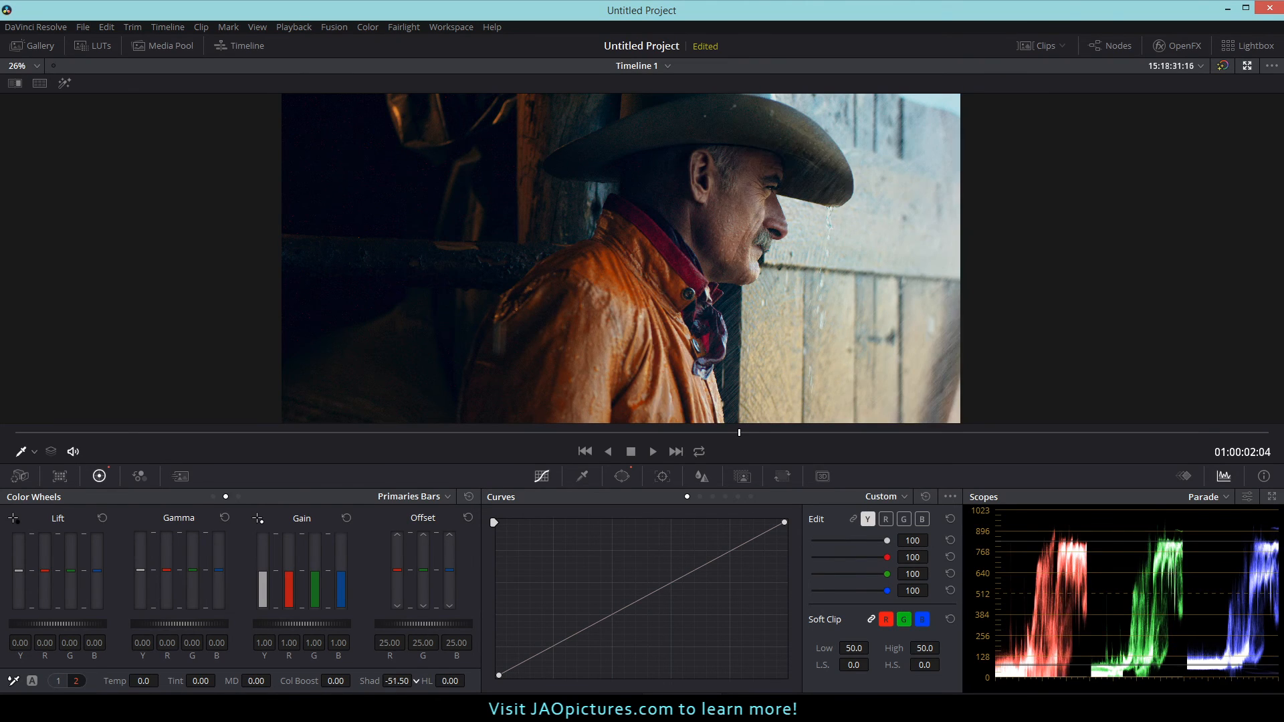
{"action": "double_click", "coordinate": [370, 680]}
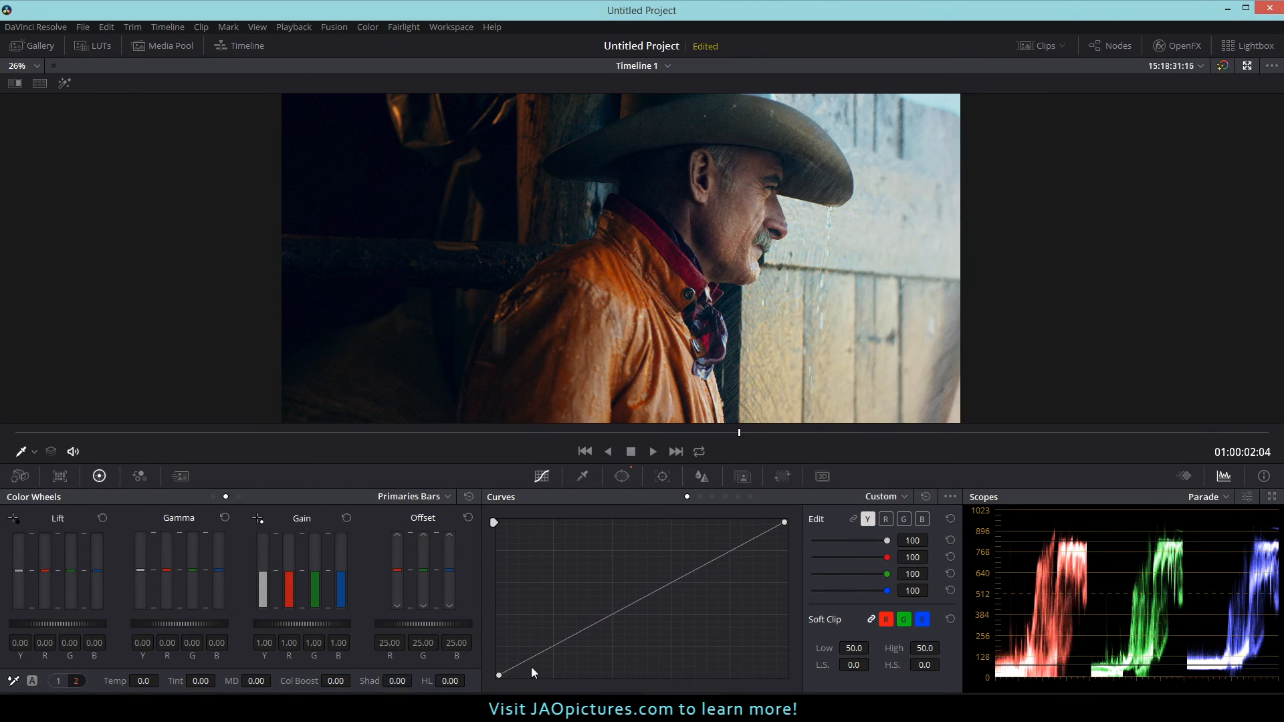
Step: Pull the "vign ii" node's luma curve slightly down at a single point in the lower midtones
{"action": "left_click_drag", "start_coordinate": [636, 603], "coordinate": [641, 603]}
{"action": "right_click", "coordinate": [640, 603]}
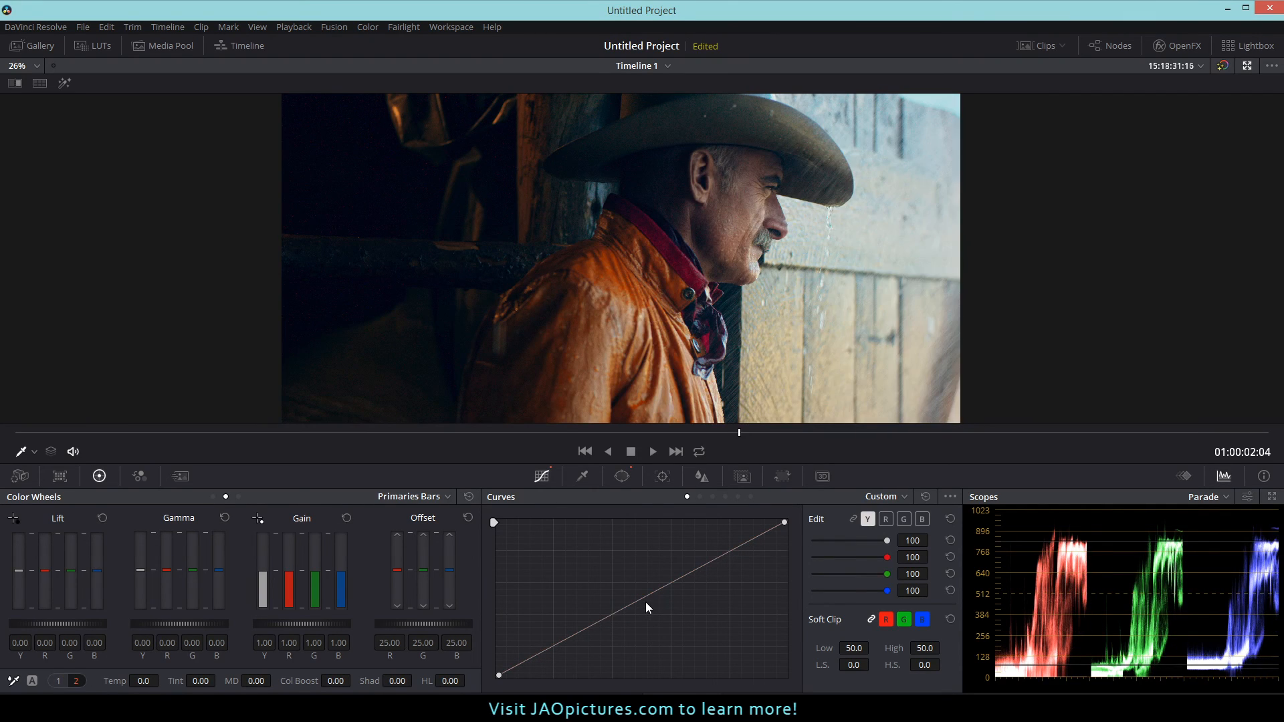
{"action": "left_click", "coordinate": [604, 621]}
{"action": "left_click_drag", "start_coordinate": [604, 619], "coordinate": [608, 624]}
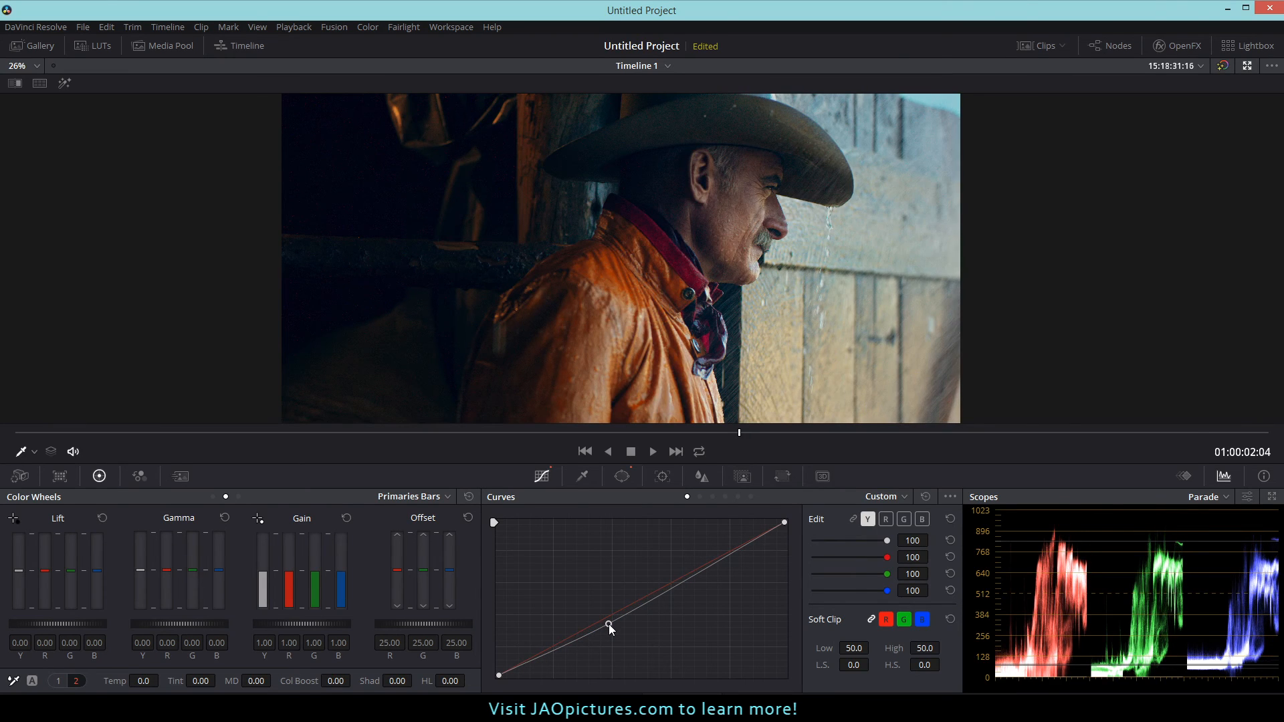
Step: Adjust the gradient window to about rotation 87, pan 65.4 and tilt 52.4, and compare the frame with the node off and on
{"action": "left_click", "coordinate": [622, 477]}
{"action": "left_click_drag", "start_coordinate": [679, 294], "coordinate": [660, 215]}
{"action": "left_click_drag", "start_coordinate": [873, 219], "coordinate": [844, 230]}
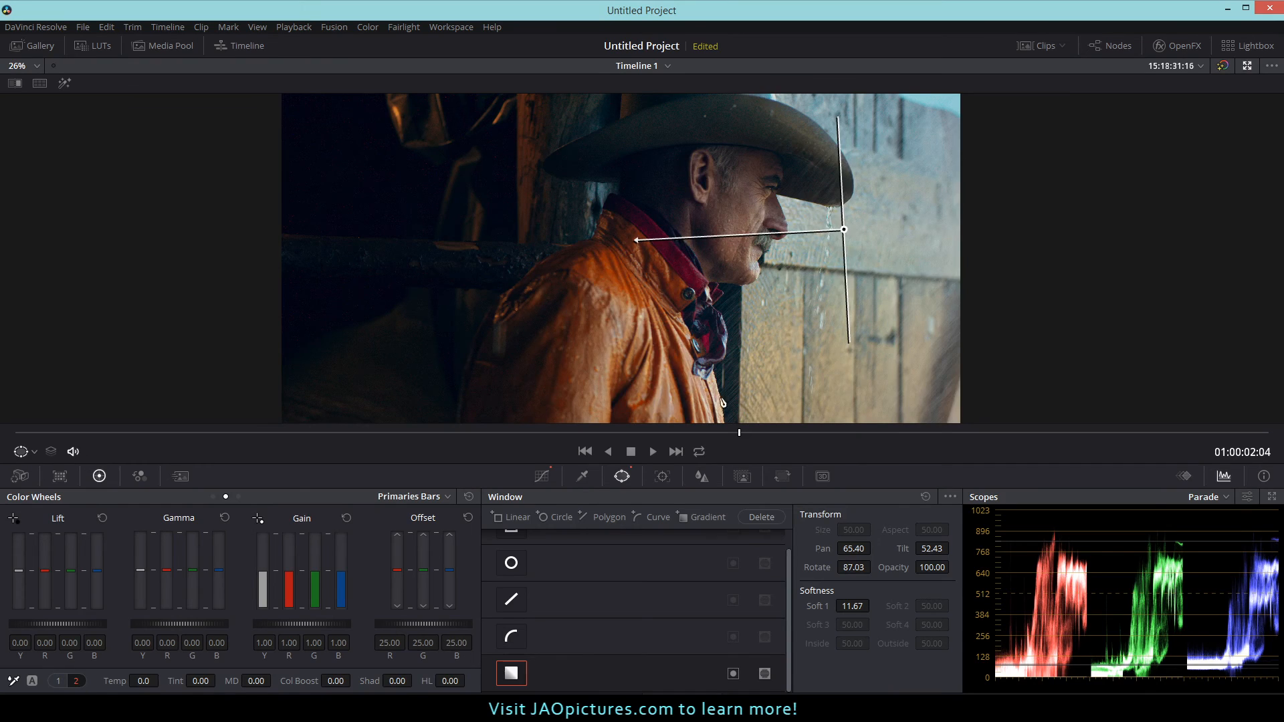
{"action": "left_click", "coordinate": [540, 476]}
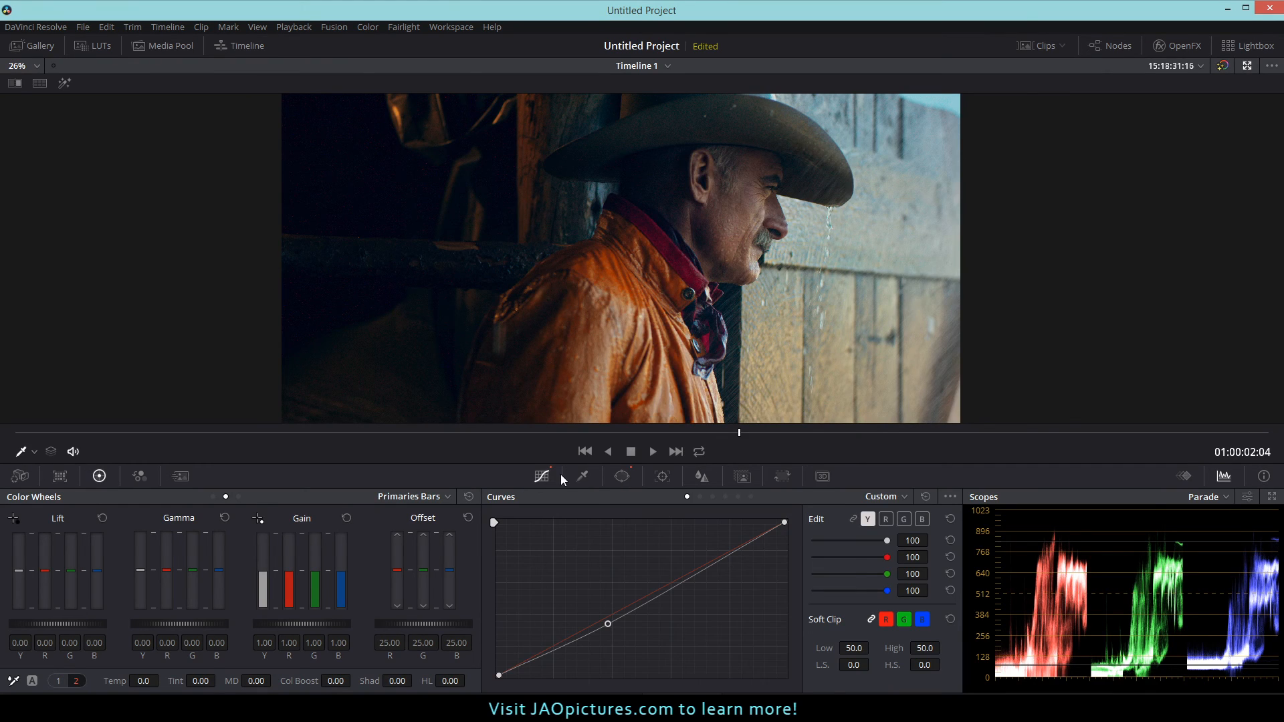
{"action": "key", "text": "ctrl+d"}
{"action": "key", "text": "ctrl+d"}
{"action": "key", "text": "ctrl+d"}
{"action": "key", "text": "ctrl+d"}
Step: Reduce the gradient window's softness to about 5.15 and shift it to about pan 67.1, tilt 52.7
{"action": "left_click", "coordinate": [621, 476]}
{"action": "left_click_drag", "start_coordinate": [635, 240], "coordinate": [751, 233]}
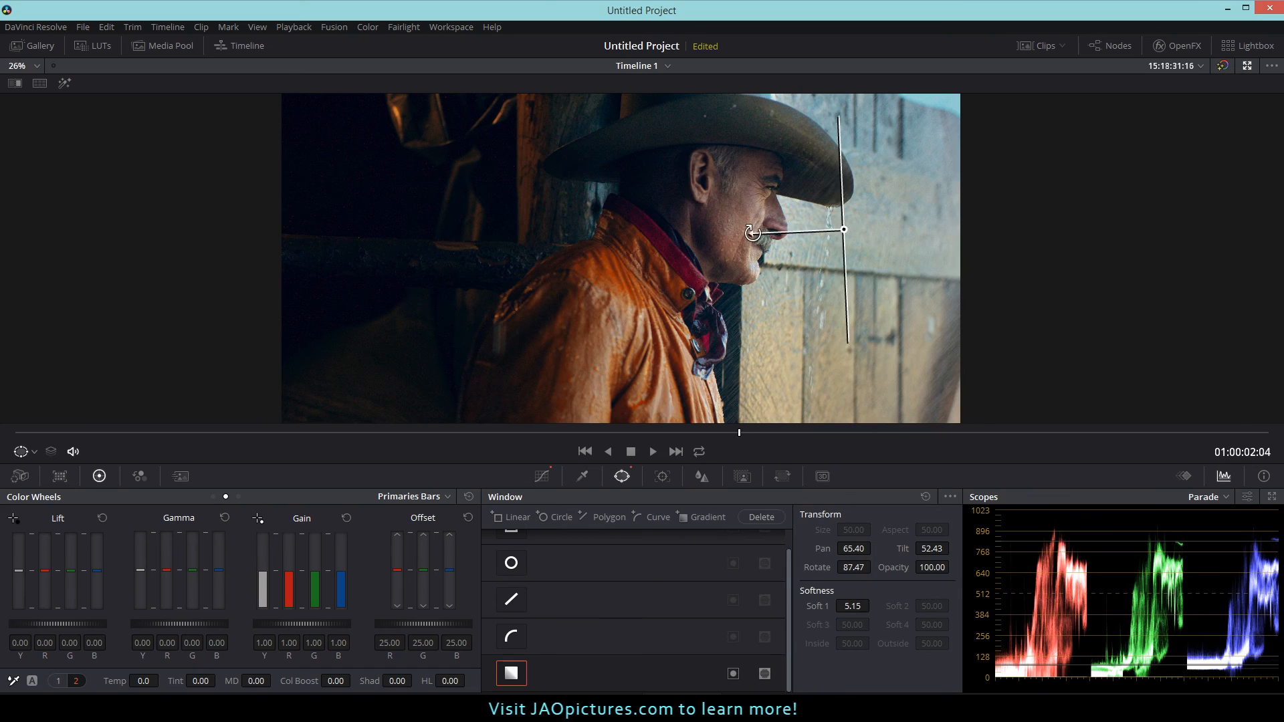
{"action": "left_click_drag", "start_coordinate": [844, 230], "coordinate": [869, 226]}
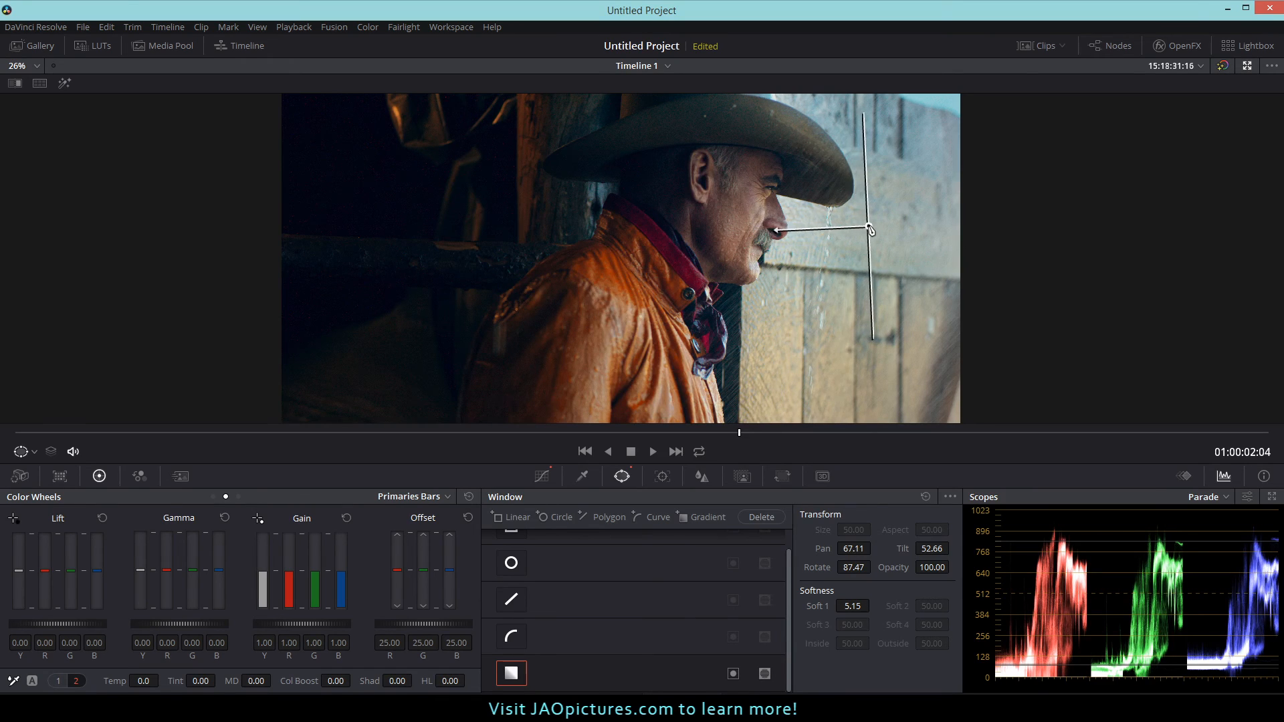
Step: Adjust the gradient window to about rotation 90.4 and softness 5.83, and compare the frame with the whole grade off and on
{"action": "left_click_drag", "start_coordinate": [787, 238], "coordinate": [763, 226]}
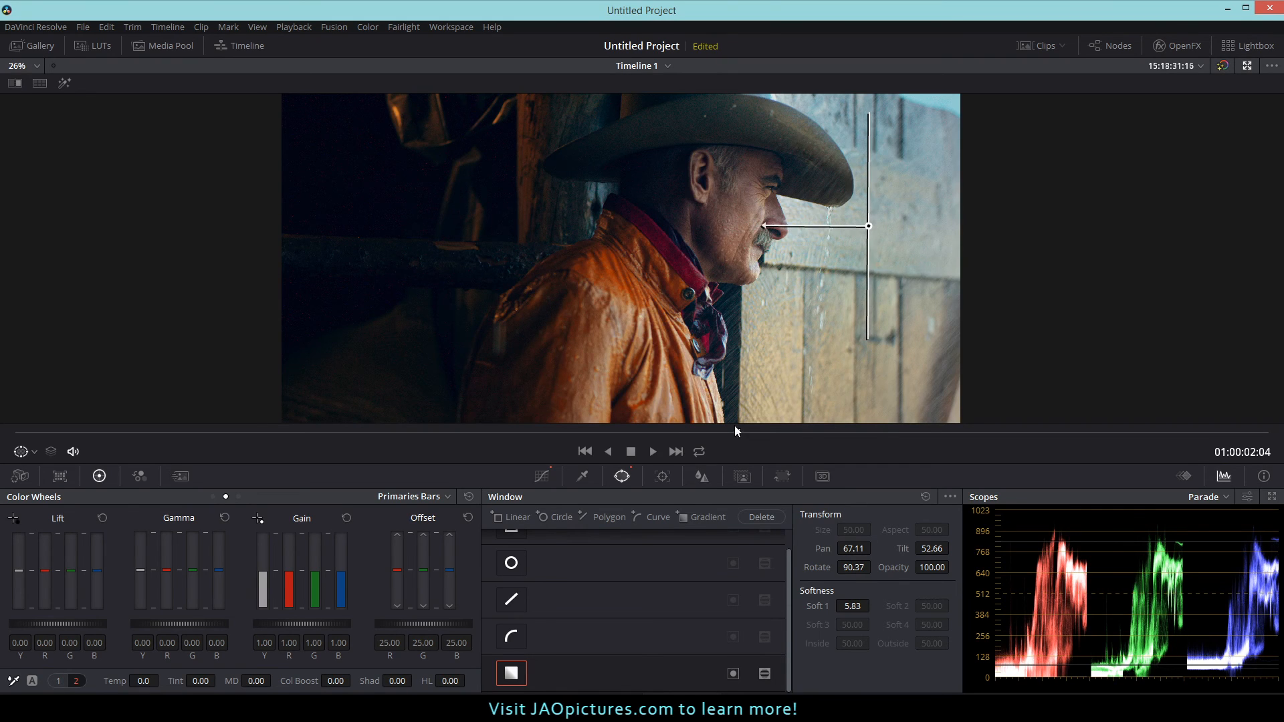
{"action": "left_click", "coordinate": [543, 475]}
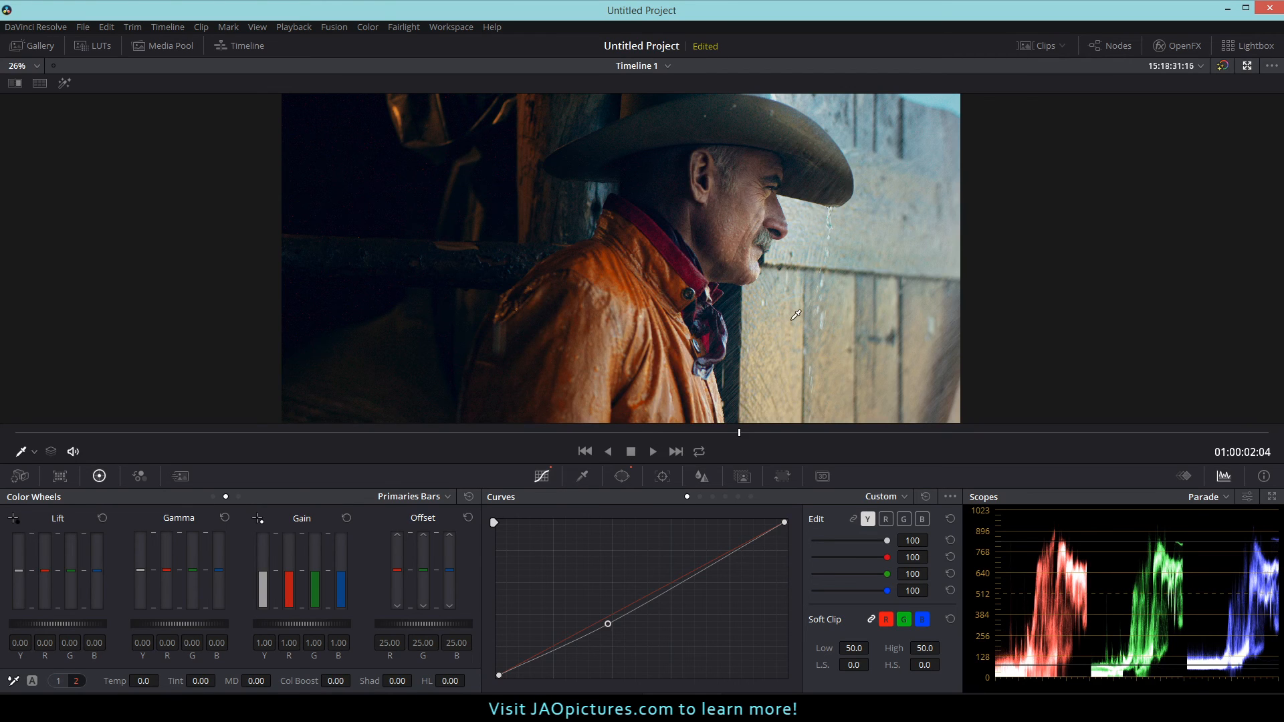
{"action": "key", "text": "alt+d"}
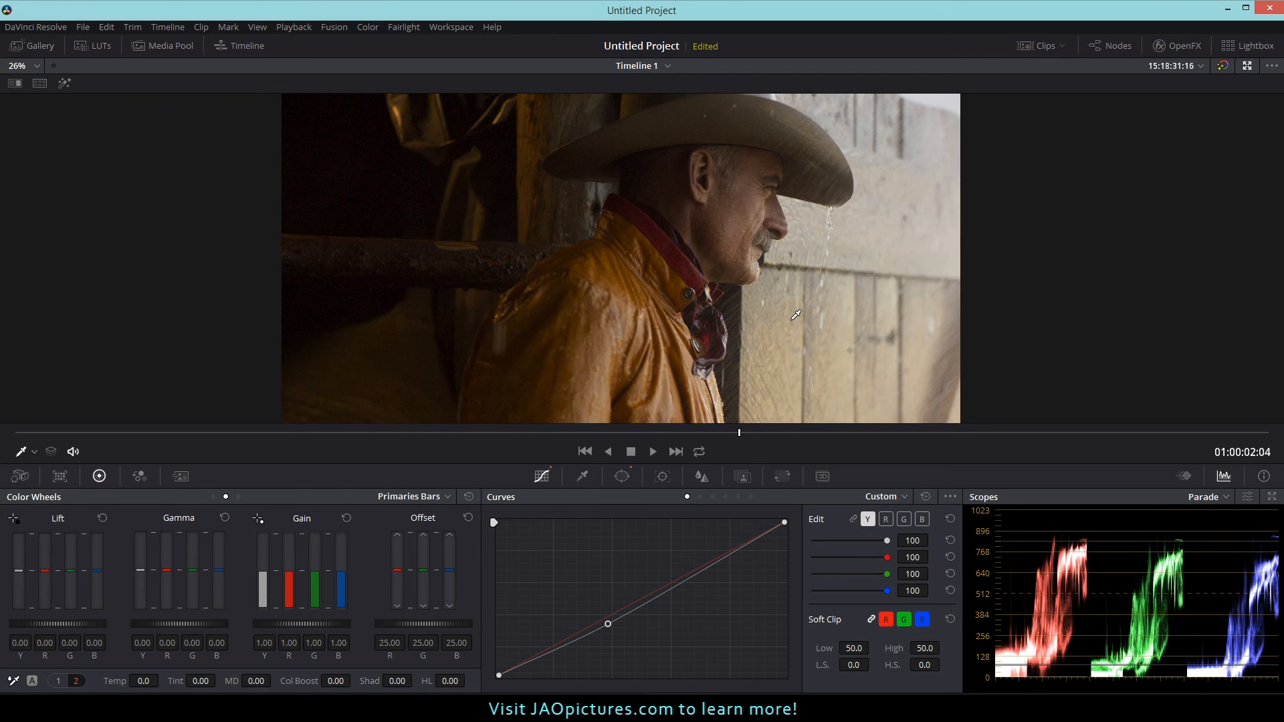
{"action": "key", "text": "alt+d"}
{"action": "key", "text": "alt+d"}
{"action": "key", "text": "alt+d"}
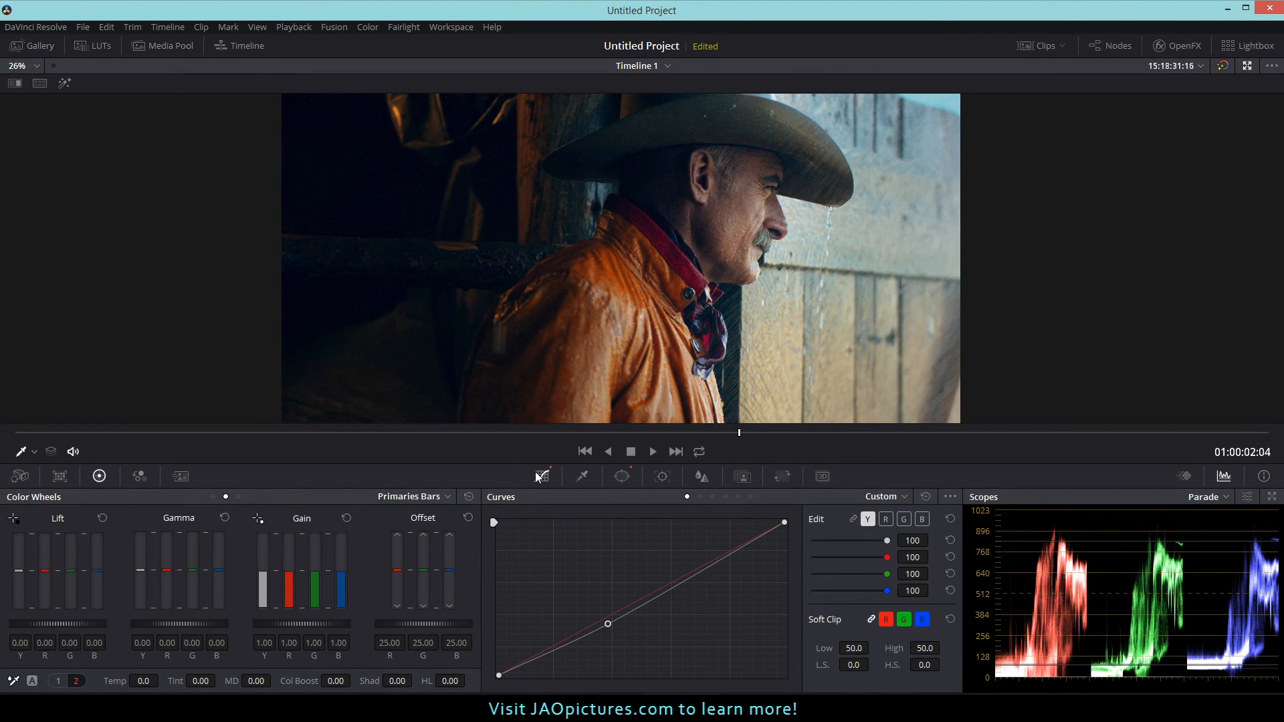
Step: Rearrange the "vignette" and "vign ii" nodes in the lower row of the node graph
{"action": "left_click", "coordinate": [1247, 64]}
{"action": "left_click_drag", "start_coordinate": [815, 251], "coordinate": [807, 248]}
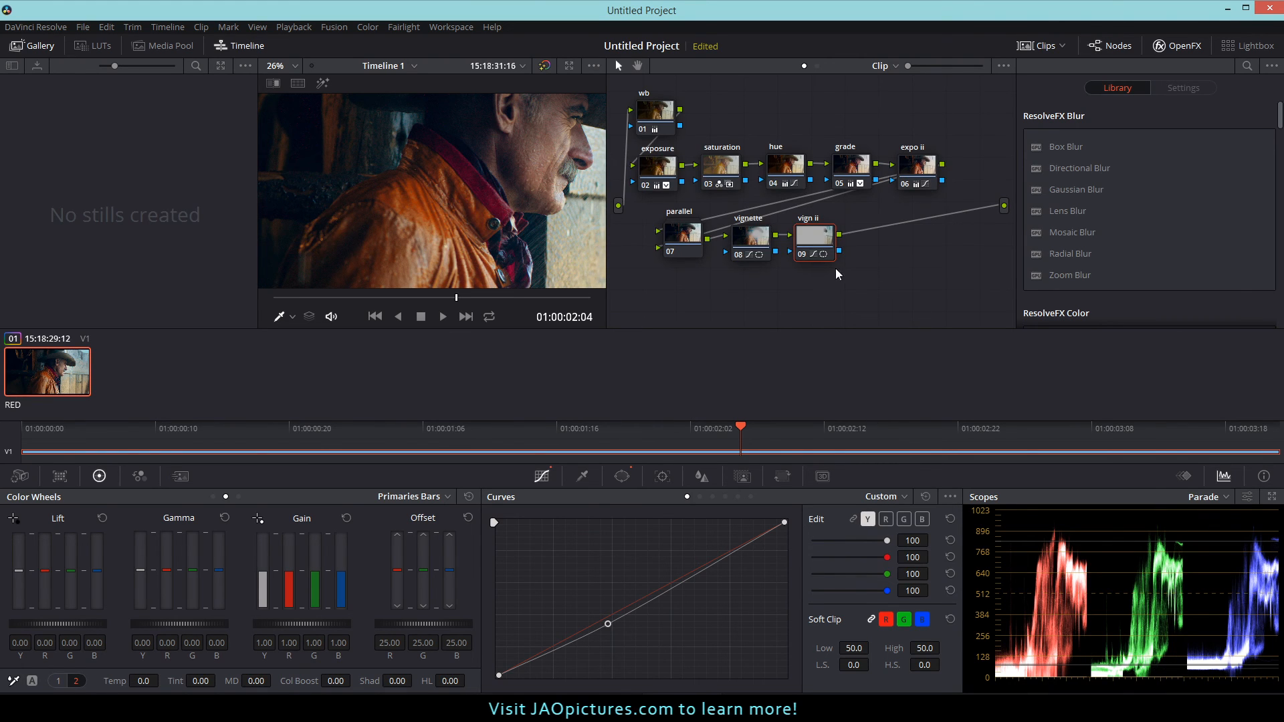
{"action": "mouse_move", "coordinate": [823, 242]}
{"action": "left_mouse_down"}
{"action": "mouse_move", "coordinate": [759, 243]}
{"action": "mouse_move", "coordinate": [801, 244]}
{"action": "left_mouse_up"}
{"action": "left_click", "coordinate": [763, 240]}
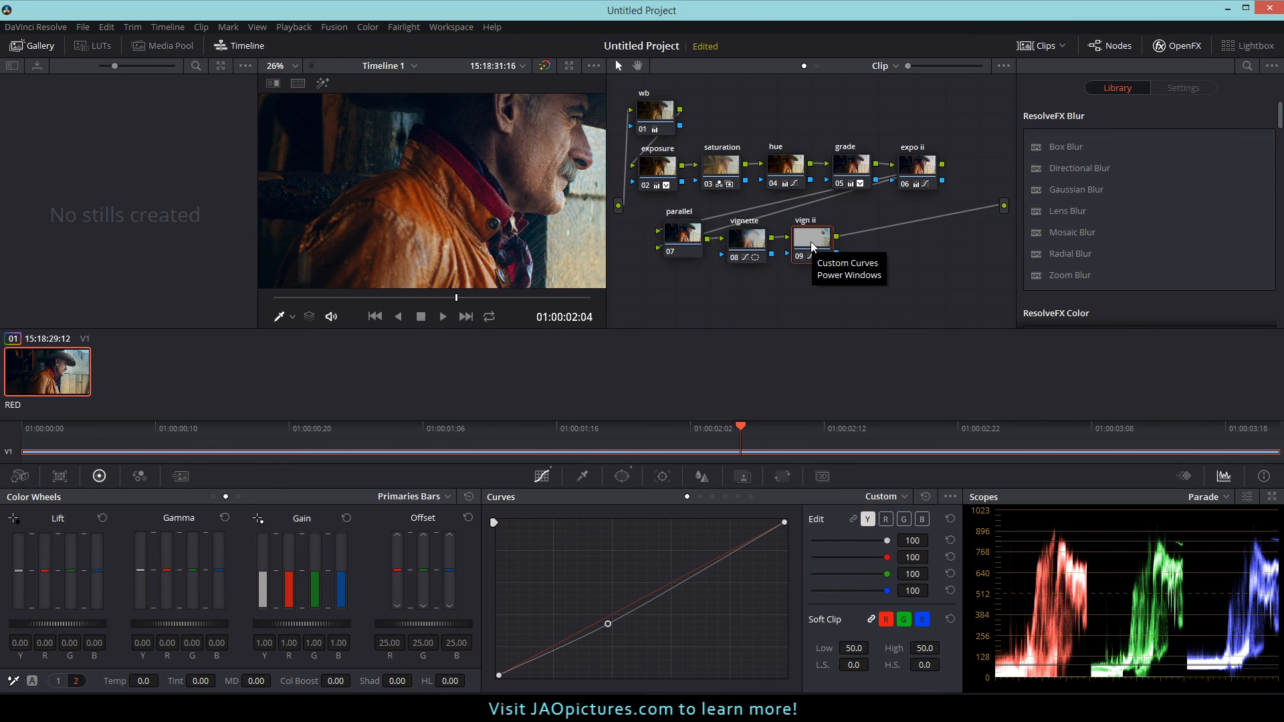
{"action": "left_click_drag", "start_coordinate": [813, 243], "coordinate": [817, 244]}
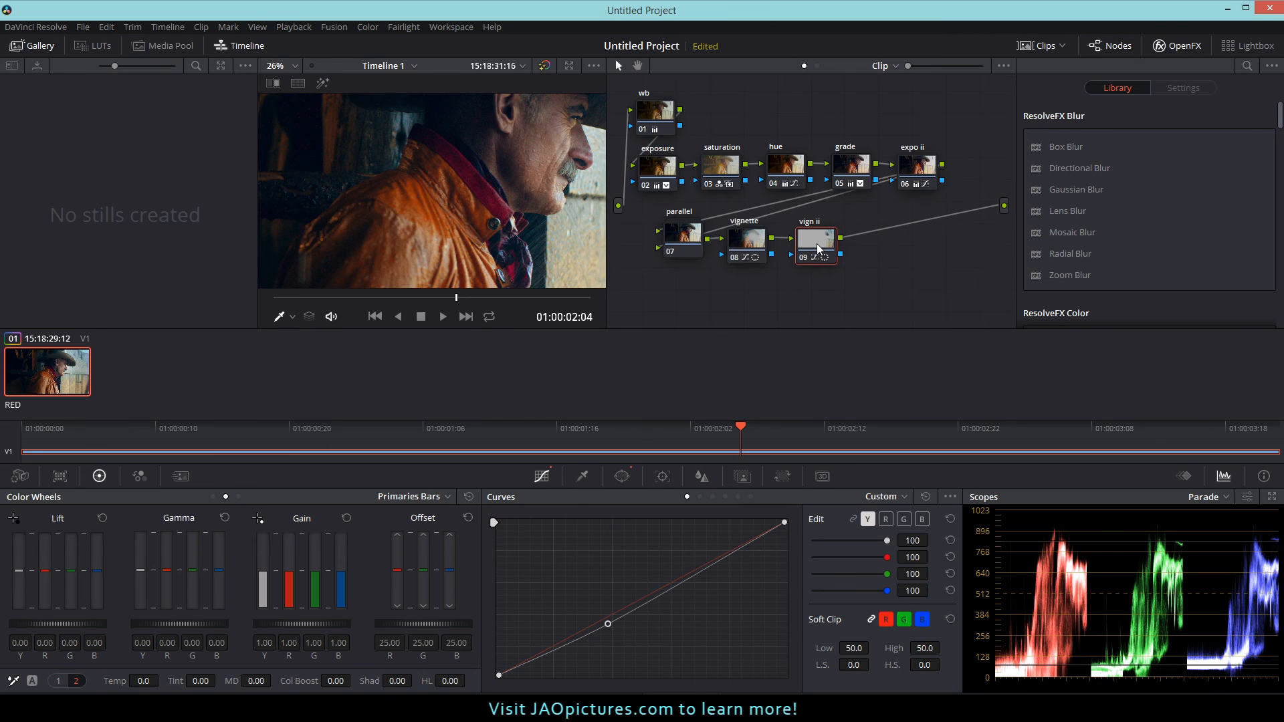
Step: Add a serial node after "vign ii" and label it "polish"
{"action": "key", "text": "alt+s"}
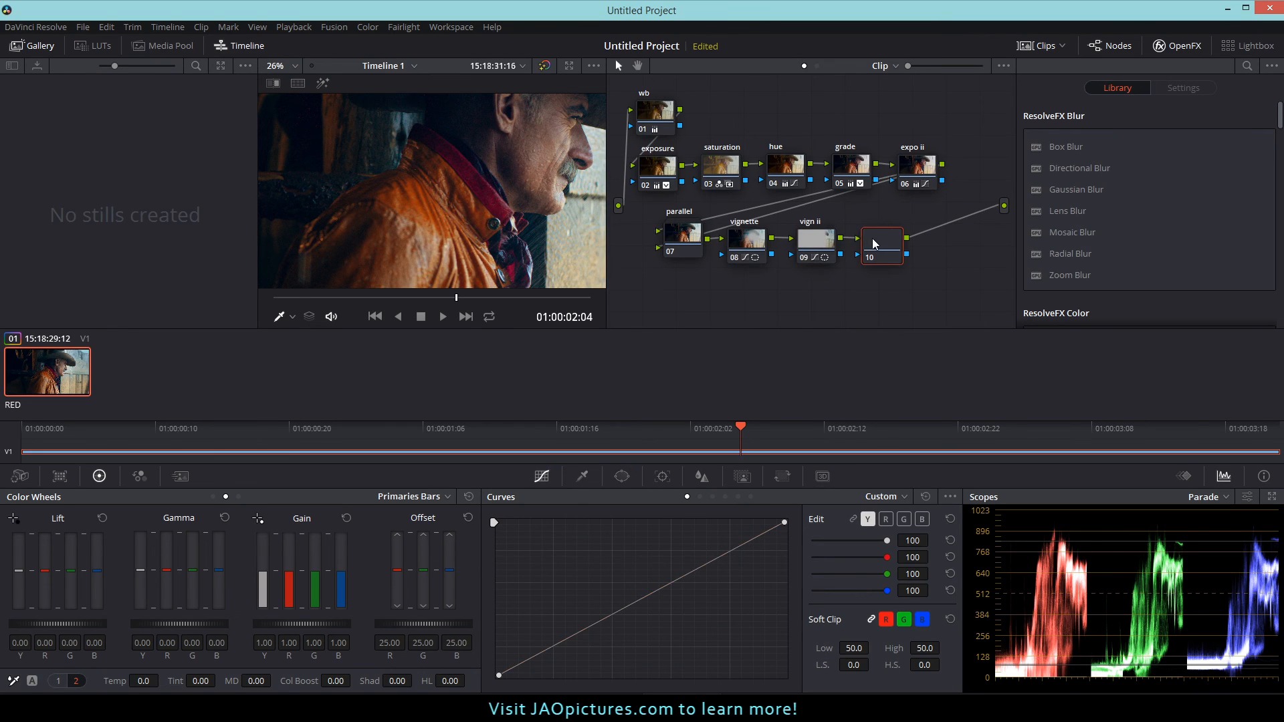
{"action": "right_click", "coordinate": [886, 240]}
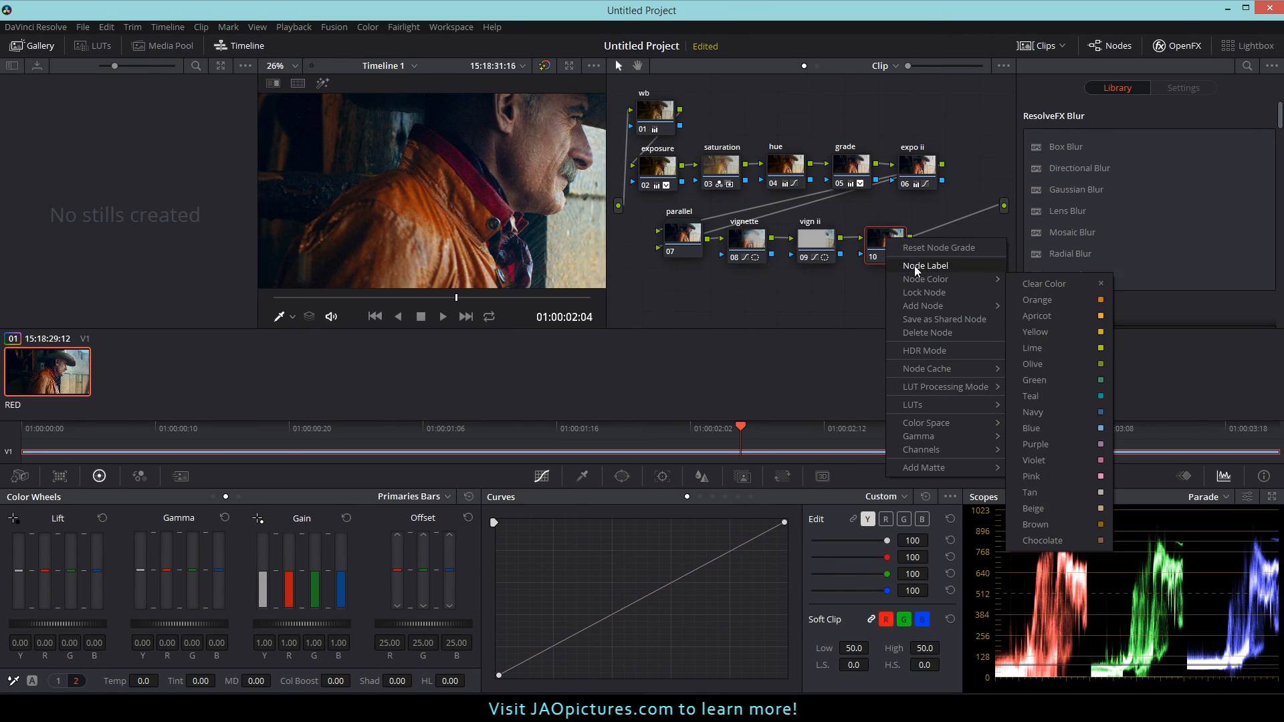
{"action": "left_click", "coordinate": [912, 265]}
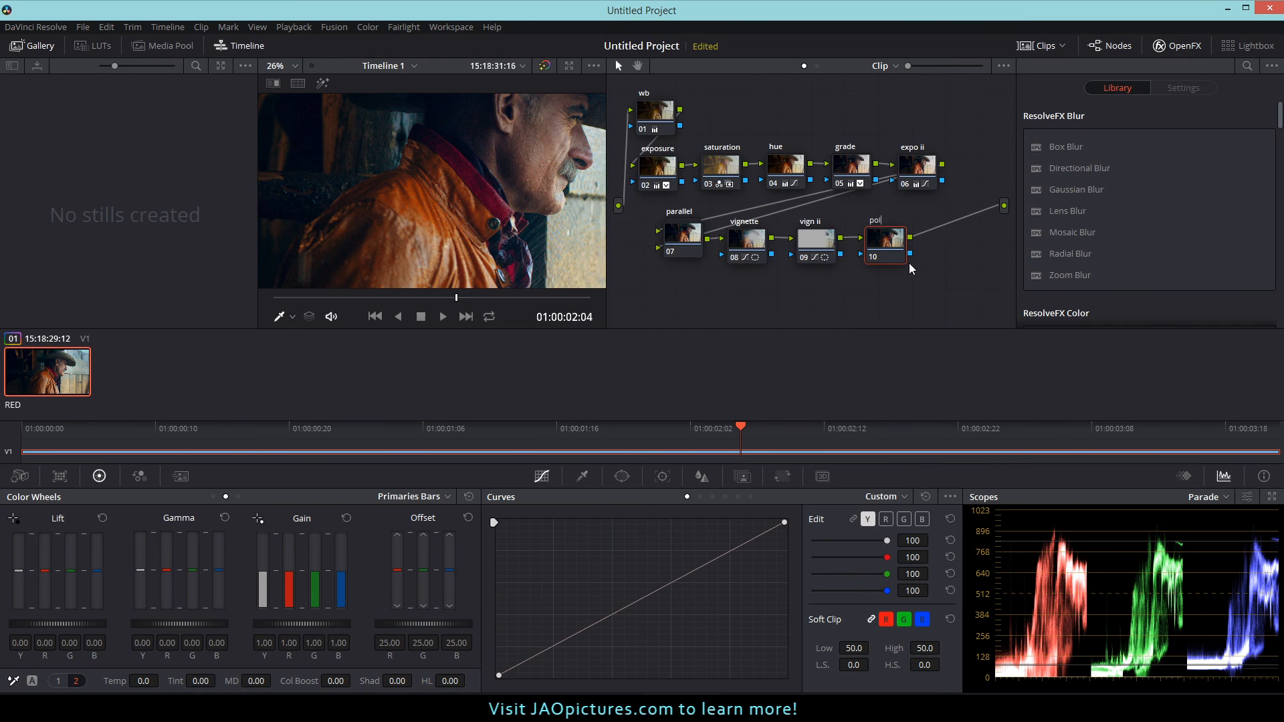
{"action": "type", "text": "ish"}
{"action": "key", "text": "Return"}
Step: Try a low soft clip of 100 on the "polish" node, check it on the enlarged frame, and reset it
{"action": "left_click", "coordinate": [853, 648]}
{"action": "type", "text": "100"}
{"action": "key", "text": "Return"}
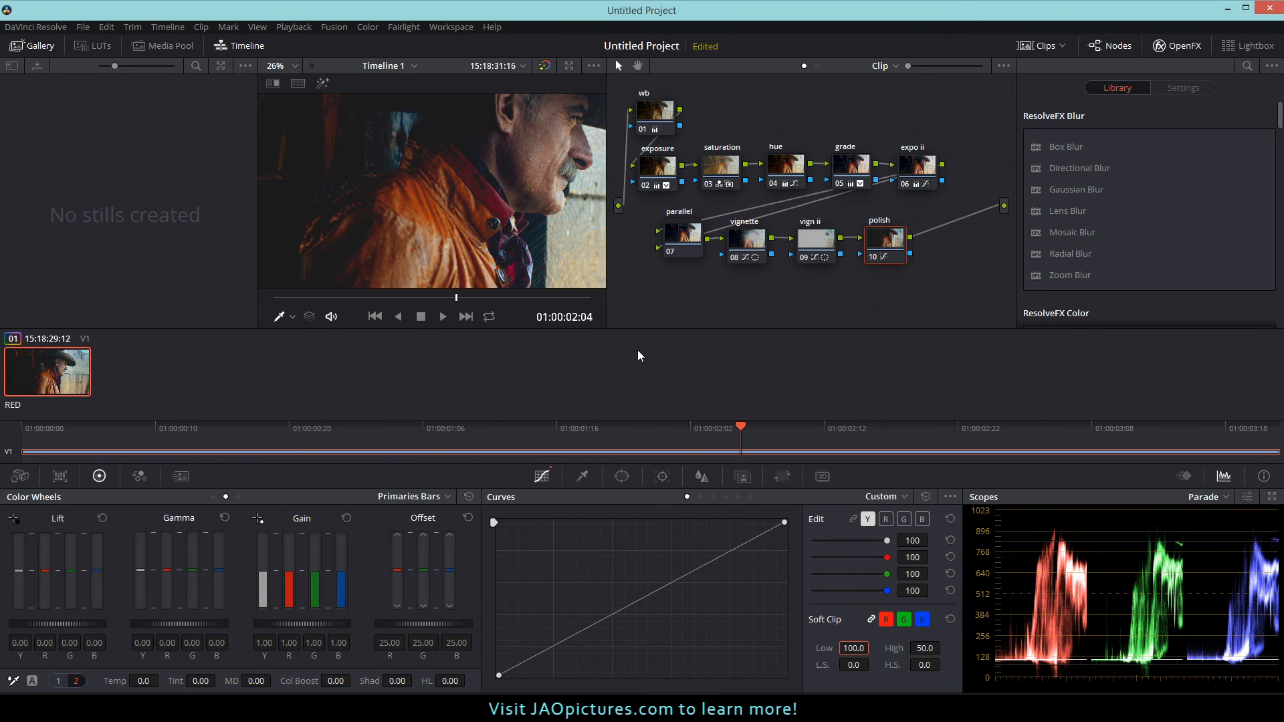
{"action": "left_click", "coordinate": [569, 66]}
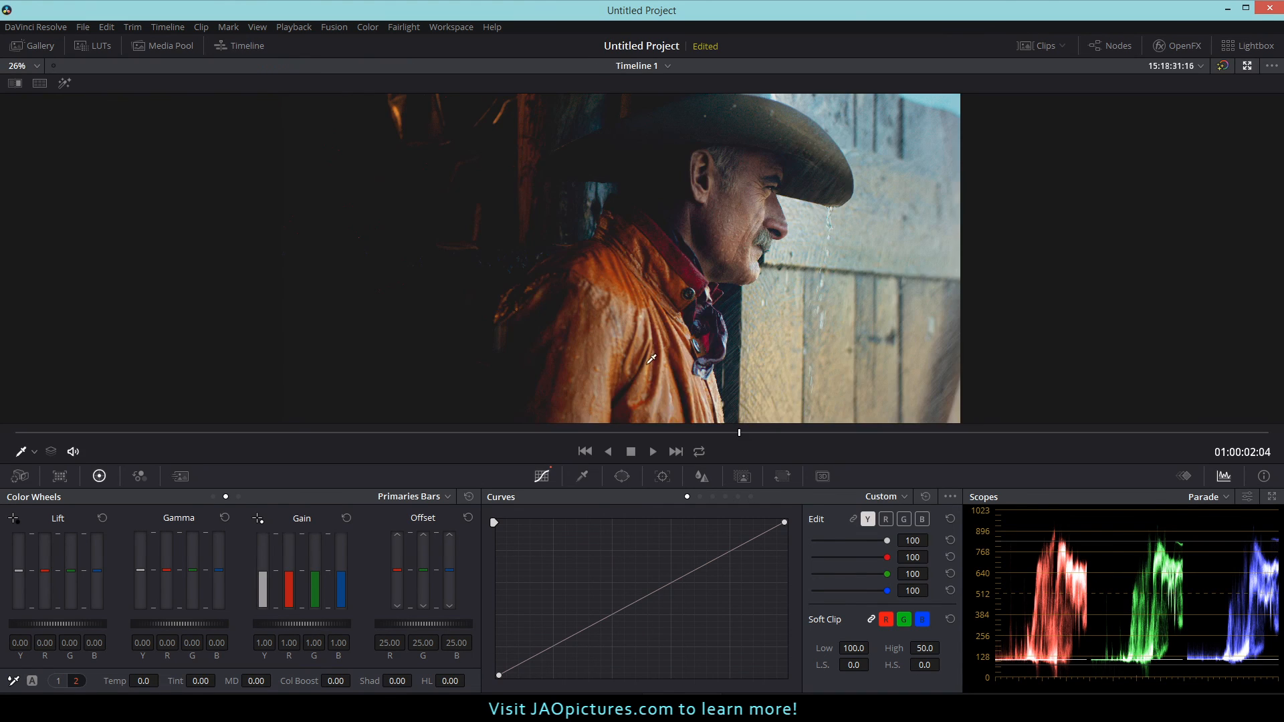
{"action": "double_click", "coordinate": [827, 651]}
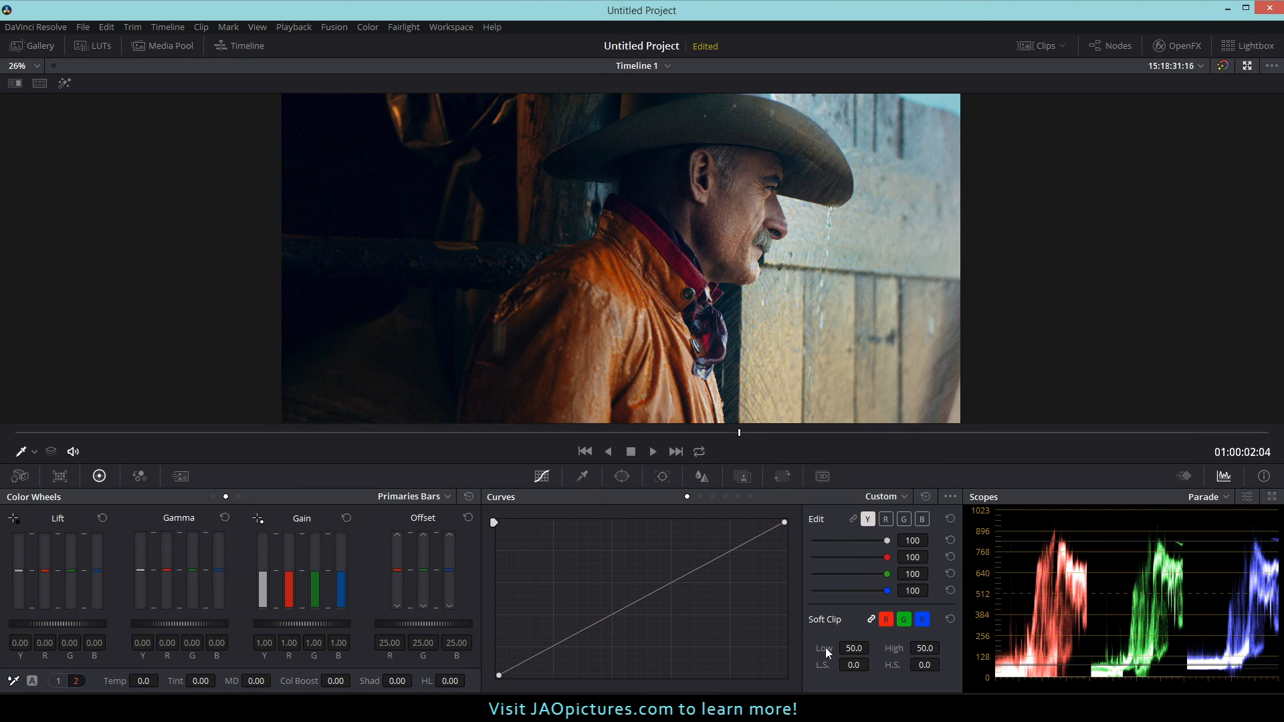
Step: Raise the low soft clip of the "polish" node to 92, checking the parade scope's reference levels
{"action": "left_click_drag", "start_coordinate": [827, 652], "coordinate": [1081, 646]}
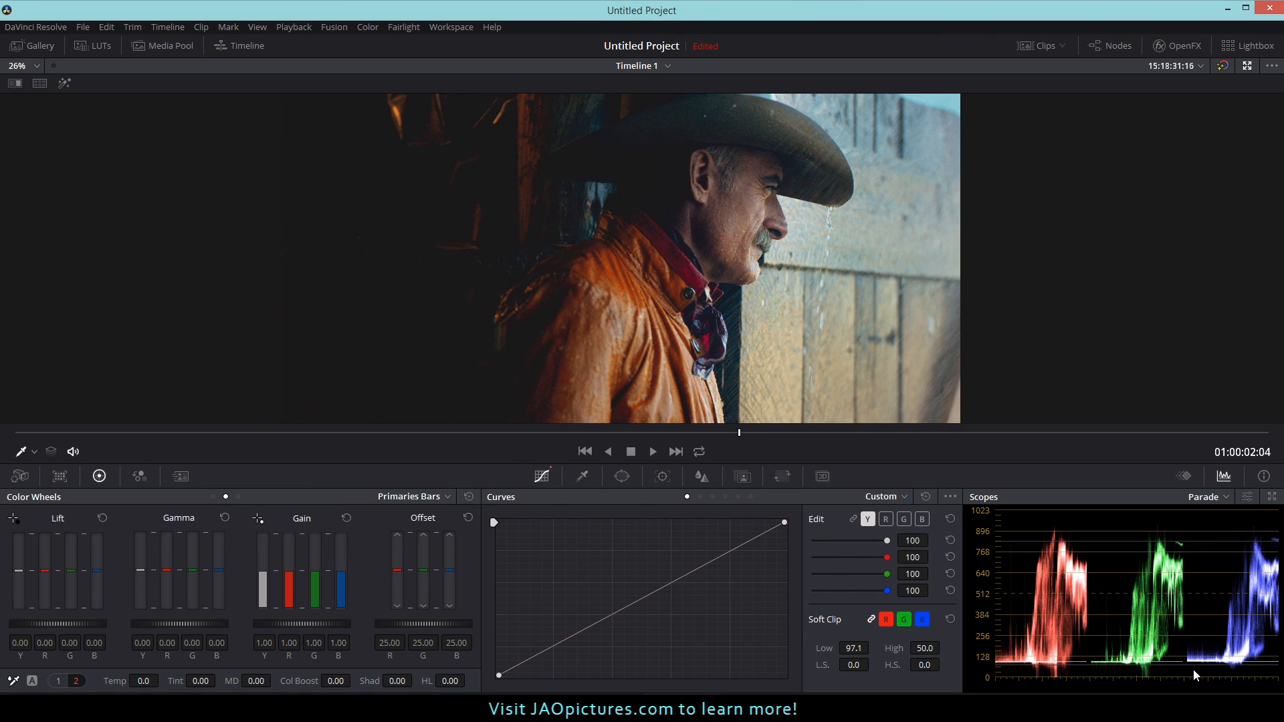
{"action": "left_click", "coordinate": [1247, 497]}
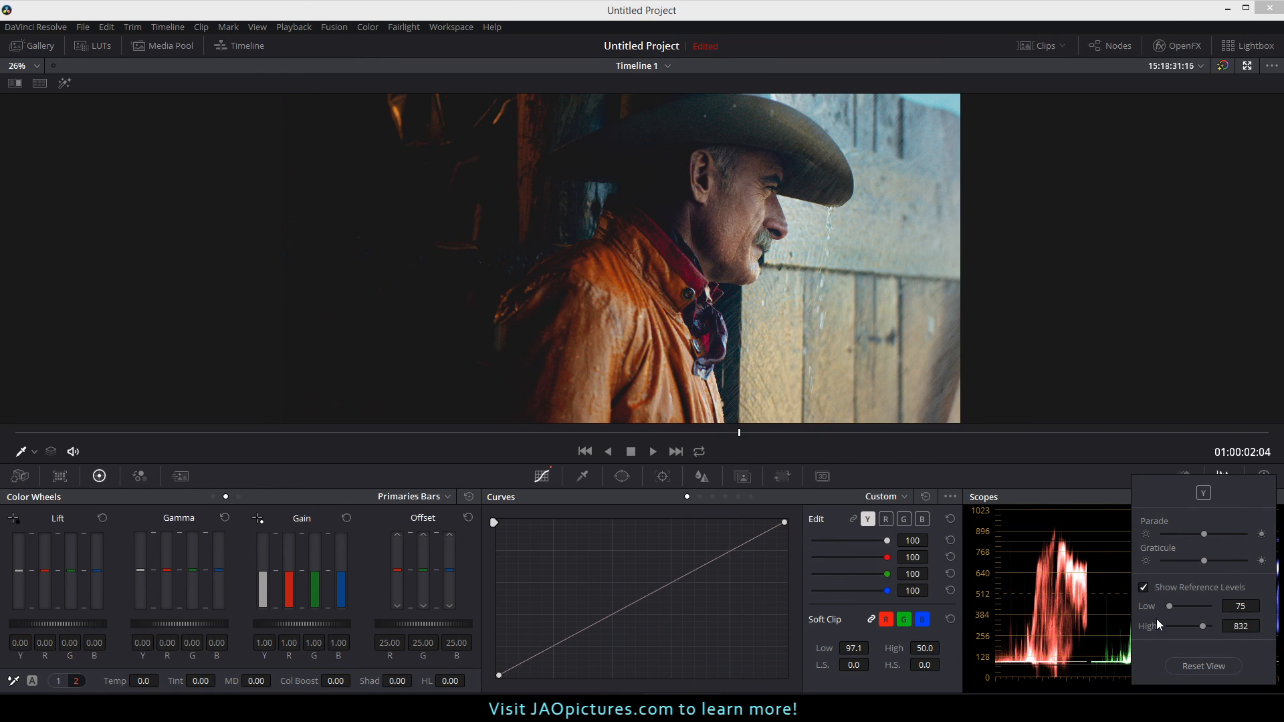
{"action": "left_click", "coordinate": [1112, 479]}
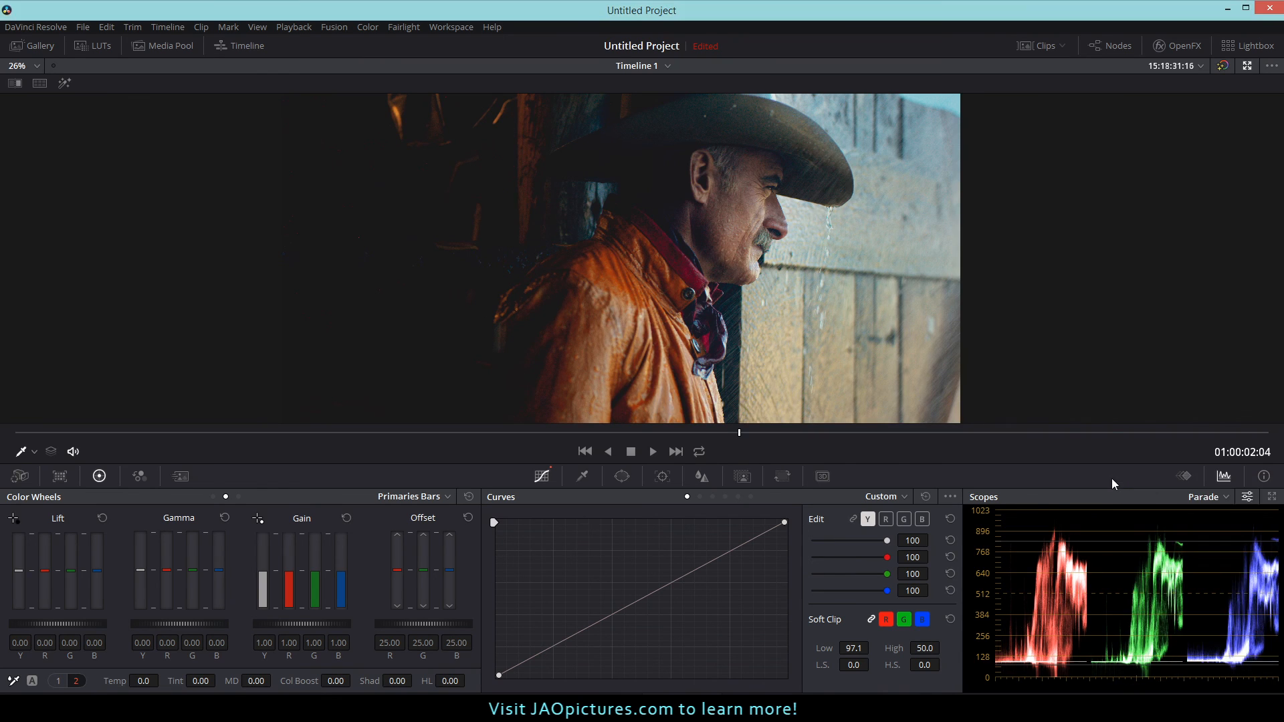
{"action": "left_click_drag", "start_coordinate": [858, 648], "coordinate": [828, 648]}
{"action": "double_click", "coordinate": [856, 649]}
{"action": "type", "text": "92"}
{"action": "key", "text": "Return"}
Step: Set the "polish" node's soft clip to low softness 30, high 0 and high softness 100
{"action": "left_click_drag", "start_coordinate": [853, 665], "coordinate": [872, 664]}
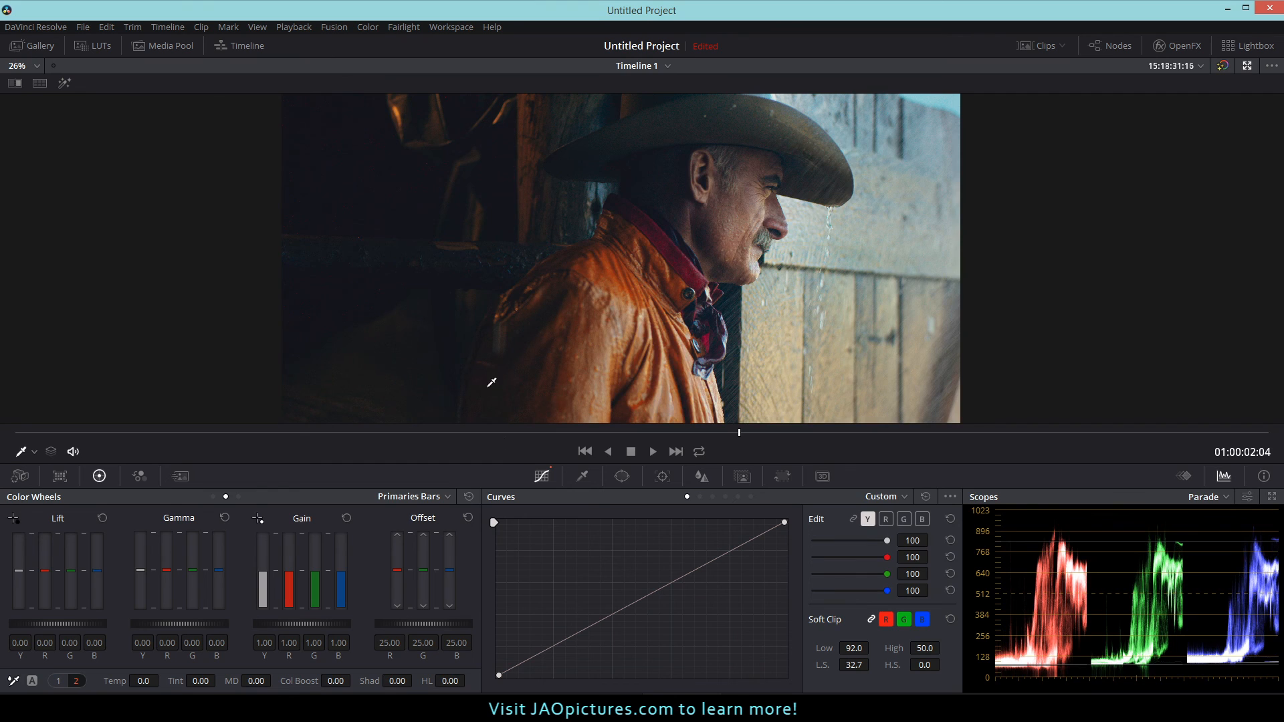
{"action": "left_click_drag", "start_coordinate": [853, 664], "coordinate": [872, 664]}
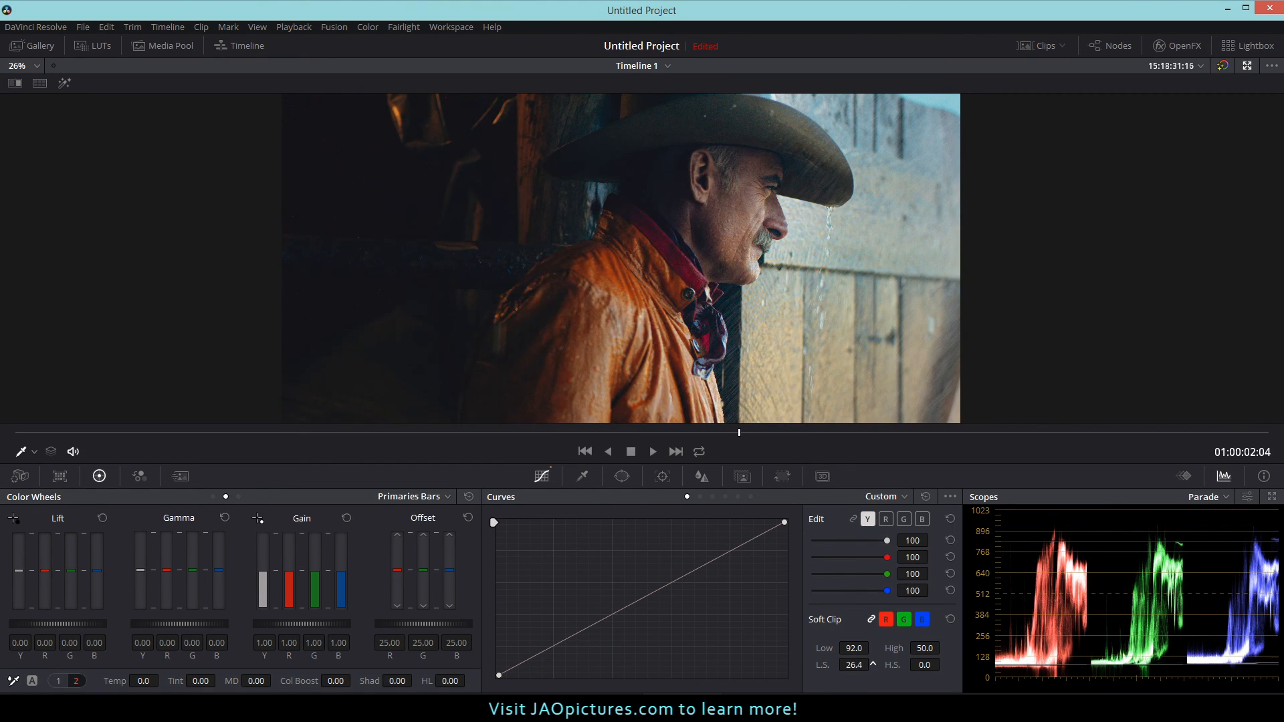
{"action": "left_click", "coordinate": [860, 664]}
{"action": "type", "text": "30"}
{"action": "key", "text": "Return"}
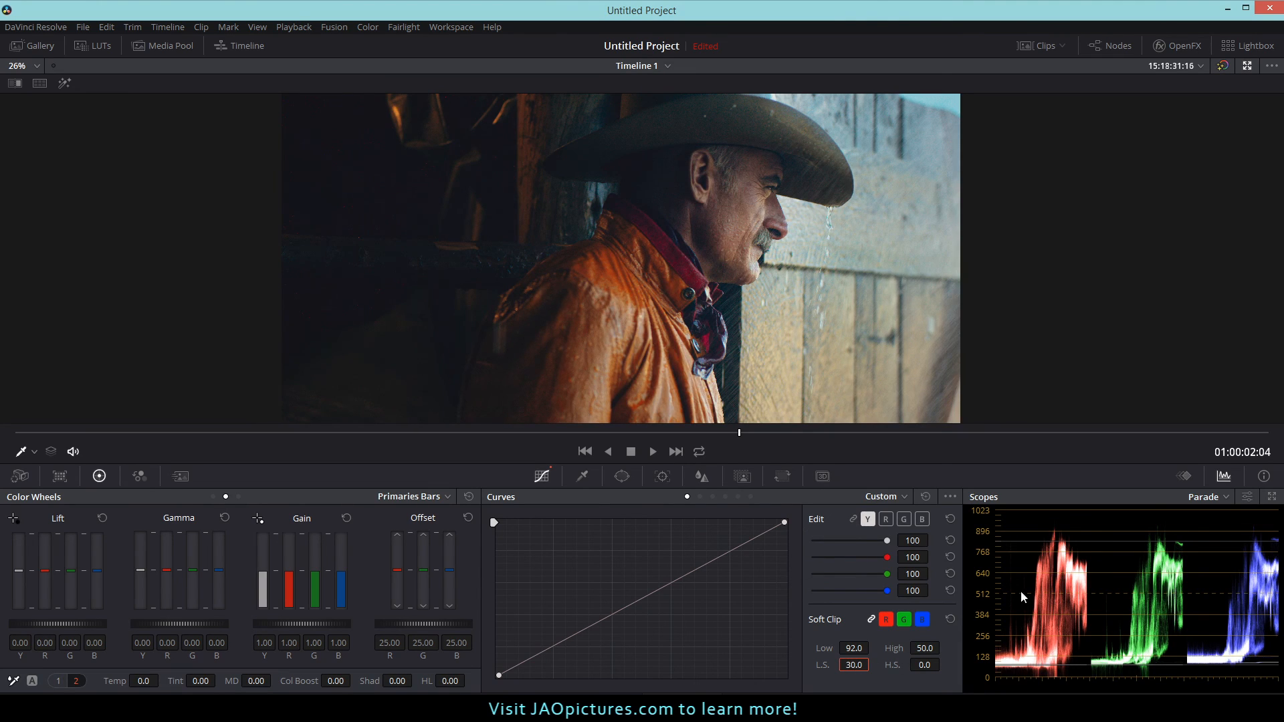
{"action": "mouse_move", "coordinate": [945, 665]}
{"action": "left_mouse_down"}
{"action": "mouse_move", "coordinate": [909, 648]}
{"action": "mouse_move", "coordinate": [939, 646]}
{"action": "mouse_move", "coordinate": [922, 650]}
{"action": "left_mouse_up"}
Step: Shift the "parallel", "vignette", "vign ii" and "polish" nodes back to make room before the graph's output
{"action": "left_click", "coordinate": [1247, 66]}
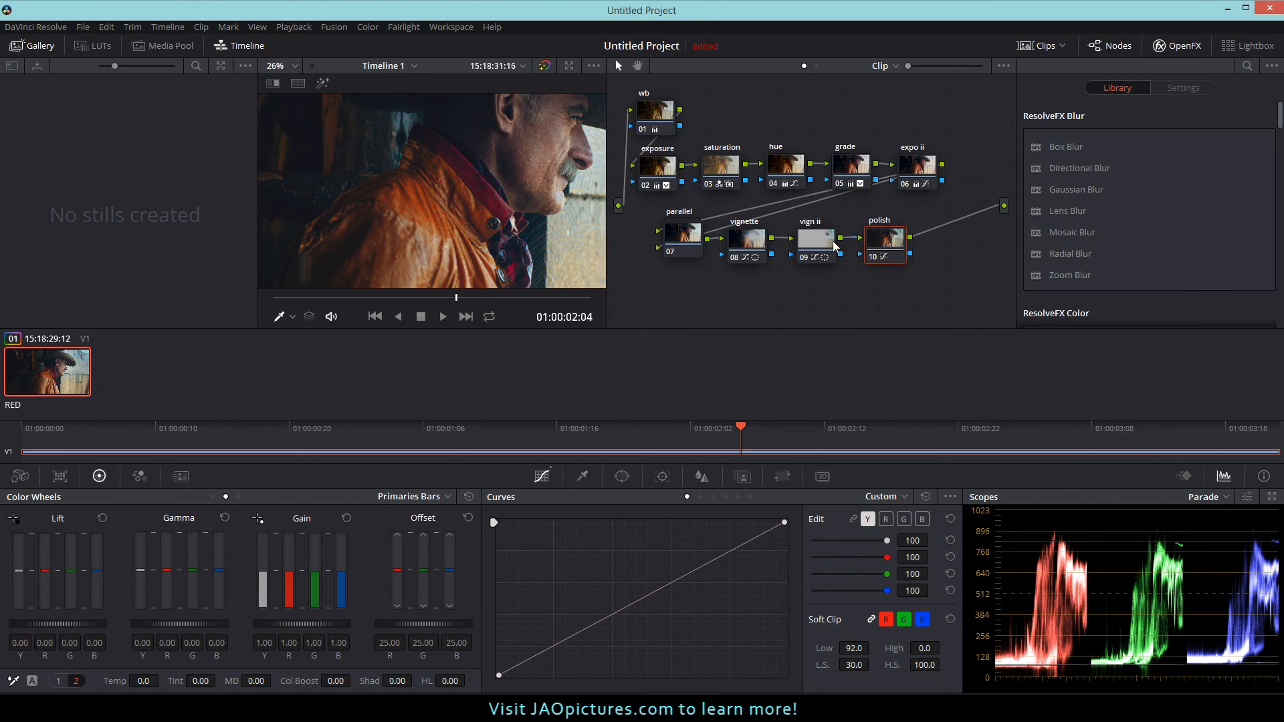
{"action": "left_click_drag", "start_coordinate": [682, 229], "coordinate": [657, 225]}
{"action": "left_click_drag", "start_coordinate": [761, 239], "coordinate": [735, 229]}
{"action": "left_click_drag", "start_coordinate": [822, 242], "coordinate": [798, 230]}
{"action": "left_click", "coordinate": [895, 247]}
{"action": "left_click_drag", "start_coordinate": [894, 246], "coordinate": [866, 241]}
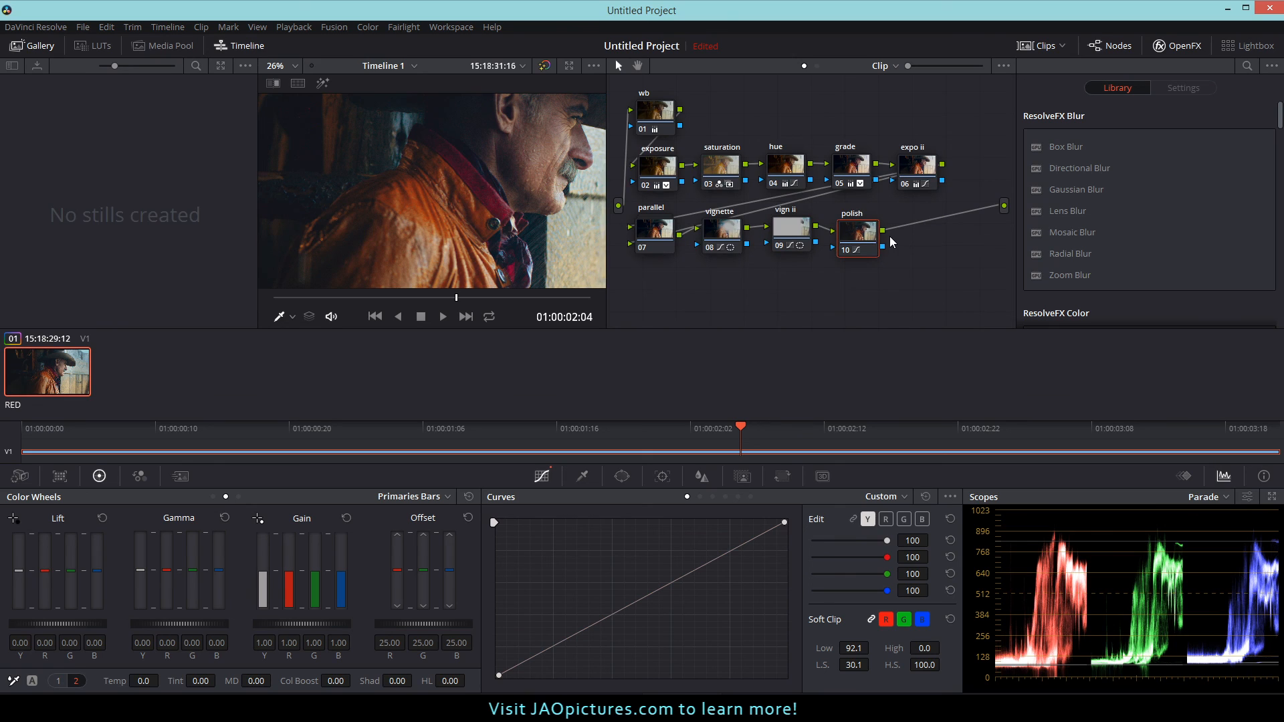
Step: Add a serial node after "polish" and label it "lut"
{"action": "key", "text": "alt+s"}
{"action": "right_click", "coordinate": [917, 231]}
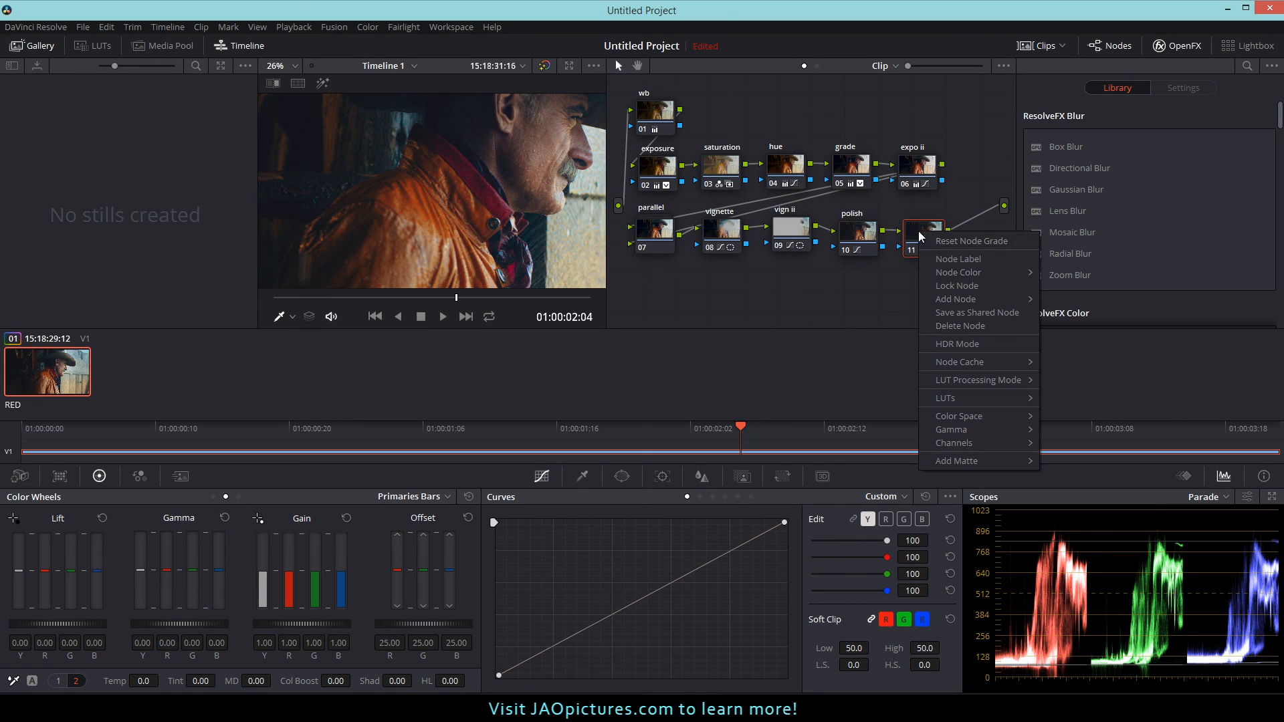
{"action": "left_click", "coordinate": [948, 262]}
{"action": "type", "text": "lut"}
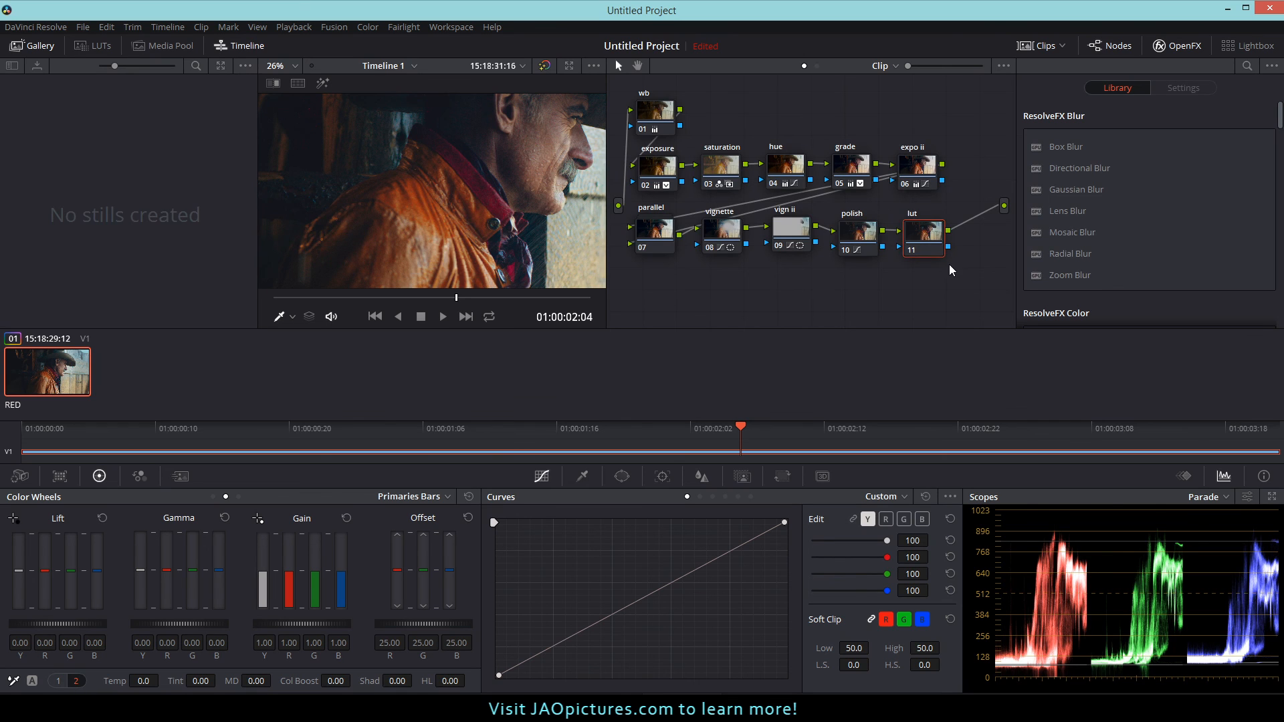
{"action": "right_click", "coordinate": [918, 234]}
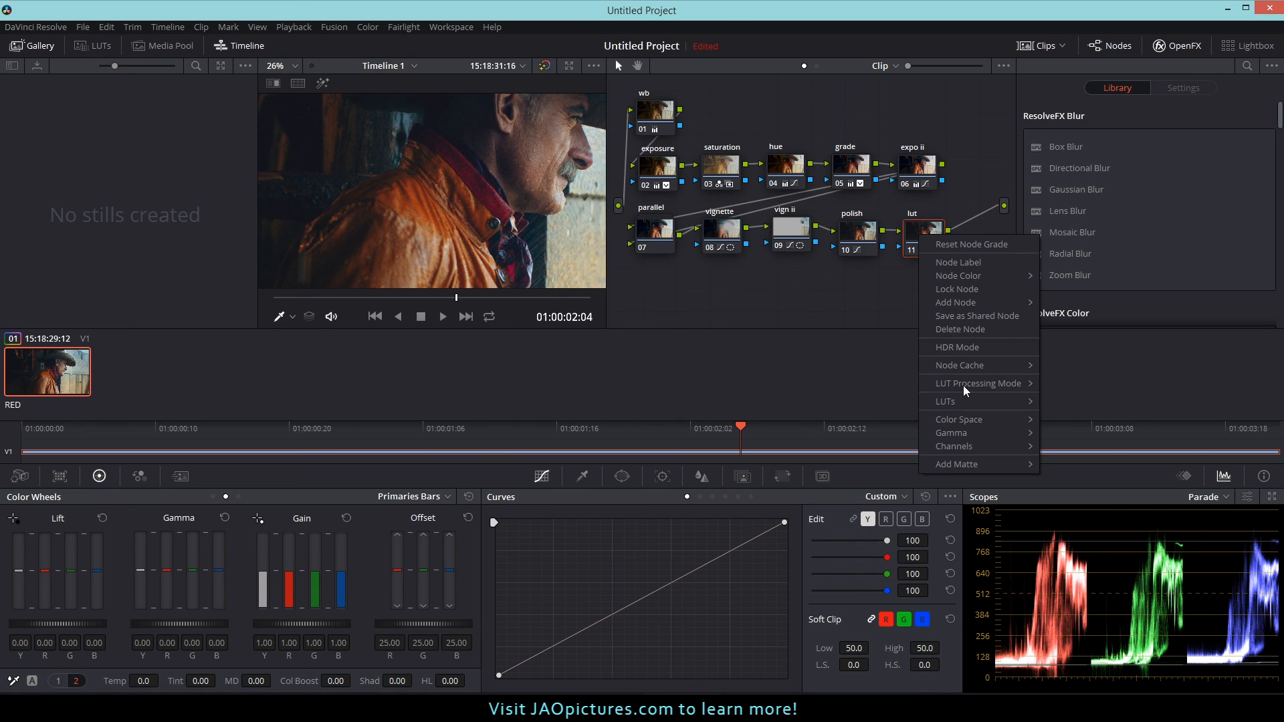
{"action": "mouse_move", "coordinate": [967, 405]}
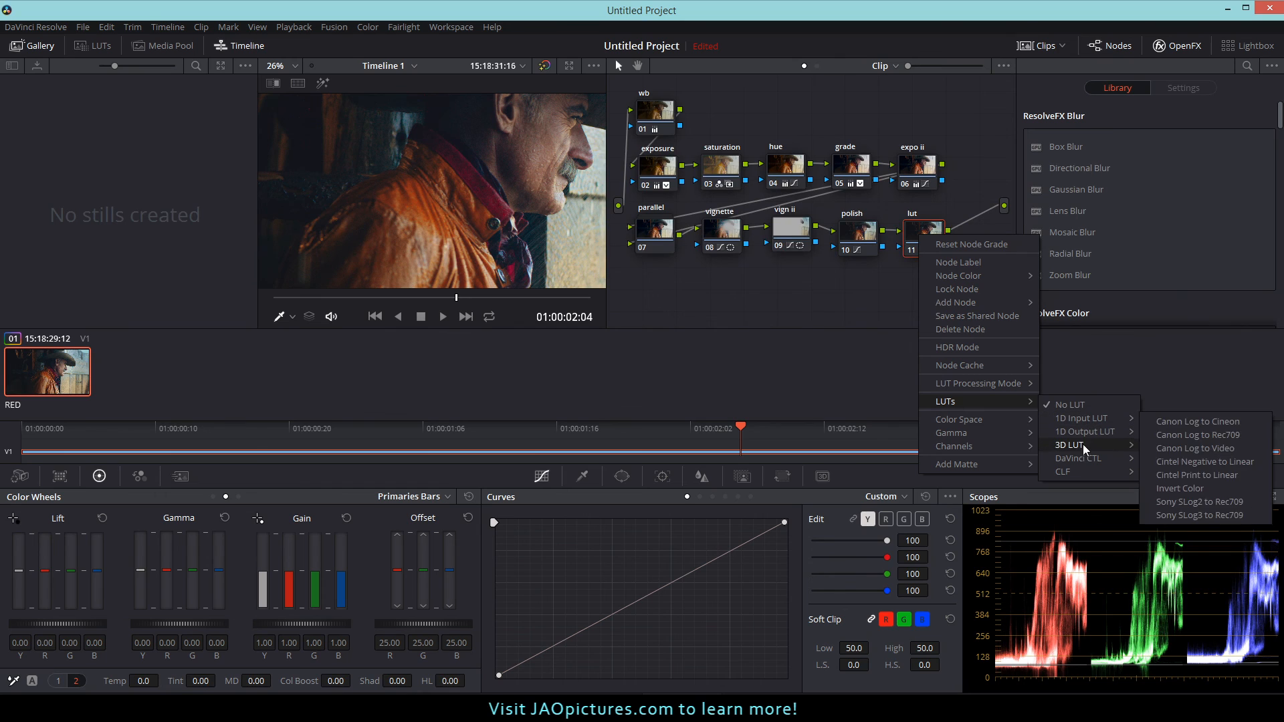
{"action": "mouse_move", "coordinate": [1078, 444]}
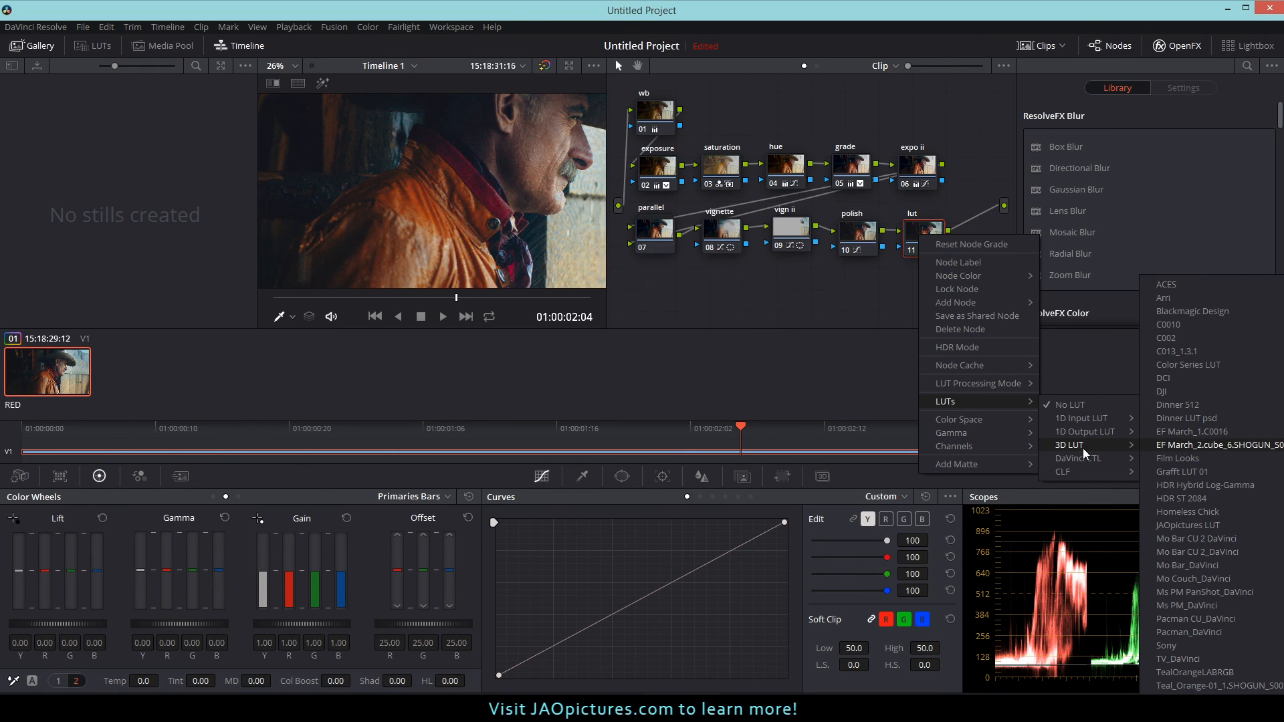
{"action": "left_click", "coordinate": [904, 276]}
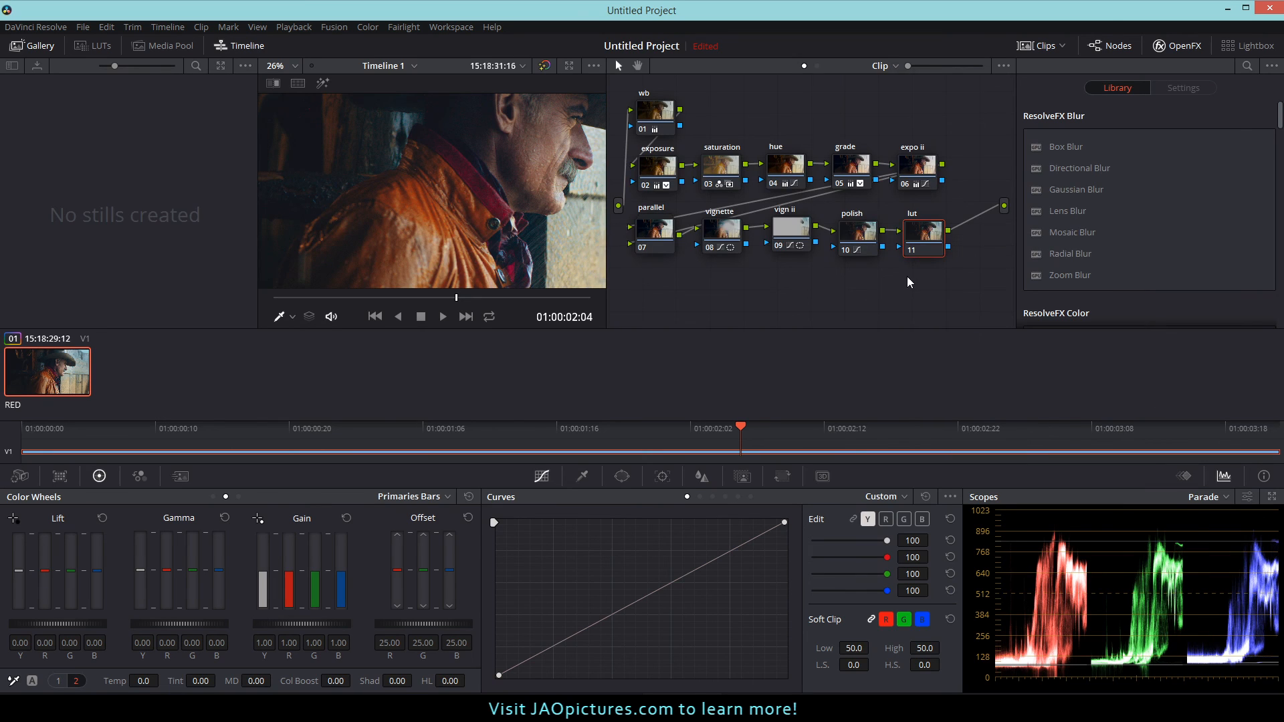
Step: Apply the Film Looks 3D LUT "Rec709 Fujifilm 3513DI D65" to the "lut" node
{"action": "right_click", "coordinate": [925, 228]}
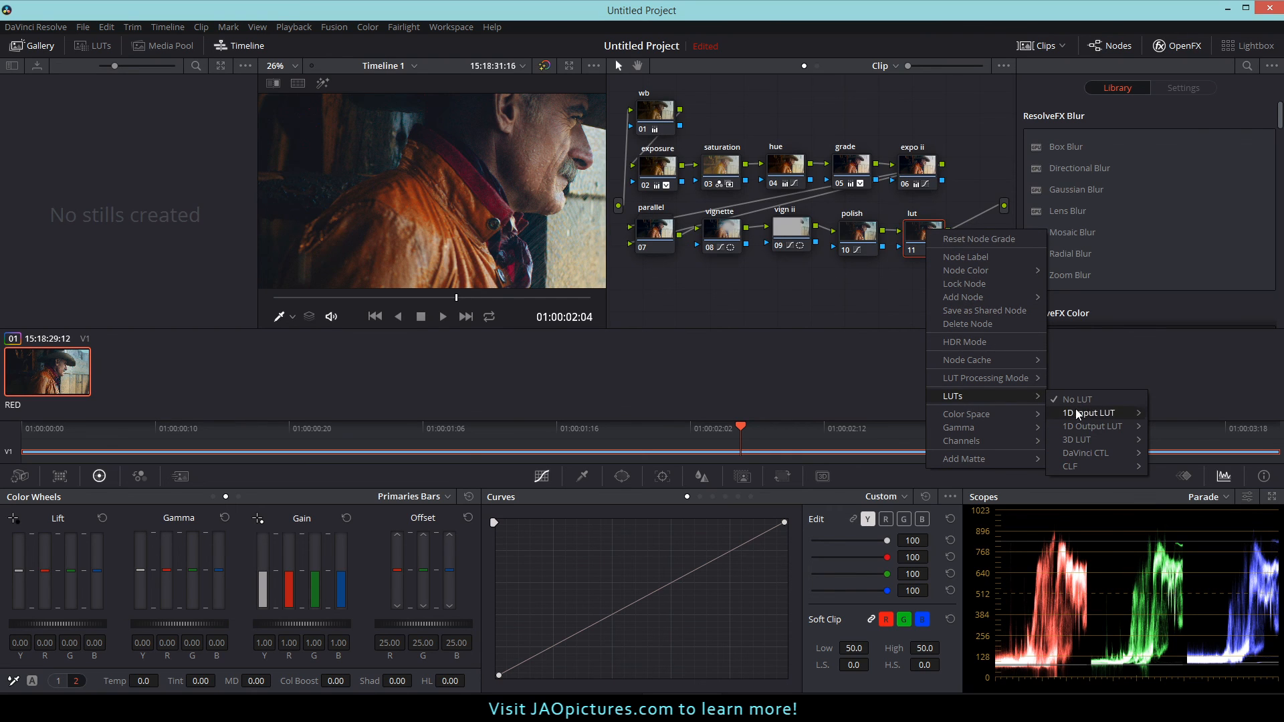
{"action": "mouse_move", "coordinate": [1220, 460]}
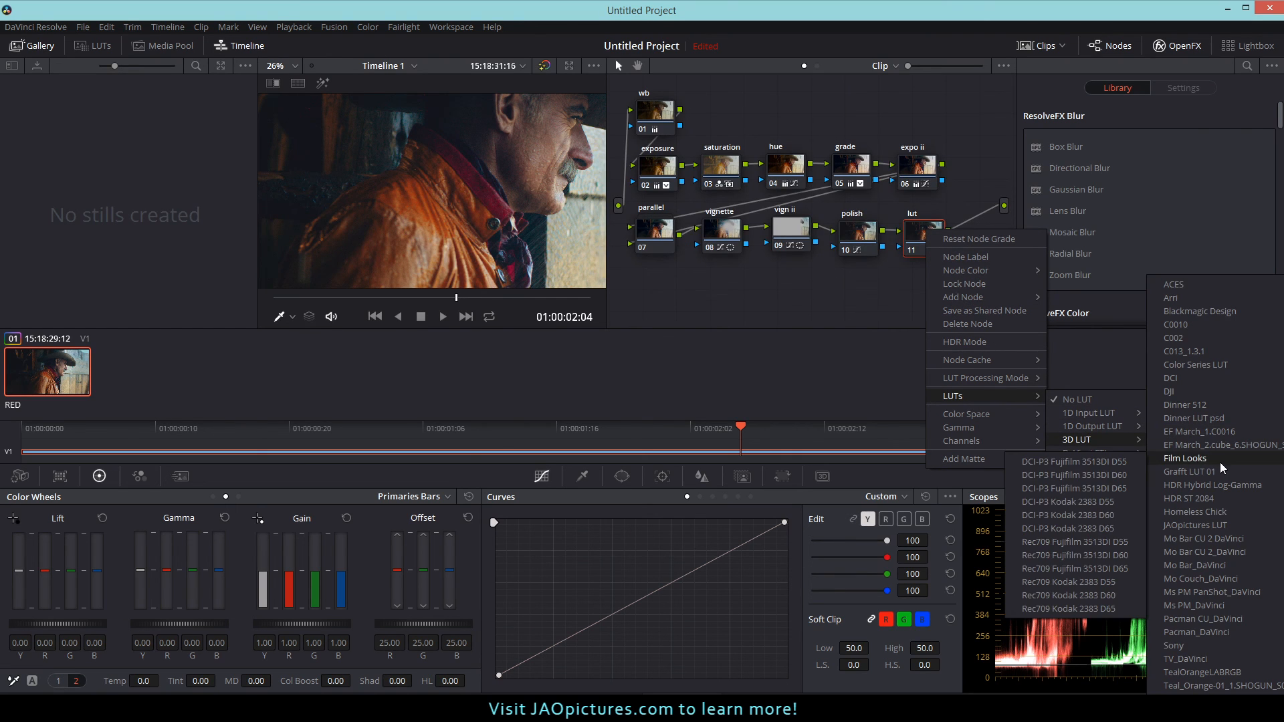
{"action": "left_click", "coordinate": [1098, 564]}
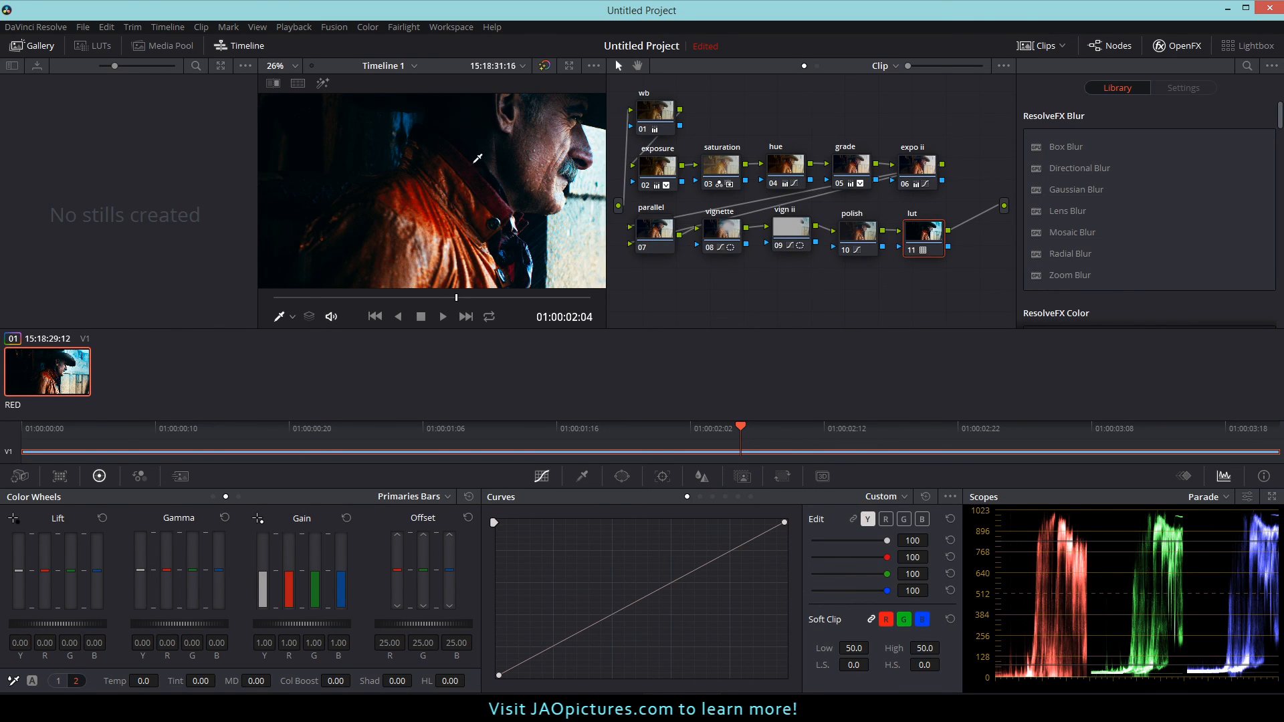
Step: Lower the "lut" node's contrast to about 0.698 while viewing the enlarged frame
{"action": "left_click", "coordinate": [569, 65]}
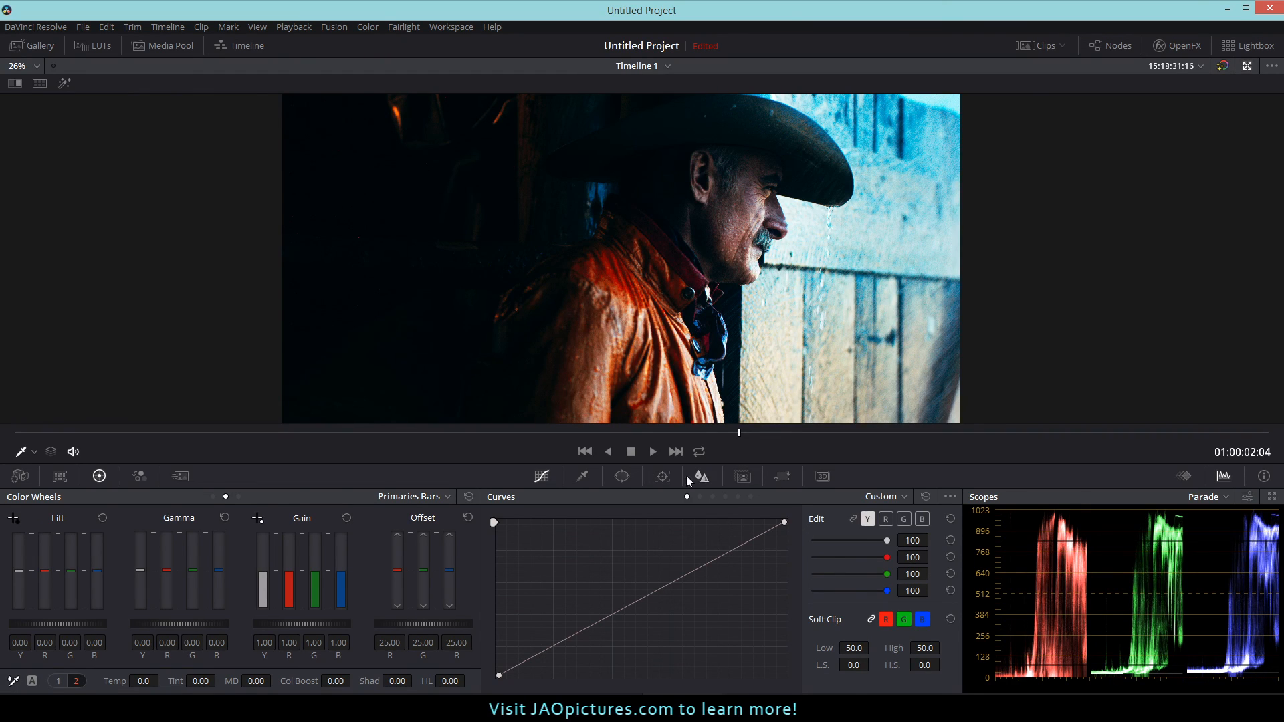
{"action": "left_click", "coordinate": [59, 680]}
{"action": "left_click_drag", "start_coordinate": [171, 680], "coordinate": [133, 681]}
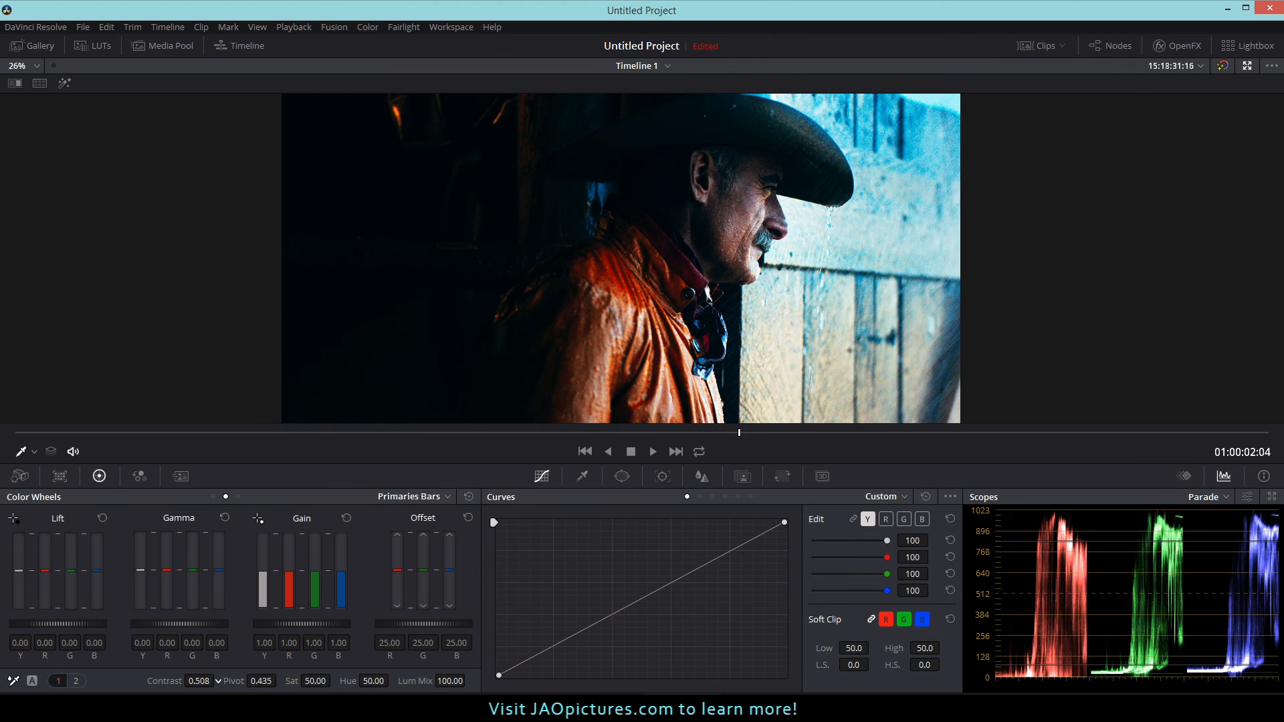
{"action": "mouse_move", "coordinate": [218, 680]}
{"action": "left_mouse_down"}
{"action": "mouse_move", "coordinate": [238, 680]}
{"action": "mouse_move", "coordinate": [216, 680]}
{"action": "left_mouse_up"}
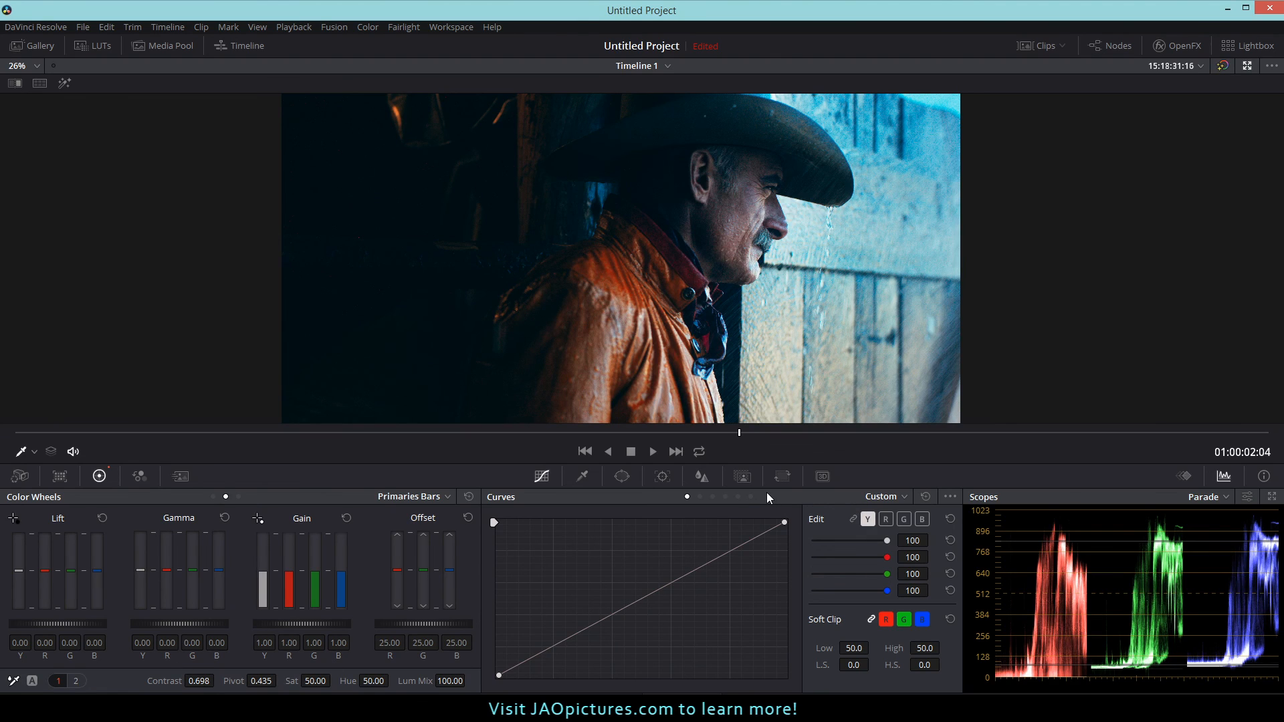
Step: Lower the "lut" node's key output gain to about 0.171 to reduce the strength of the film-look LUT
{"action": "left_click", "coordinate": [740, 480]}
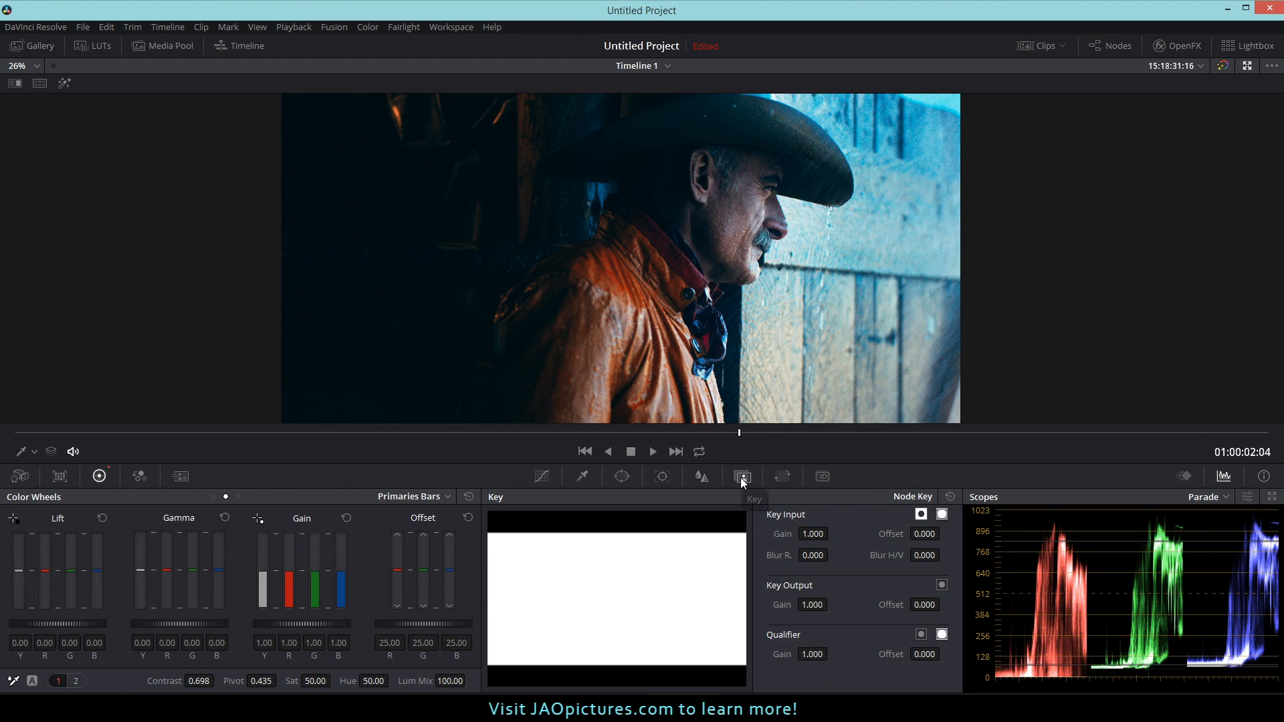
{"action": "left_click_drag", "start_coordinate": [783, 606], "coordinate": [742, 606]}
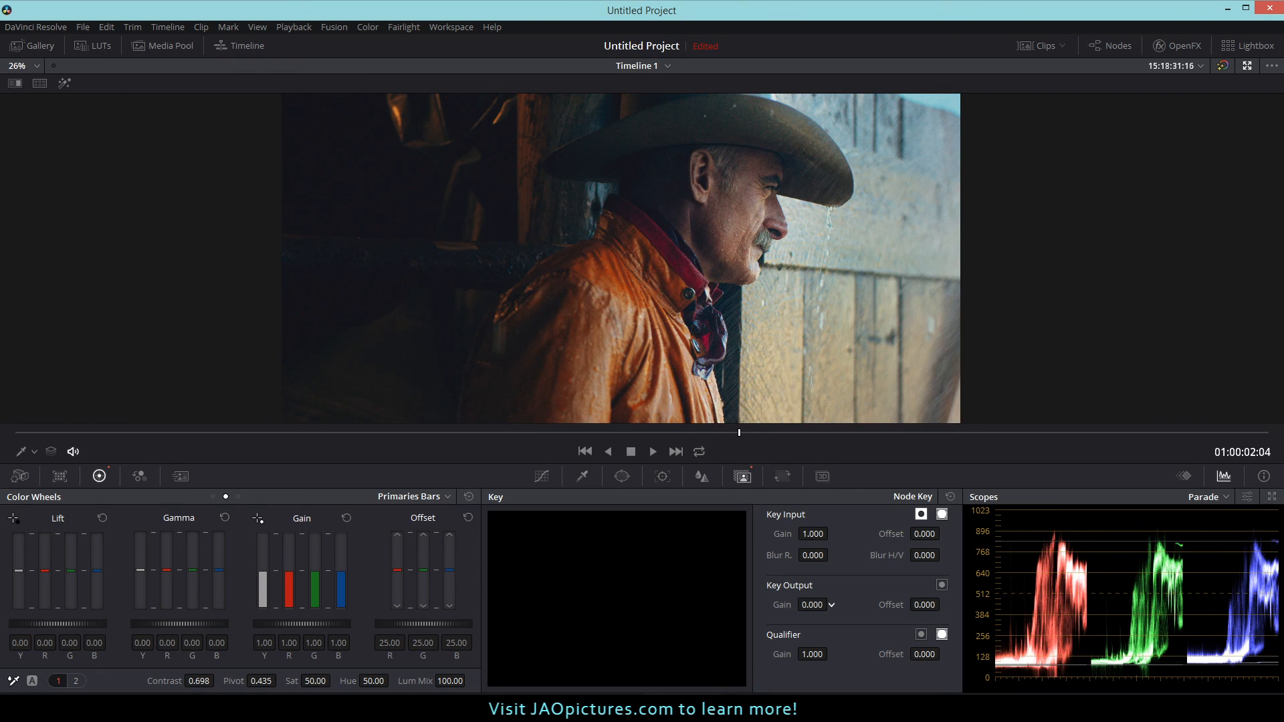
{"action": "left_click_drag", "start_coordinate": [803, 605], "coordinate": [821, 605]}
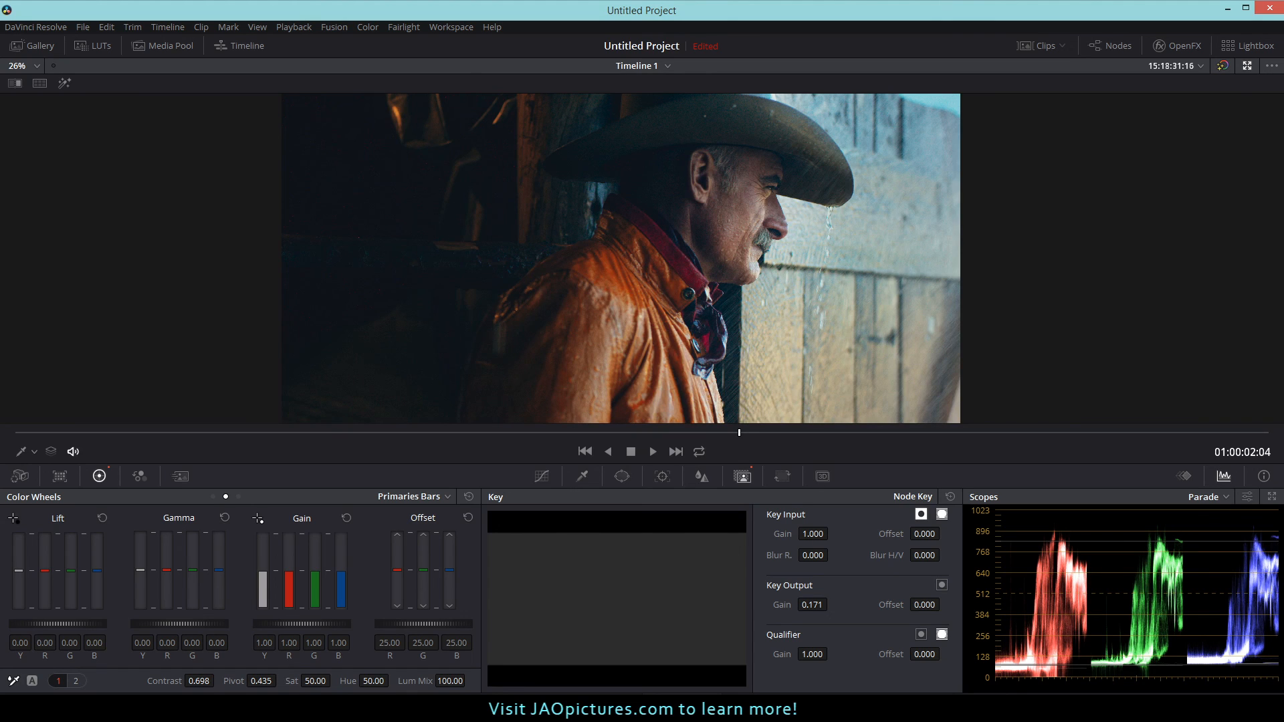
{"action": "left_click", "coordinate": [1247, 65]}
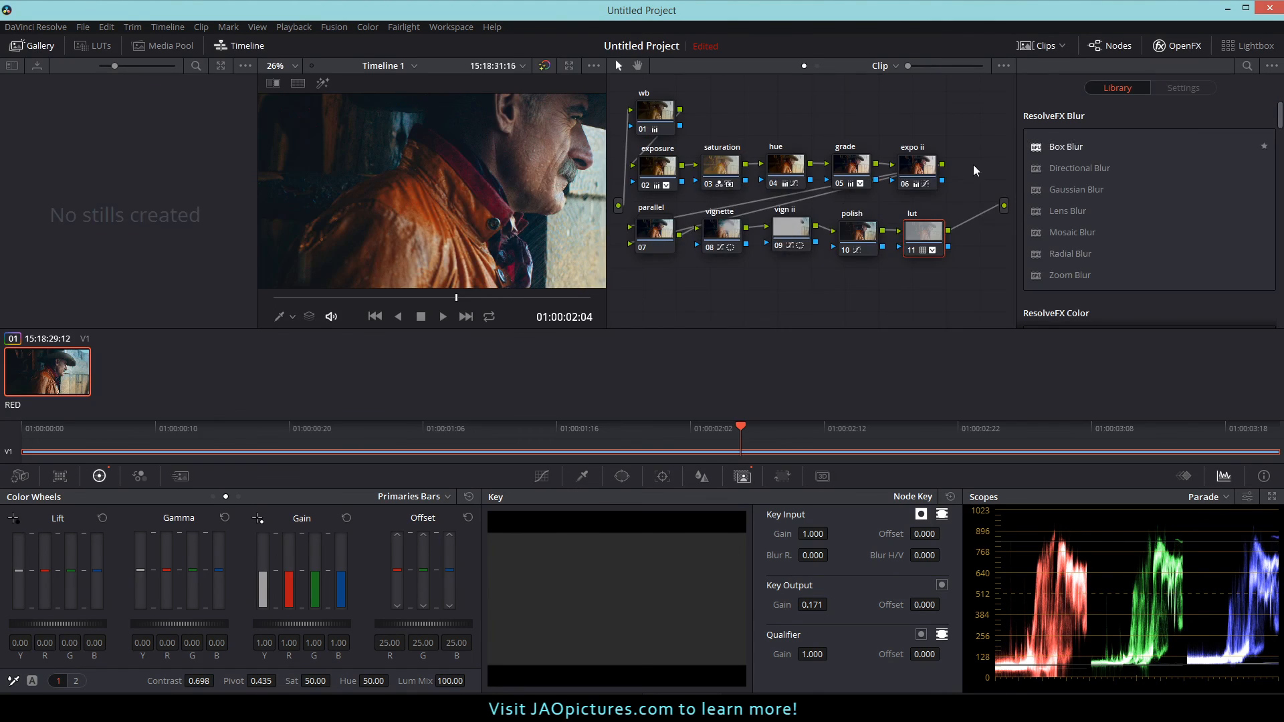
Step: Compare the enlarged cowboy frame with the whole grade bypassed and re-enabled
{"action": "left_click", "coordinate": [567, 66]}
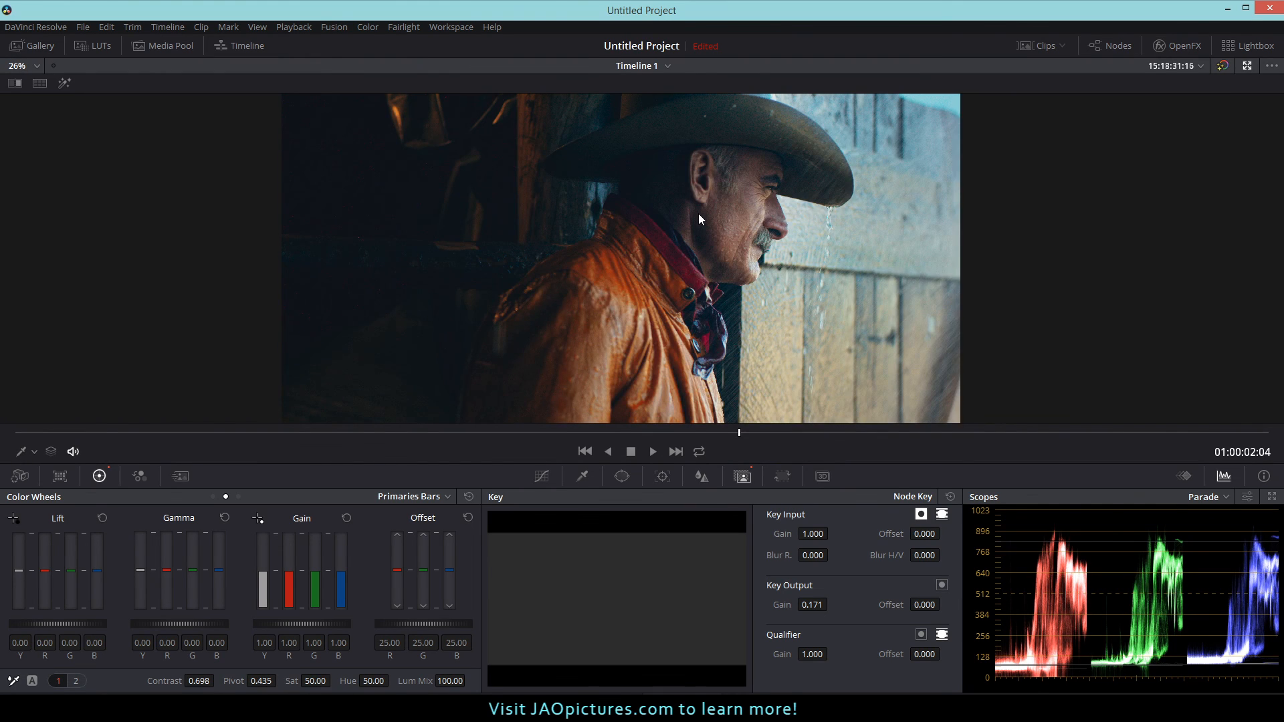
{"action": "key", "text": "alt+d"}
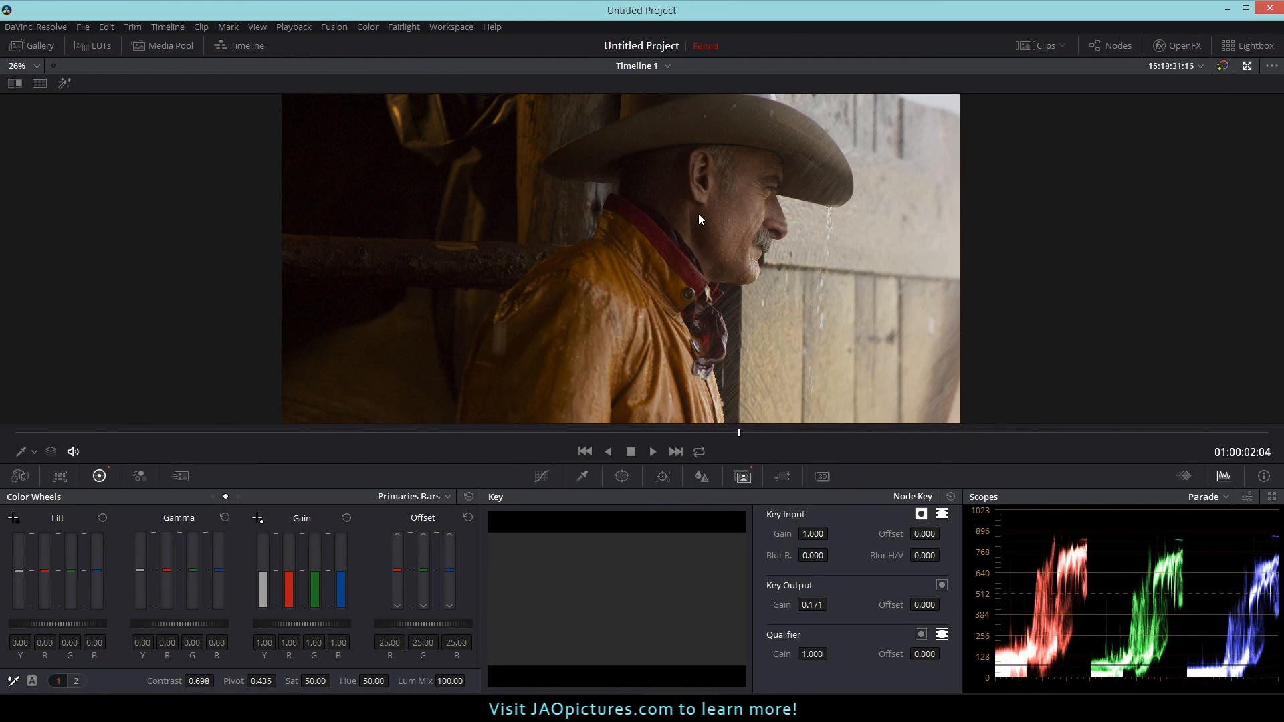
{"action": "key", "text": "alt+d"}
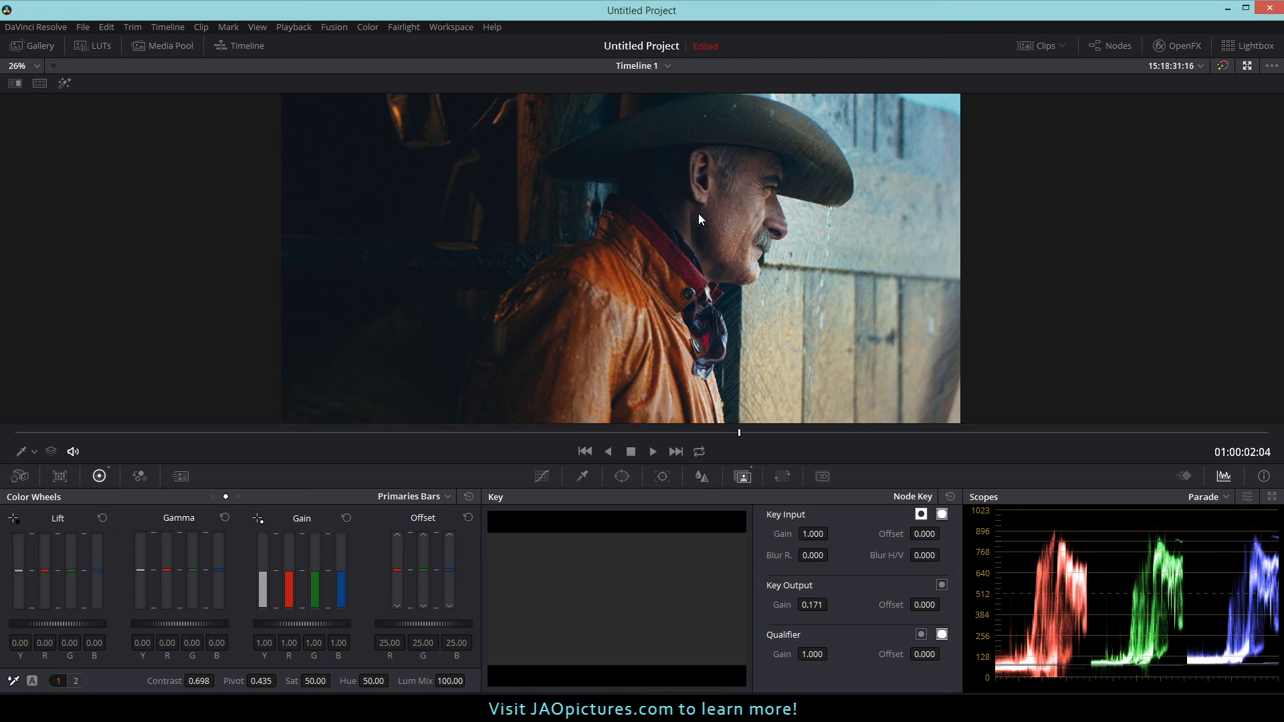
{"action": "left_click", "coordinate": [1248, 65]}
Step: Raise the "saturation" node's key output gain to about 0.881 and check the enlarged frame
{"action": "left_click", "coordinate": [724, 164]}
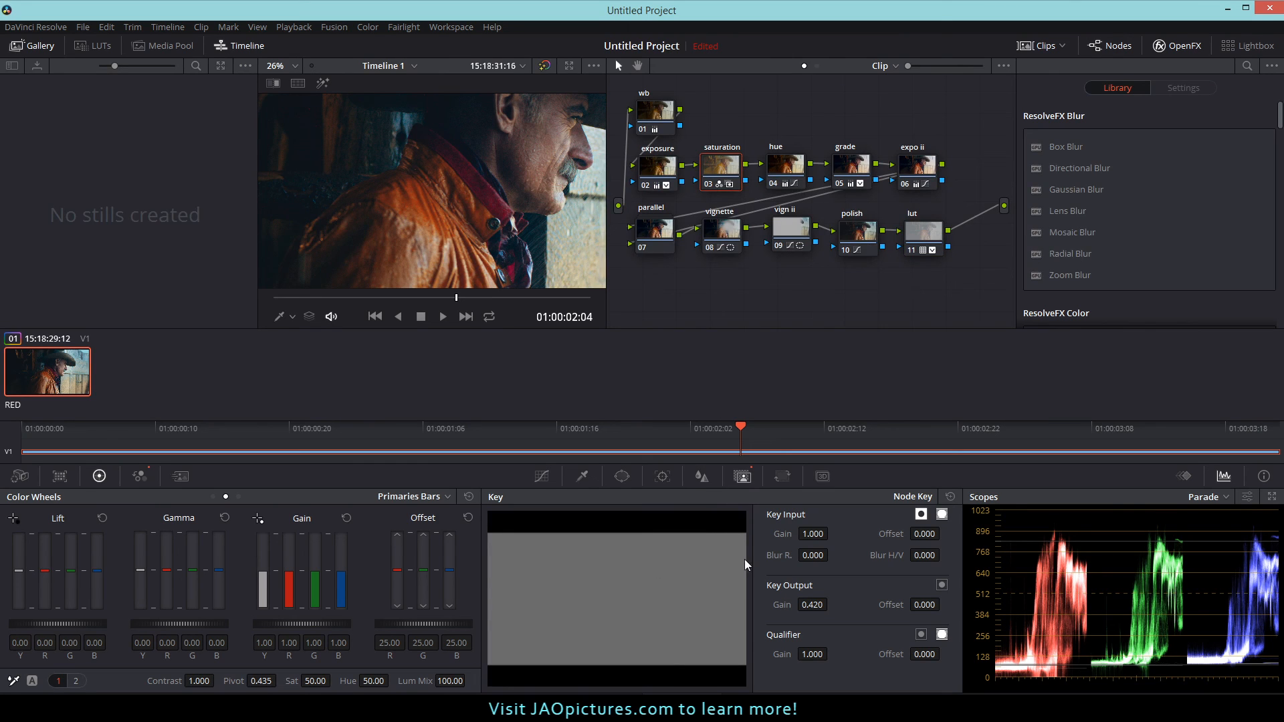
{"action": "left_click_drag", "start_coordinate": [812, 604], "coordinate": [831, 604]}
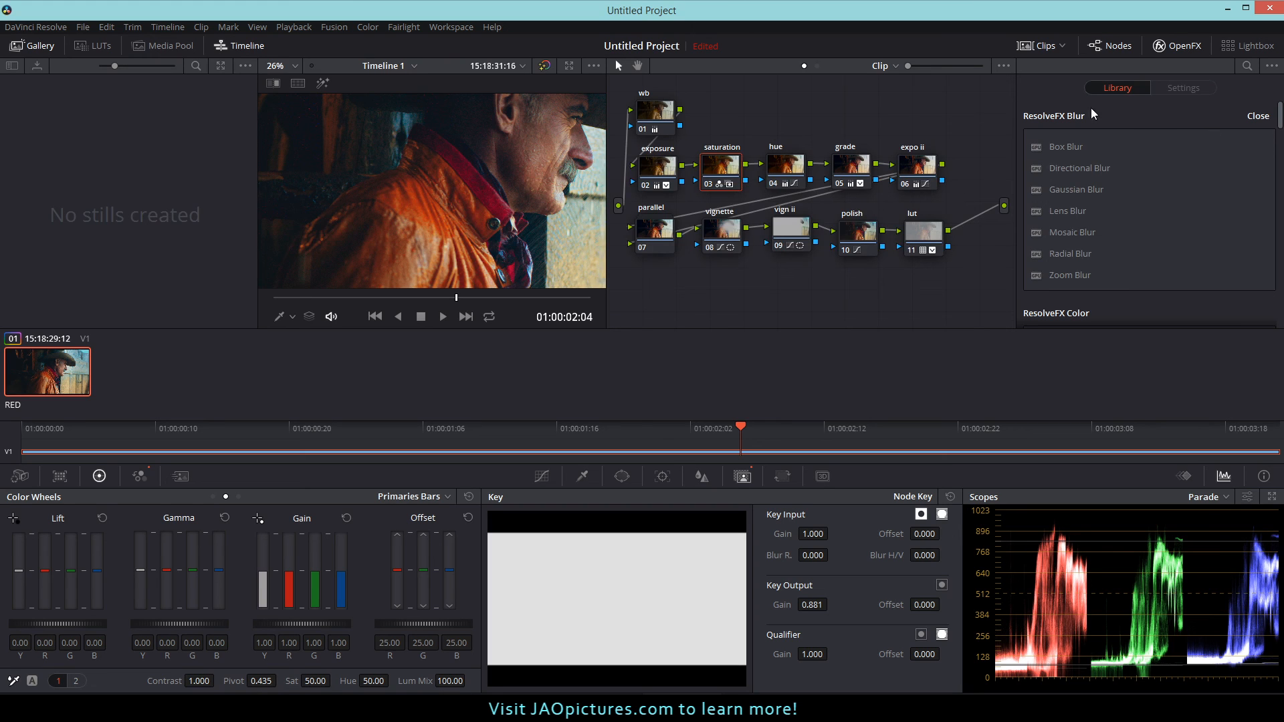
{"action": "left_click", "coordinate": [569, 66]}
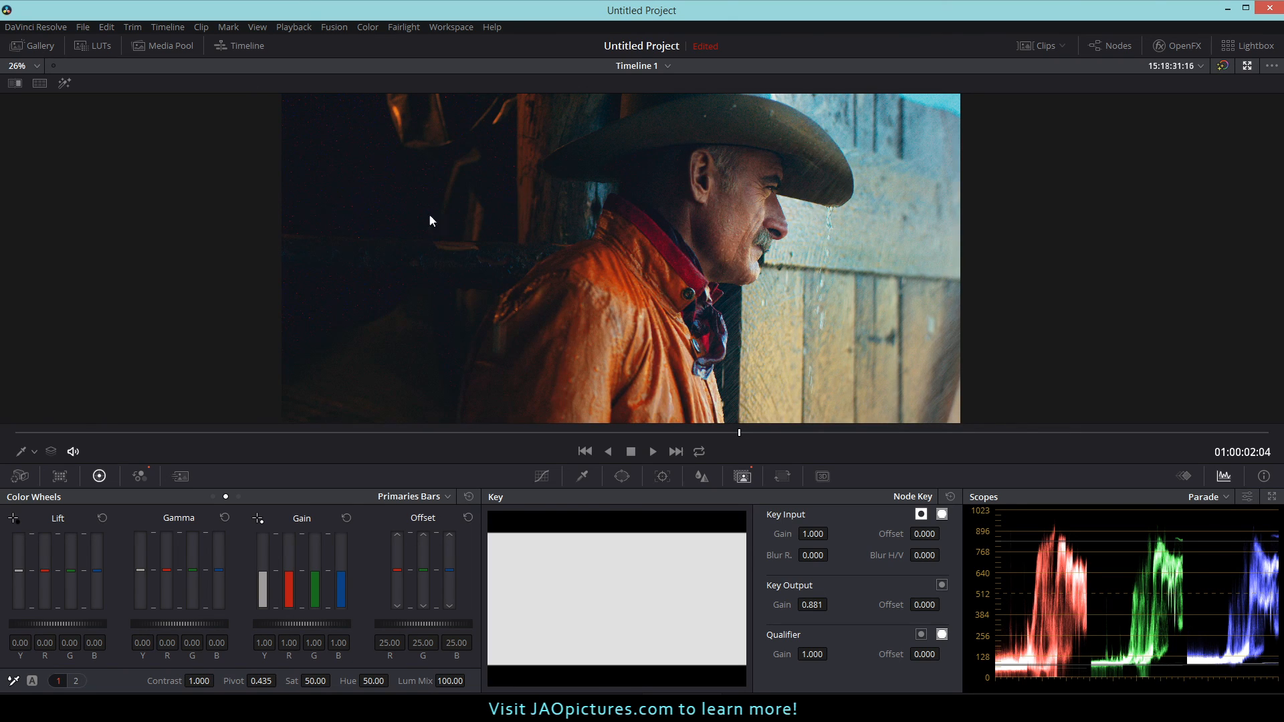
{"action": "left_click", "coordinate": [1248, 66]}
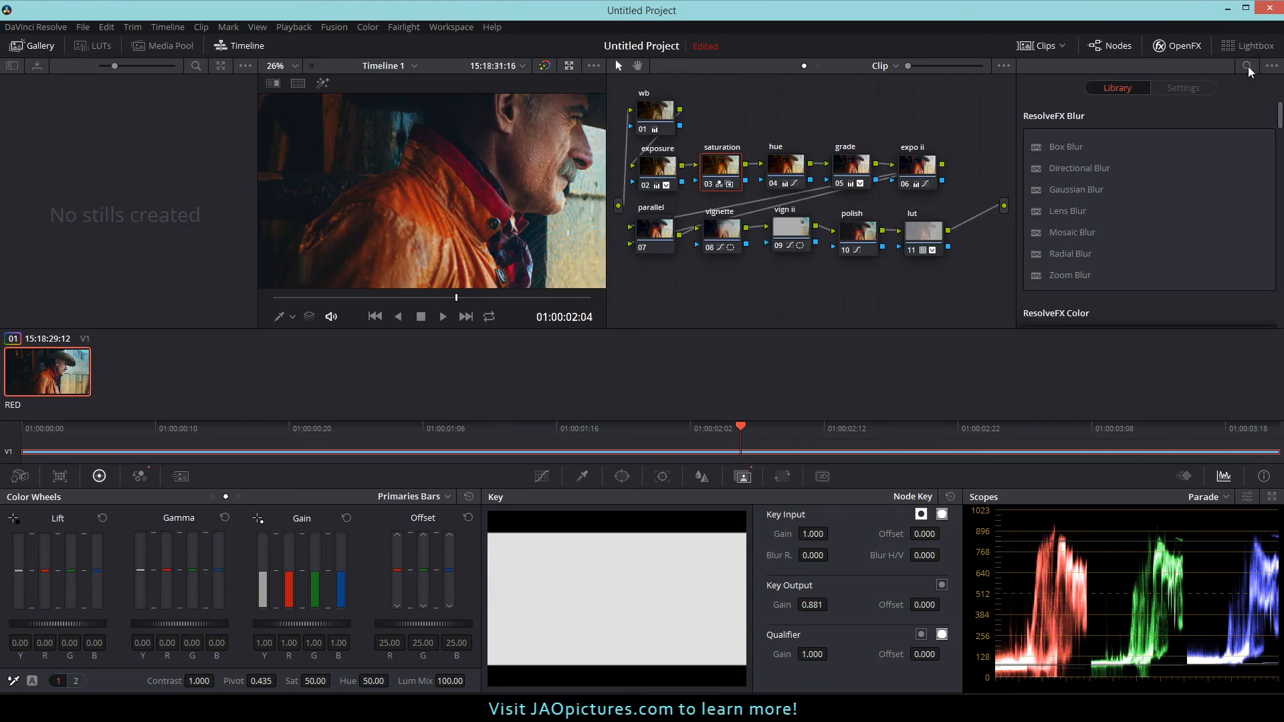
Step: Set the "polish" node's saturation to 60
{"action": "left_click", "coordinate": [852, 242]}
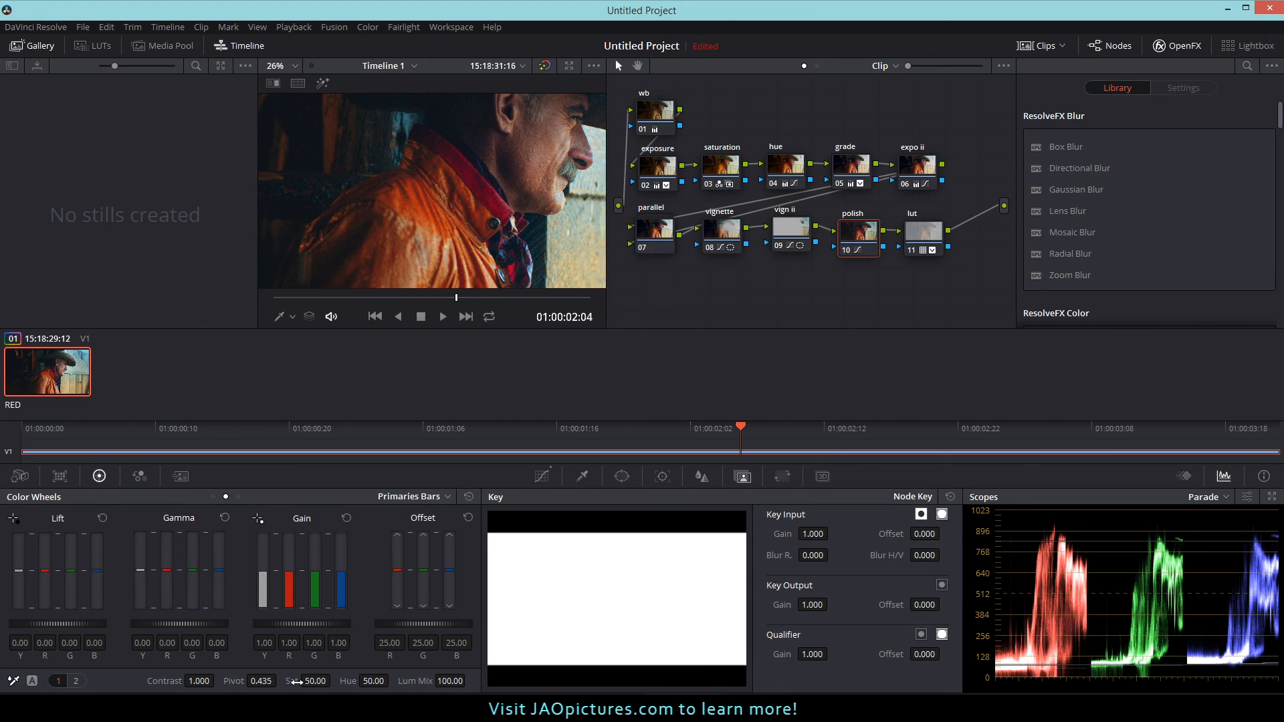
{"action": "left_click", "coordinate": [313, 681]}
{"action": "type", "text": "60"}
{"action": "key", "text": "Return"}
Step: Set the "polish" node's color boost to -10 and check the enlarged frame
{"action": "left_click", "coordinate": [77, 681]}
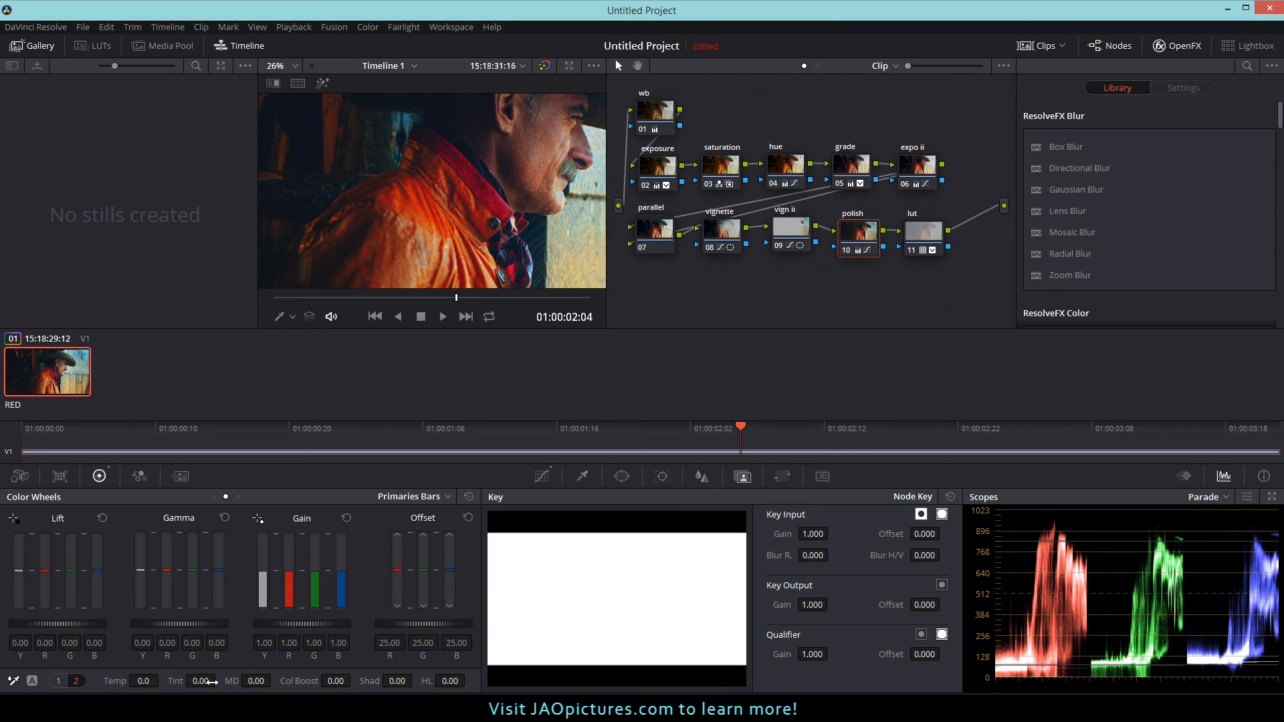
{"action": "left_click", "coordinate": [334, 682]}
{"action": "key", "text": "BackSpace"}
{"action": "type", "text": "-10"}
{"action": "key", "text": "Return"}
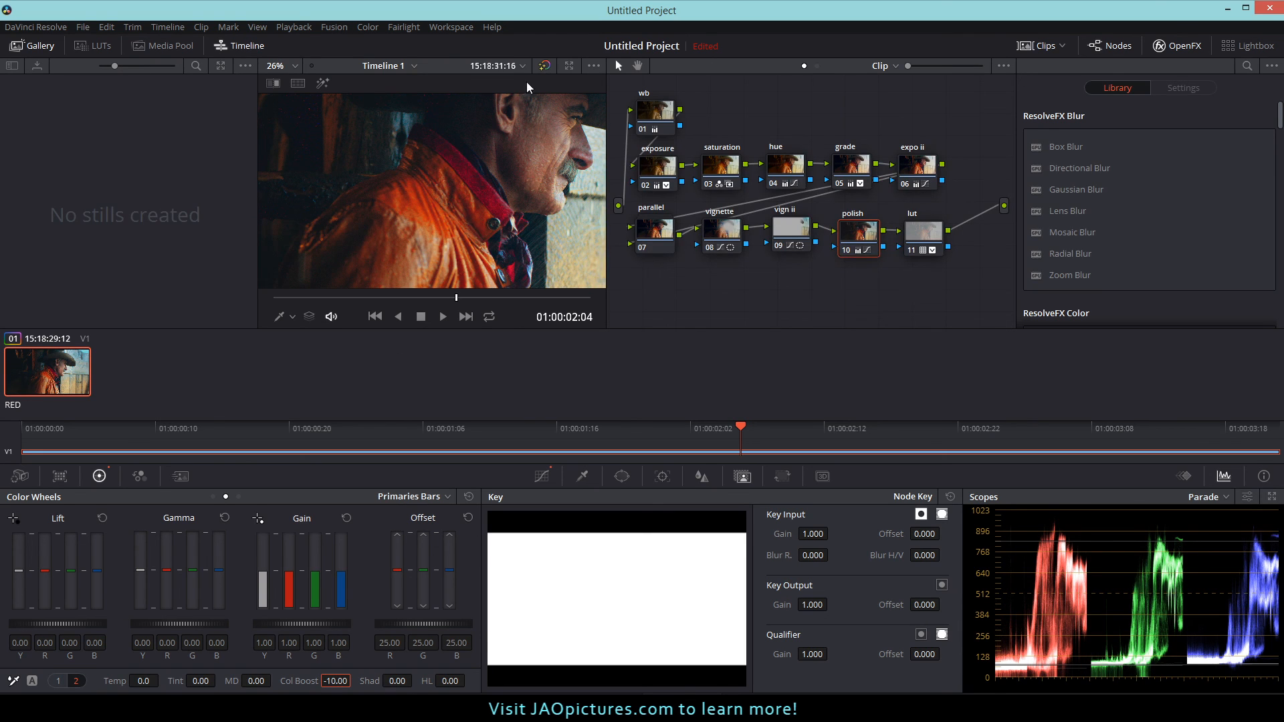
{"action": "left_click", "coordinate": [569, 65]}
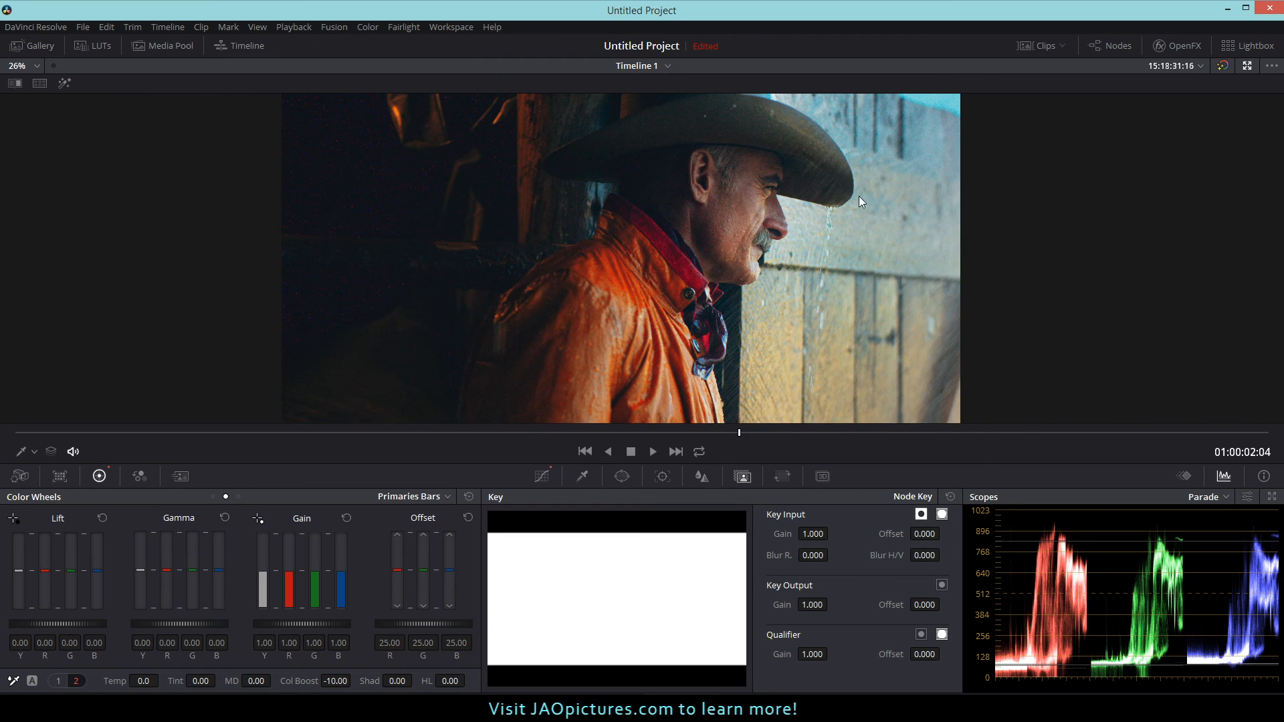
{"action": "left_click", "coordinate": [1247, 66]}
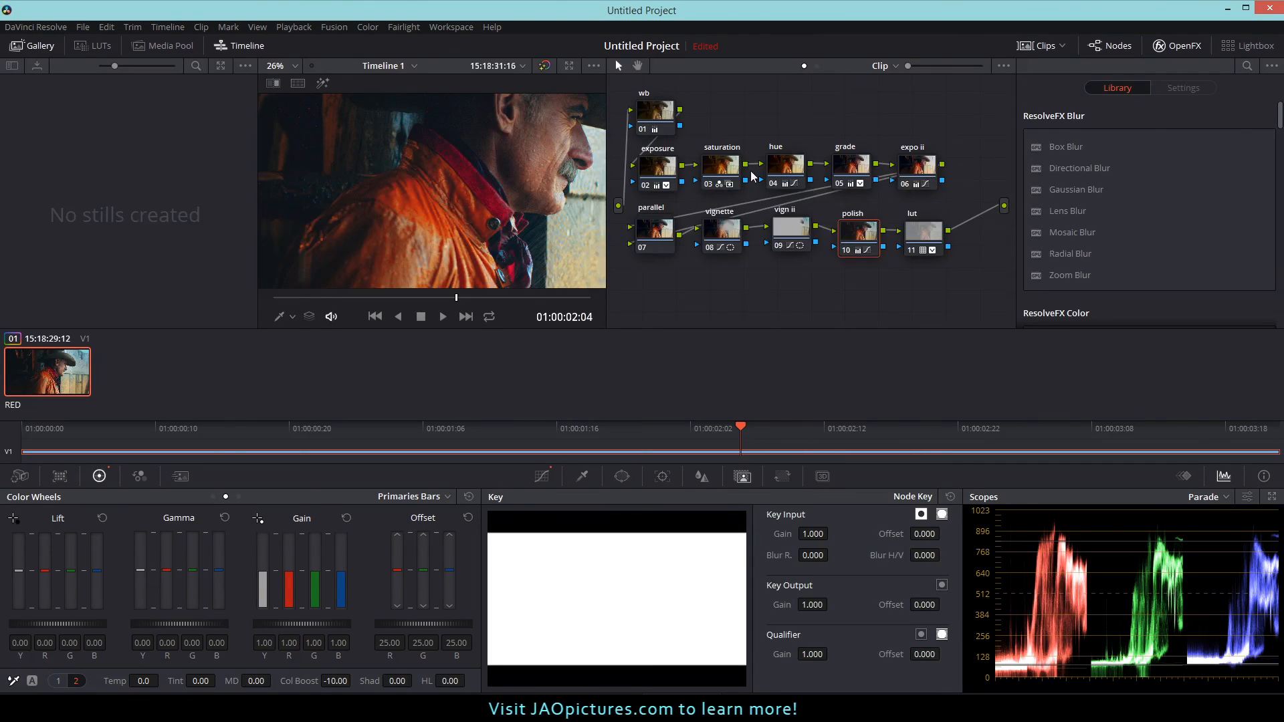
Step: Adjust the "saturation" node's key output gain to about 0.763 and enlarge the frame
{"action": "left_click", "coordinate": [721, 169]}
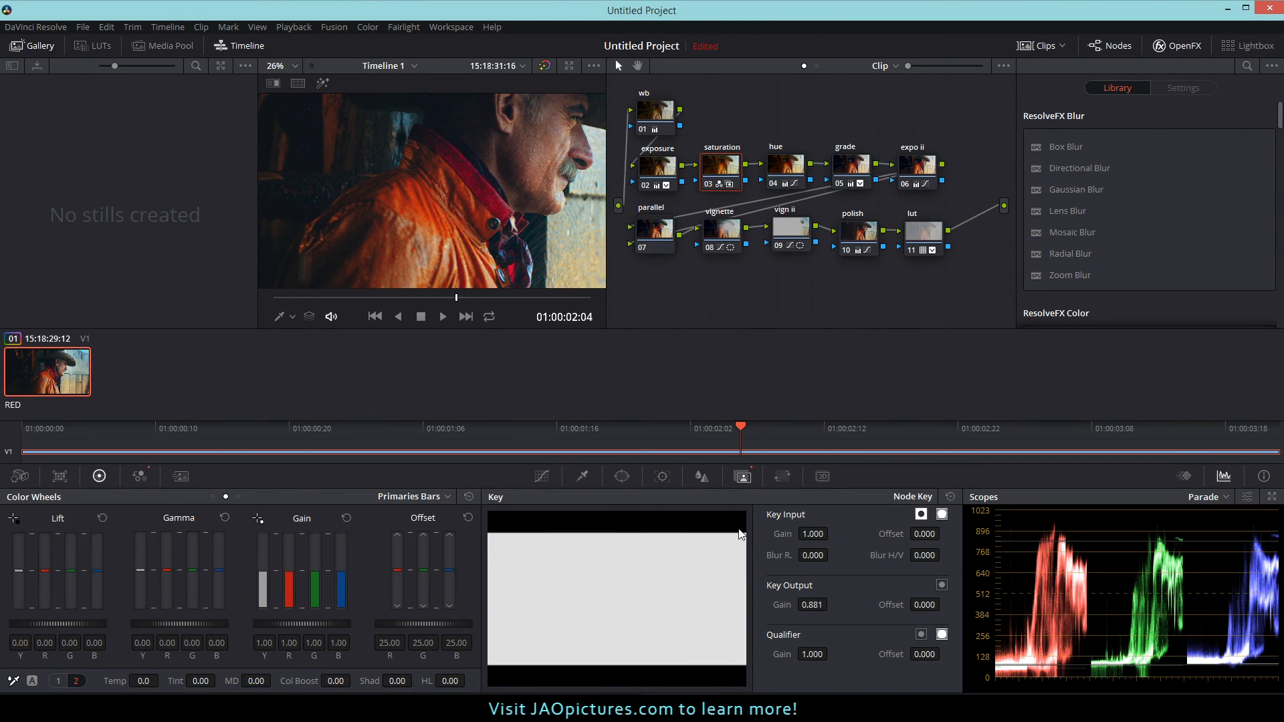
{"action": "mouse_move", "coordinate": [784, 609]}
{"action": "left_mouse_down"}
{"action": "mouse_move", "coordinate": [753, 609]}
{"action": "mouse_move", "coordinate": [775, 610]}
{"action": "left_mouse_up"}
{"action": "left_click", "coordinate": [569, 66]}
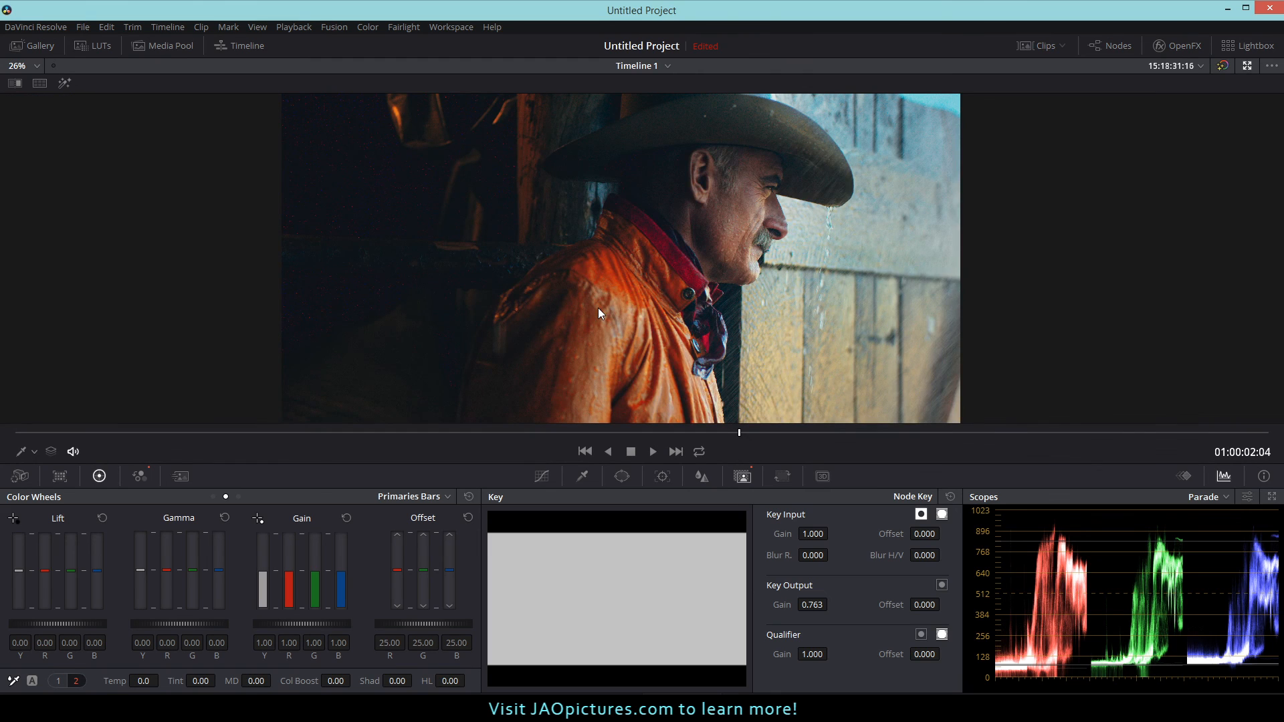
Step: Toggle the whole grade off and on twice to compare the original and final looks
{"action": "key", "text": "shift+d"}
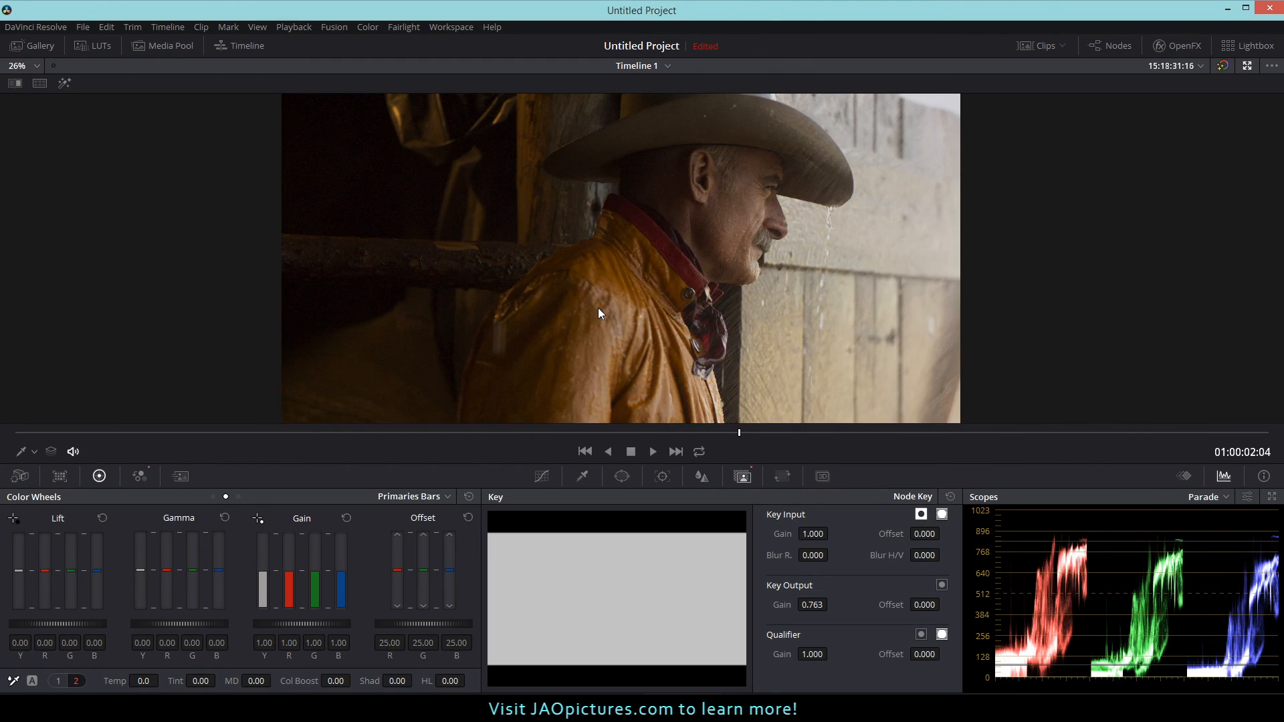
{"action": "key", "text": "shift+d"}
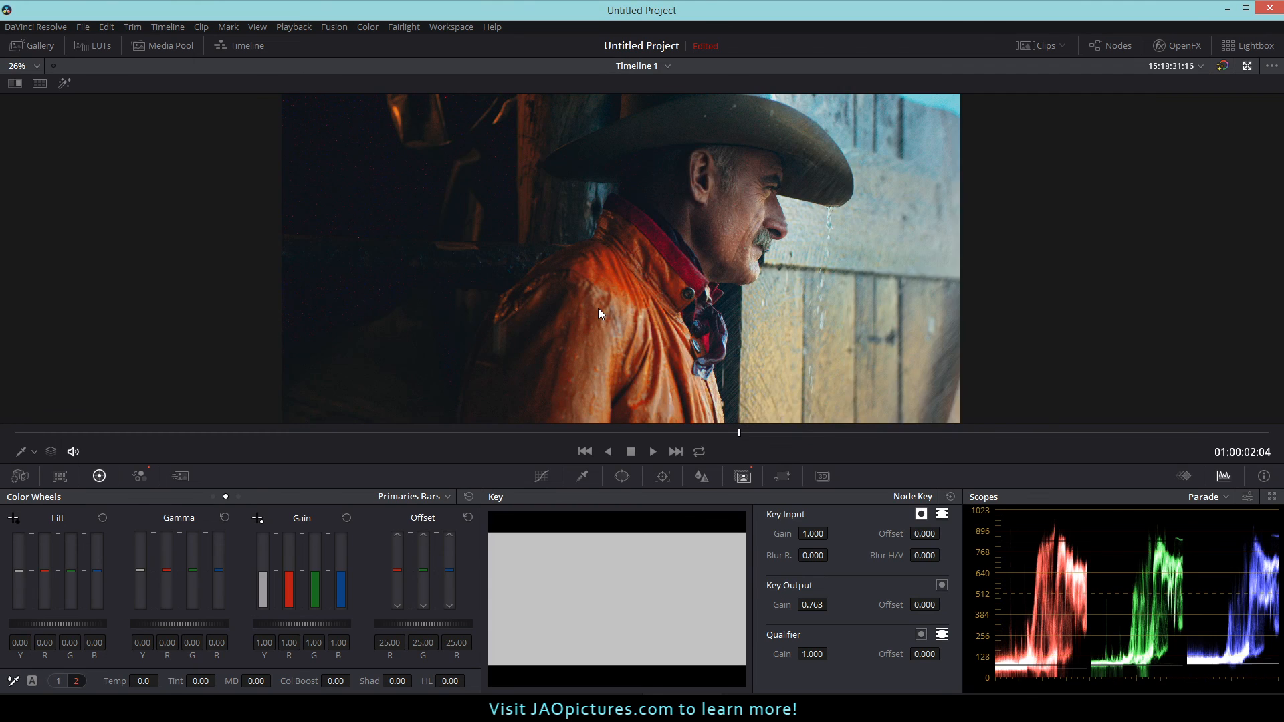
{"action": "key", "text": "shift+d"}
{"action": "key", "text": "shift+d"}
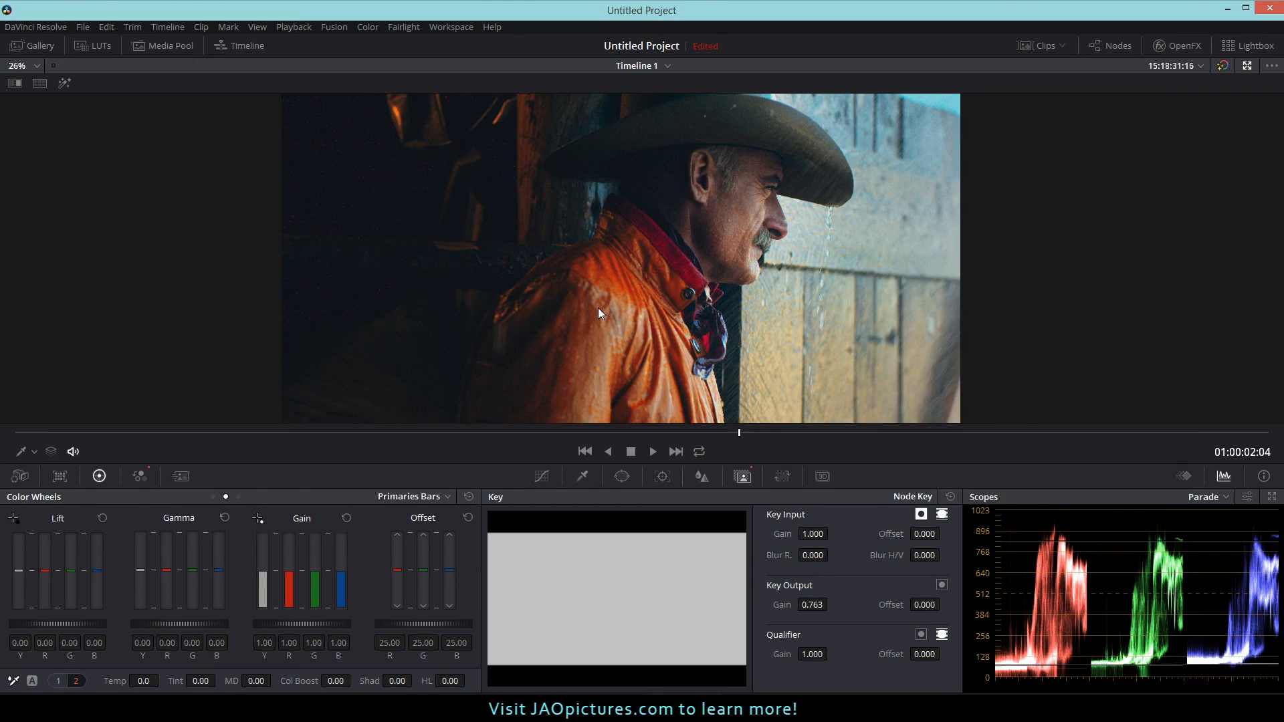